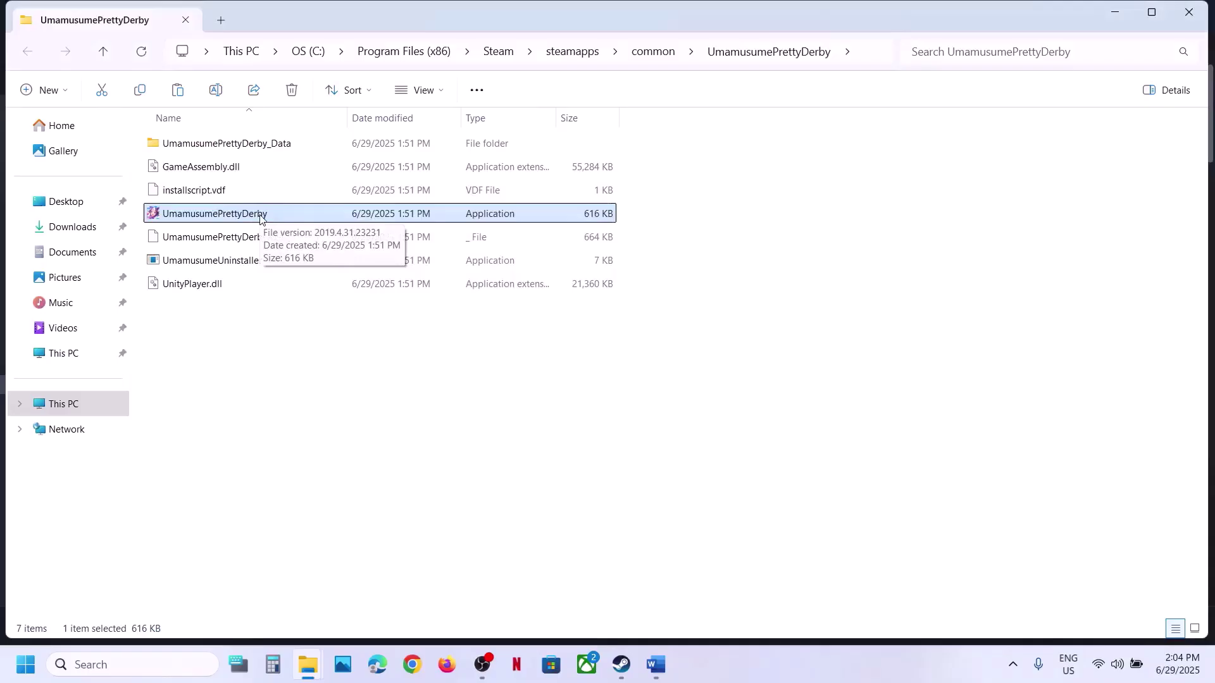
Set the UmamusumePrettyDerby application to run in compatibility mode for Windows 8 and apply the change.
right_click(259, 217)
left_click(333, 479)
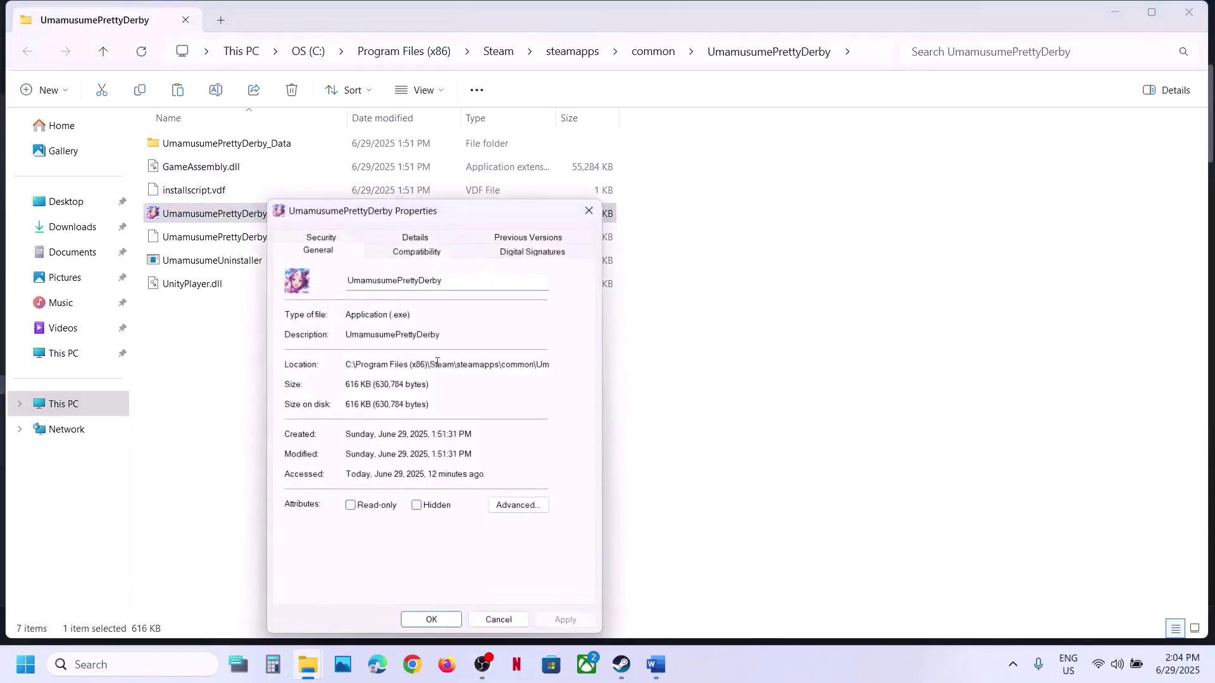
left_click(426, 256)
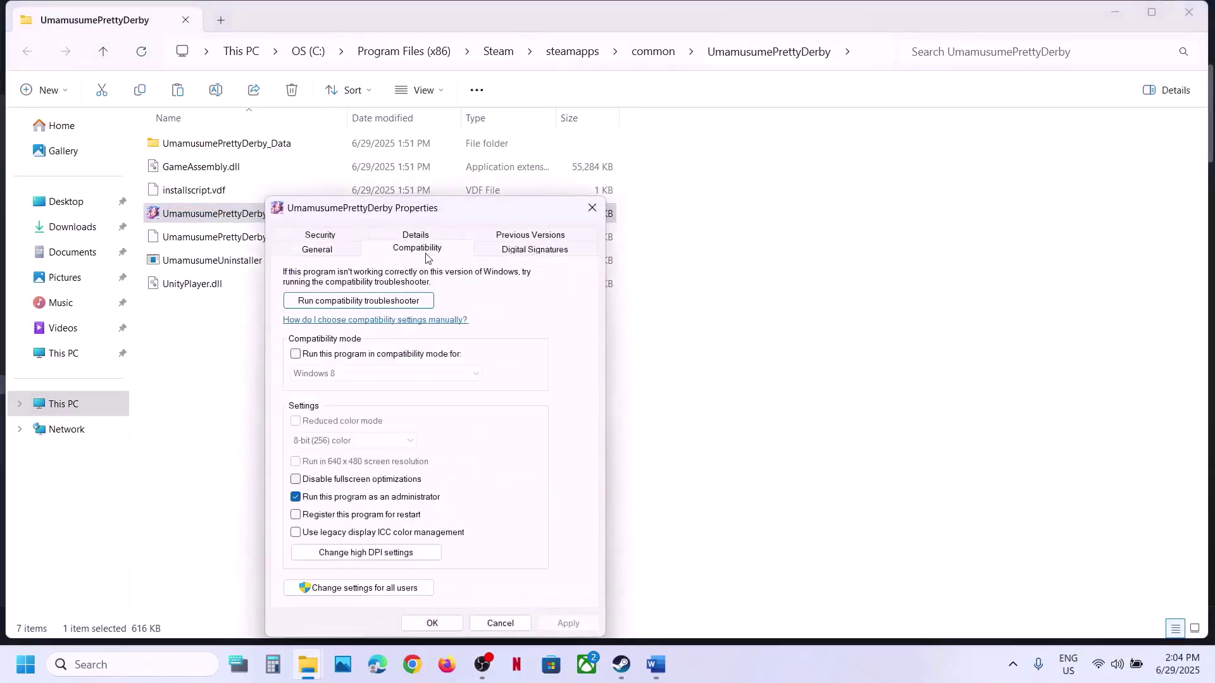
left_click(296, 354)
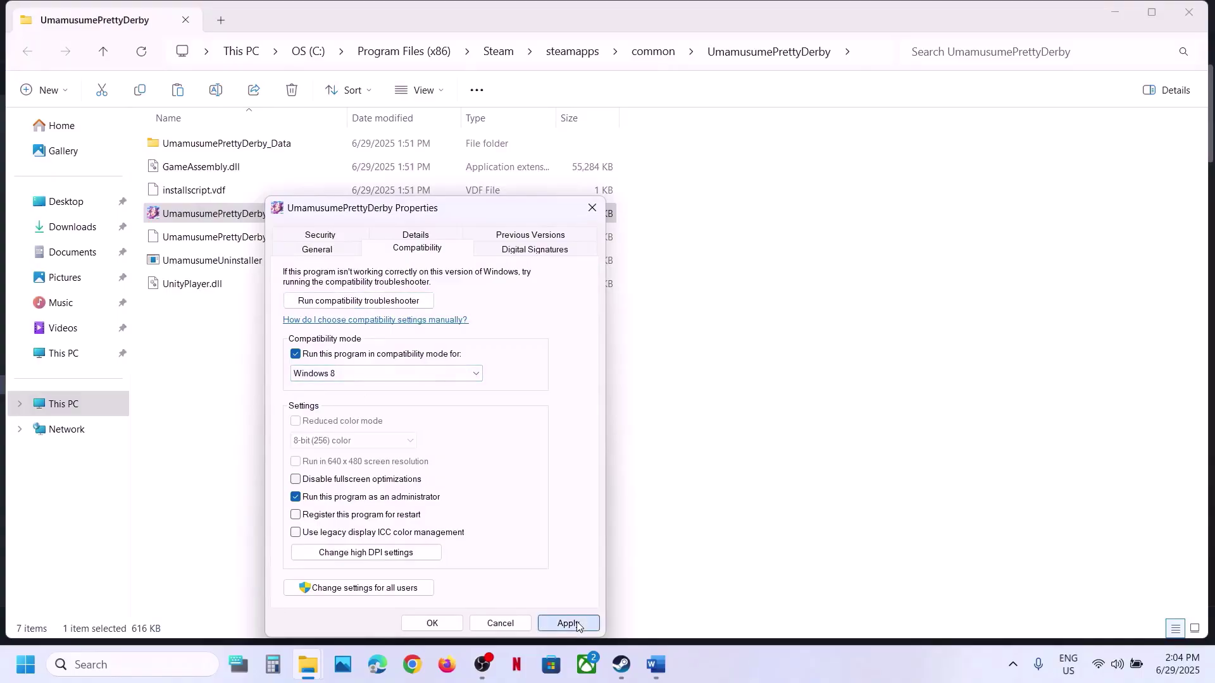
left_click(569, 623)
Set the game's compatibility mode to Windows 7, disable fullscreen optimizations, and save the properties.
left_click(393, 377)
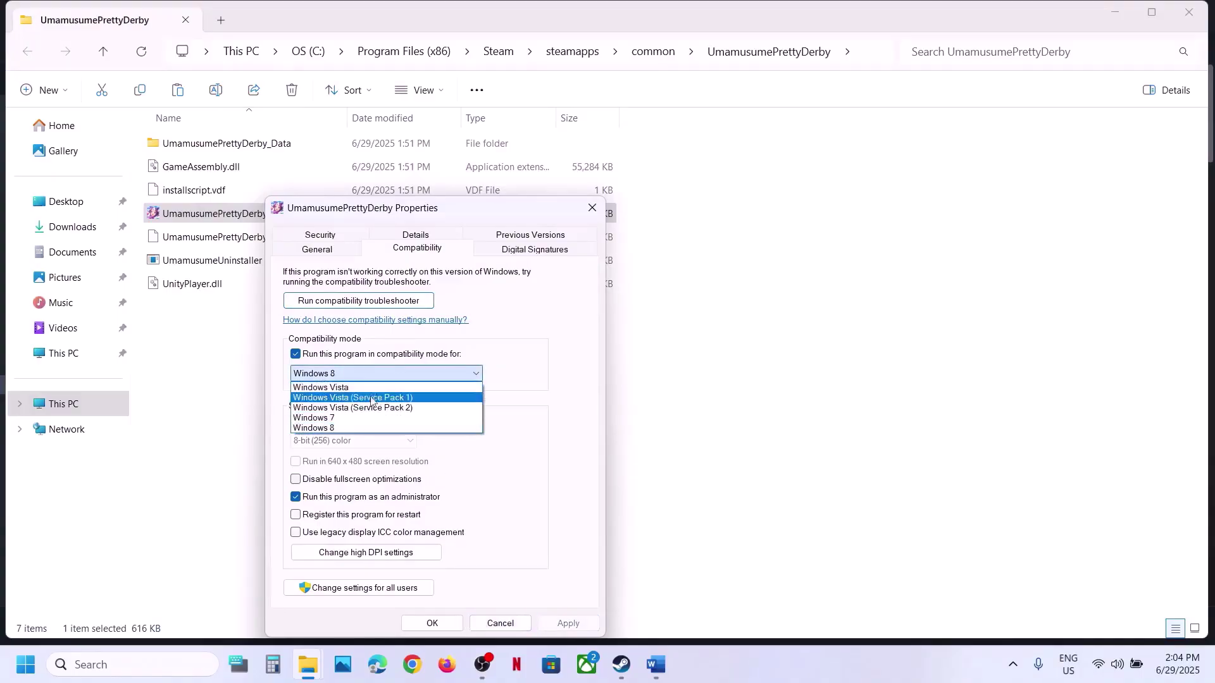
left_click(340, 419)
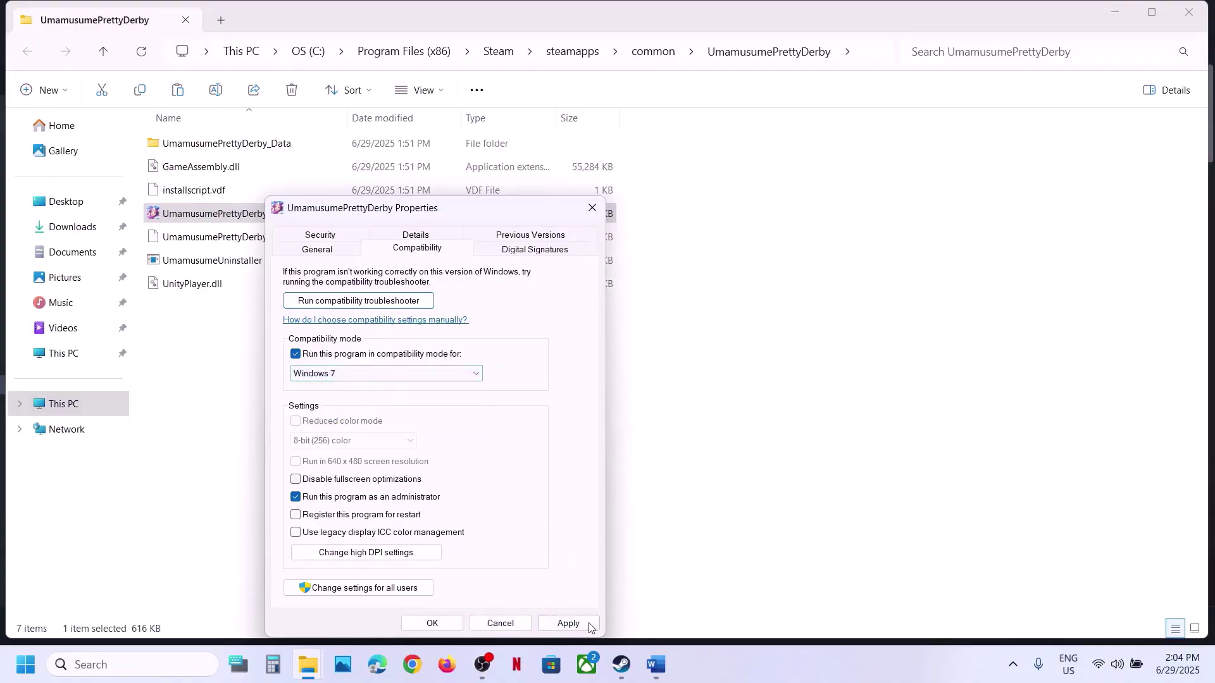
left_click(568, 624)
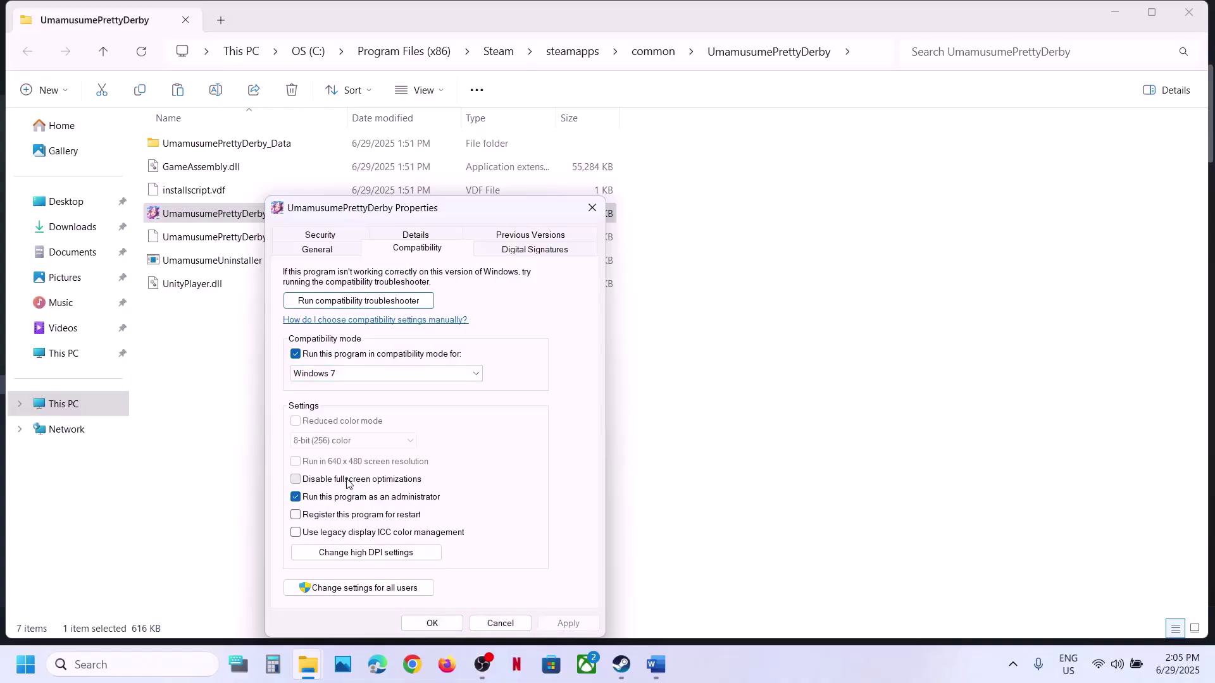
left_click(563, 623)
left_click(441, 625)
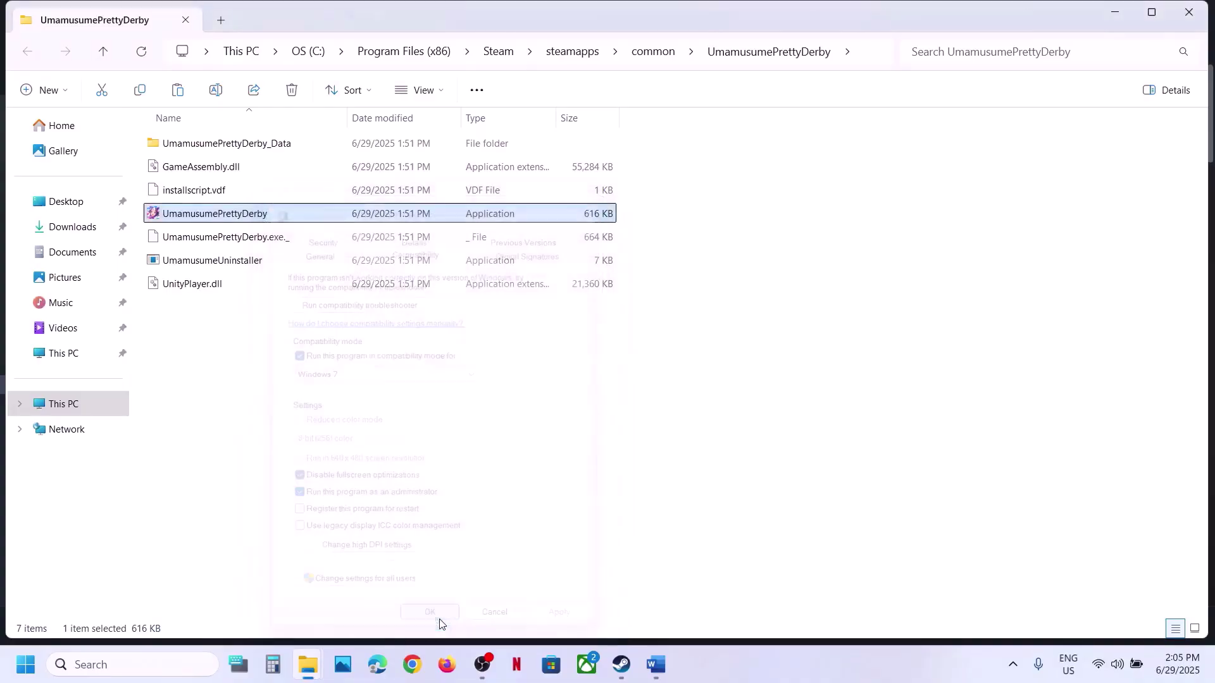
Turn off compatibility mode and the fullscreen optimizations override for the UmamusumePrettyDerby application and save its properties.
right_click(272, 220)
left_click(345, 480)
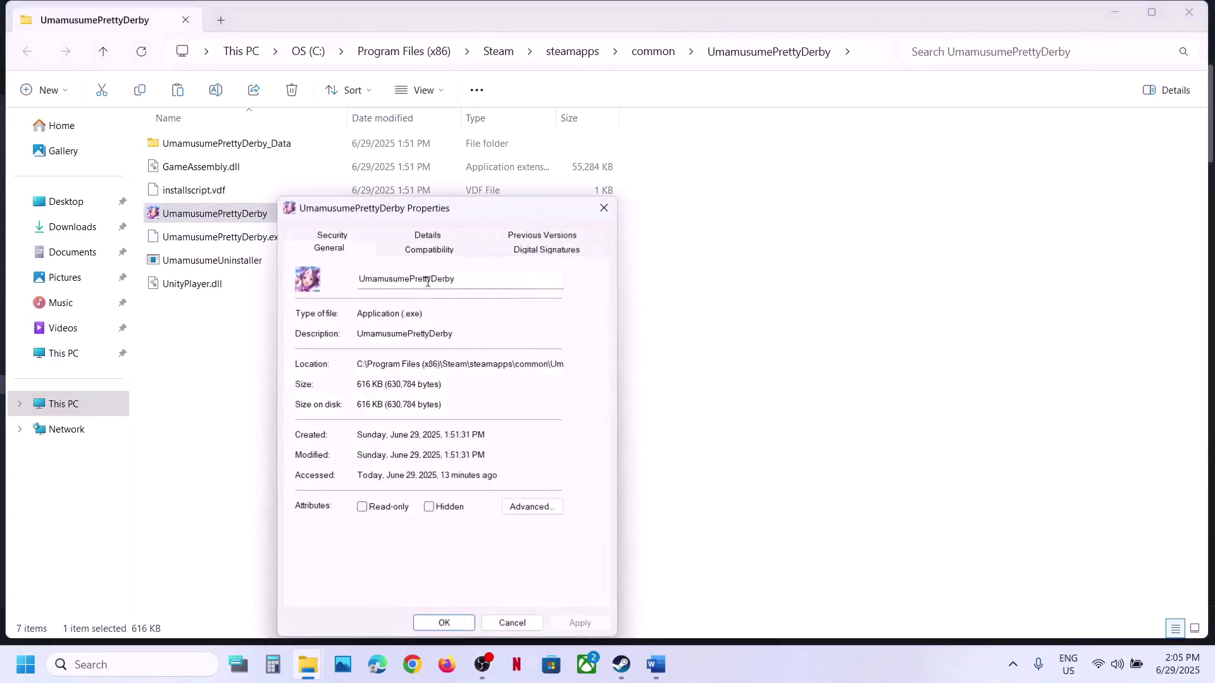
left_click(419, 256)
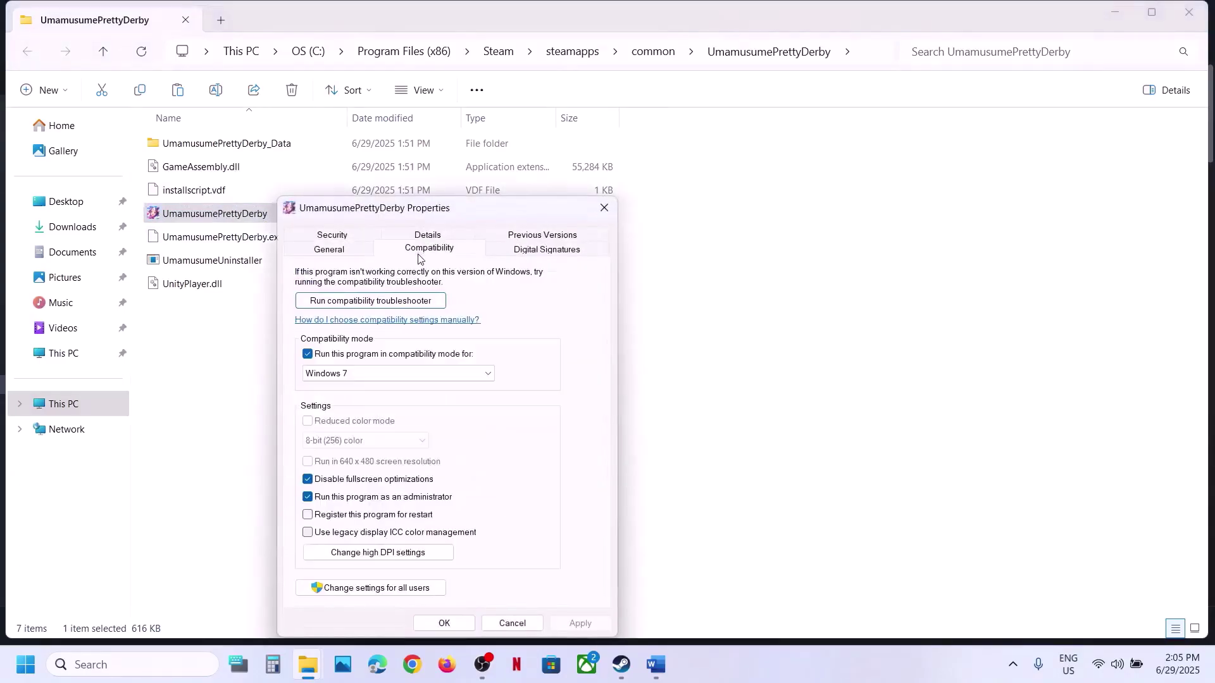
left_click(308, 354)
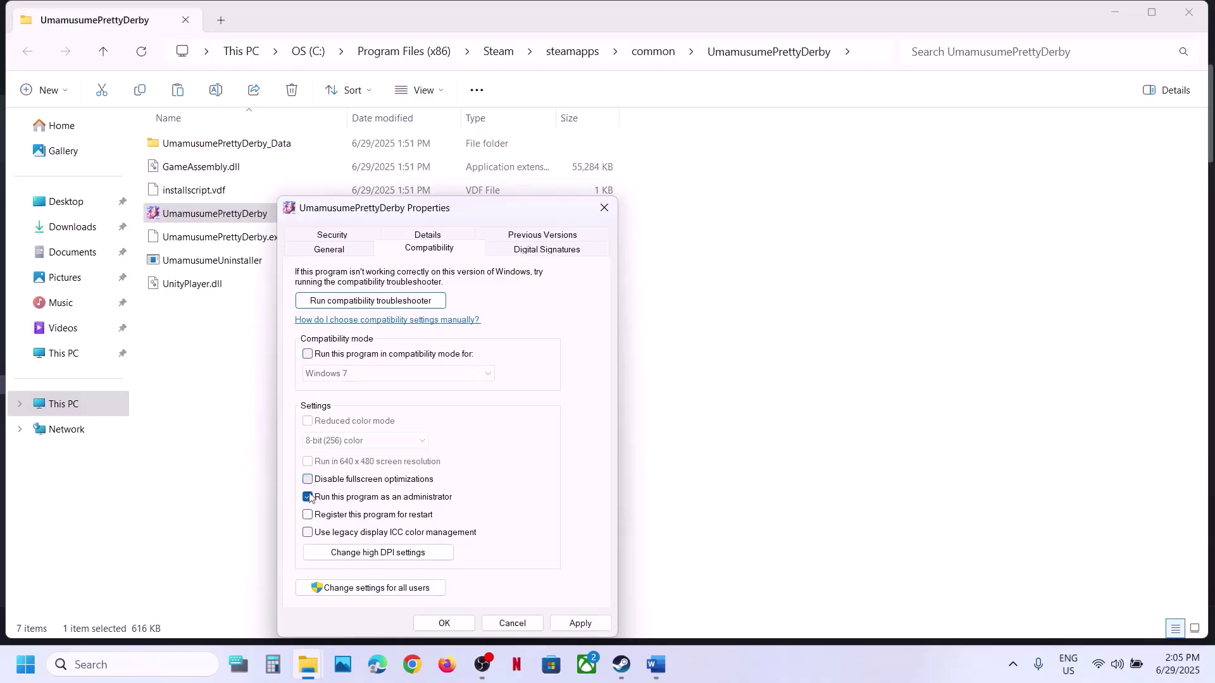
left_click(579, 623)
left_click(443, 623)
Switch to the Word document and review Step 4 about allowing the game exe through third-party antivirus and Windows Security.
left_click(623, 677)
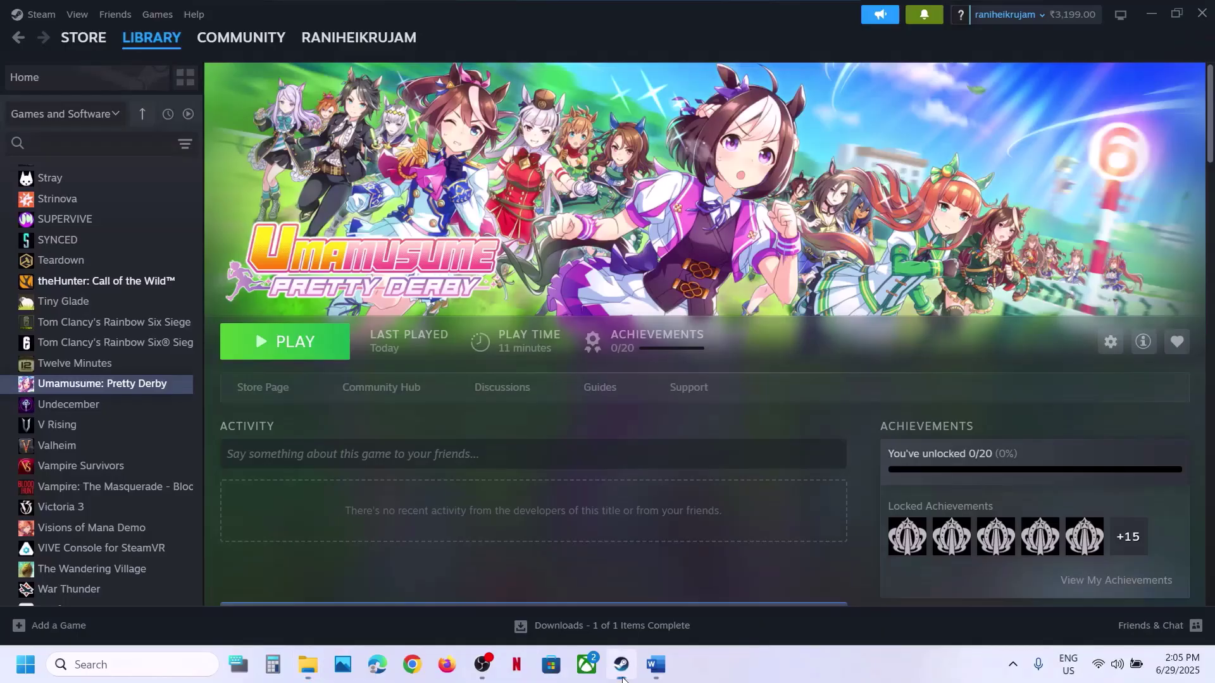
left_click(656, 679)
scroll(504, 361, "down", 5)
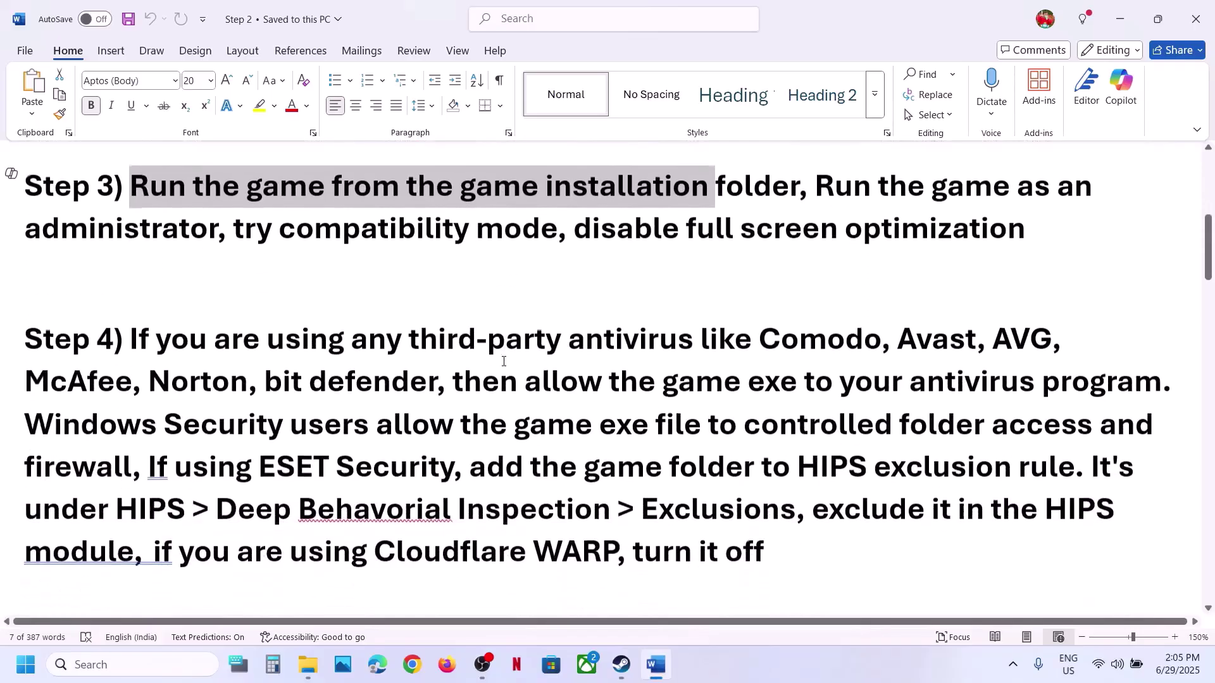
scroll(439, 334, "up", 2)
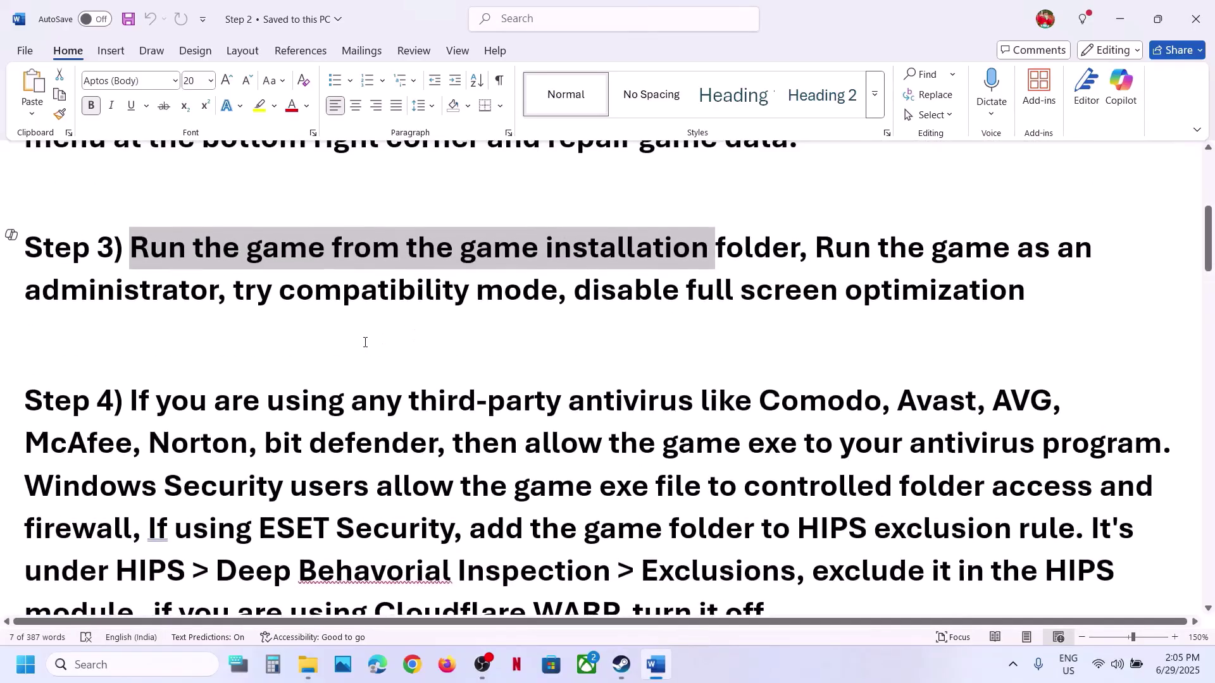
scroll(439, 341, "down", 1)
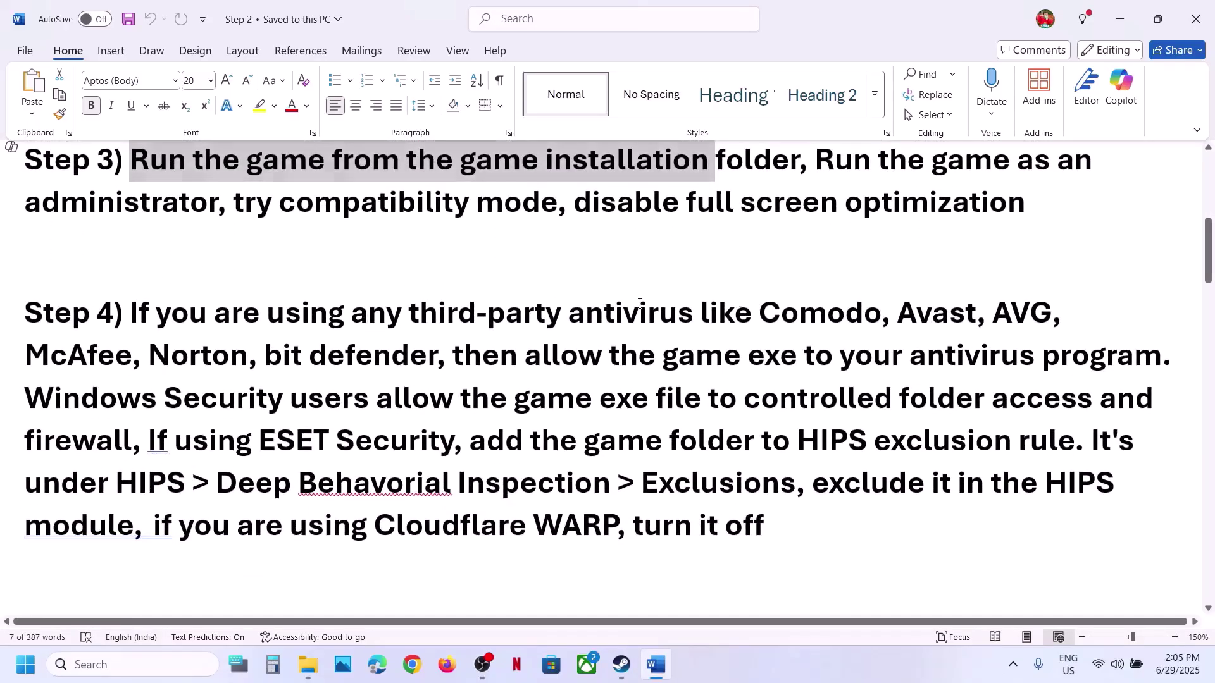
left_click_drag(640, 304, 601, 356)
left_click(598, 359)
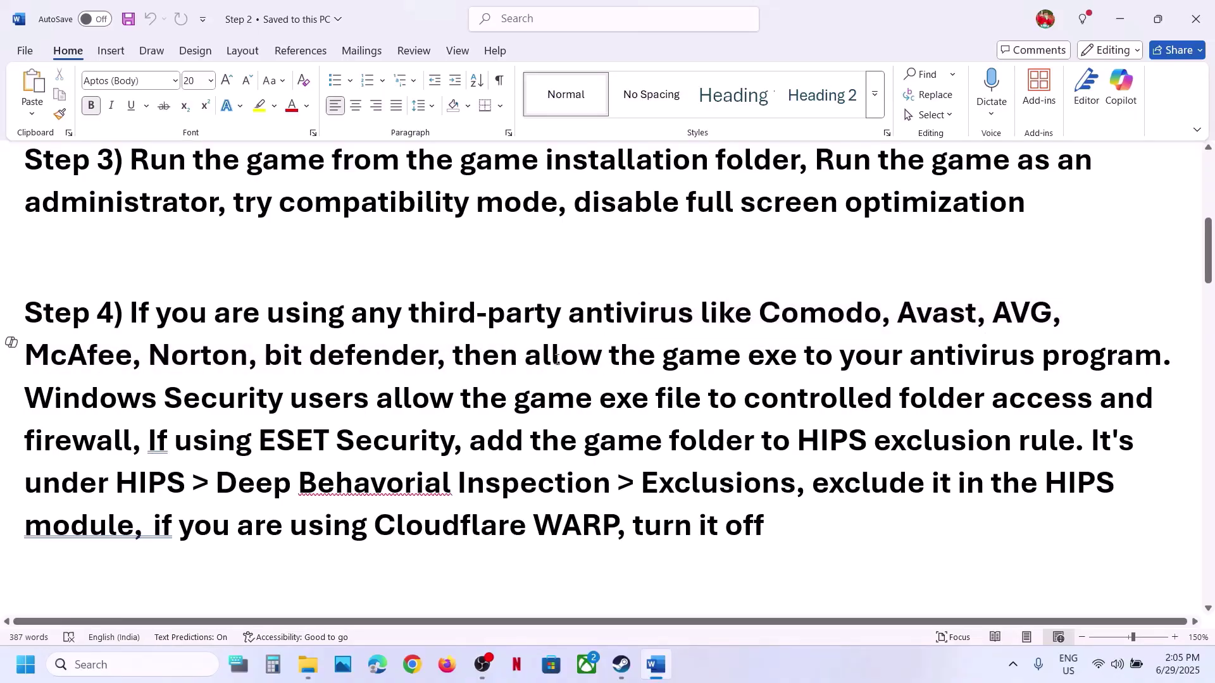
left_click_drag(553, 359, 767, 364)
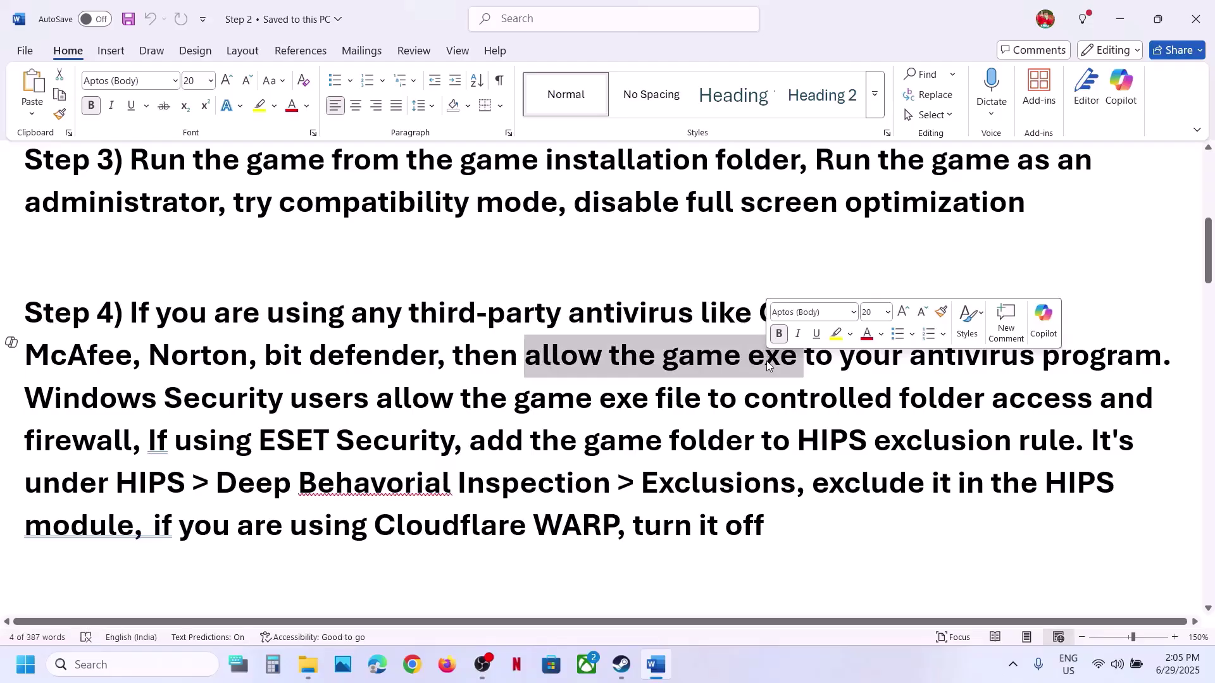
left_click_drag(823, 360, 285, 386)
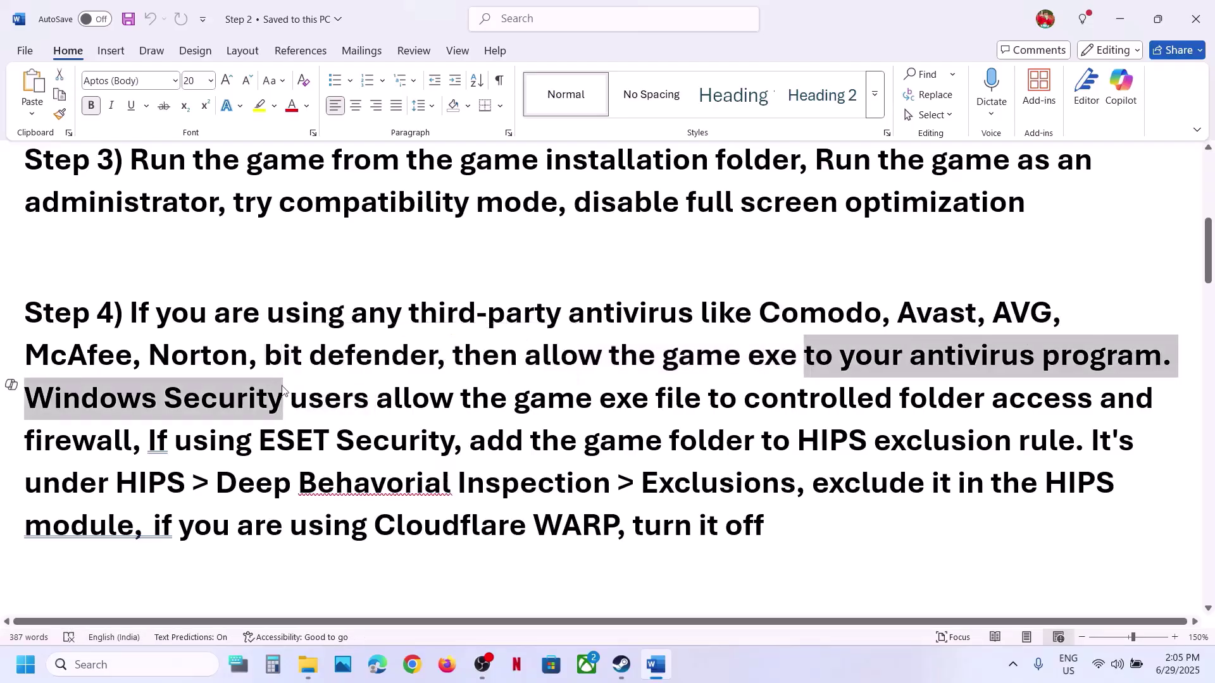
left_click(284, 389)
left_click_drag(25, 398, 248, 404)
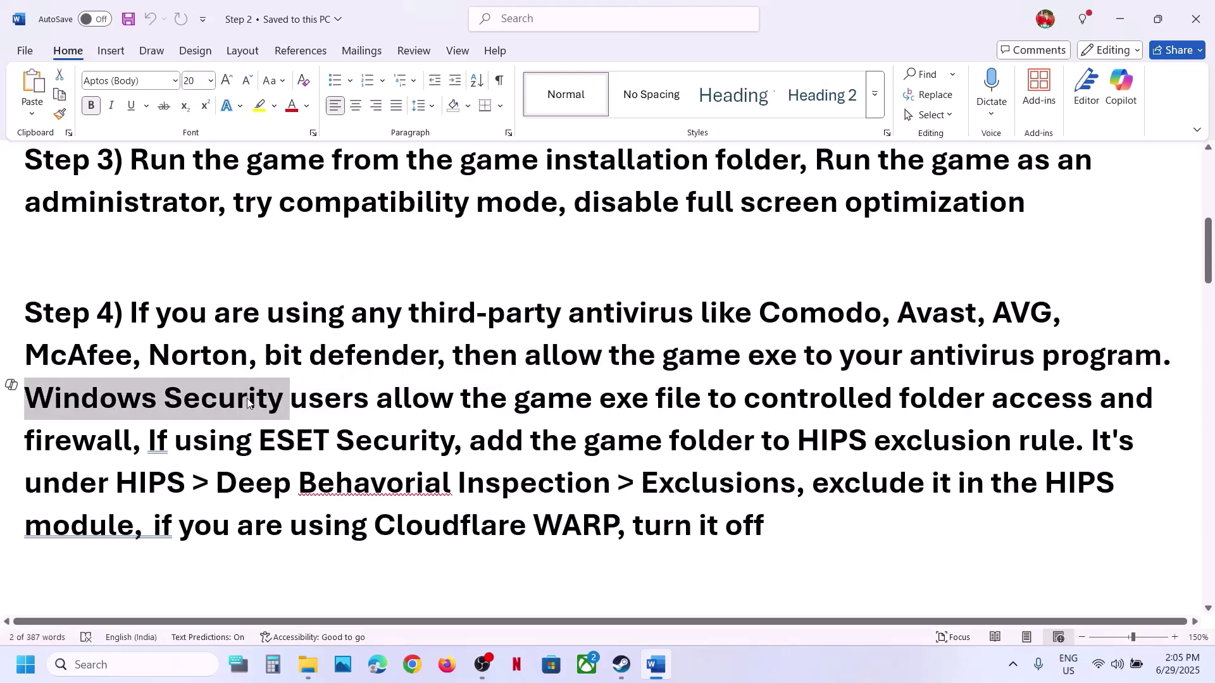
Switch to Windows Settings and open Virus & threat protection in Windows Security.
key("super+i")
left_click(105, 497)
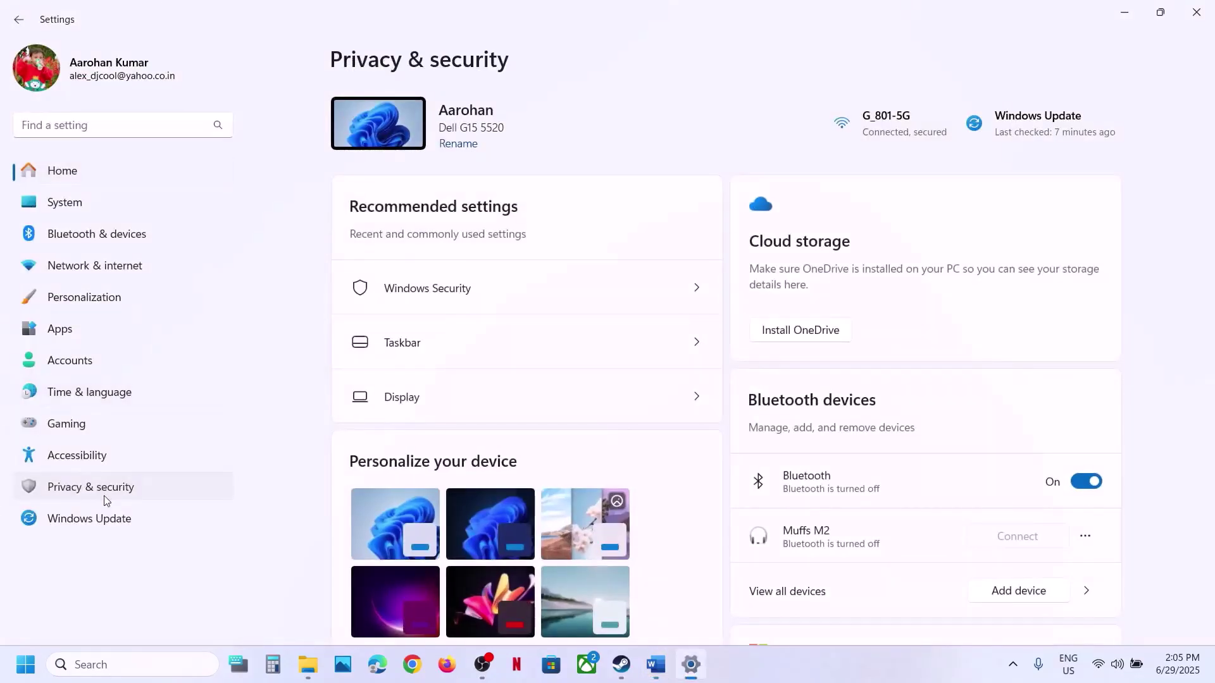
left_click(451, 143)
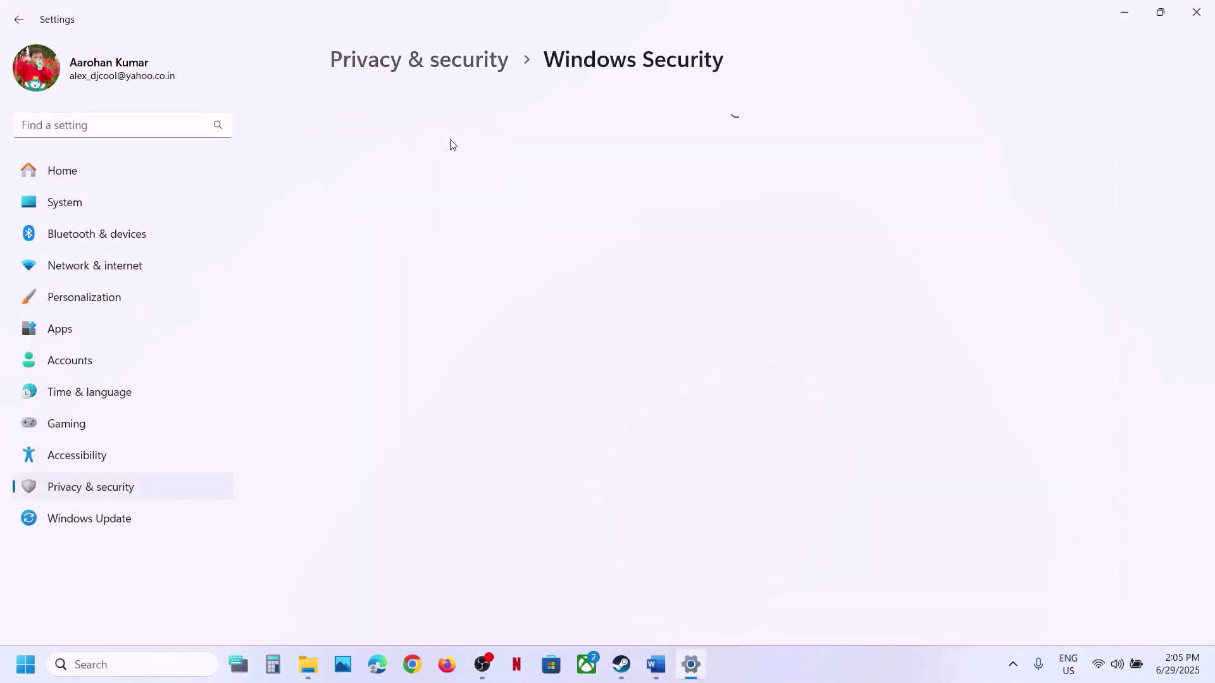
scroll(469, 268, "down", 1)
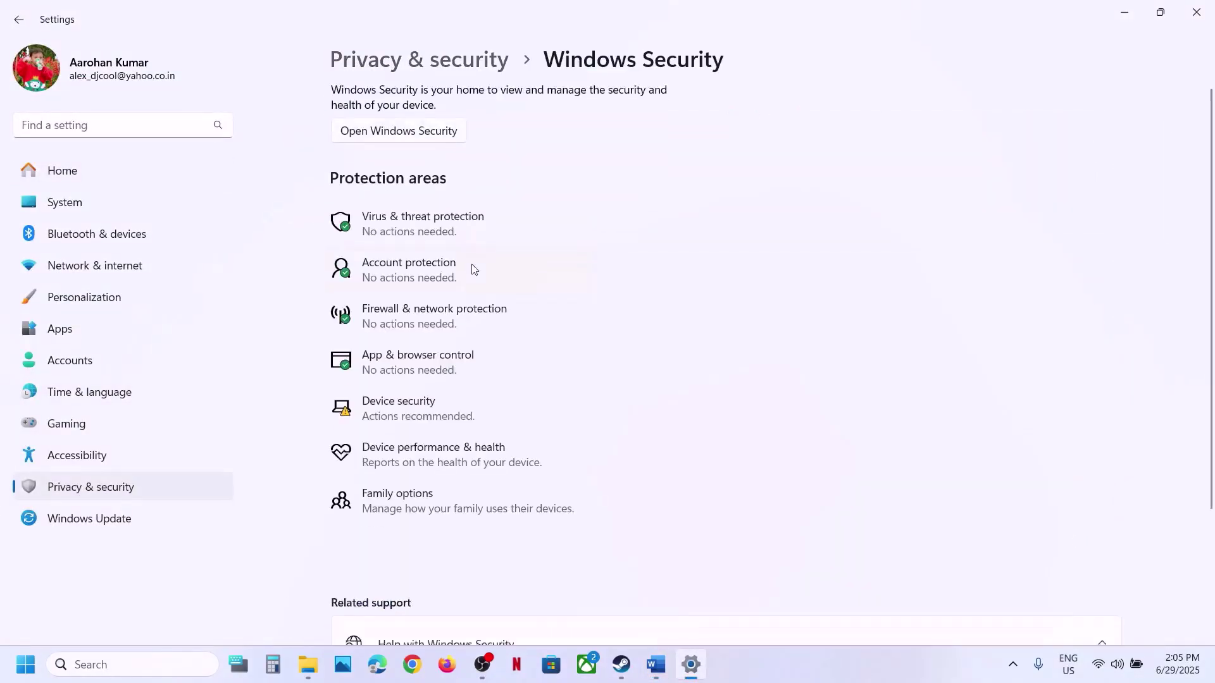
left_click(414, 210)
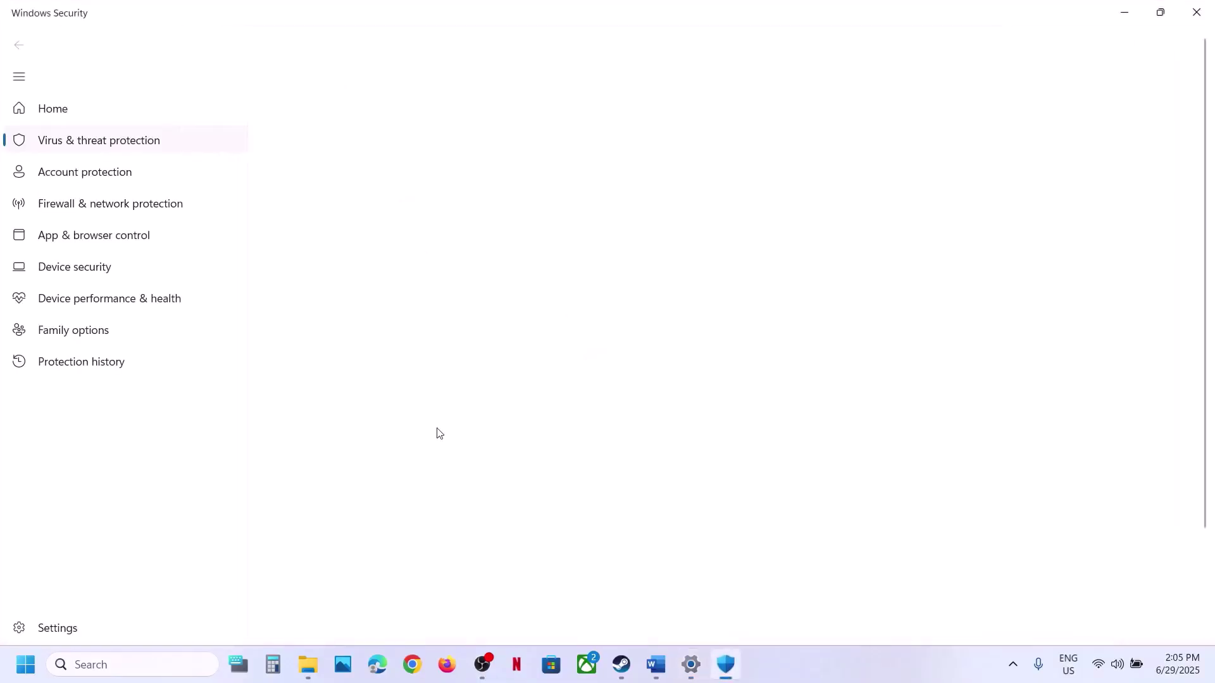
Open the apps allowed through Controlled folder access in the ransomware protection settings, approving the administrator request.
scroll(440, 433, "down", 2)
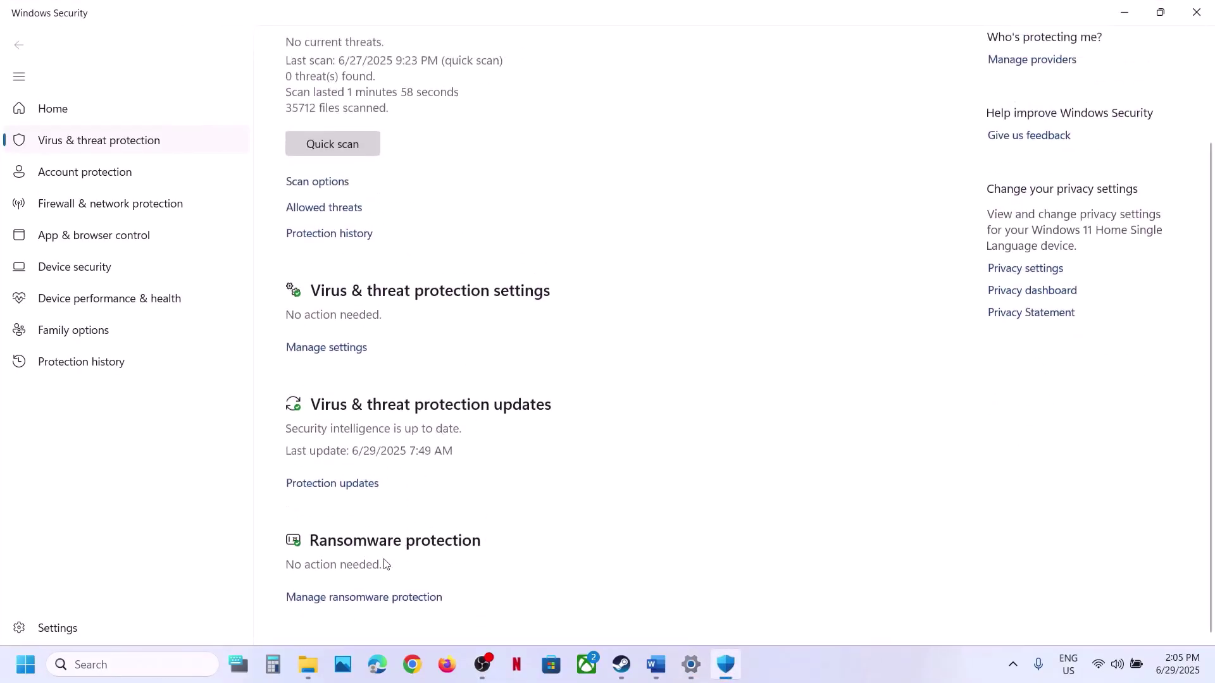
left_click(383, 606)
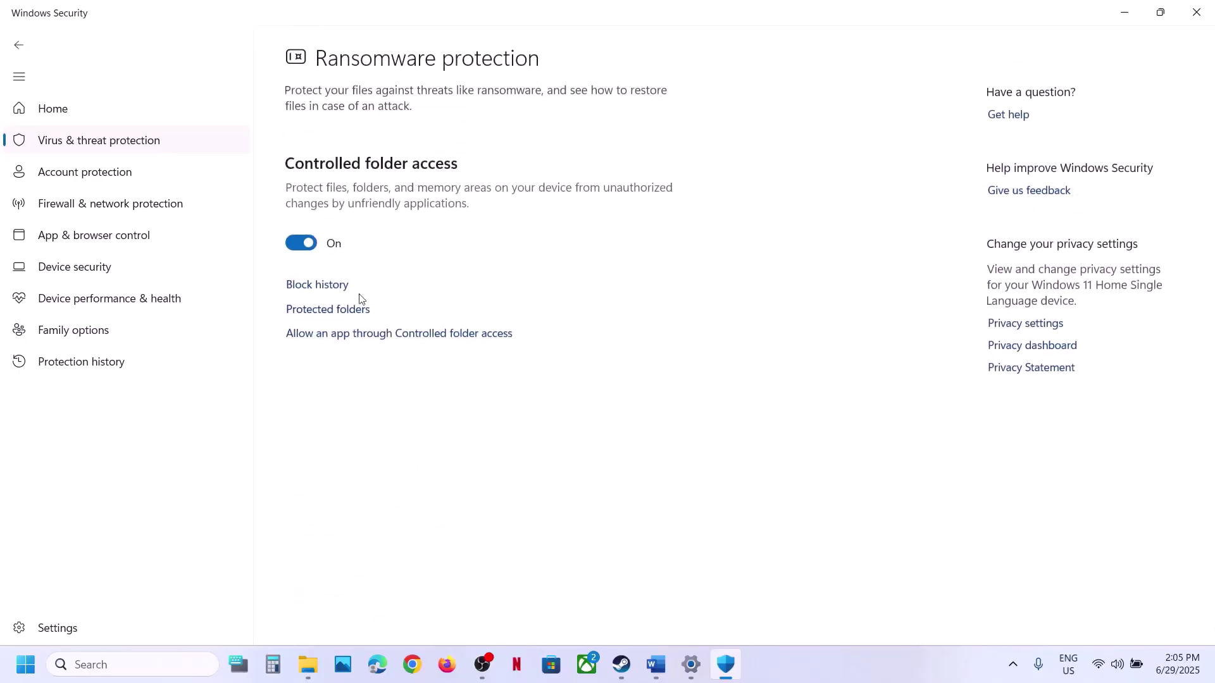
left_click(369, 343)
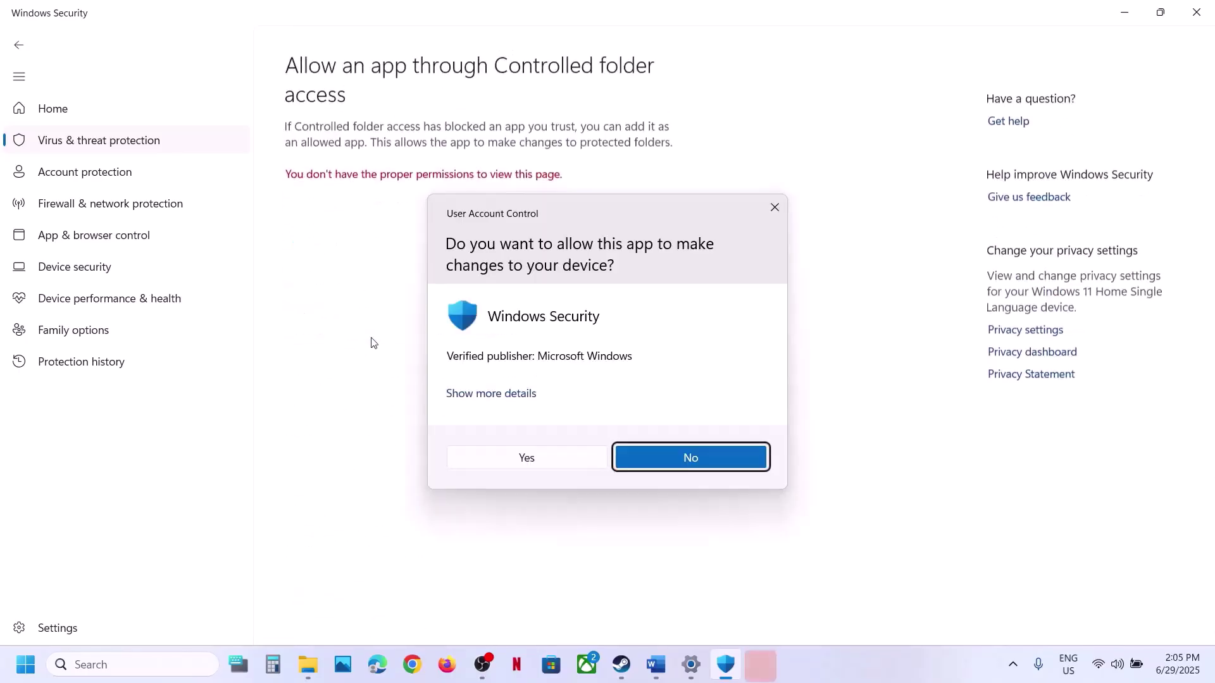
left_click(525, 458)
Add the UmamusumePrettyDerby application from Steam's steamapps\common\UmamusumePrettyDerby folder as an allowed app.
scroll(515, 141, "down", 2)
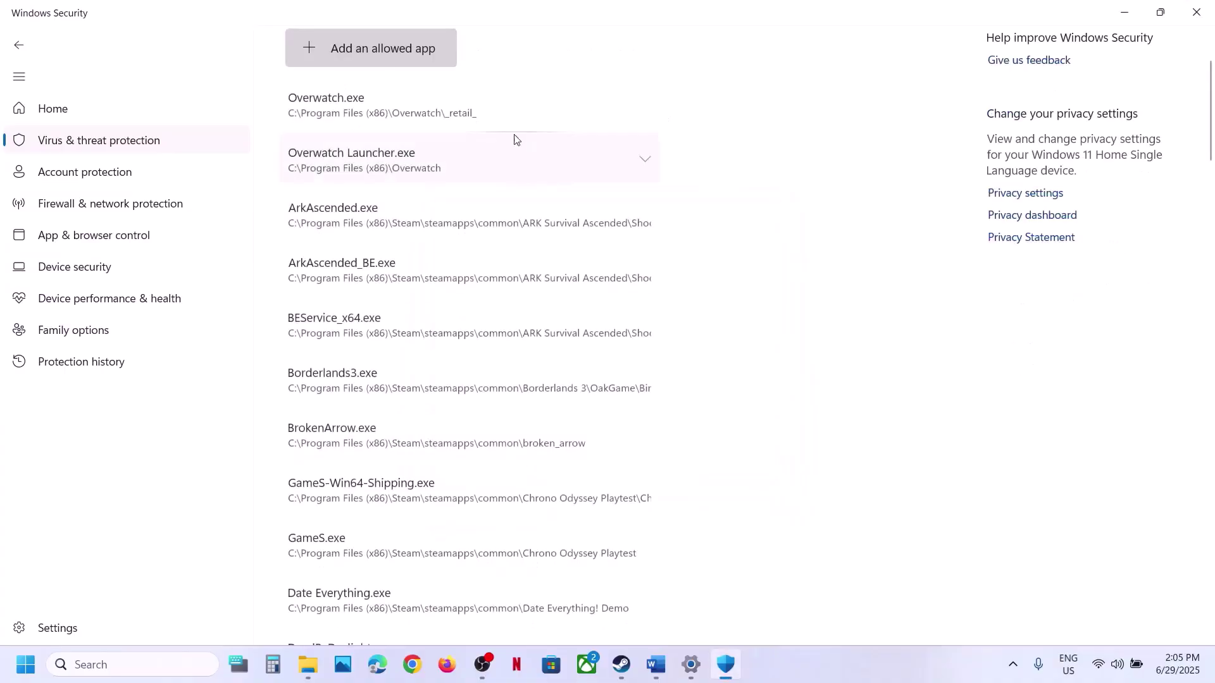
left_click(381, 59)
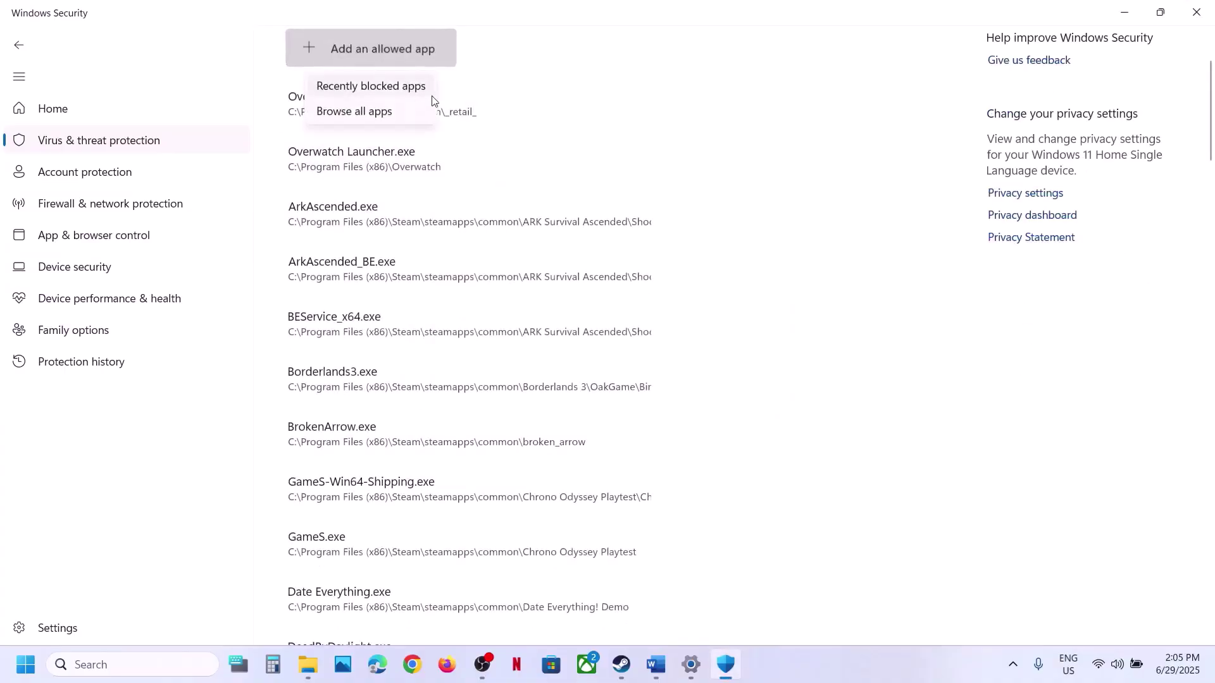
left_click(395, 112)
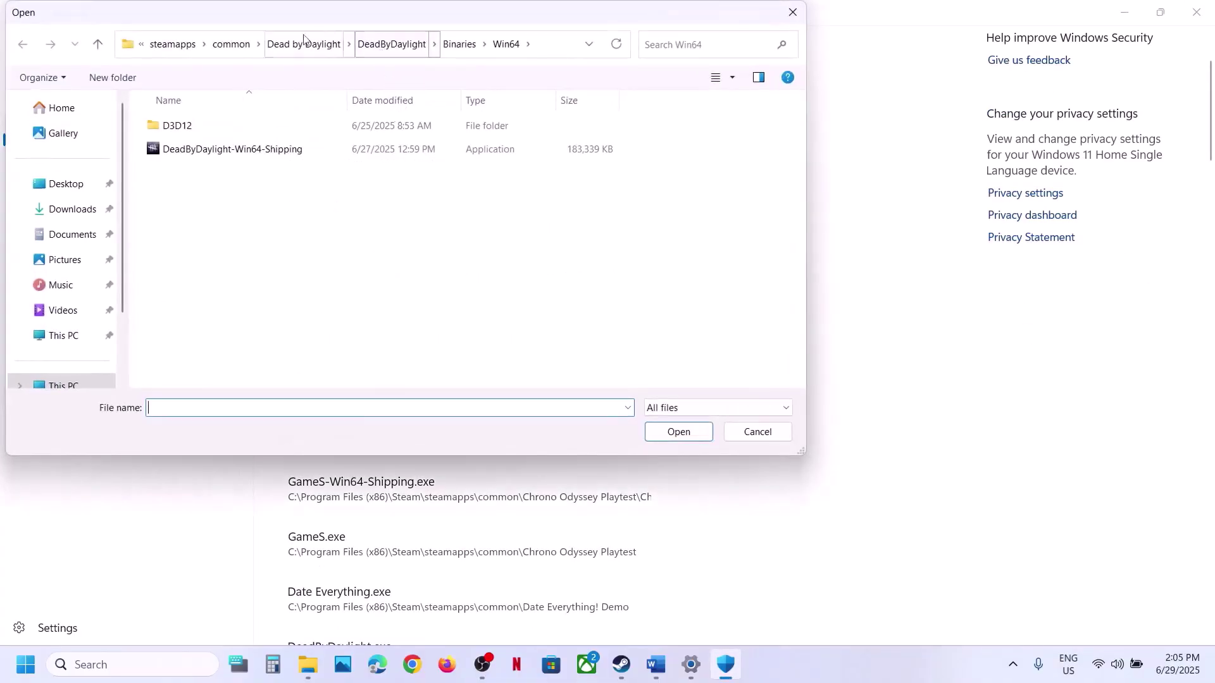
left_click(231, 46)
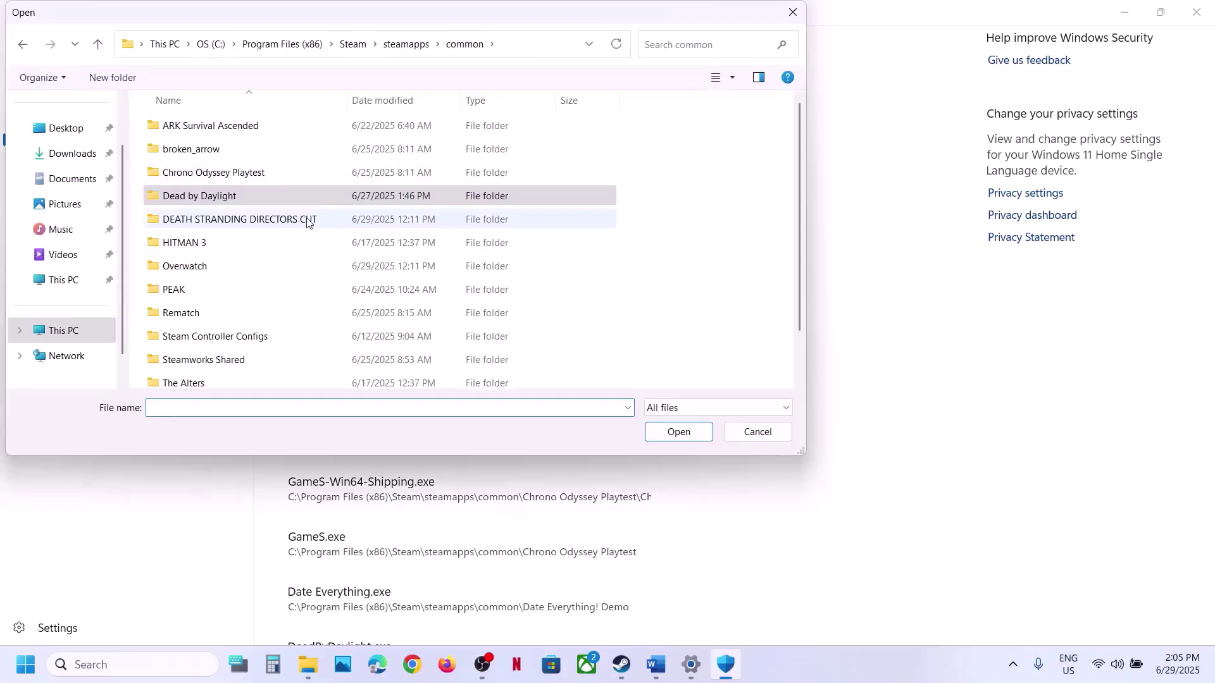
scroll(308, 221, "down", 1)
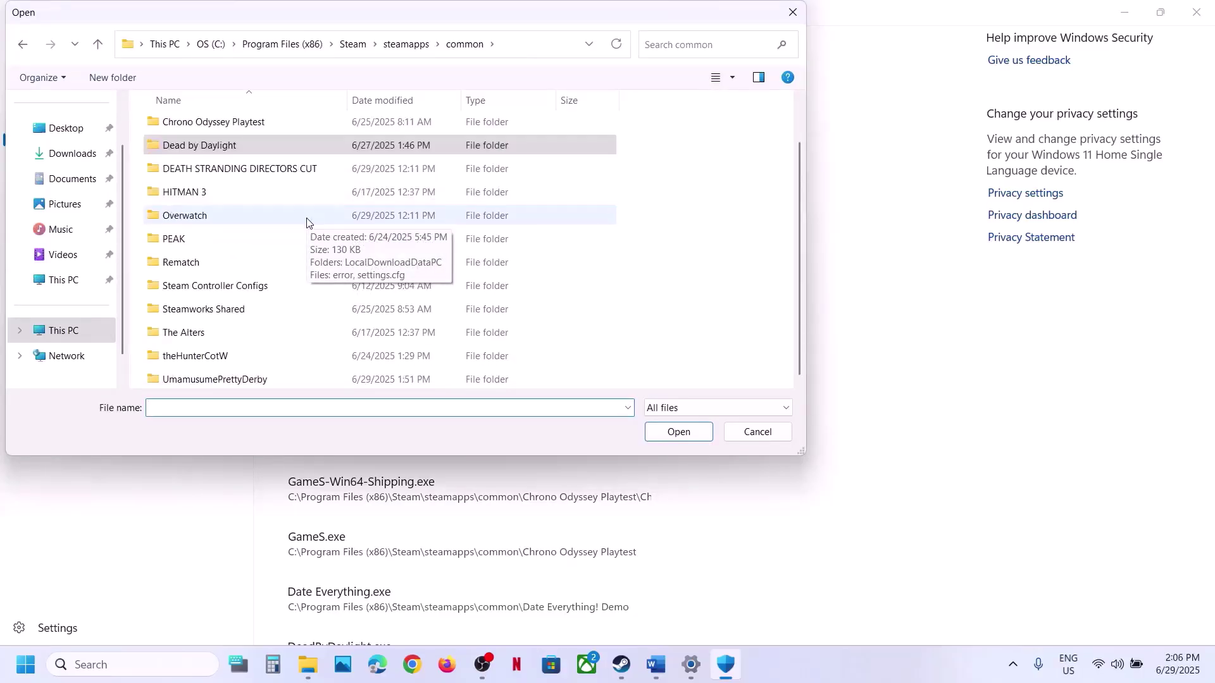
double_click(241, 379)
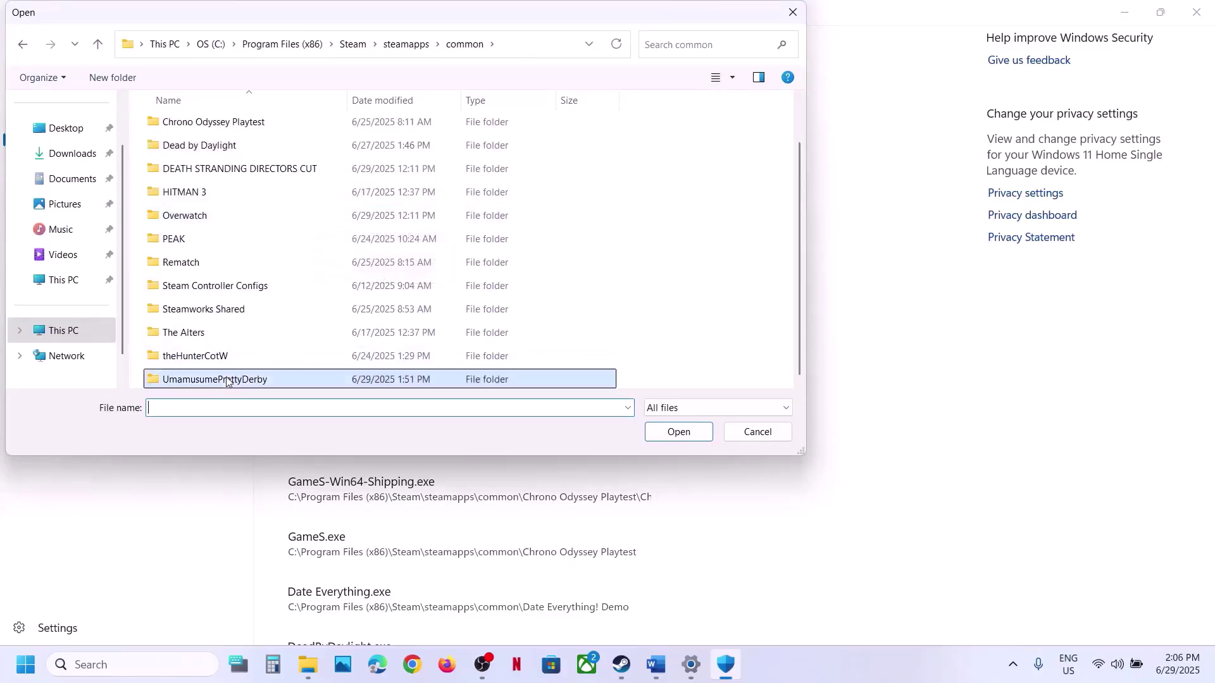
left_click(536, 55)
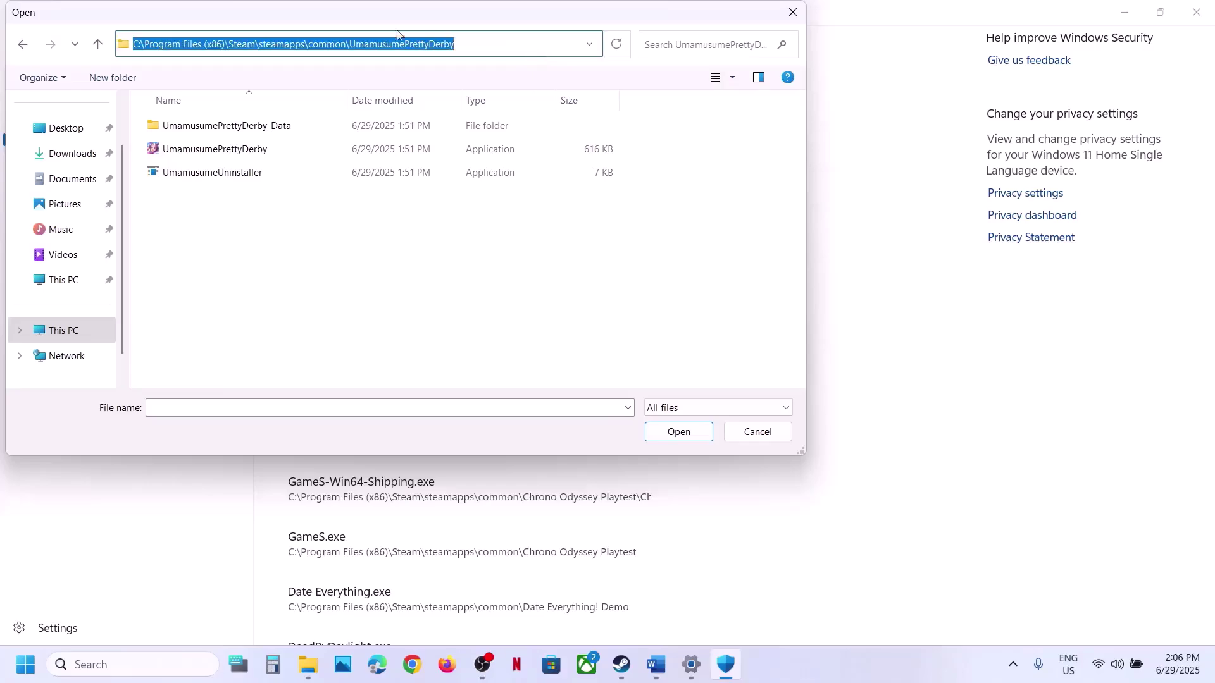
left_click(209, 156)
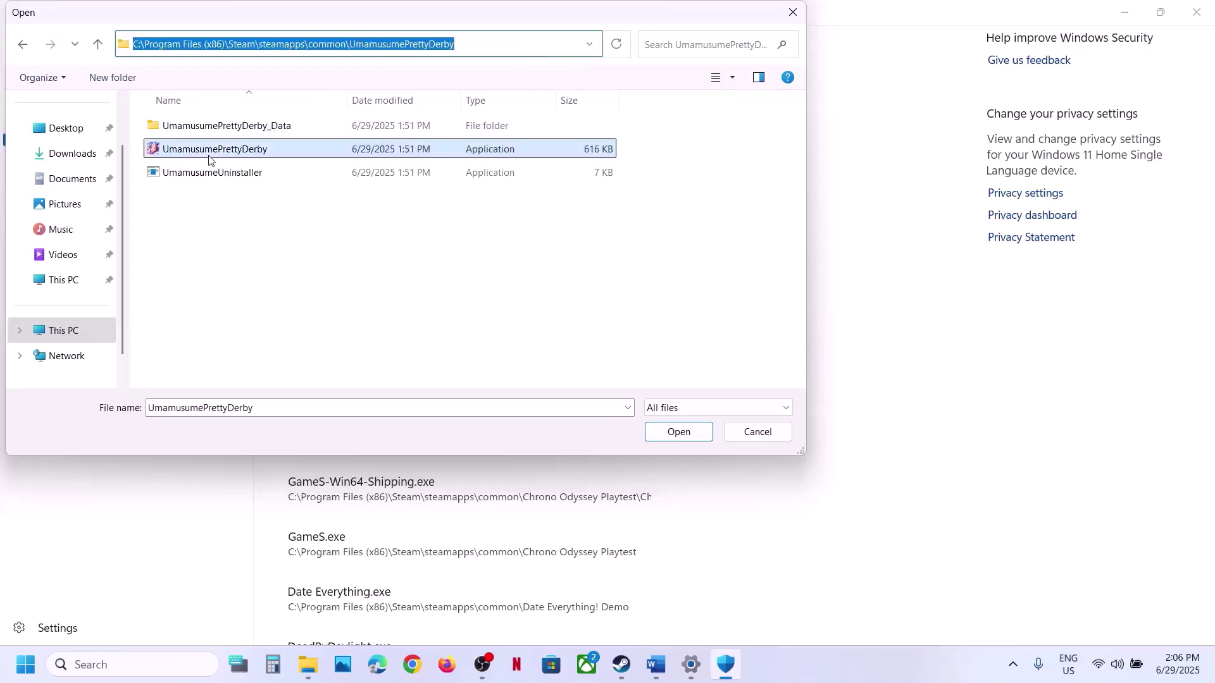
left_click(678, 433)
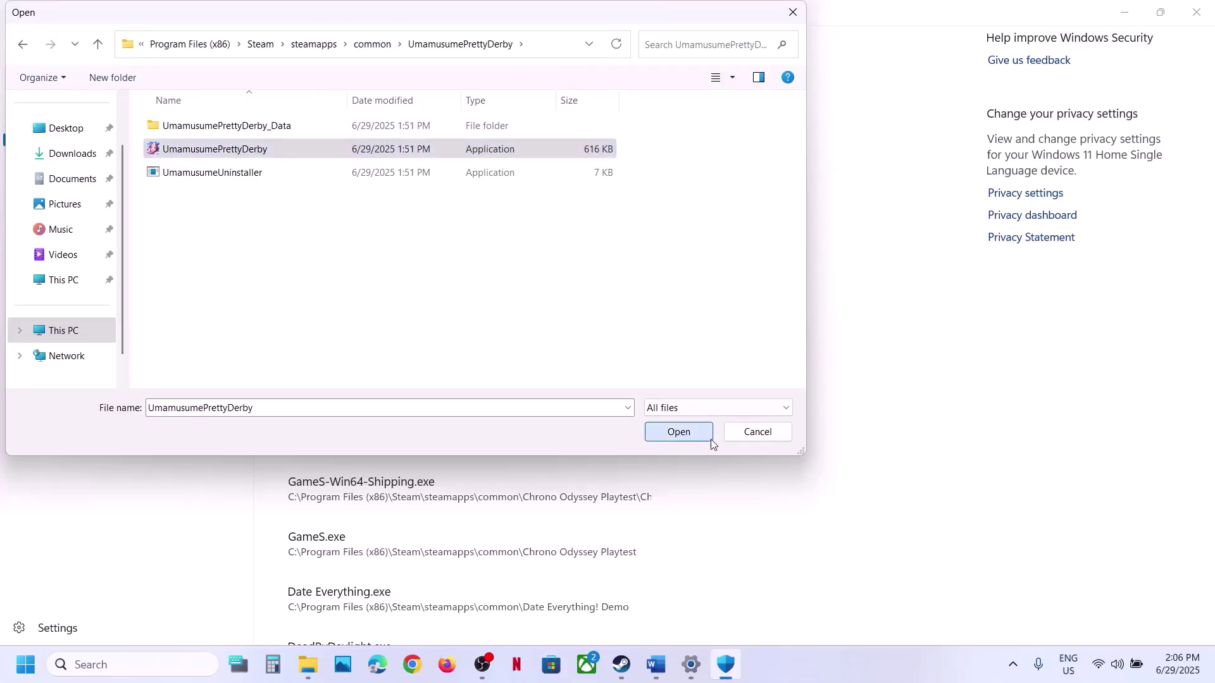
Open Control Panel and bring up the apps allowed through Windows Defender Firewall, unlocking the list for changes.
left_click(167, 665)
type("co")
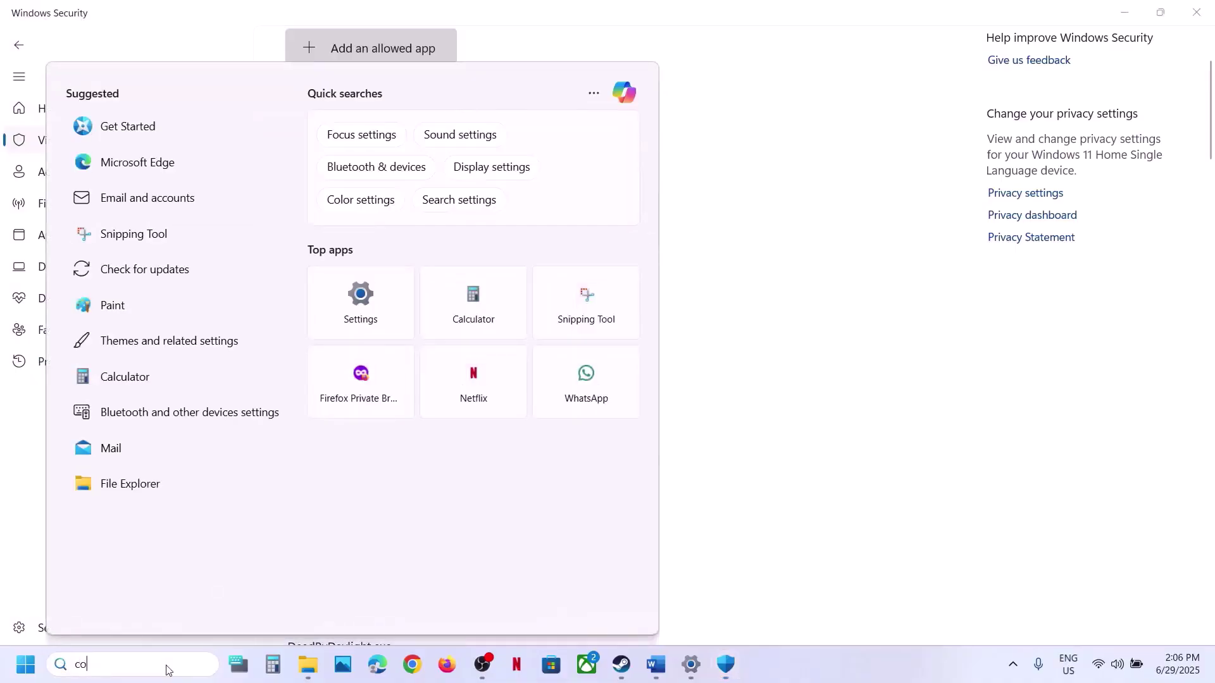
type("ntrol")
key("Return")
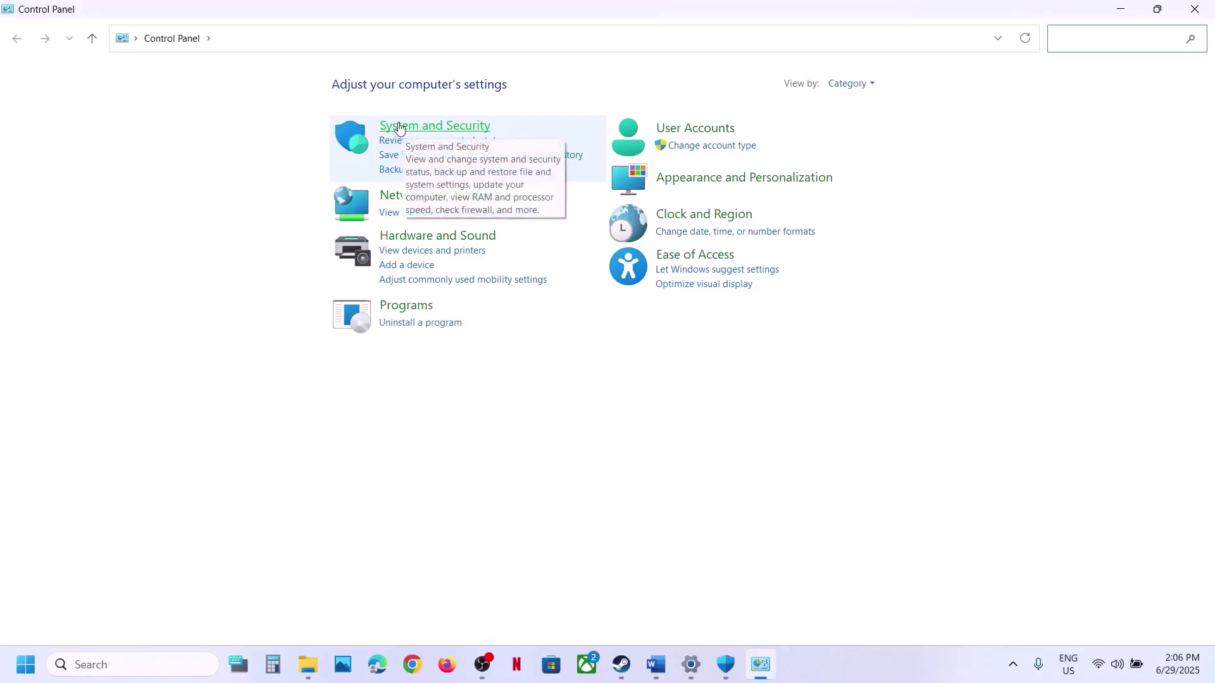
left_click(472, 130)
left_click(265, 137)
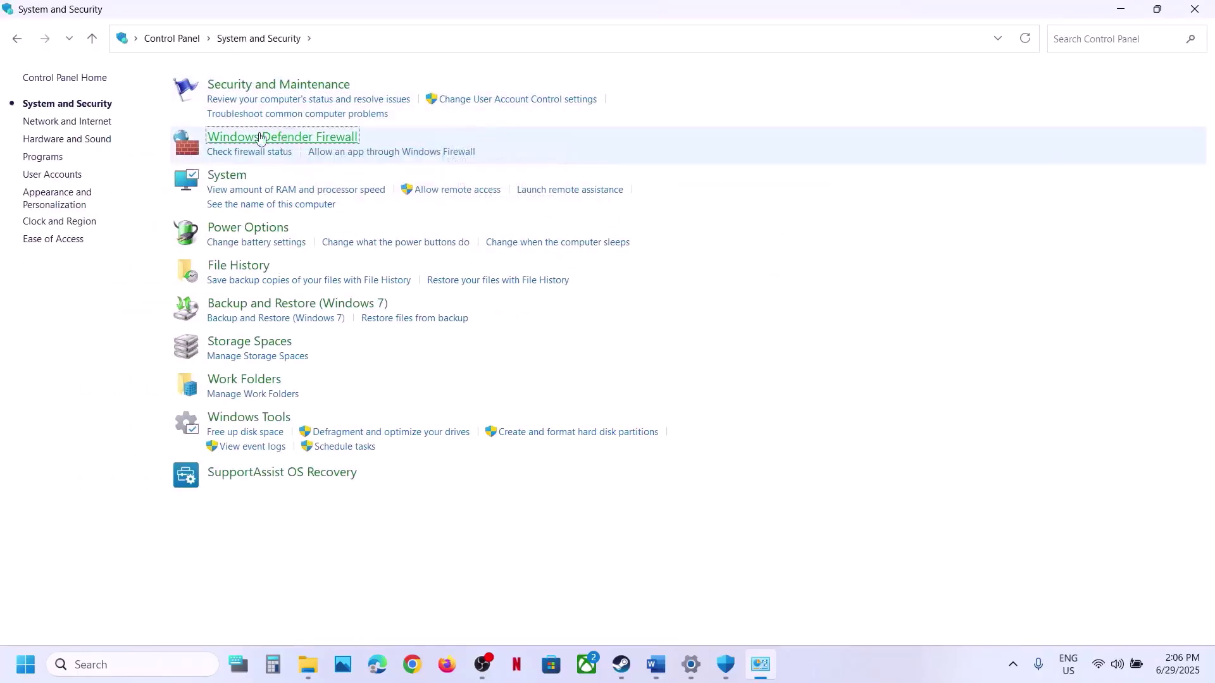
left_click(75, 120)
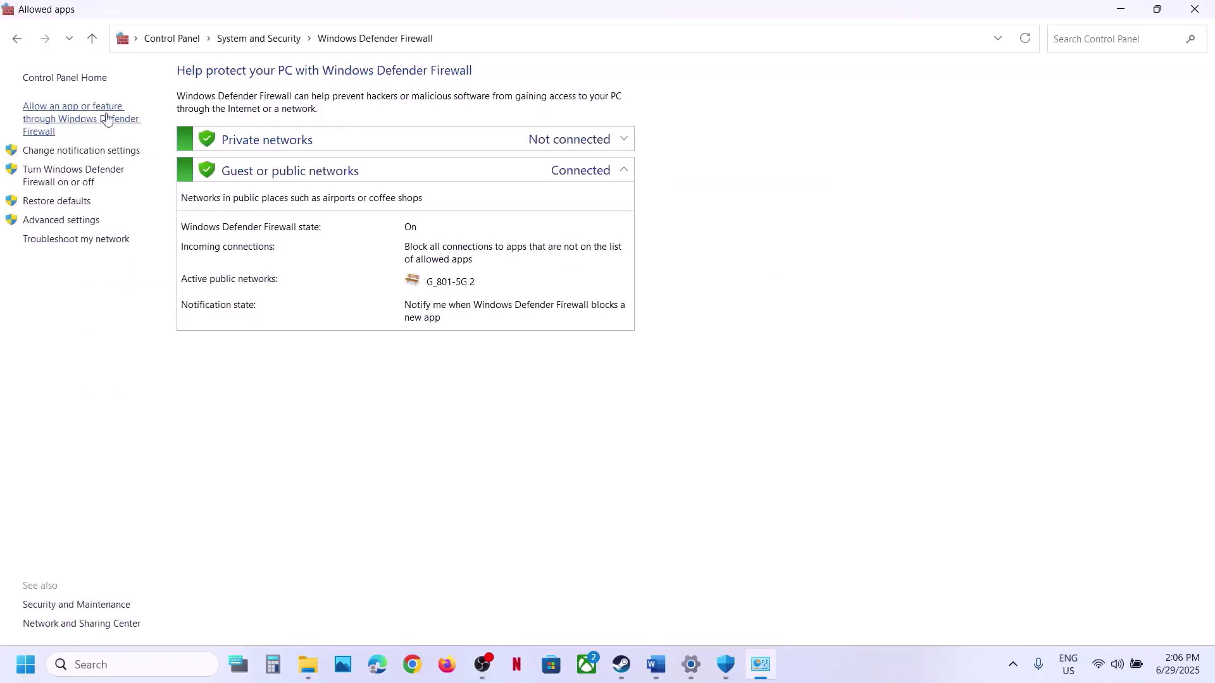
left_click(822, 120)
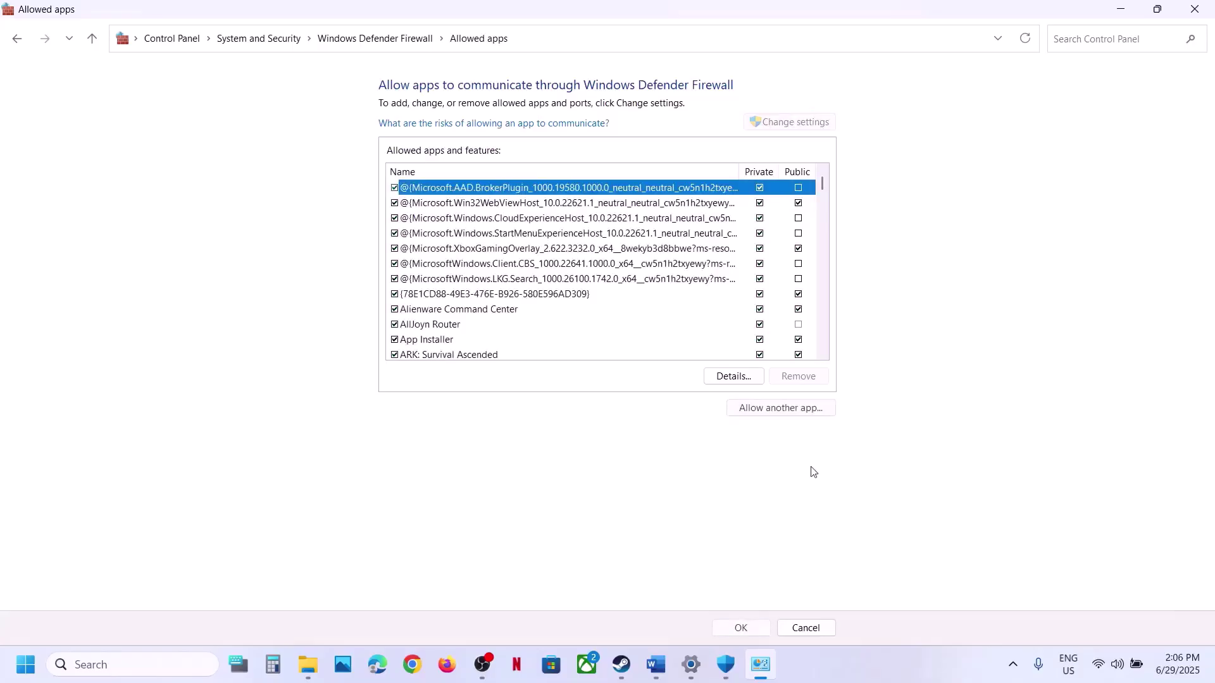
Try to allow the UmamusumePrettyDerby application from Steam's steamapps\common\UmamusumePrettyDerby folder through the firewall, and leave the add-app dialog.
left_click(777, 408)
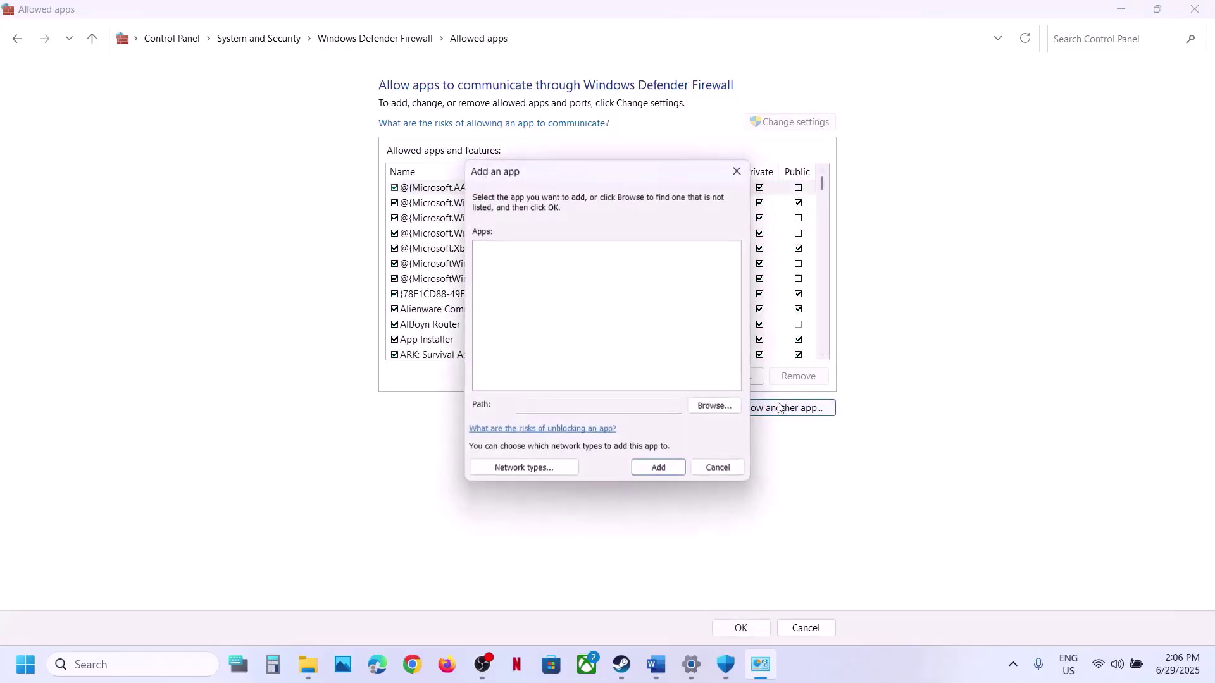
left_click(715, 404)
left_click(658, 226)
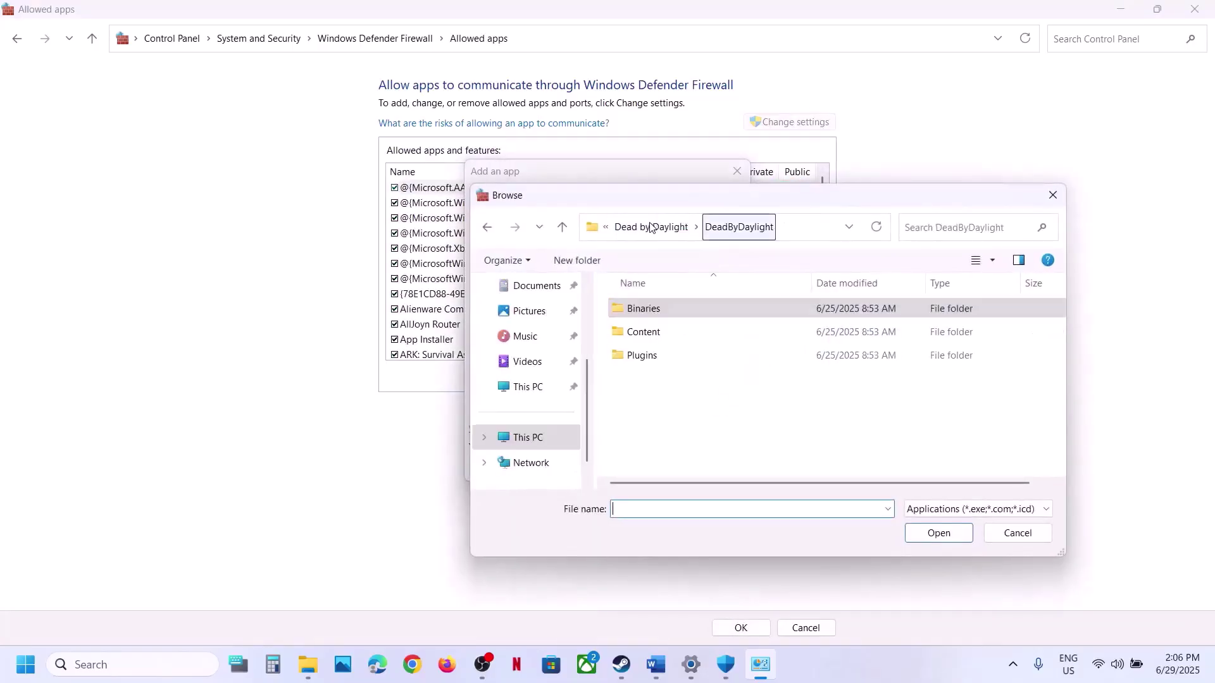
left_click(652, 226)
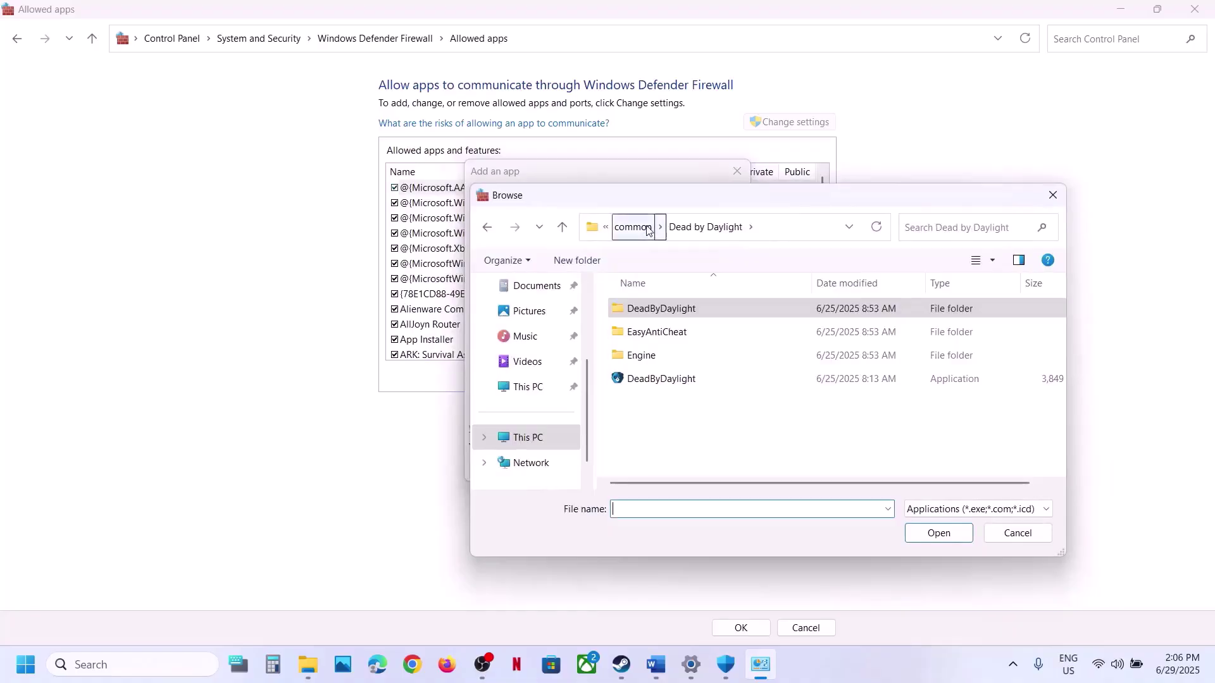
left_click(639, 227)
scroll(696, 427, "down", 2)
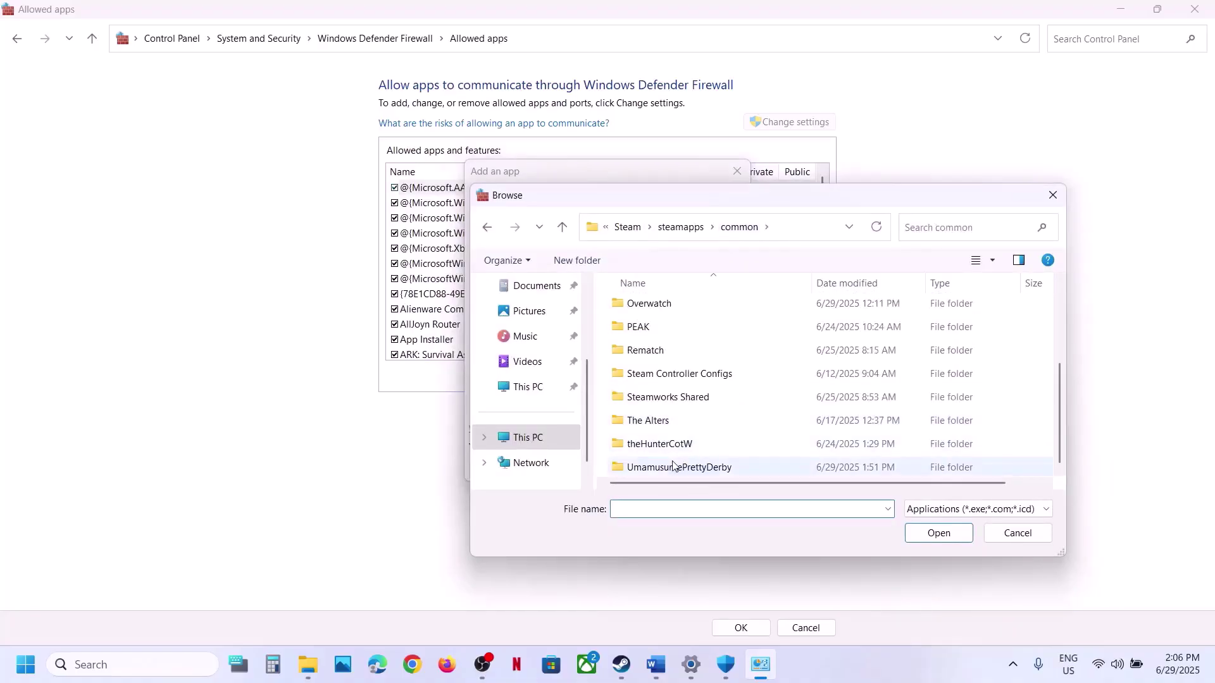
double_click(673, 468)
left_click(646, 341)
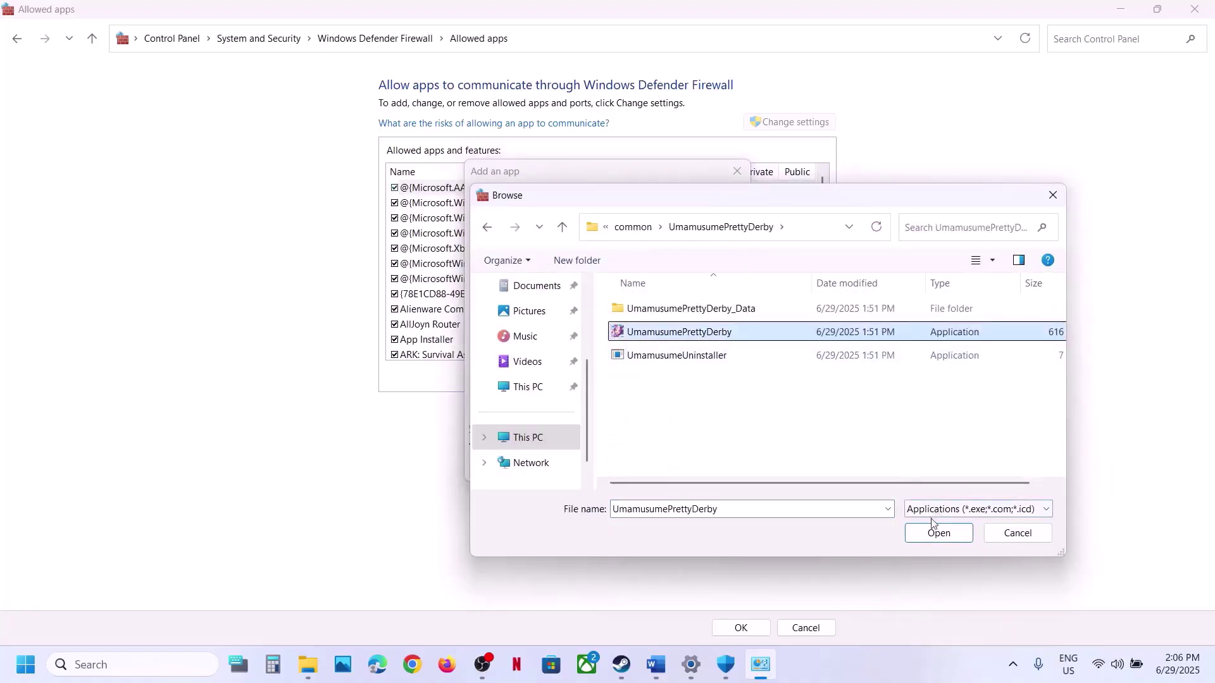
left_click(923, 540)
left_click(670, 467)
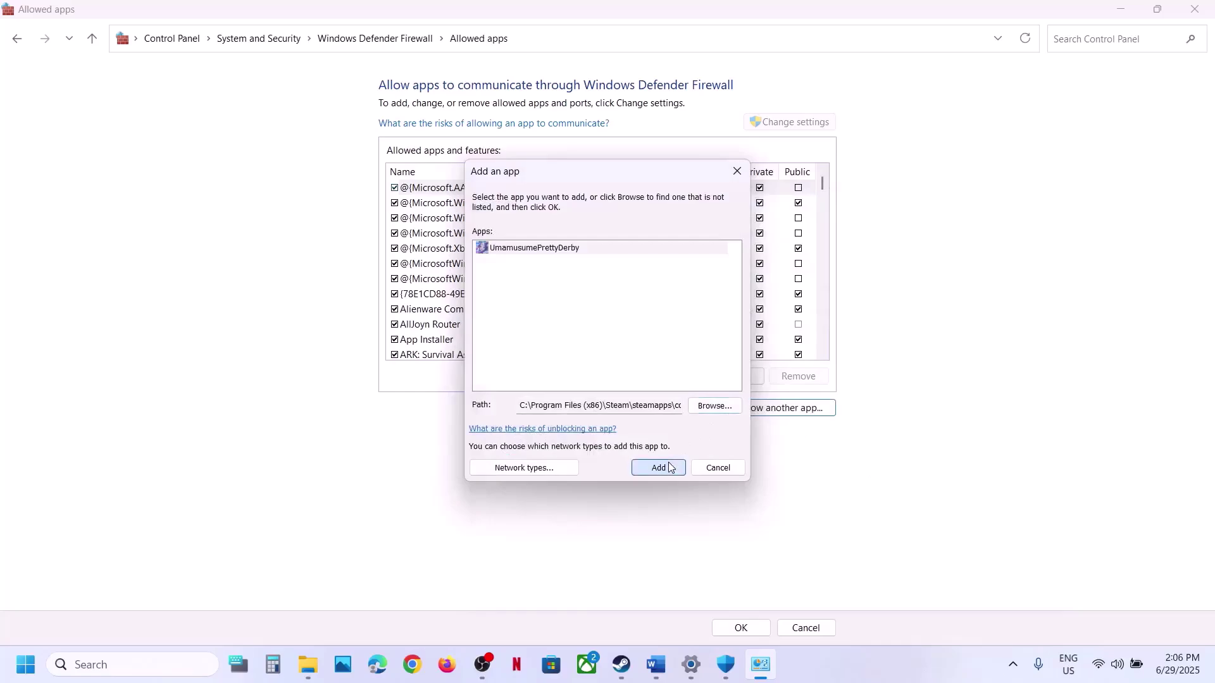
left_click(721, 389)
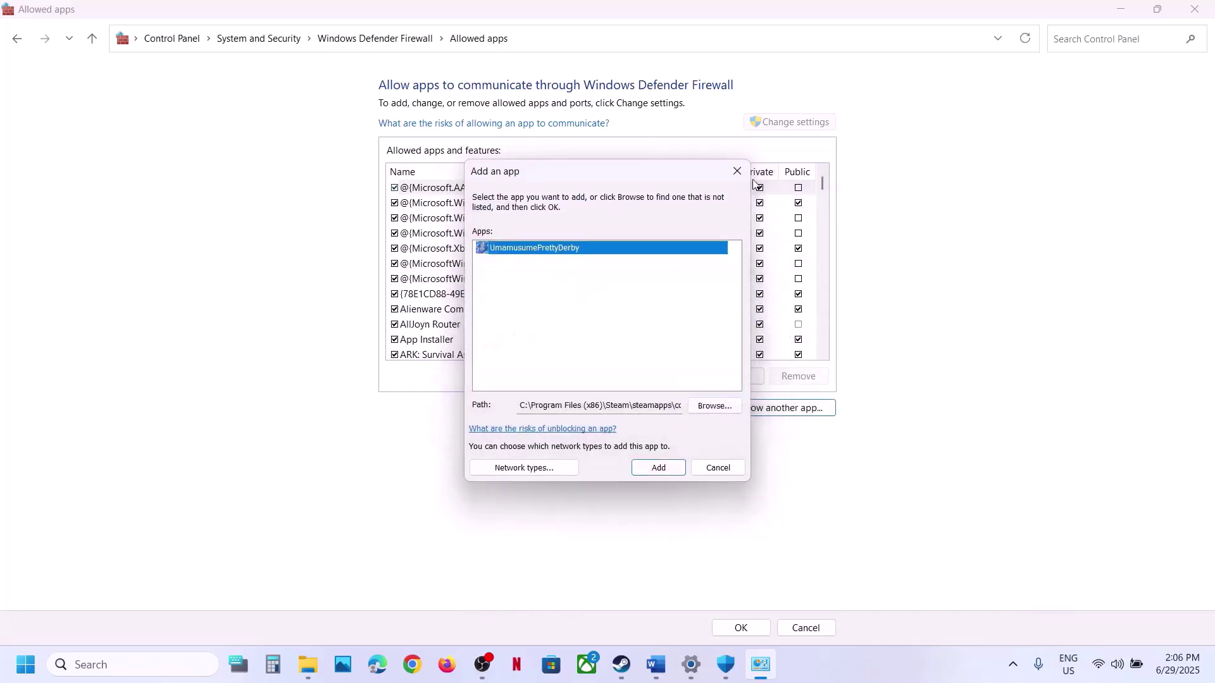
left_click(736, 171)
Check the Umamusume: Pretty Derby entry and its private and public access in the firewall's allowed apps, and close Control Panel.
left_click(489, 345)
key("u")
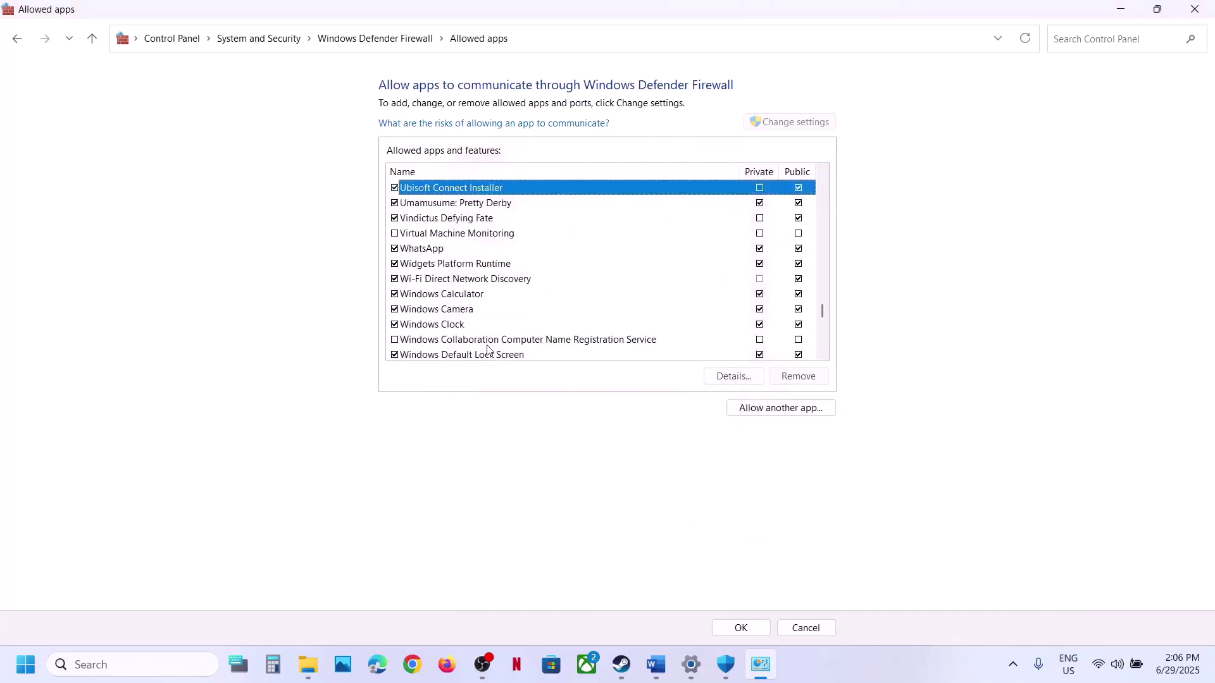
left_click(489, 203)
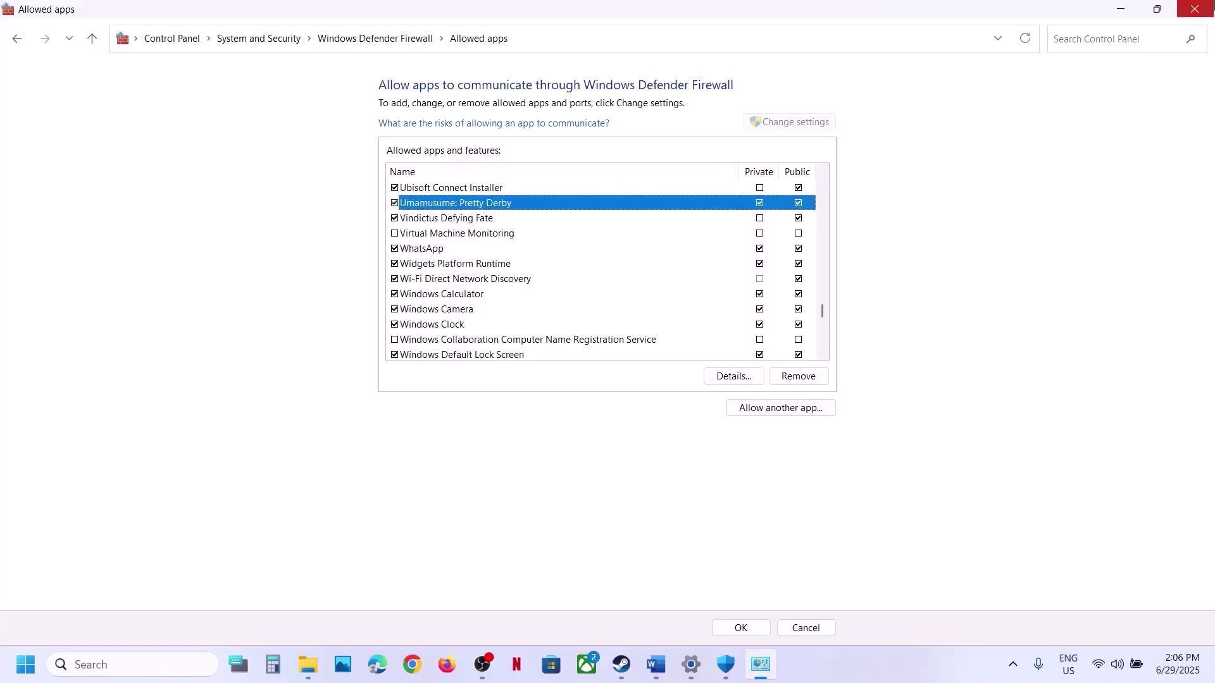
left_click(1195, 9)
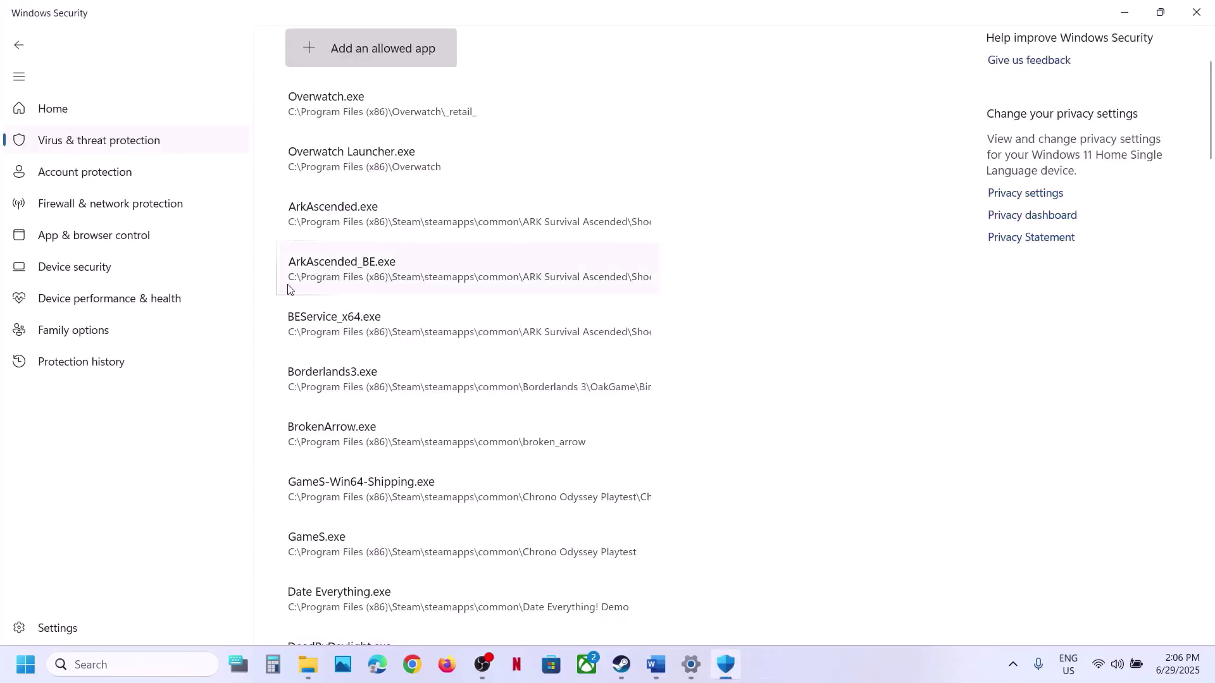
Open the Exclusions page from the Virus & threat protection settings in Windows Security, approving the administrator request.
left_click(126, 147)
scroll(461, 372, "down", 2)
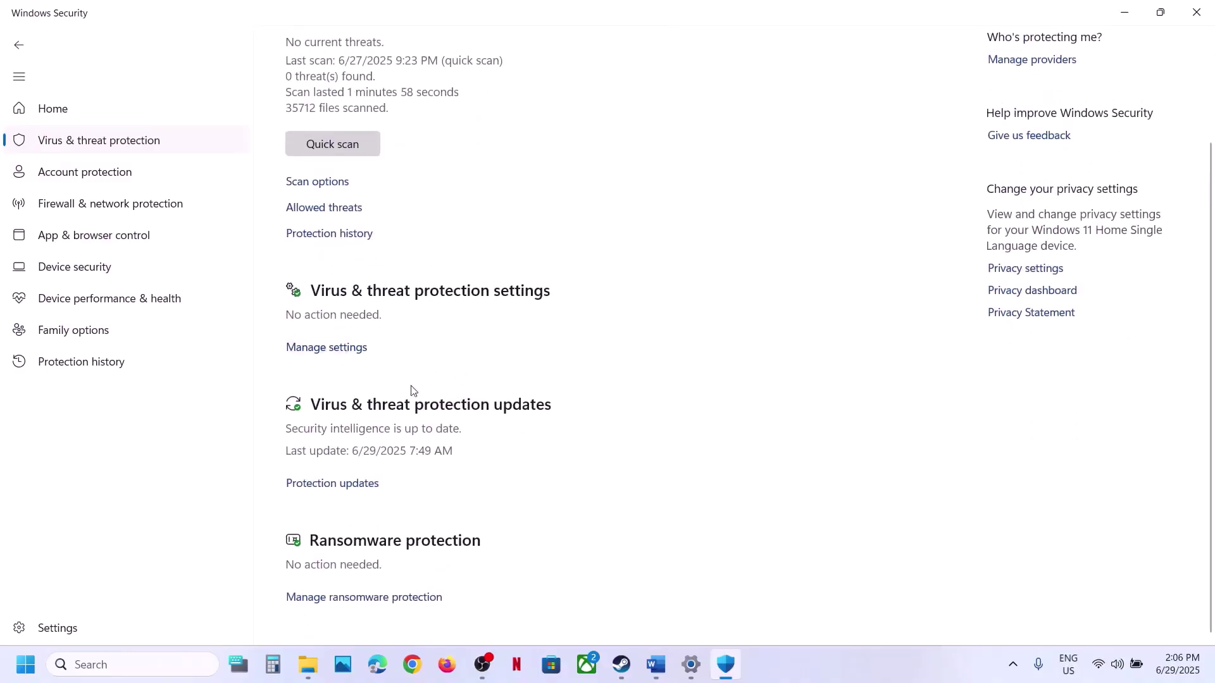
scroll(365, 264, "up", 3)
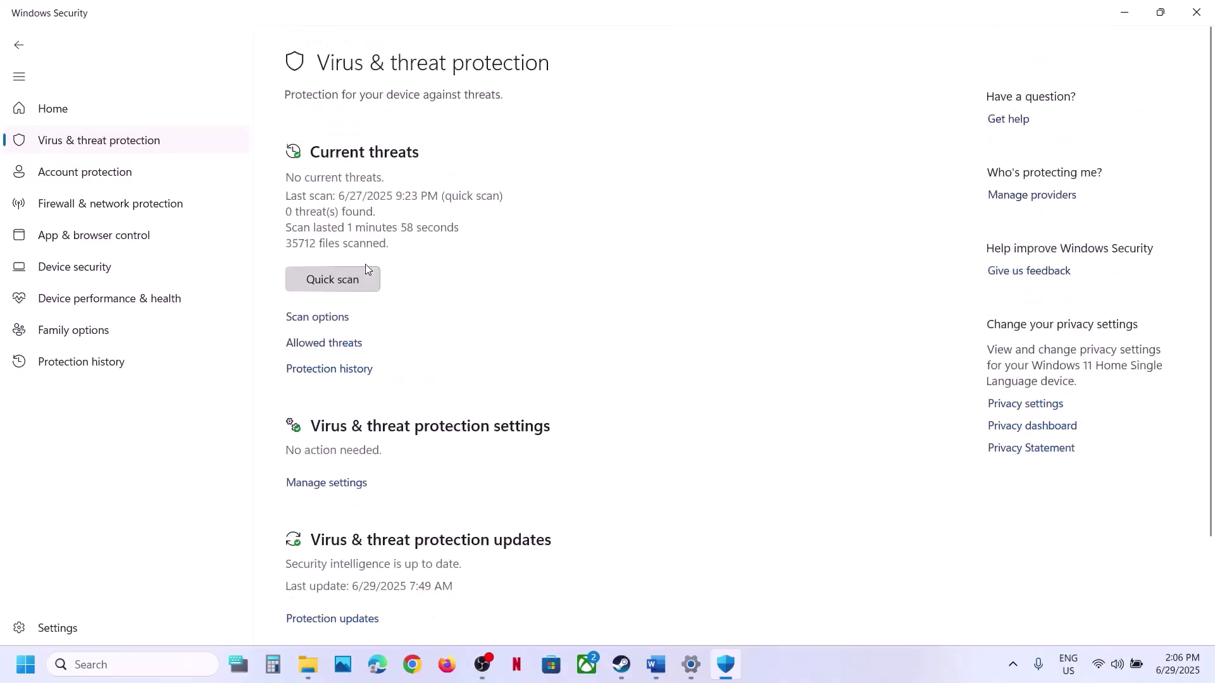
scroll(365, 264, "down", 1)
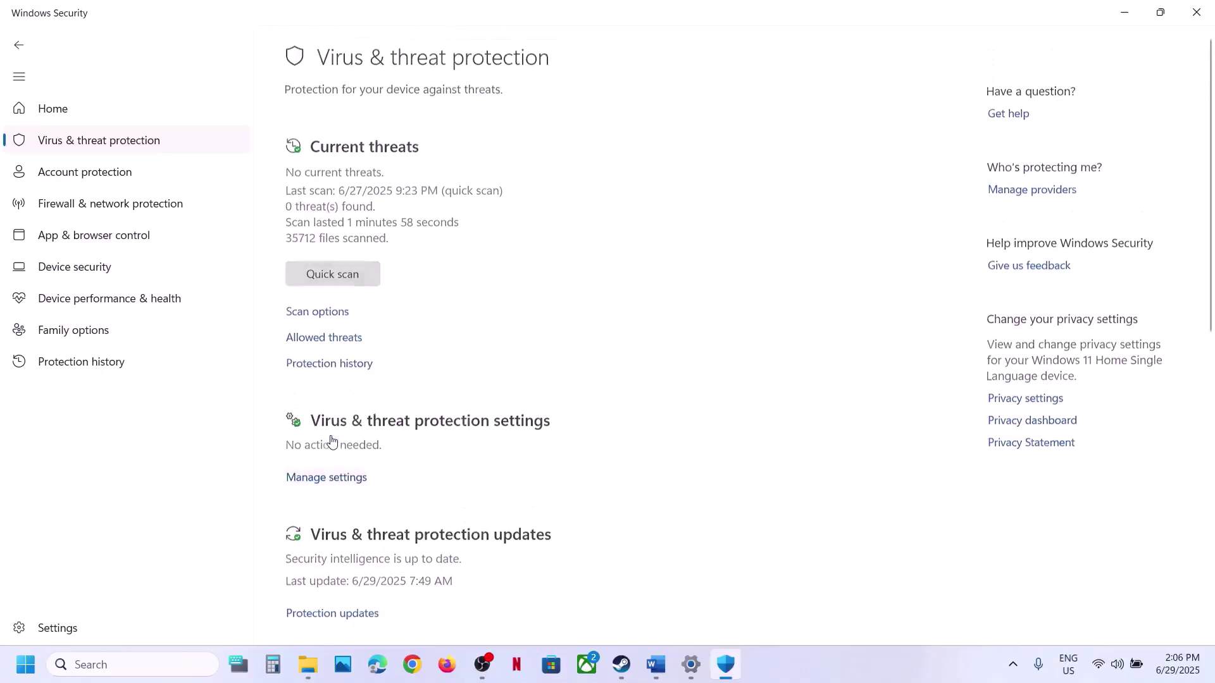
left_click(329, 438)
scroll(436, 426, "down", 10)
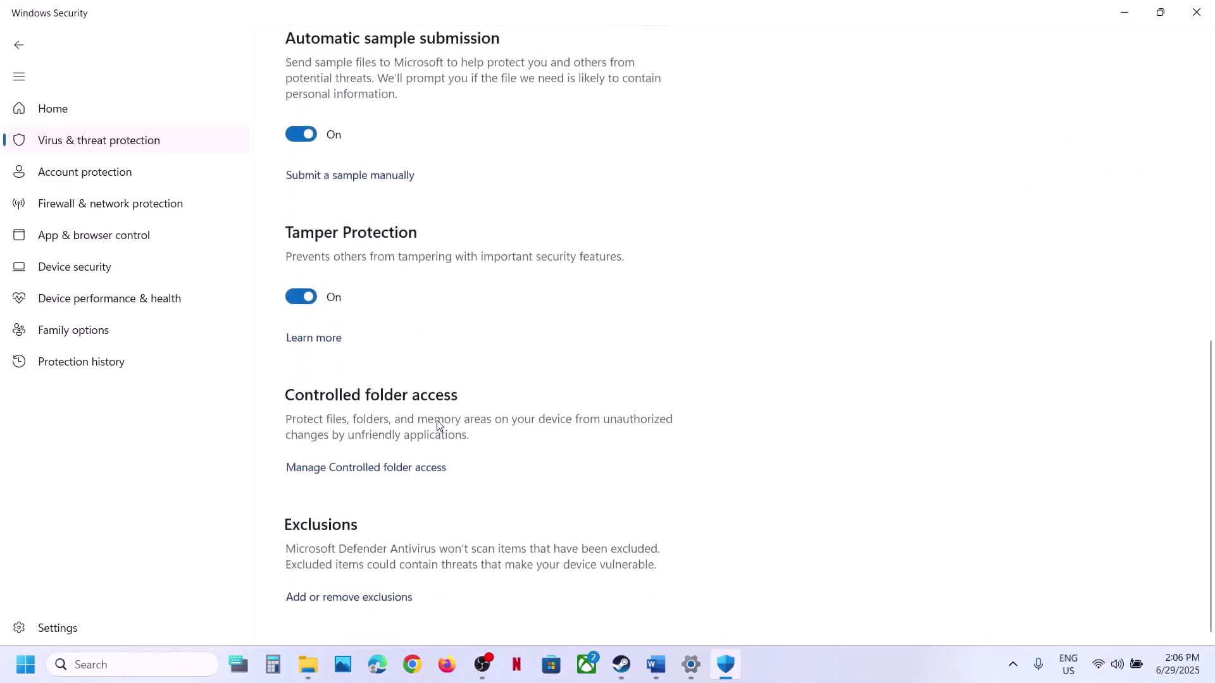
left_click(369, 604)
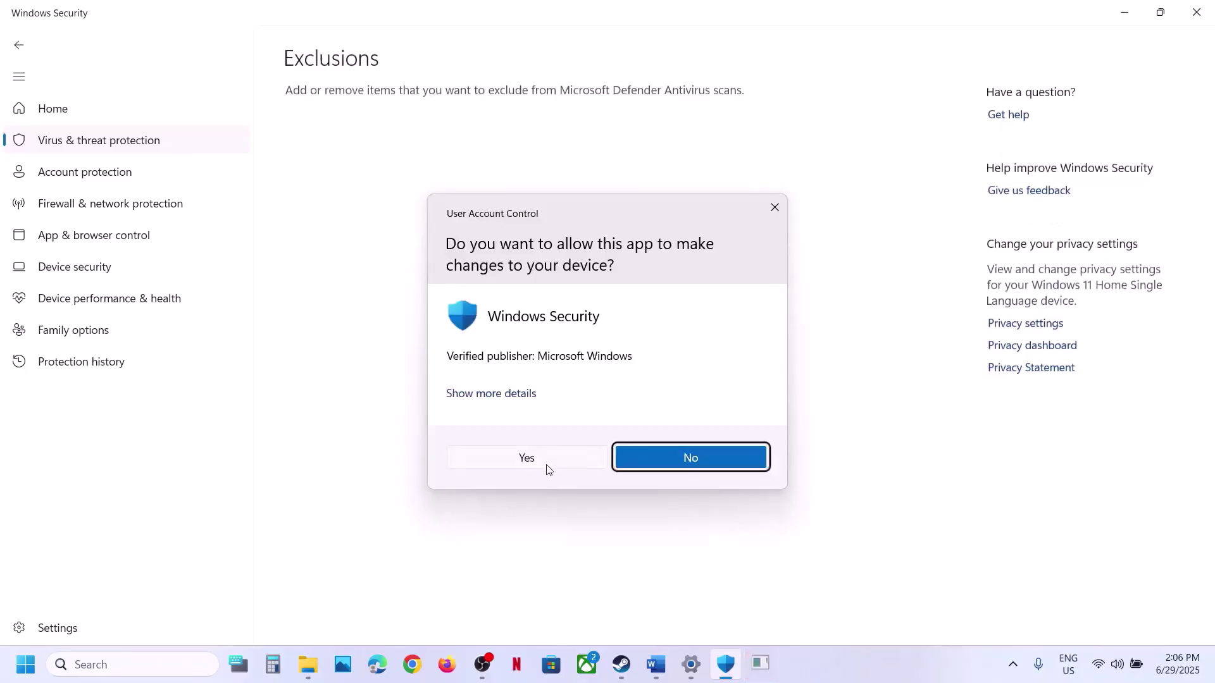
left_click(529, 461)
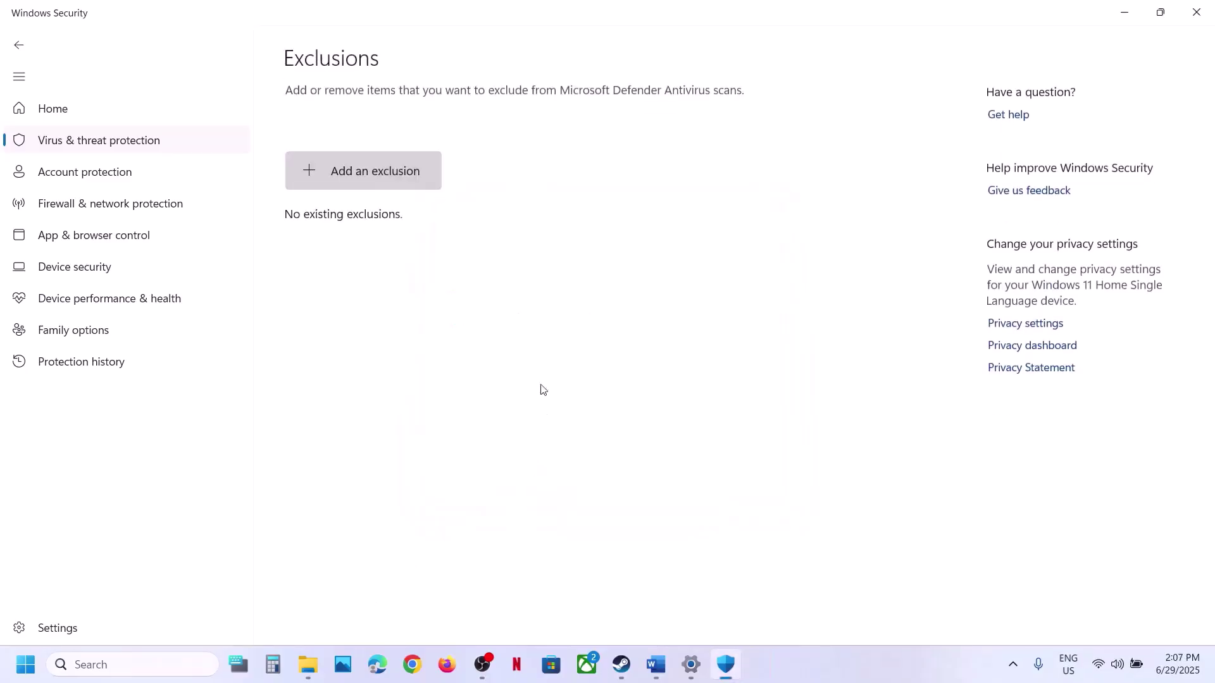
Start adding a folder exclusion and browse to C:\Program Files (x86).
left_click(360, 174)
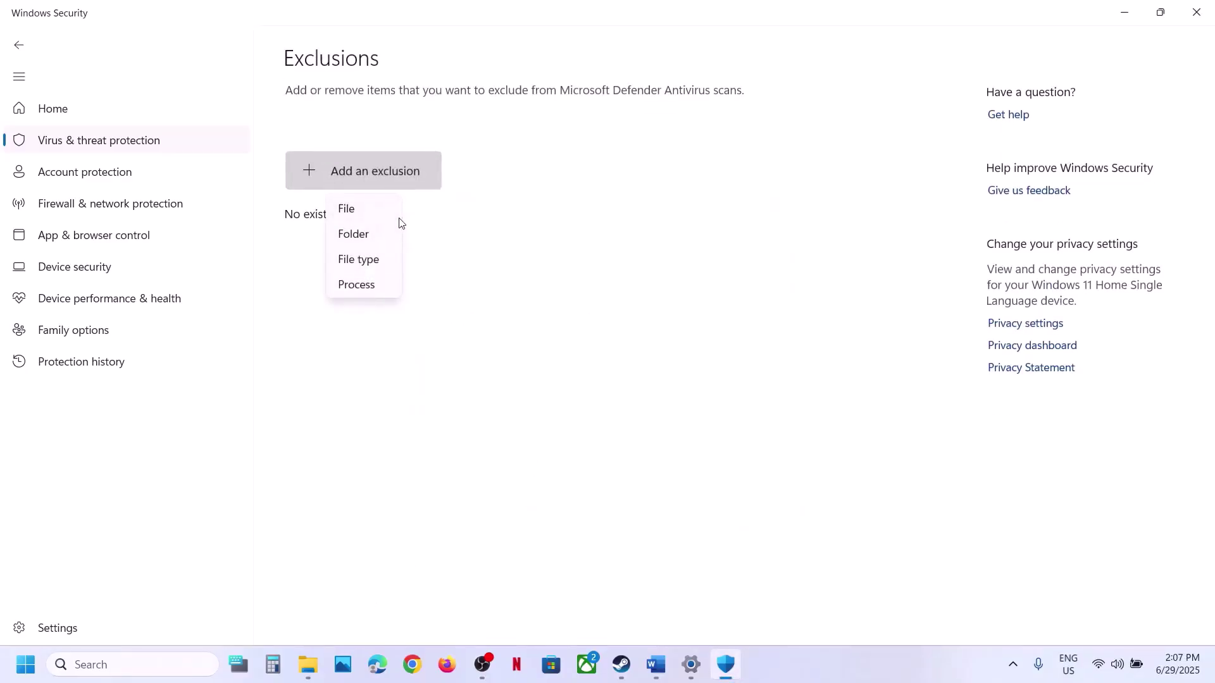
left_click(368, 246)
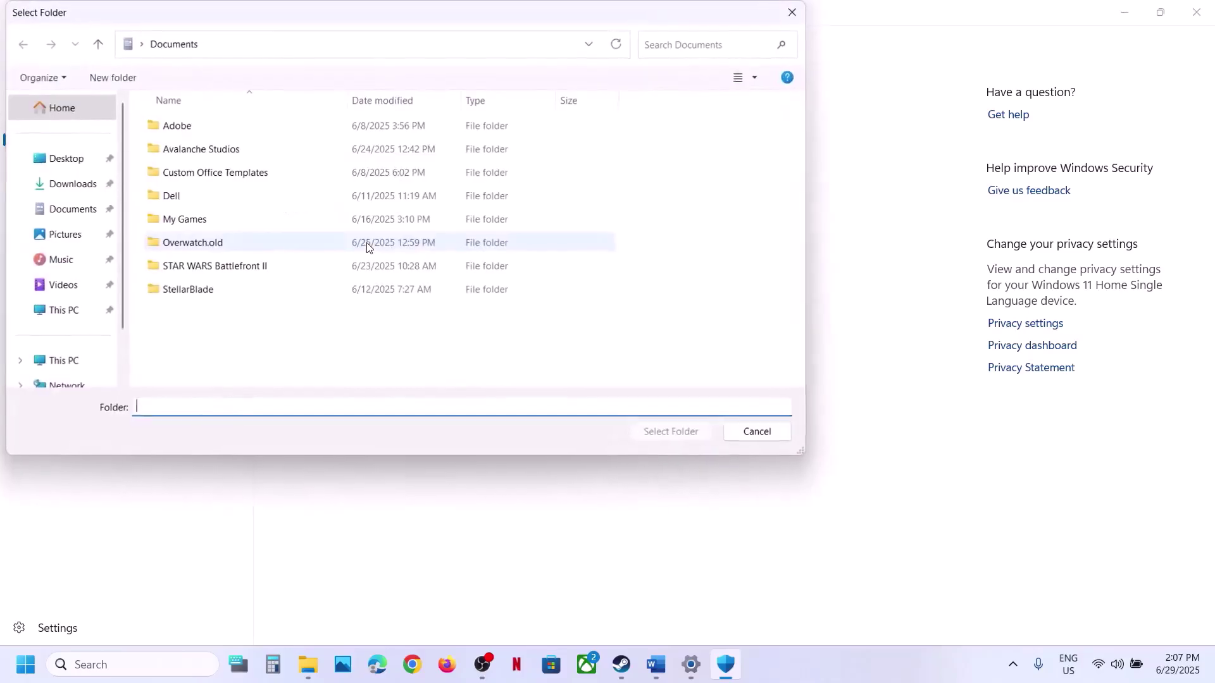
left_click(68, 360)
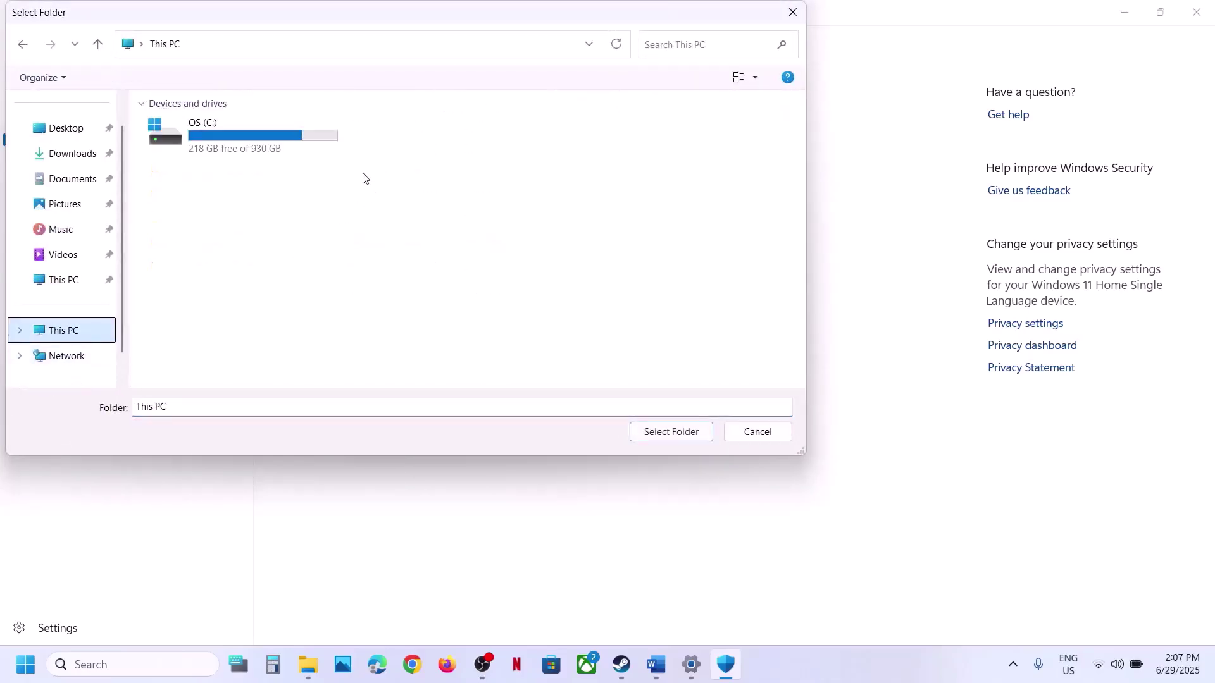
double_click(263, 146)
scroll(273, 270, "down", 2)
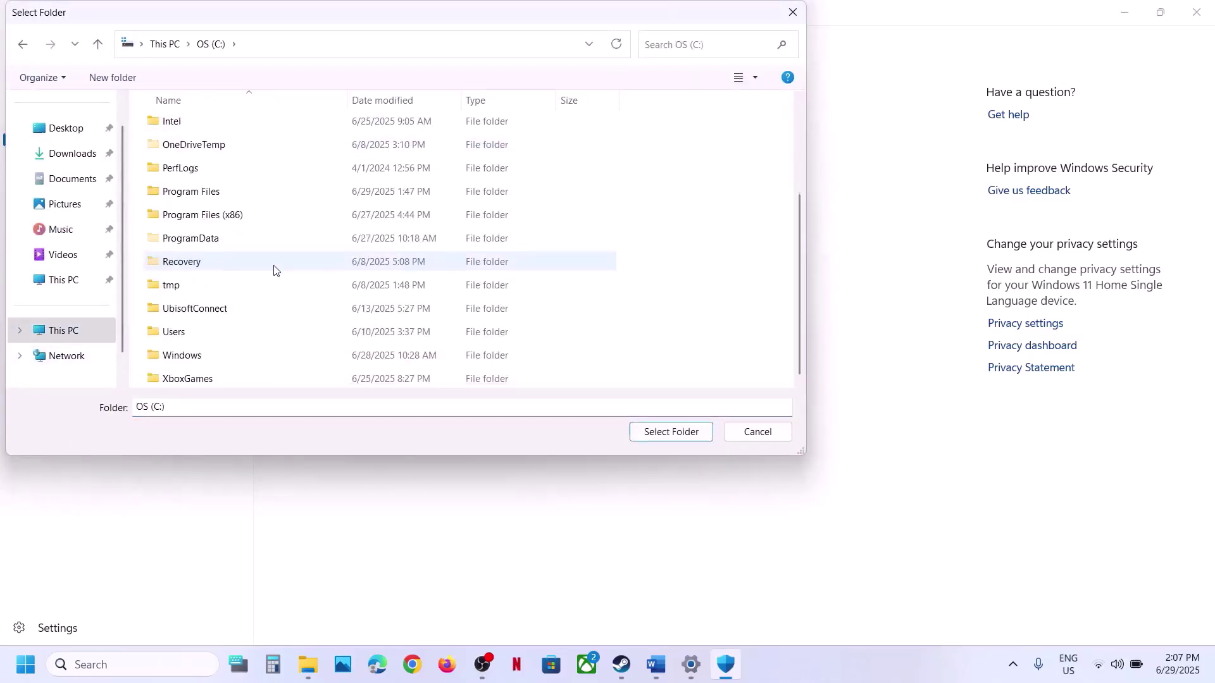
double_click(210, 215)
Exclude the UmamusumePrettyDerby folder under Steam\steamapps\common from Microsoft Defender Antivirus scans.
scroll(209, 215, "down", 5)
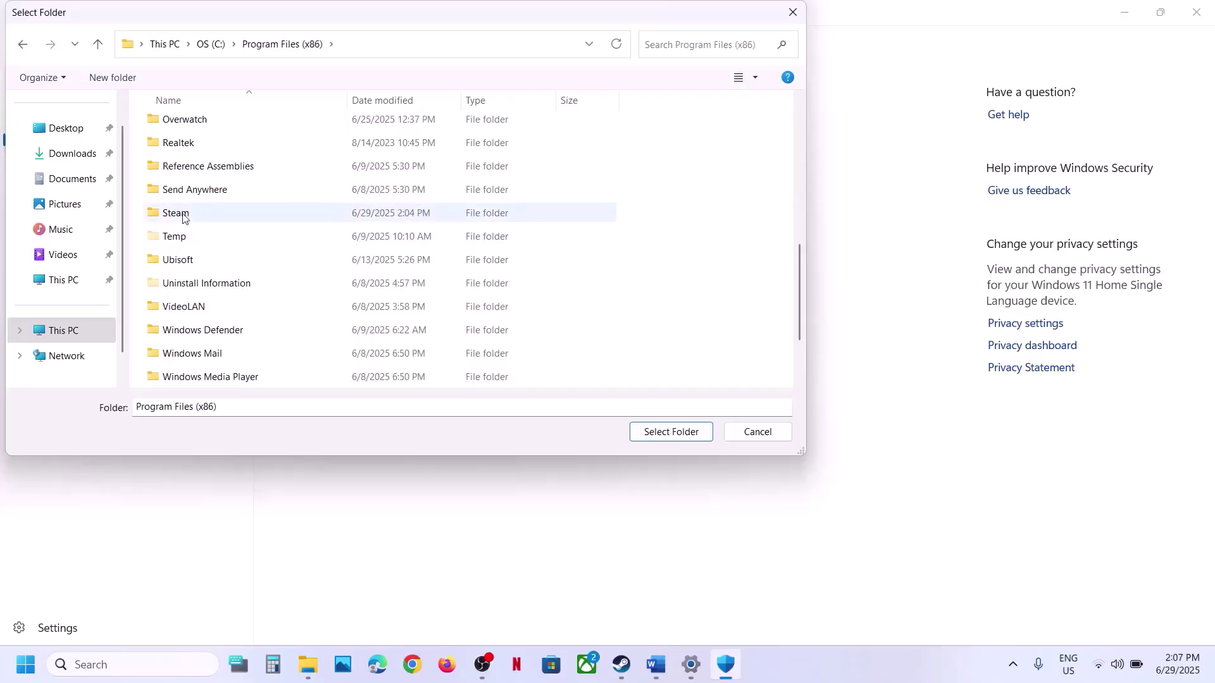
left_click(183, 215)
double_click(183, 215)
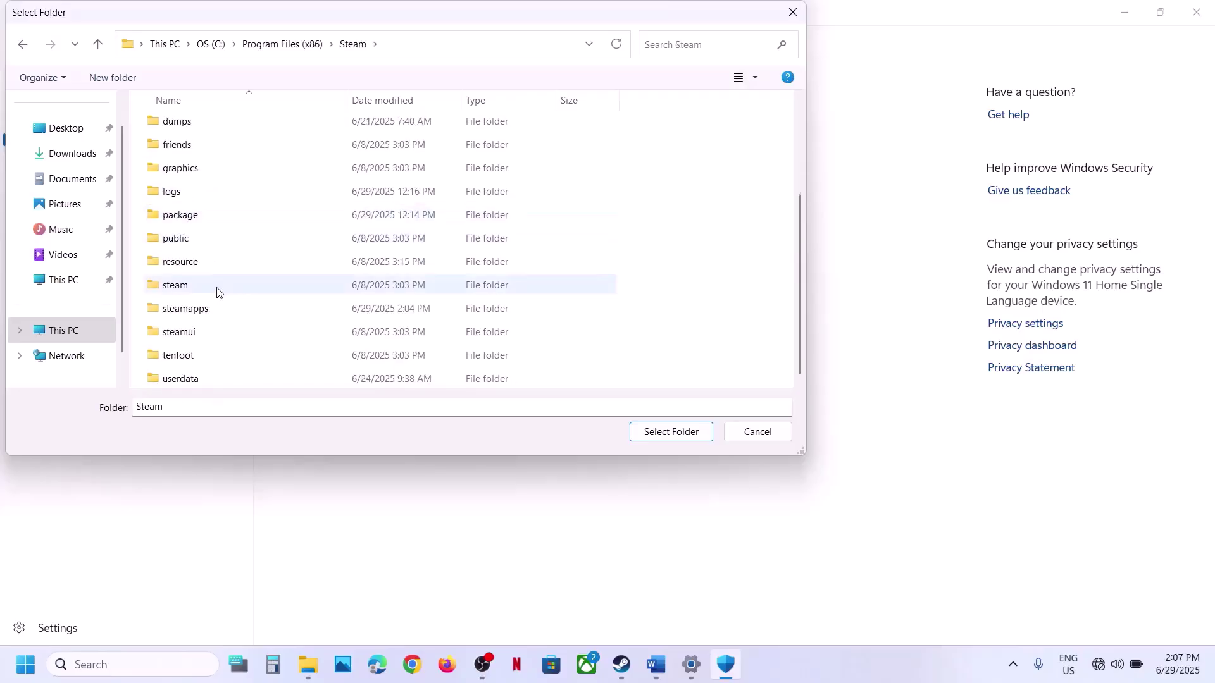
left_click(203, 308)
double_click(204, 308)
double_click(208, 129)
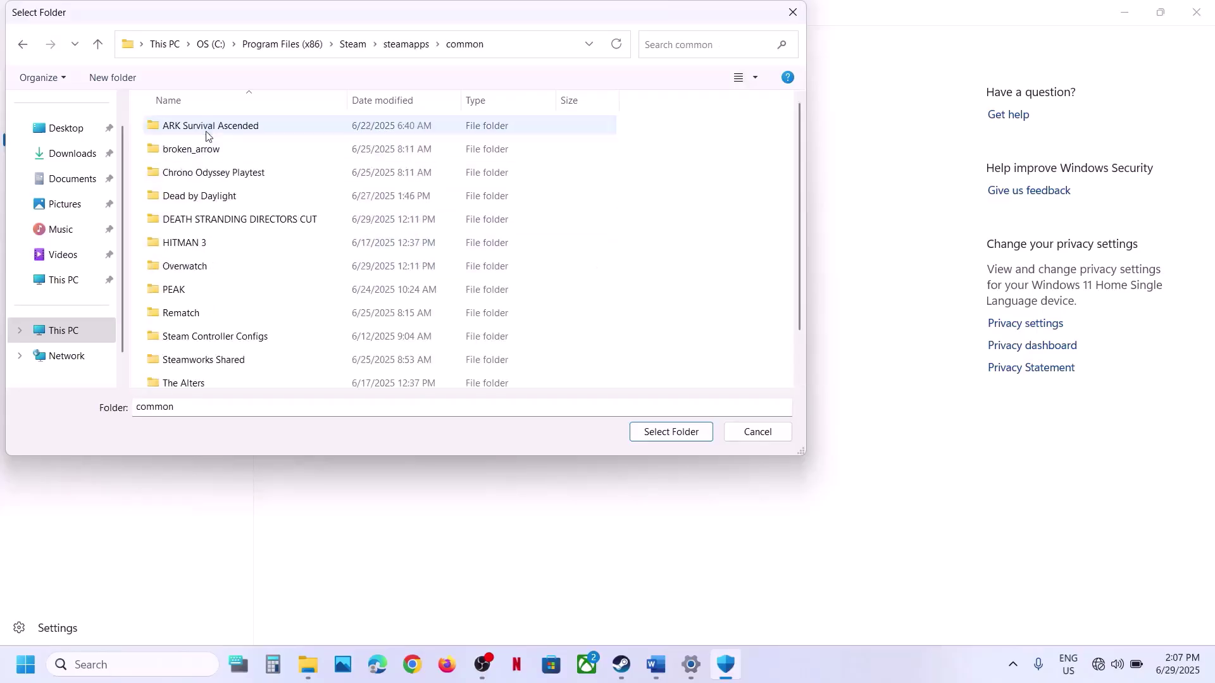
scroll(236, 307, "down", 2)
left_click(236, 382)
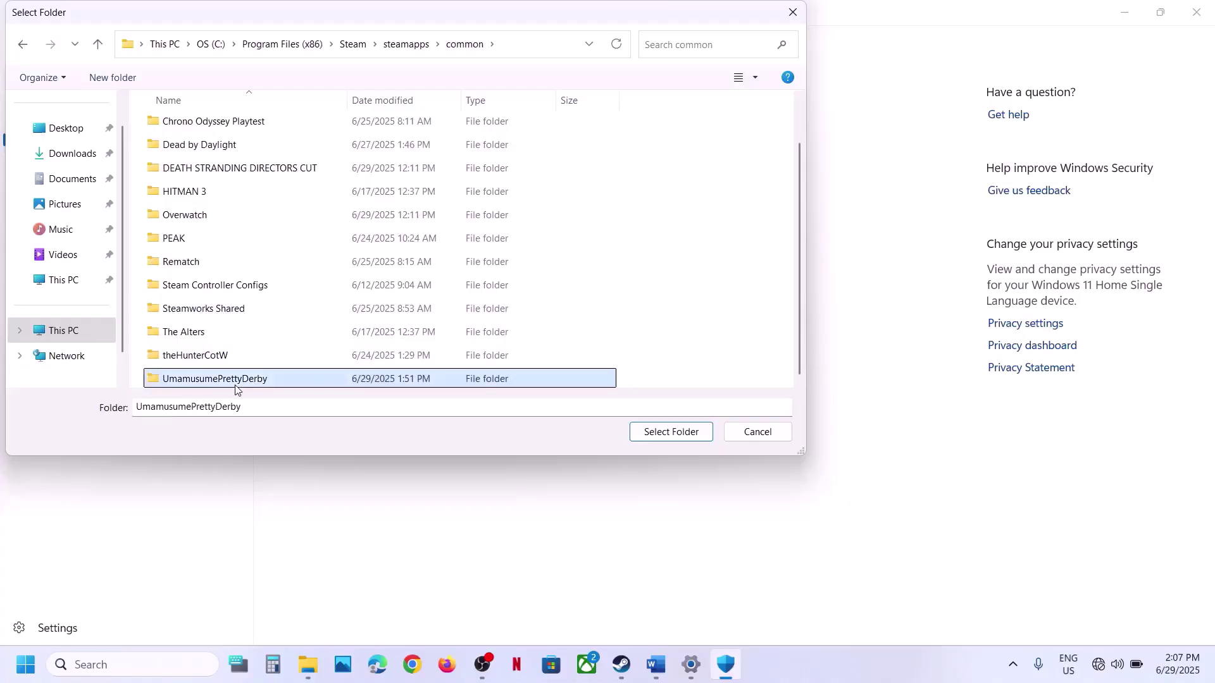
left_click(643, 435)
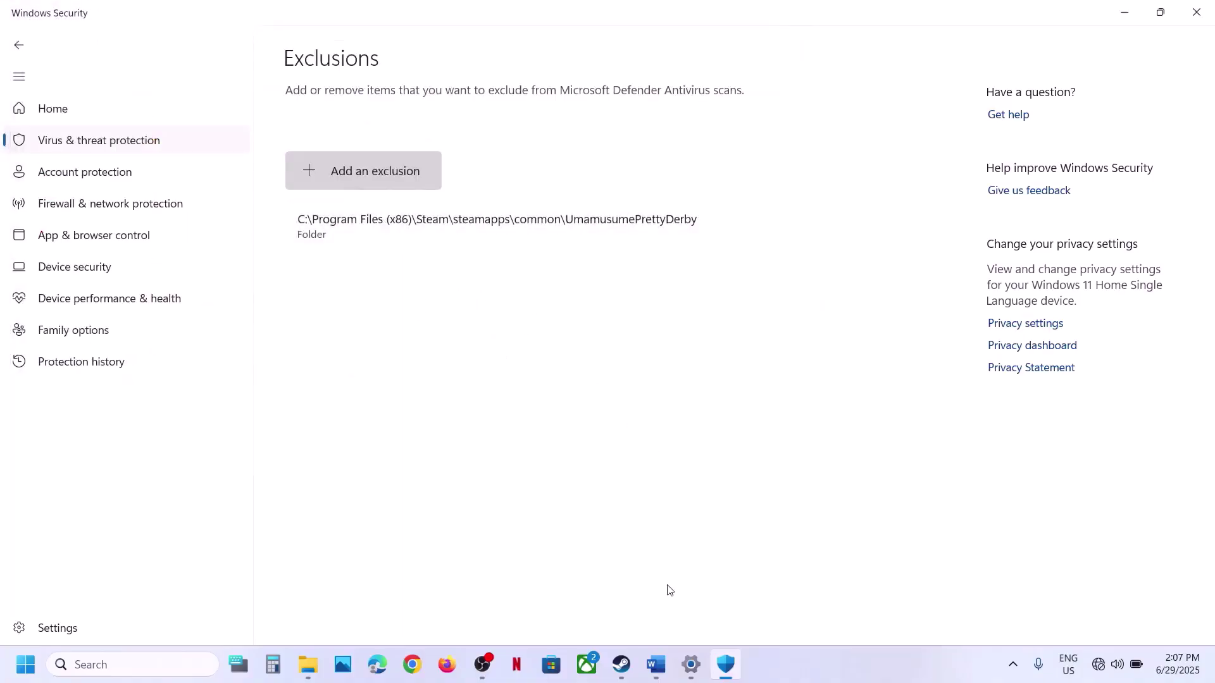
Switch to the Word document and review the Step 4 instructions on adding the game folder to ESET Security's HIPS exclusions.
left_click(656, 664)
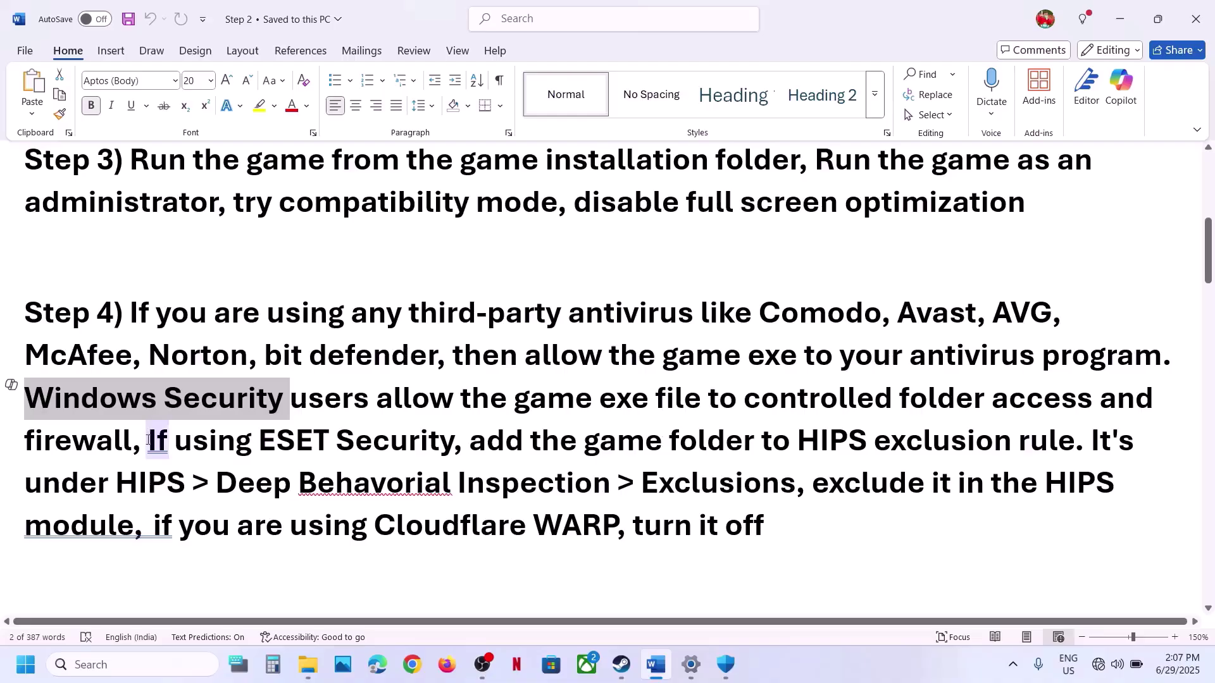
left_click_drag(148, 439, 392, 454)
left_click(503, 483)
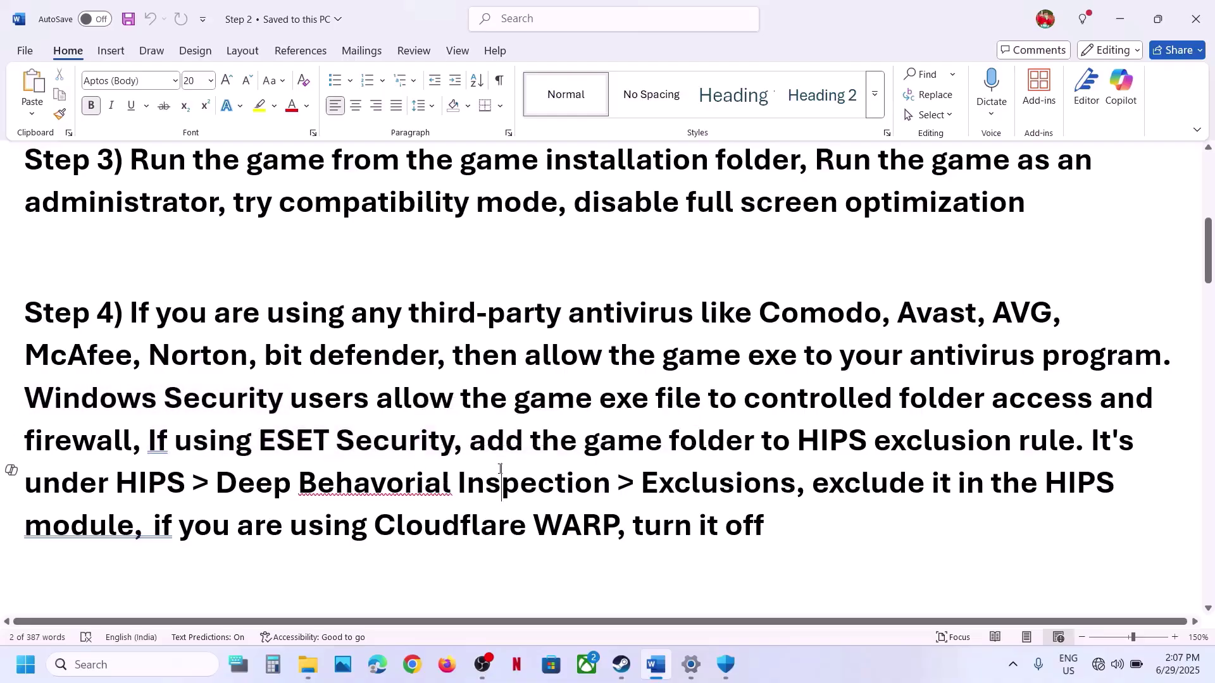
left_click_drag(517, 443, 1075, 453)
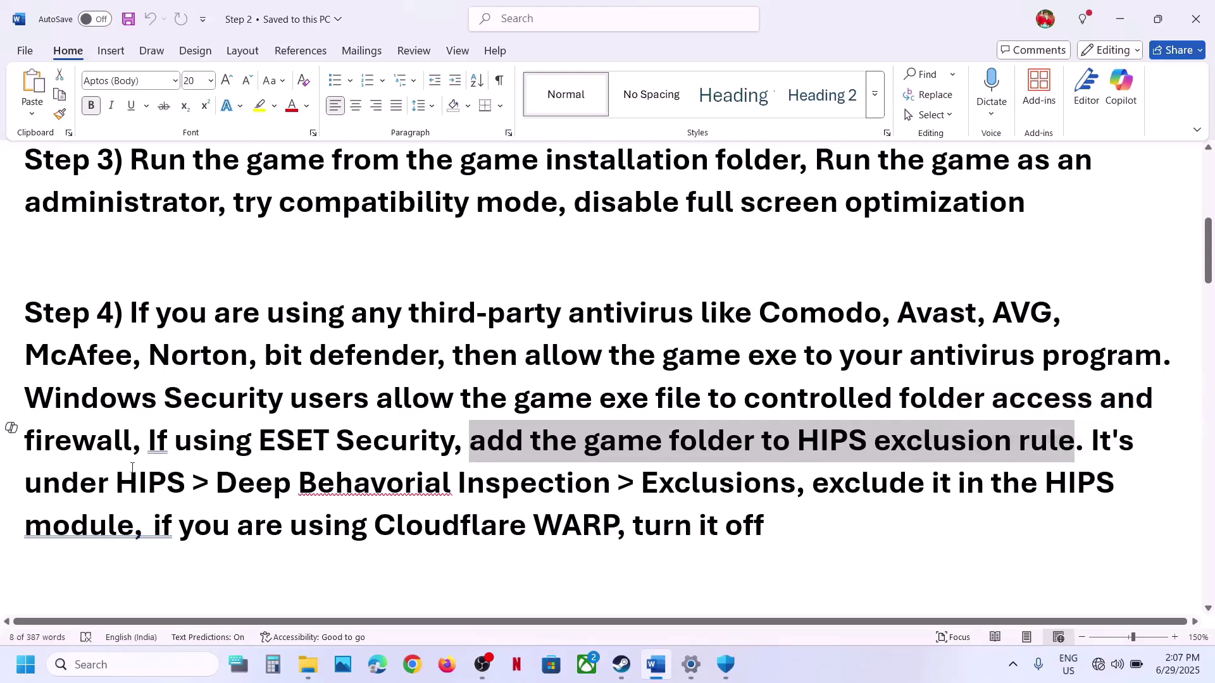
left_click_drag(117, 481, 794, 476)
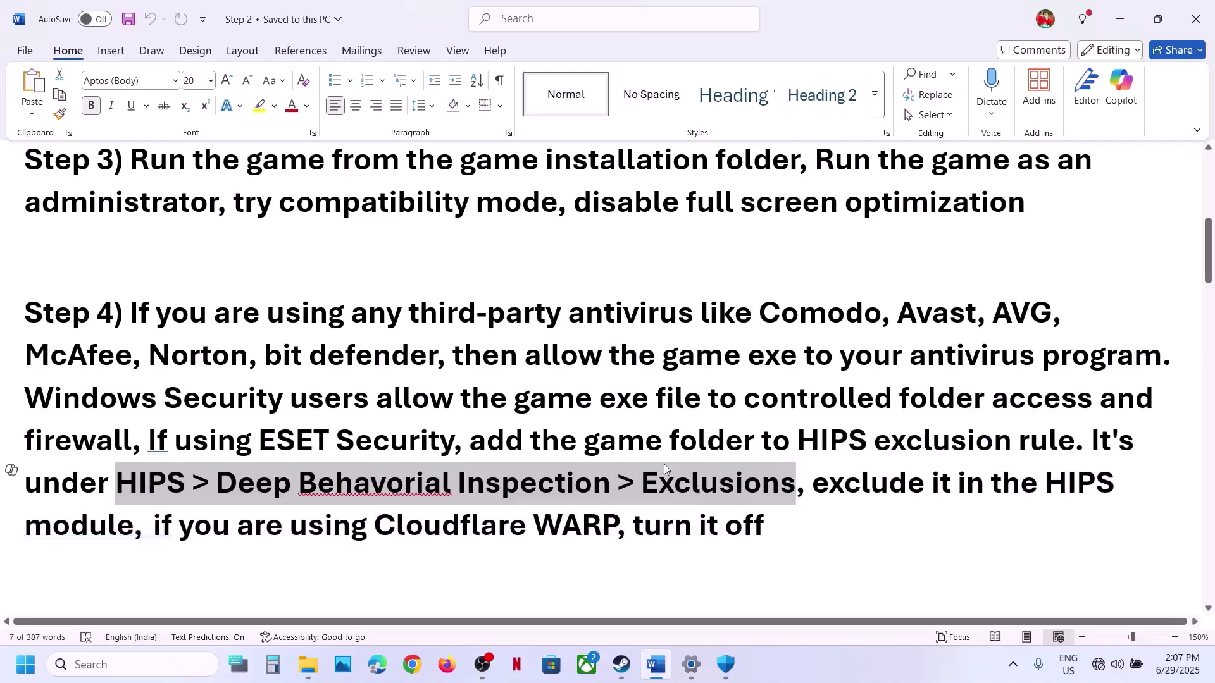
left_click_drag(532, 441, 735, 438)
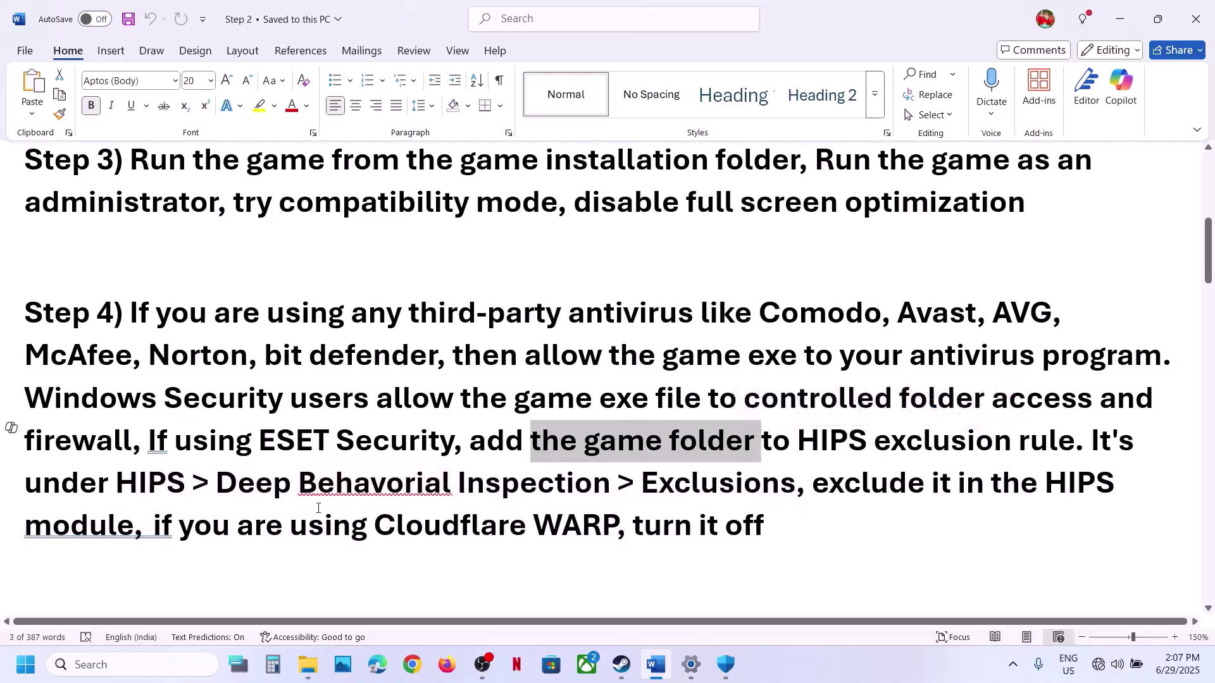
Review the Step 4 advice on turning off Cloudflare WARP and the Step 5 advice on VPN and trying a different network.
left_click_drag(217, 529, 576, 542)
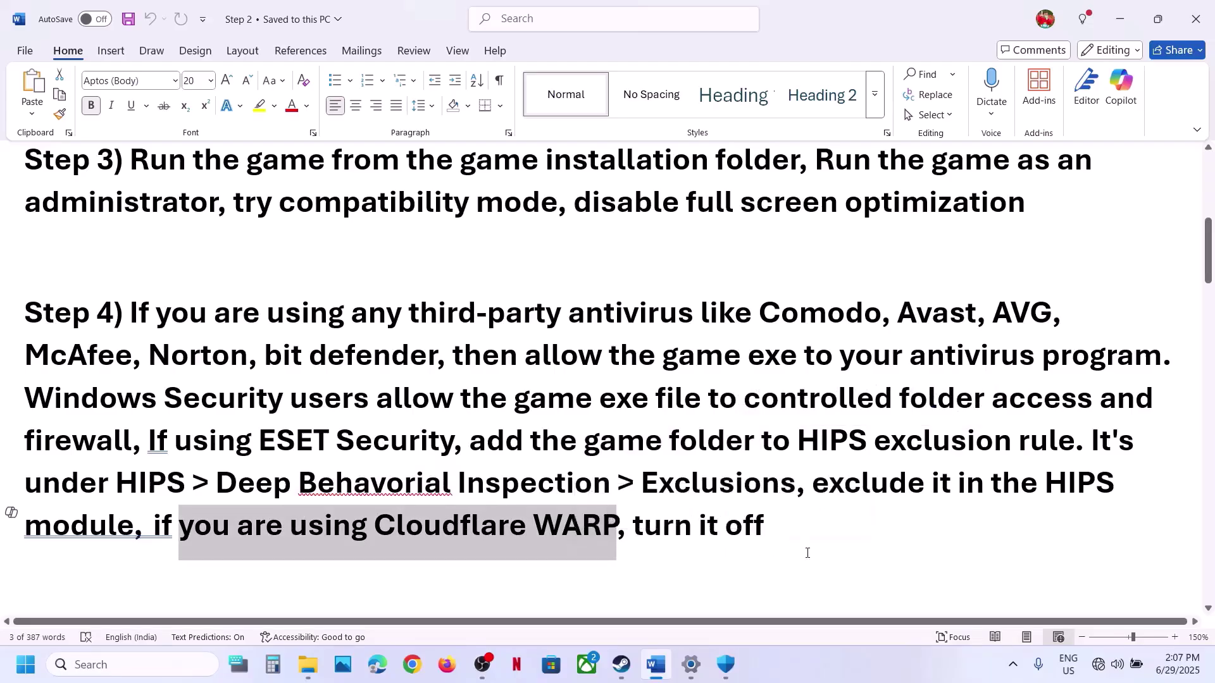
left_click(807, 525)
left_click_drag(767, 526, 334, 403)
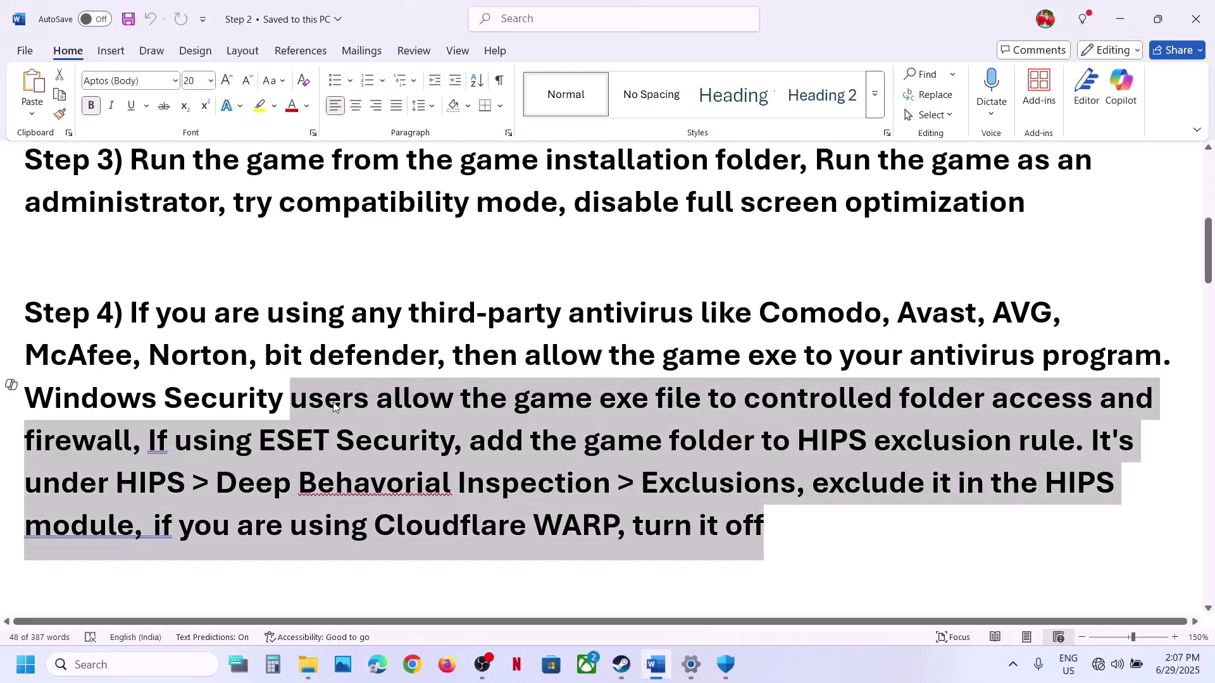
left_click(334, 403)
scroll(334, 403, "down", 3)
scroll(329, 403, "up", 2)
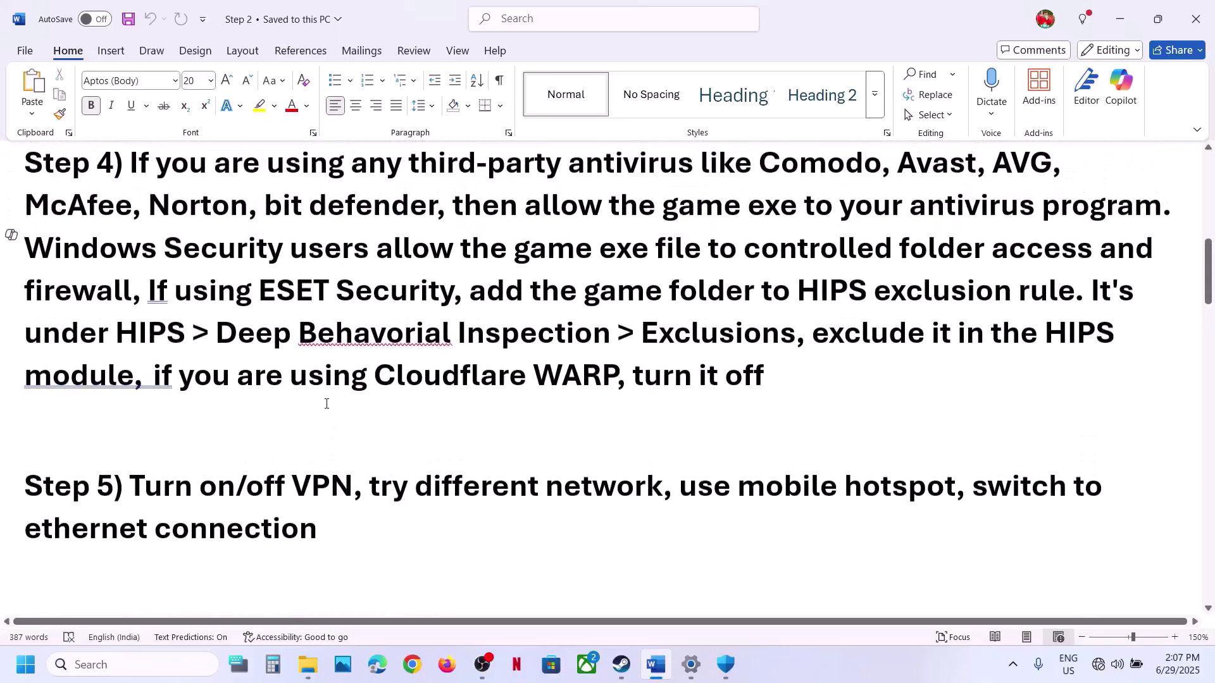
left_click_drag(130, 486, 320, 486)
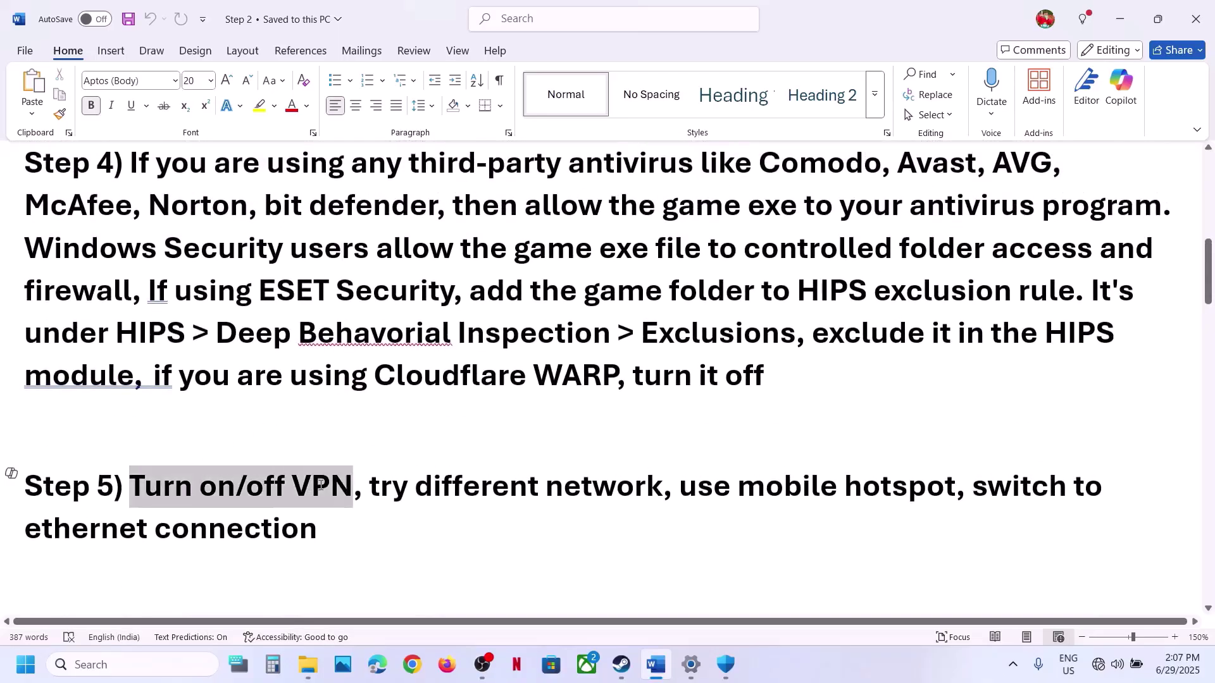
left_click(219, 486)
left_click_drag(135, 485, 186, 487)
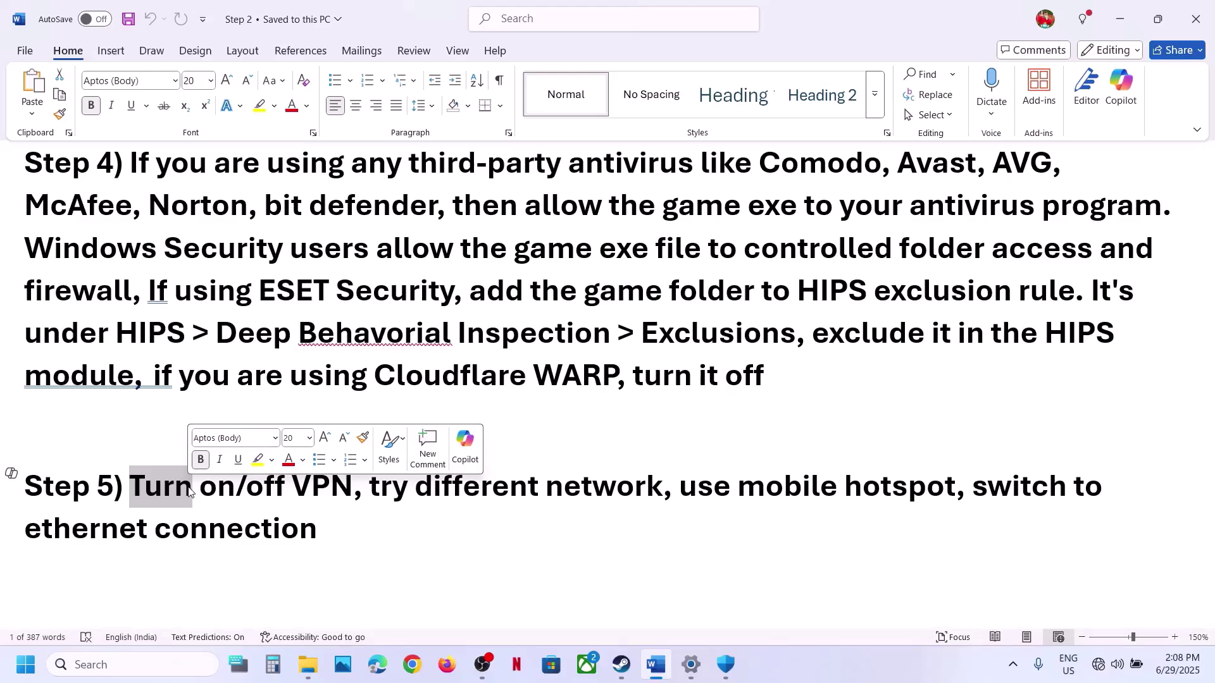
left_click(275, 487)
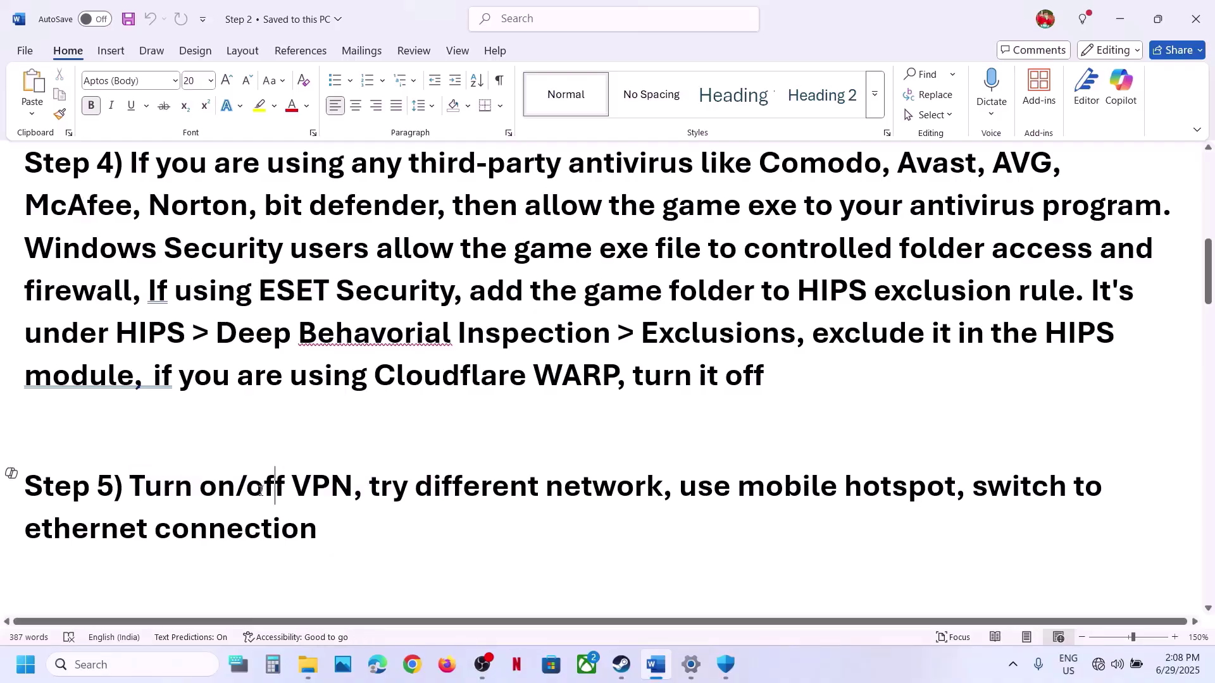
left_click_drag(260, 491, 596, 498)
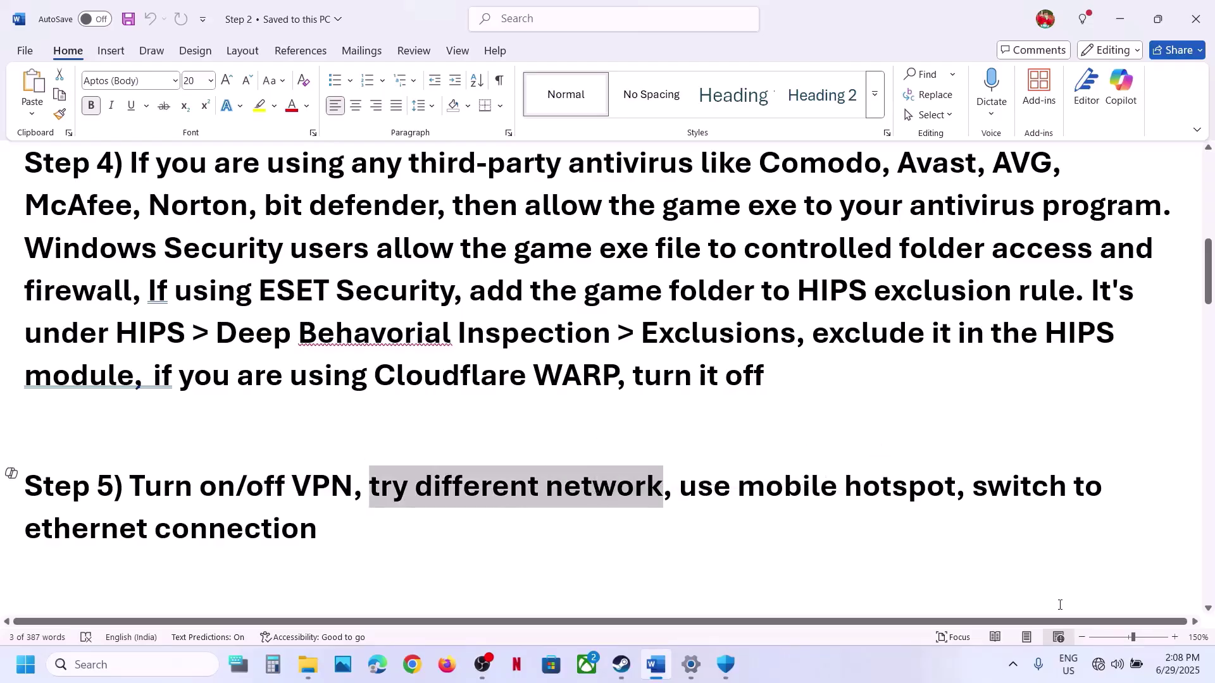
Connect the computer to the G_801-4G Wi-Fi network from the list of available networks.
left_click(1114, 664)
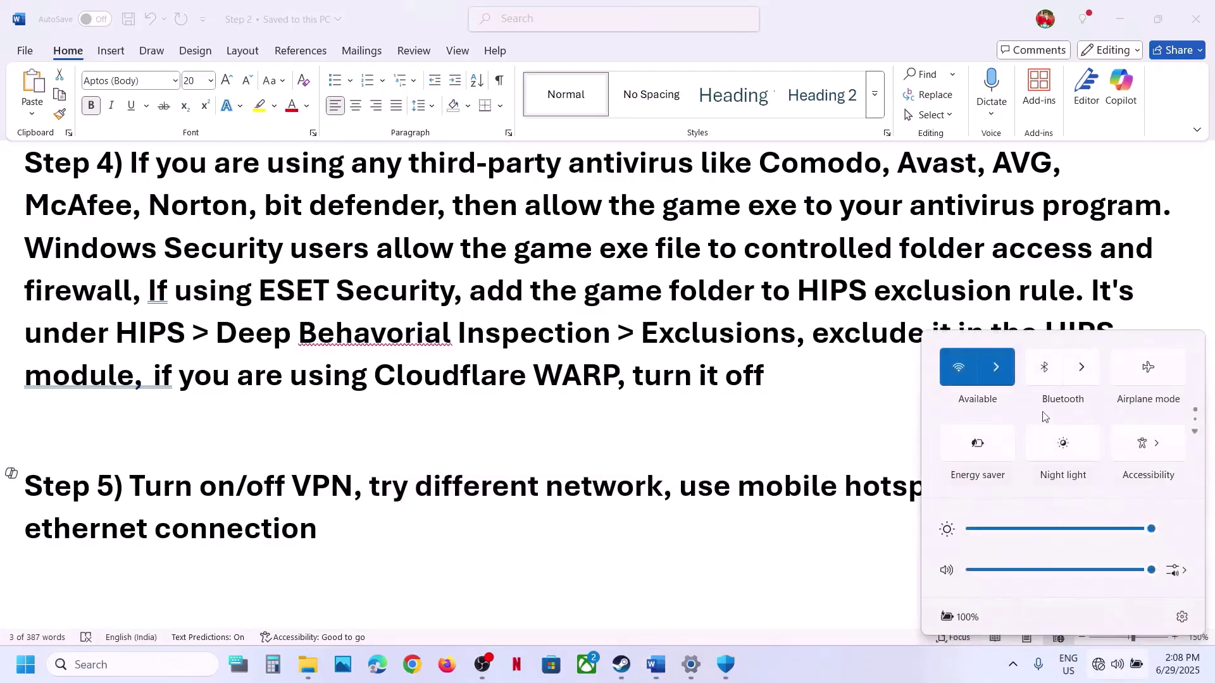
left_click(997, 367)
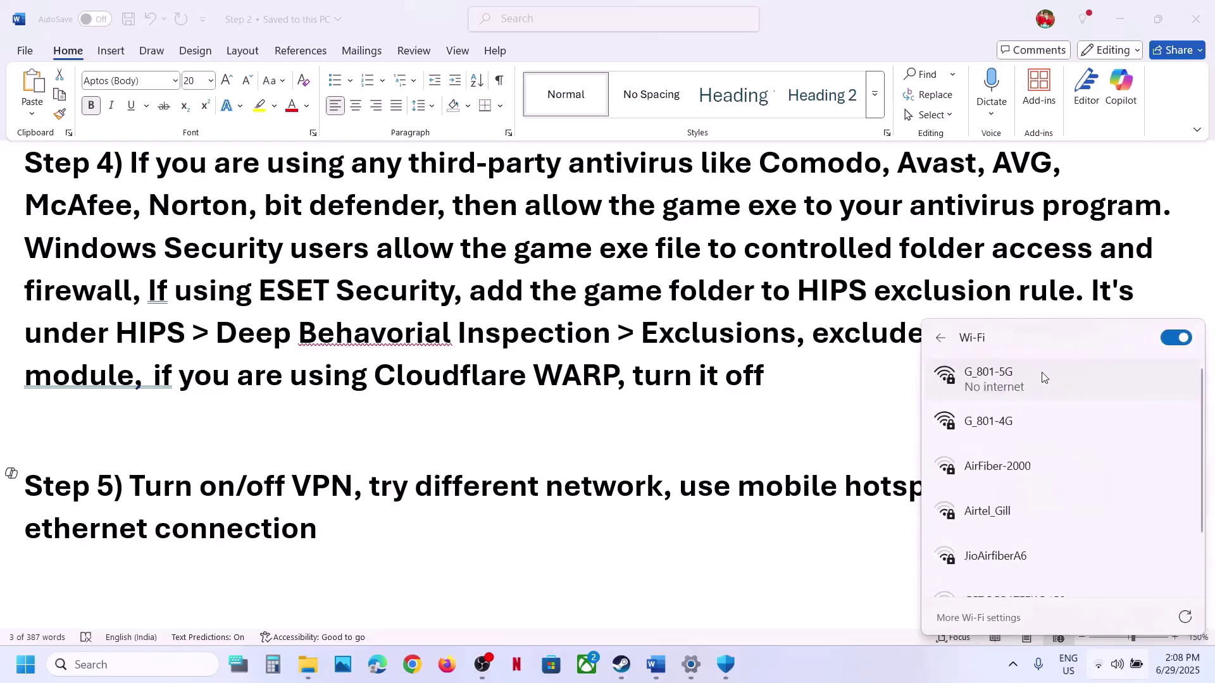
left_click(999, 421)
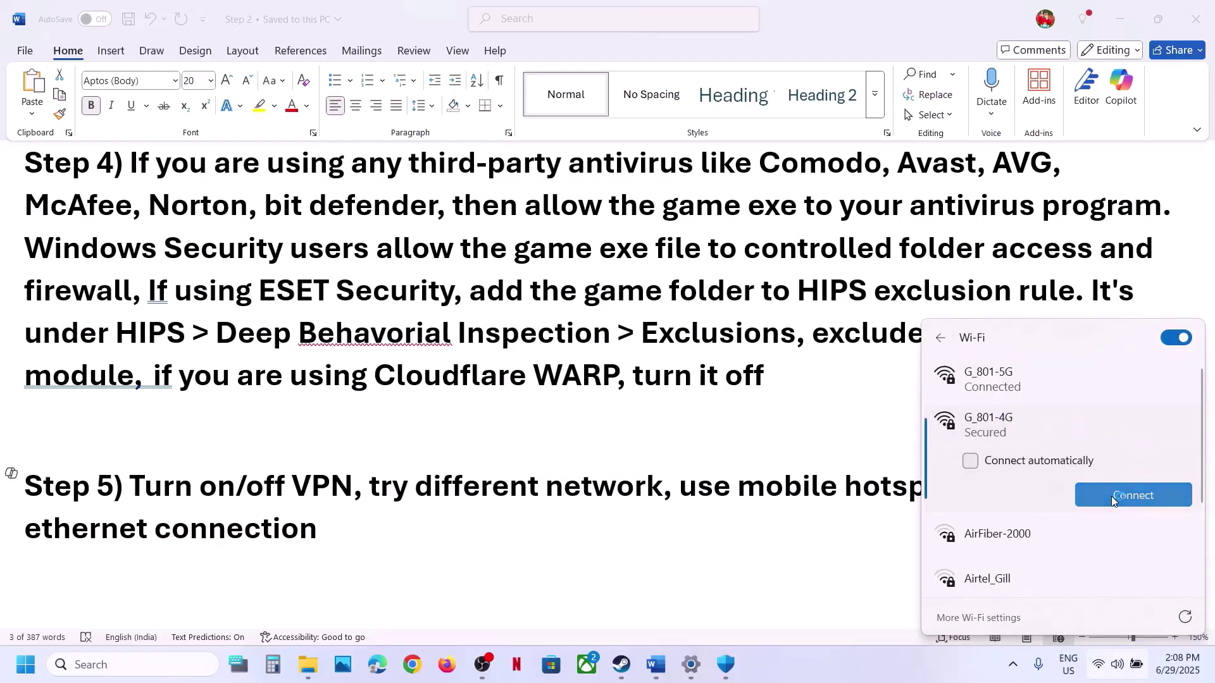
left_click(1114, 497)
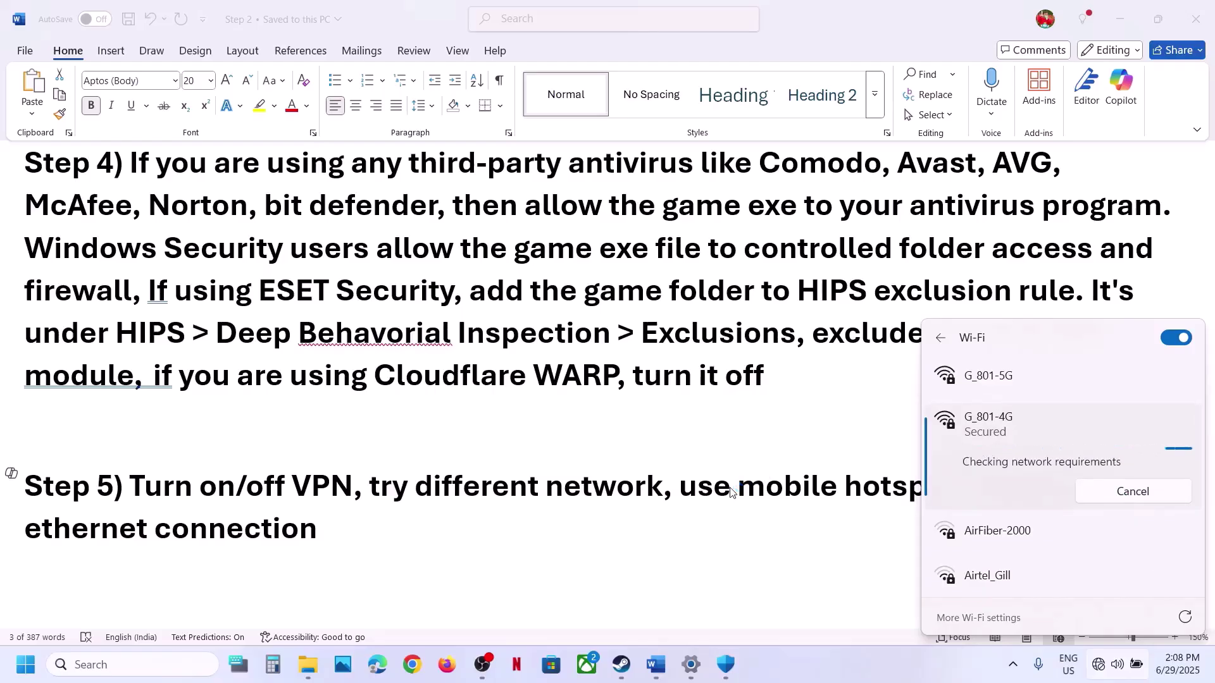
key("Escape")
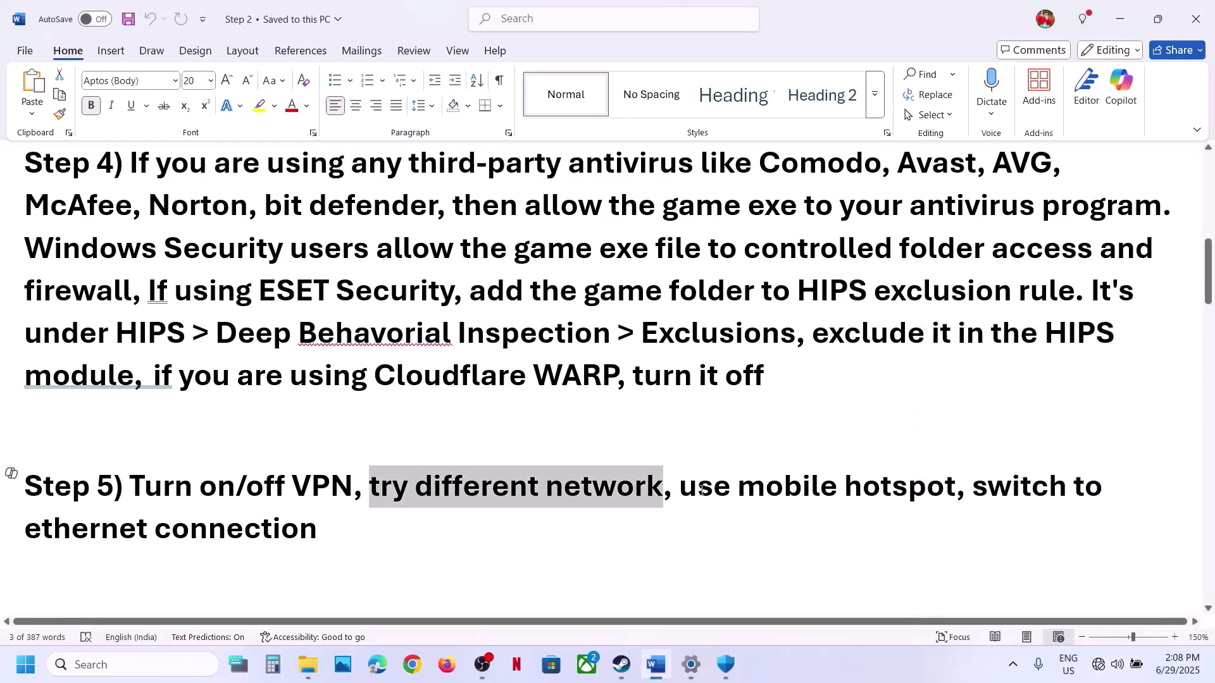
Review the Step 5 advice on using a mobile hotspot or ethernet connection, and check the available Wi-Fi networks.
left_click_drag(702, 491, 887, 505)
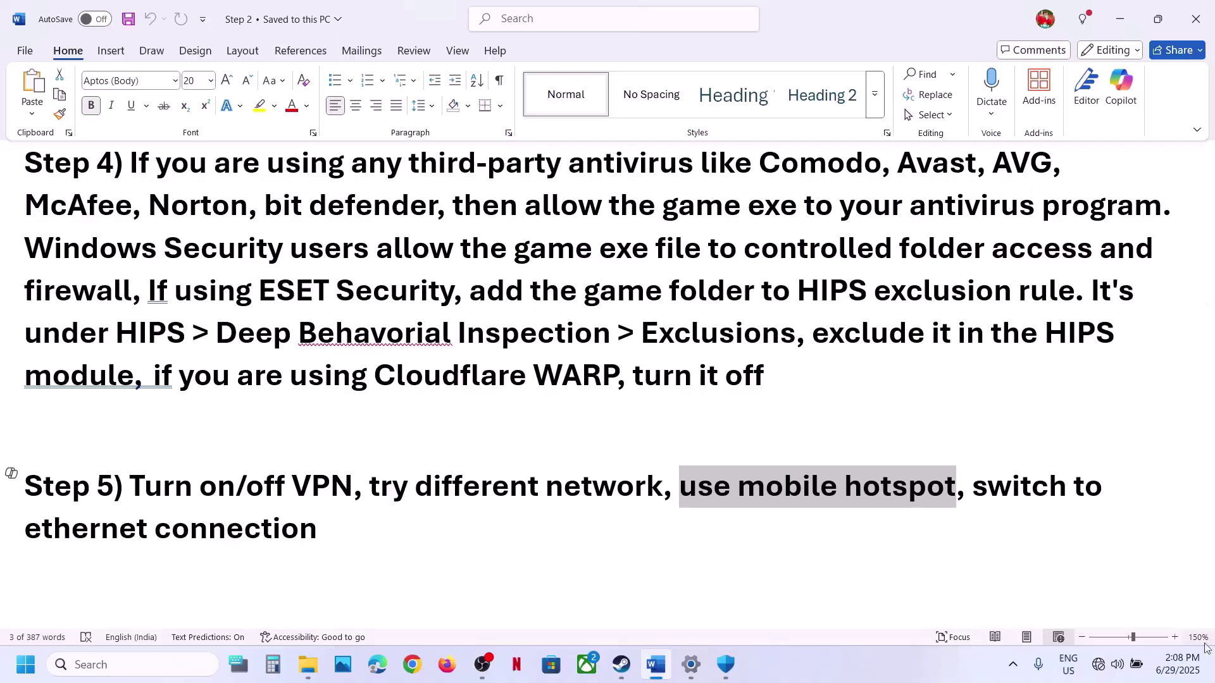
left_click(1118, 664)
left_click(996, 367)
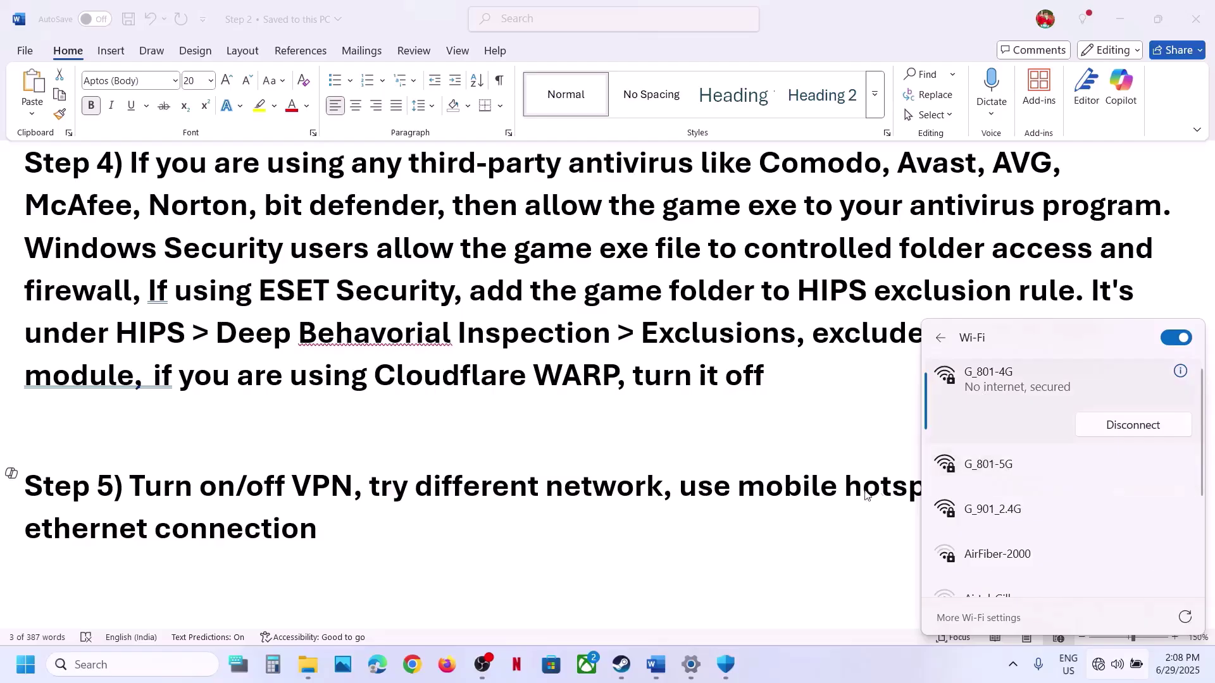
left_click(840, 491)
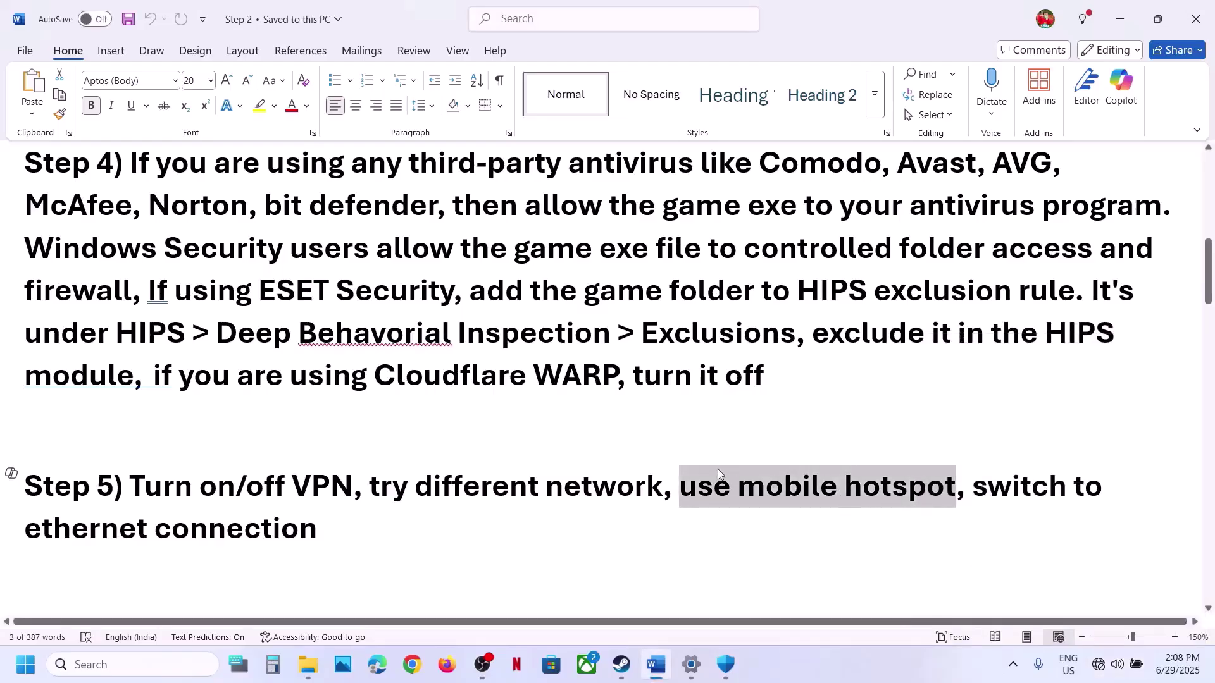
left_click_drag(973, 478, 353, 536)
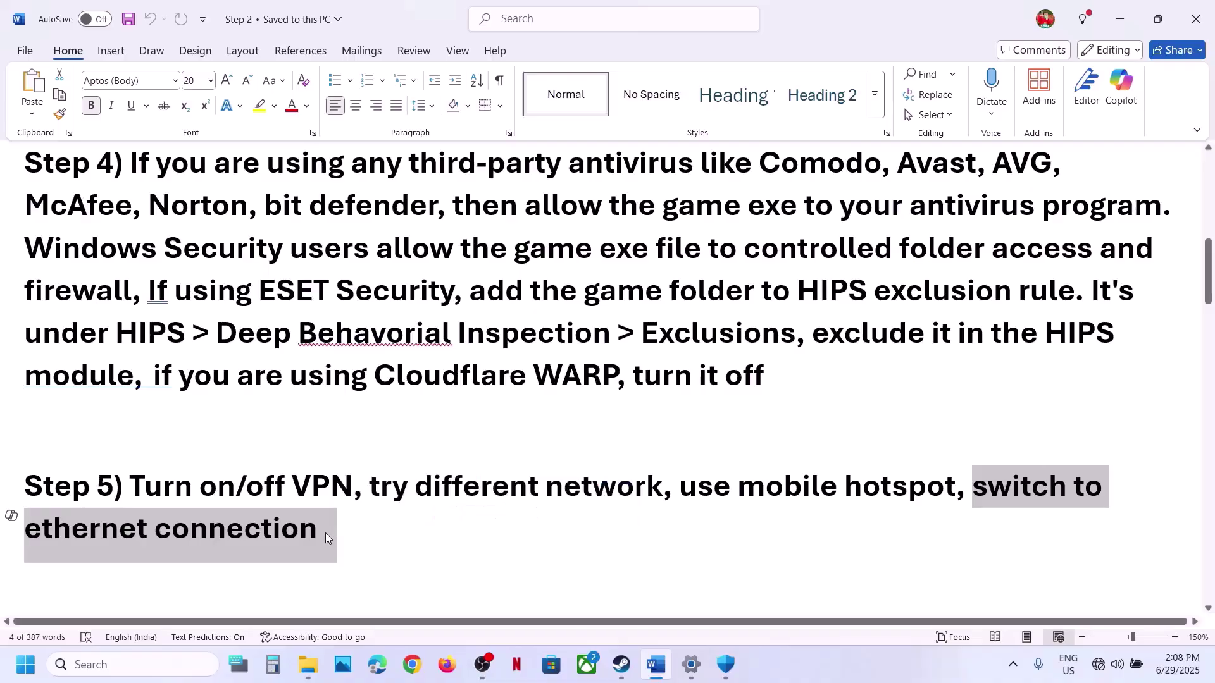
left_click(325, 533)
Go to the Step 6 commands, search Windows for cmd and open Command Prompt as administrator, approving the User Account Control request.
scroll(325, 533, "down", 4)
scroll(326, 534, "down", 3)
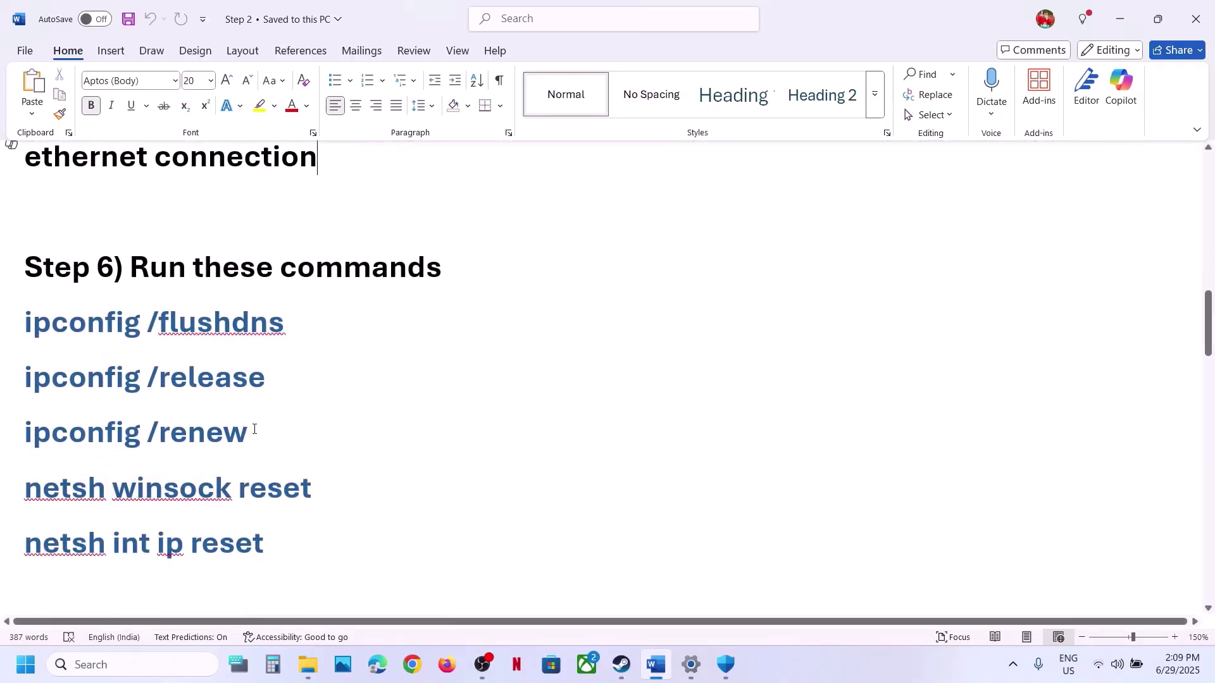
left_click(135, 666)
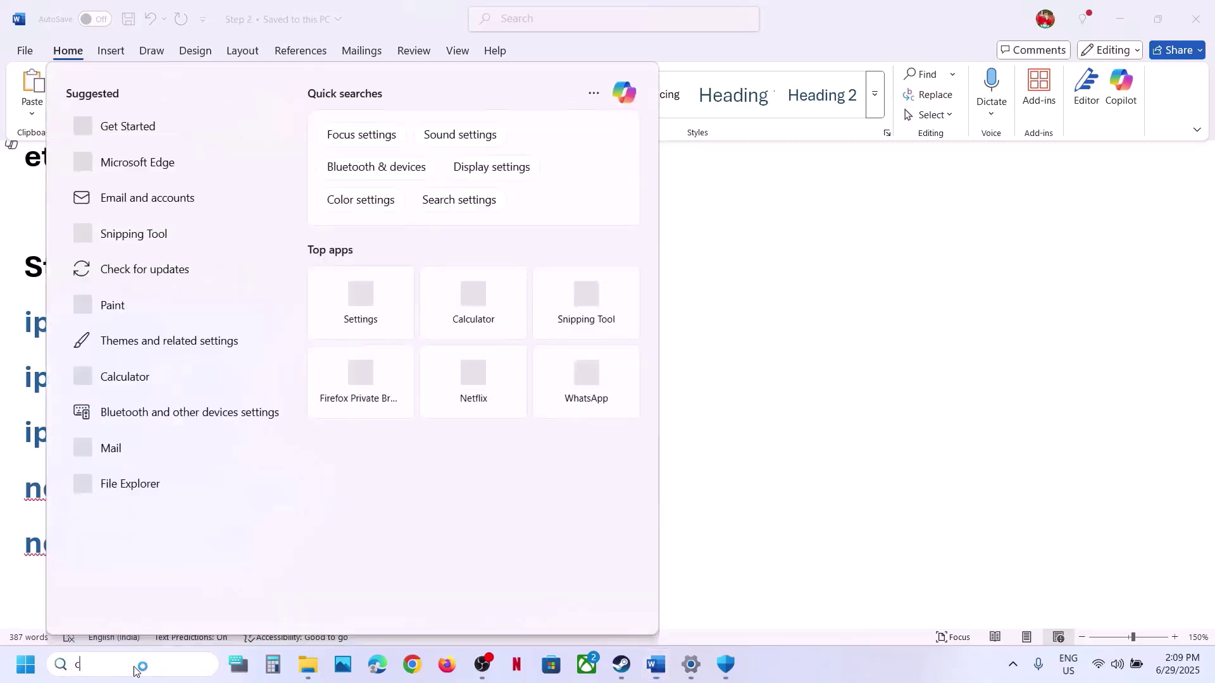
type("cmd")
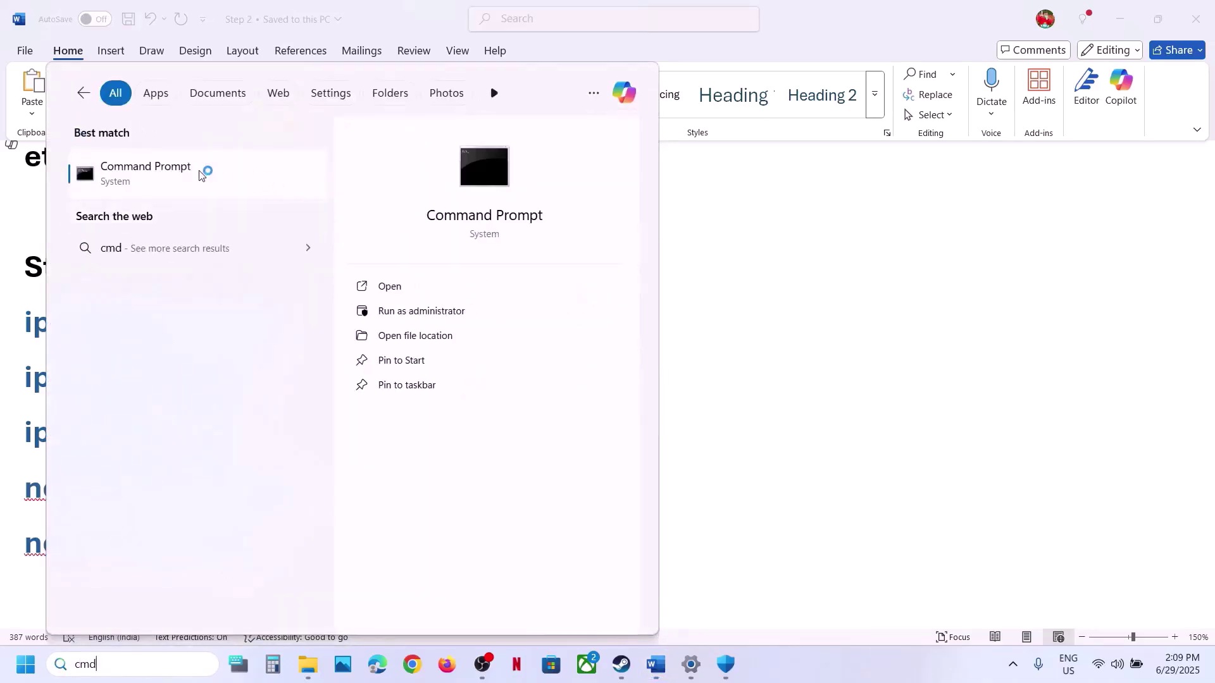
right_click(195, 177)
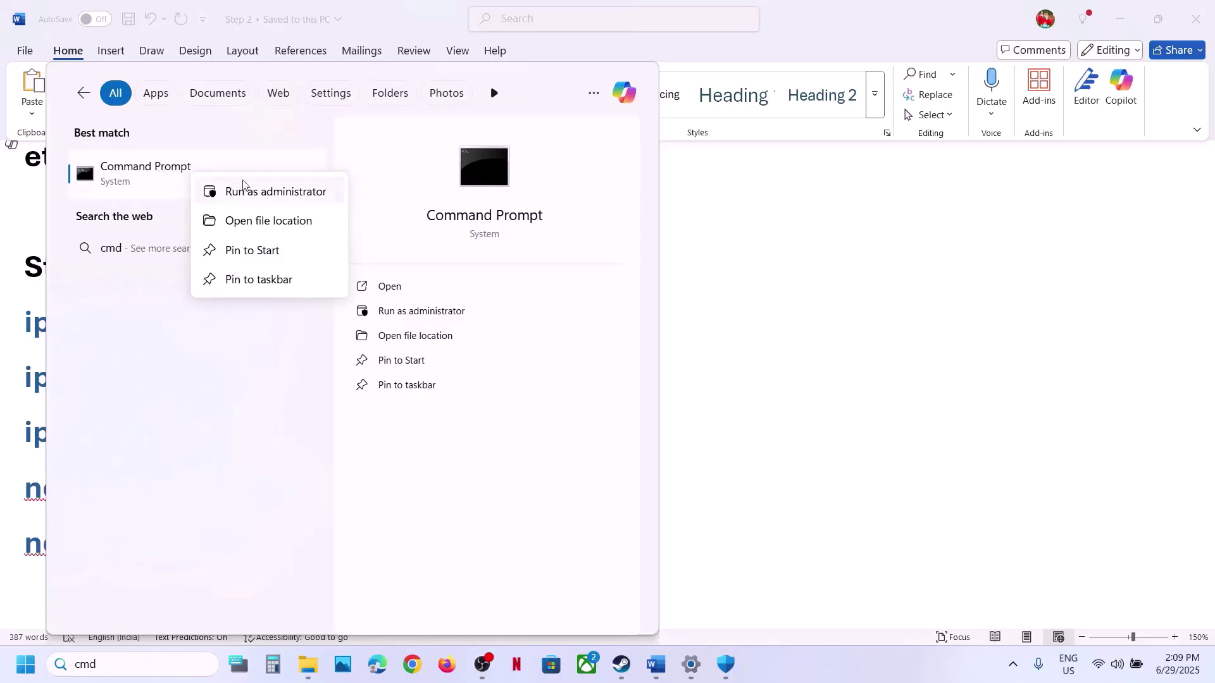
left_click(264, 192)
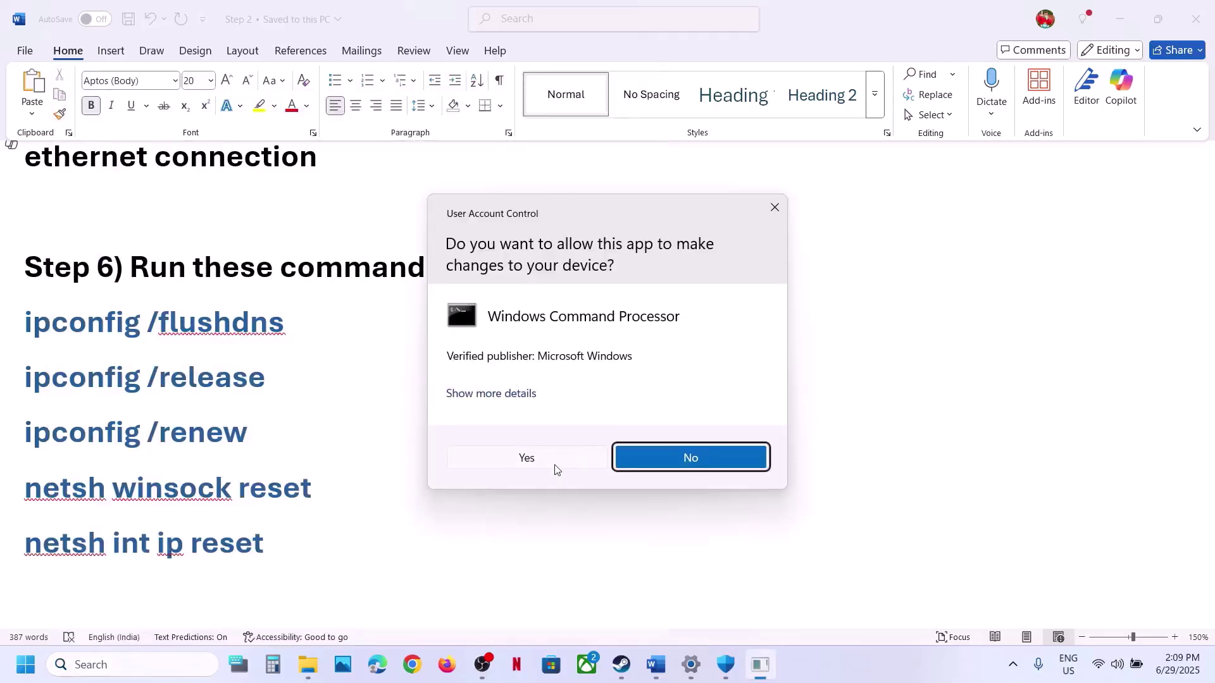
left_click(556, 465)
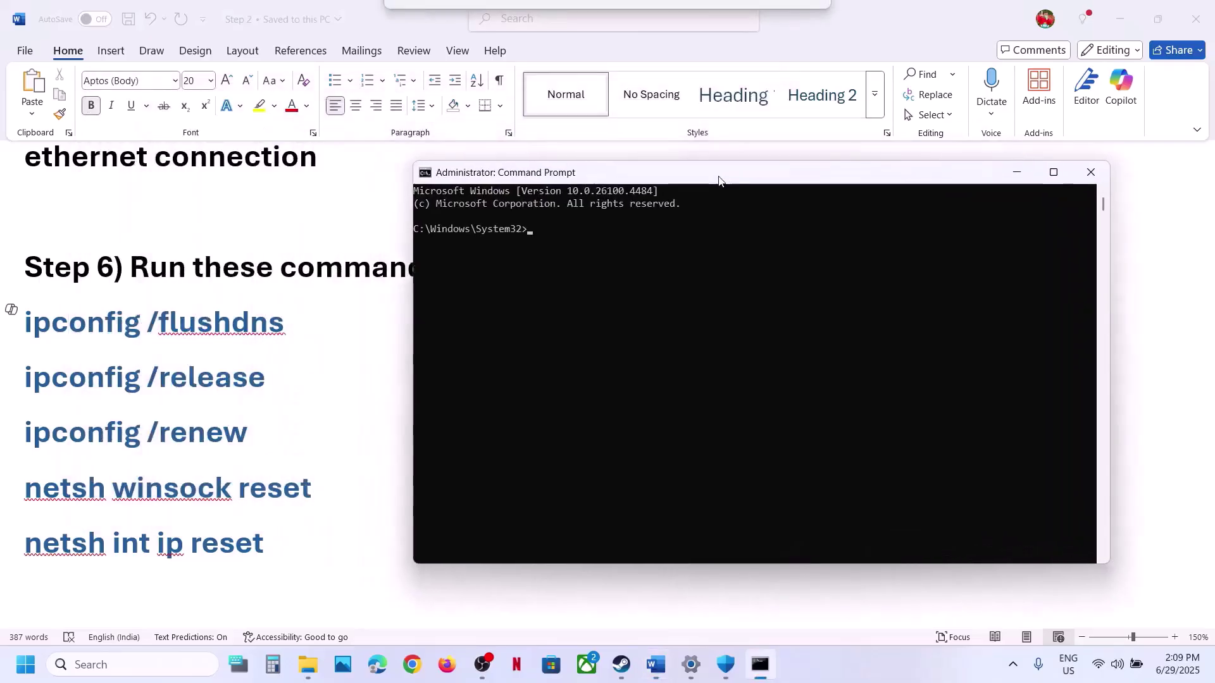
Copy ipconfig /flushdns from the Step 6 list in the Word document and run it in Command Prompt.
key("alt+Tab")
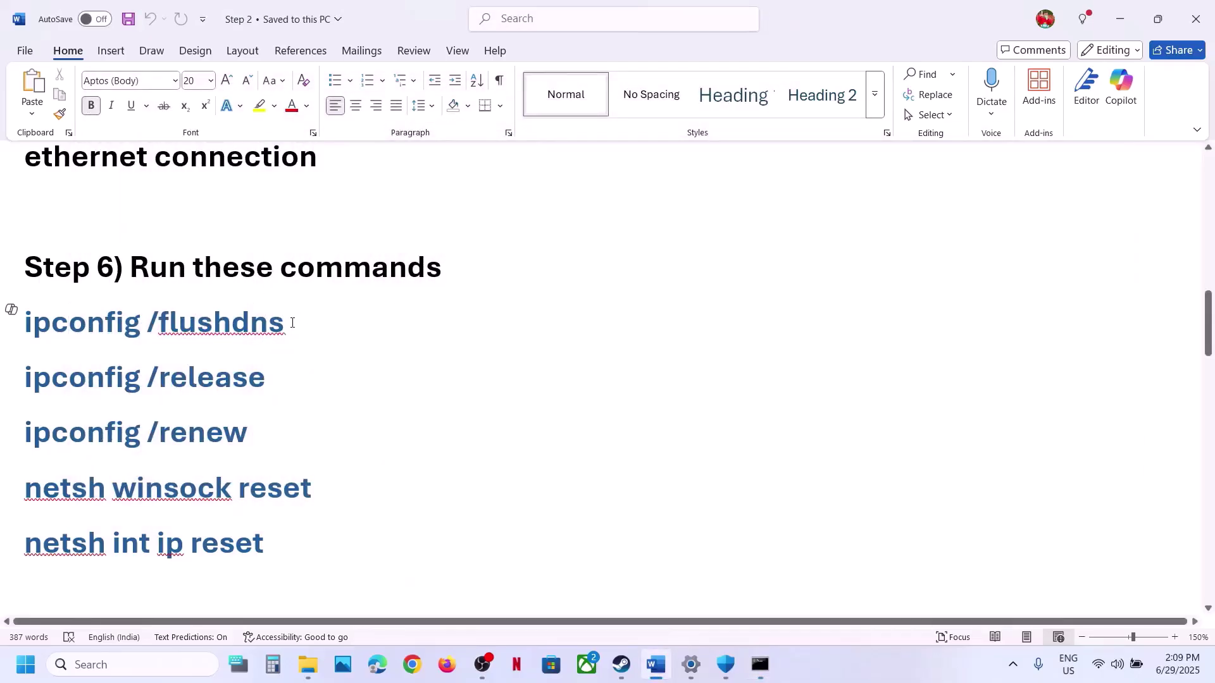
left_click_drag(292, 322, 55, 323)
key("ctrl+c")
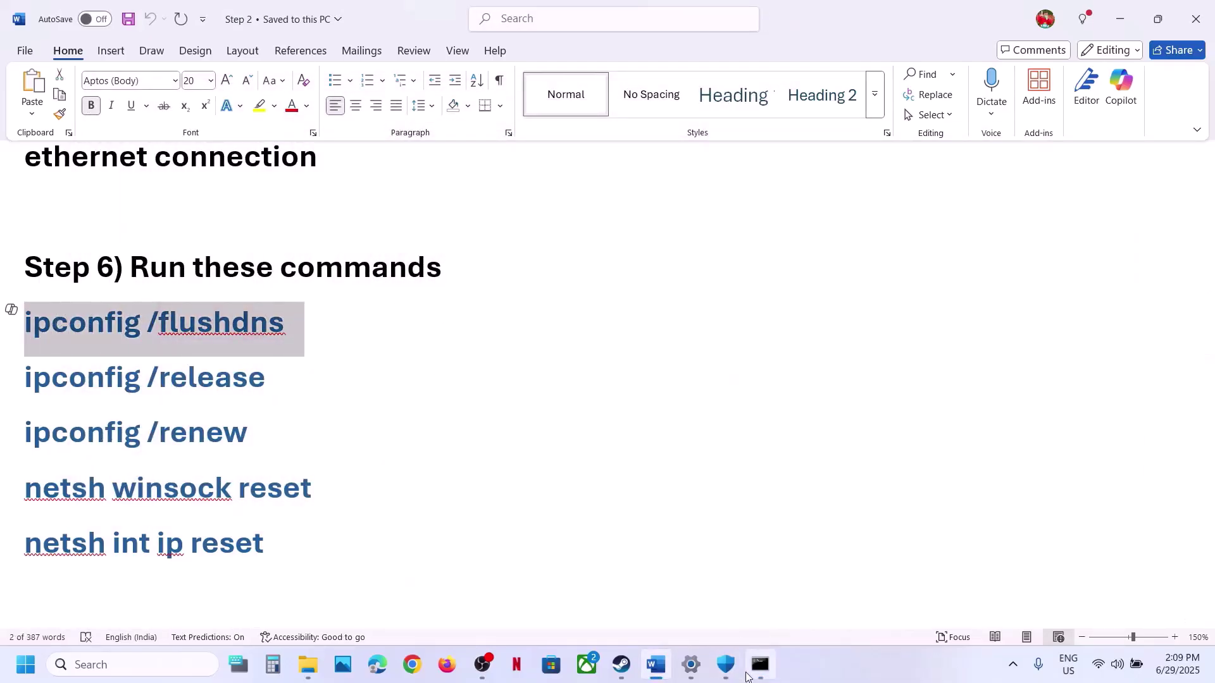
key("alt+Tab")
right_click(590, 420)
key("Return")
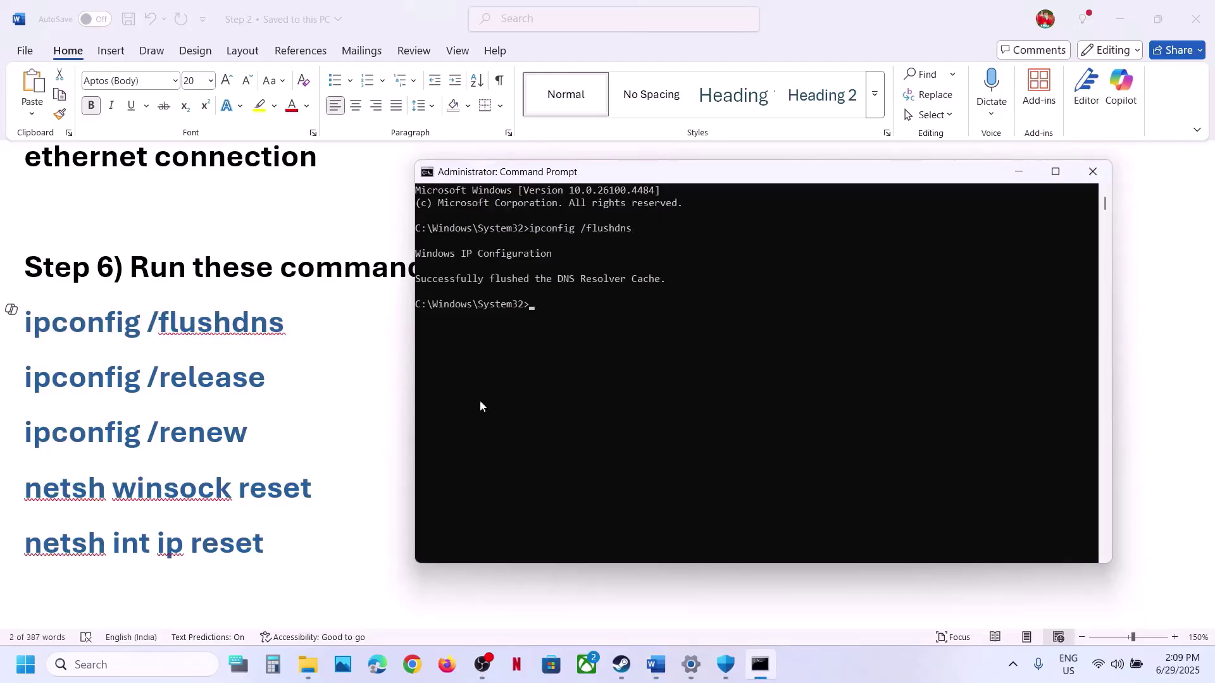
Copy ipconfig /release from the Step 6 list in the Word document and run it in Command Prompt.
key("alt+Tab")
left_click_drag(285, 376, 45, 380)
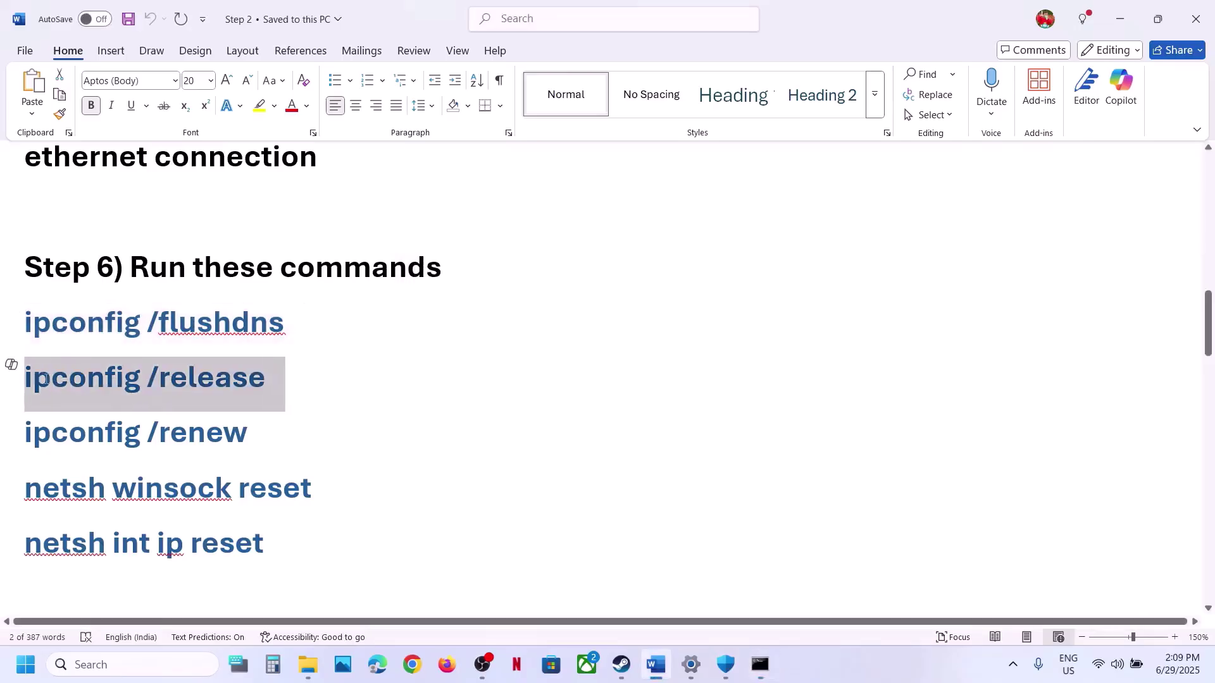
key("ctrl+c")
left_click(759, 665)
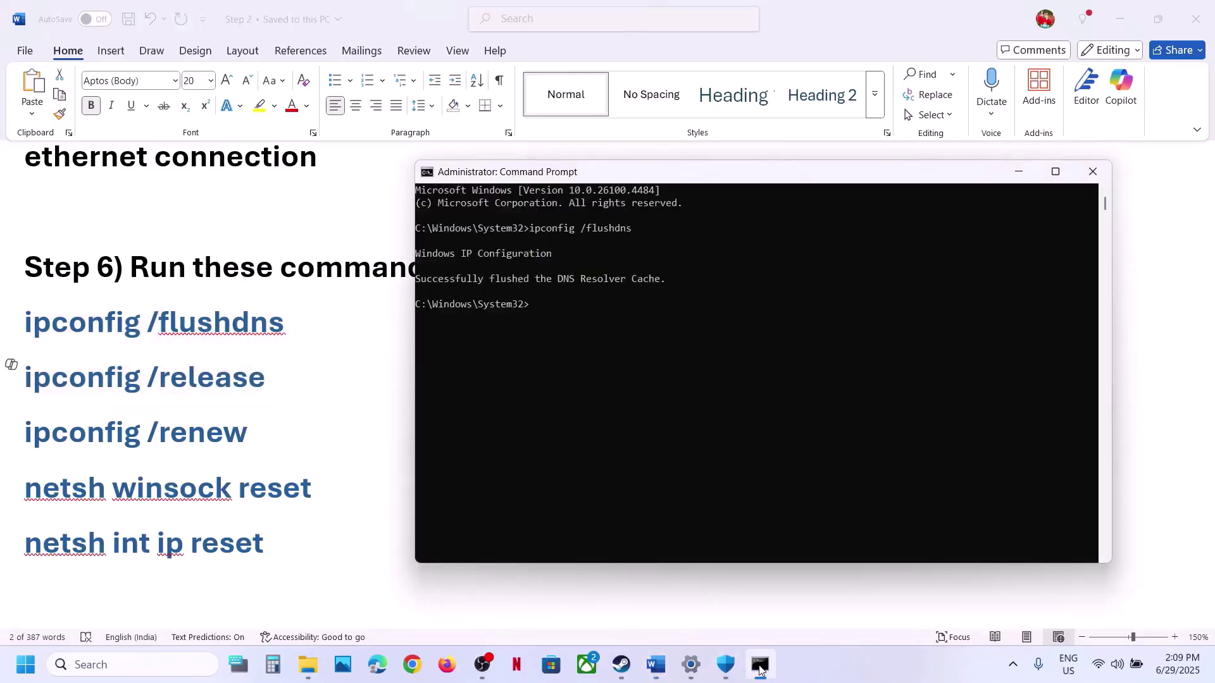
key("ctrl+v")
key("Return")
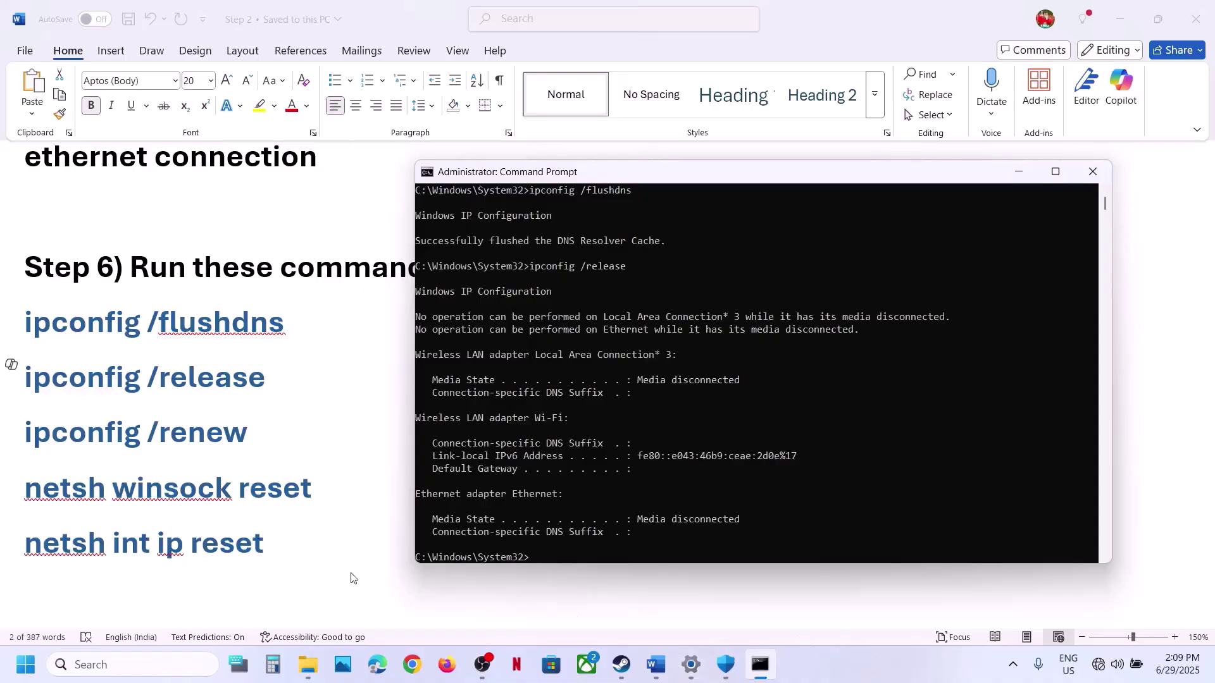
Copy ipconfig /renew from the Step 6 list in the Word document and run it in Command Prompt.
key("alt+Tab")
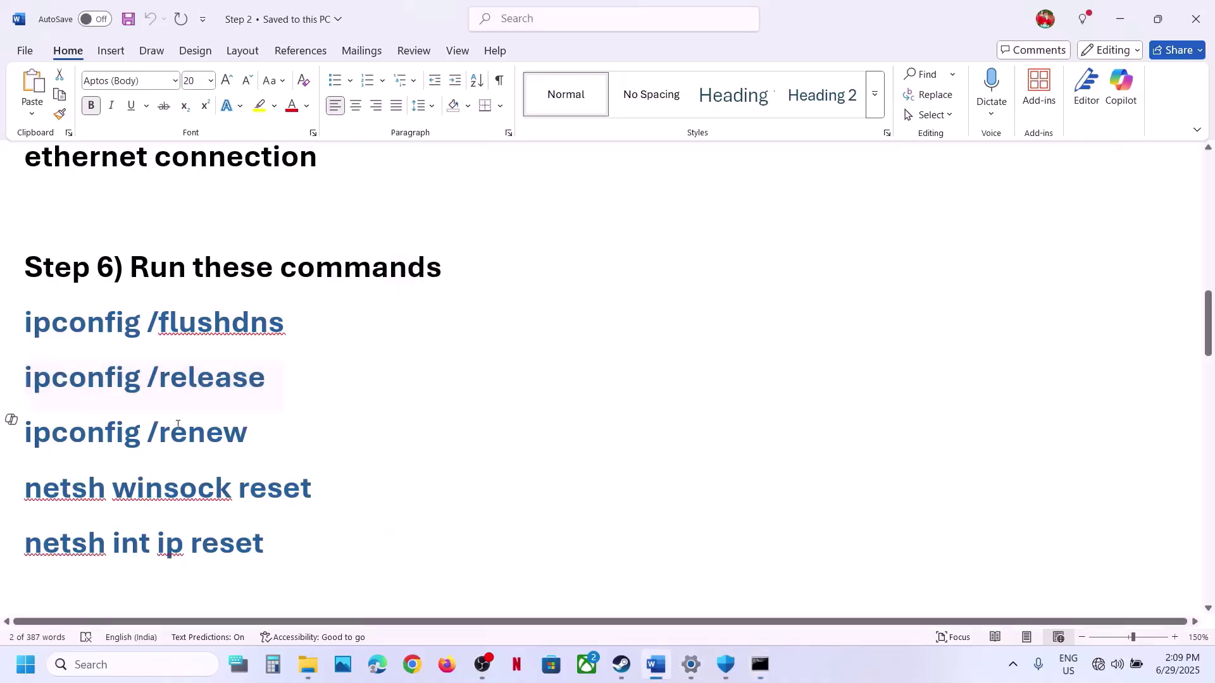
triple_click(56, 424)
left_click(761, 666)
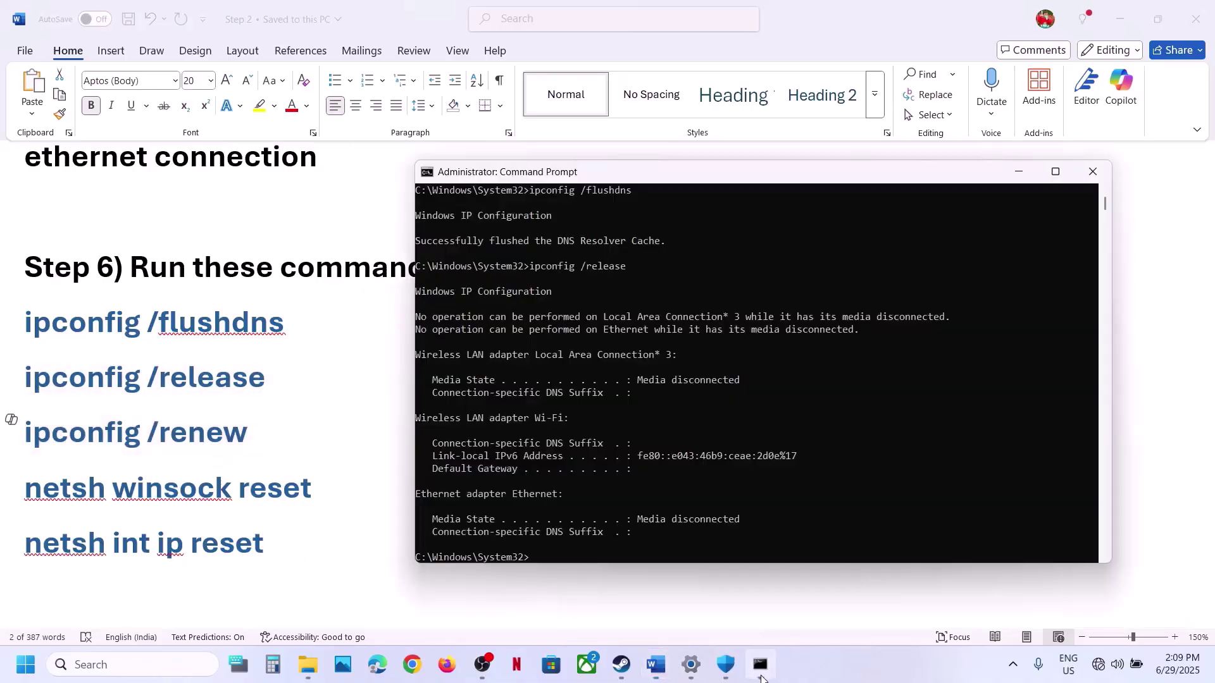
key("ctrl+v")
key("Return")
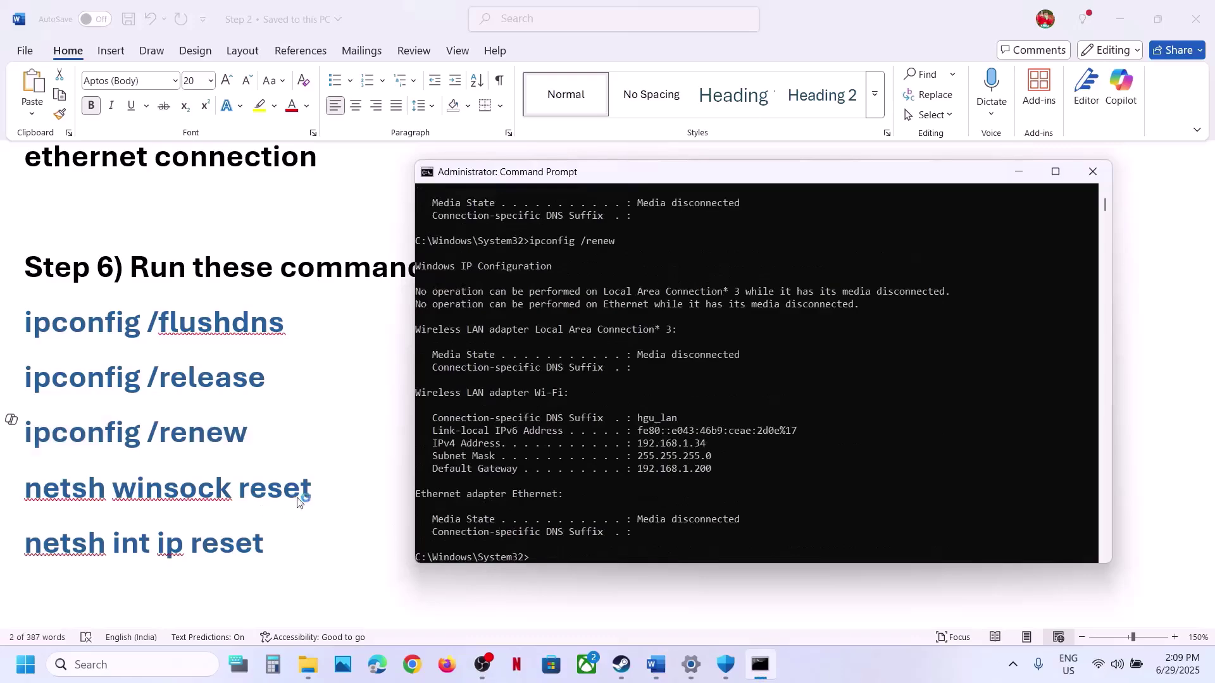
Copy netsh winsock reset from the Step 6 list in the Word document and run it in Command Prompt.
key("alt+Tab")
left_click_drag(325, 493, 24, 488)
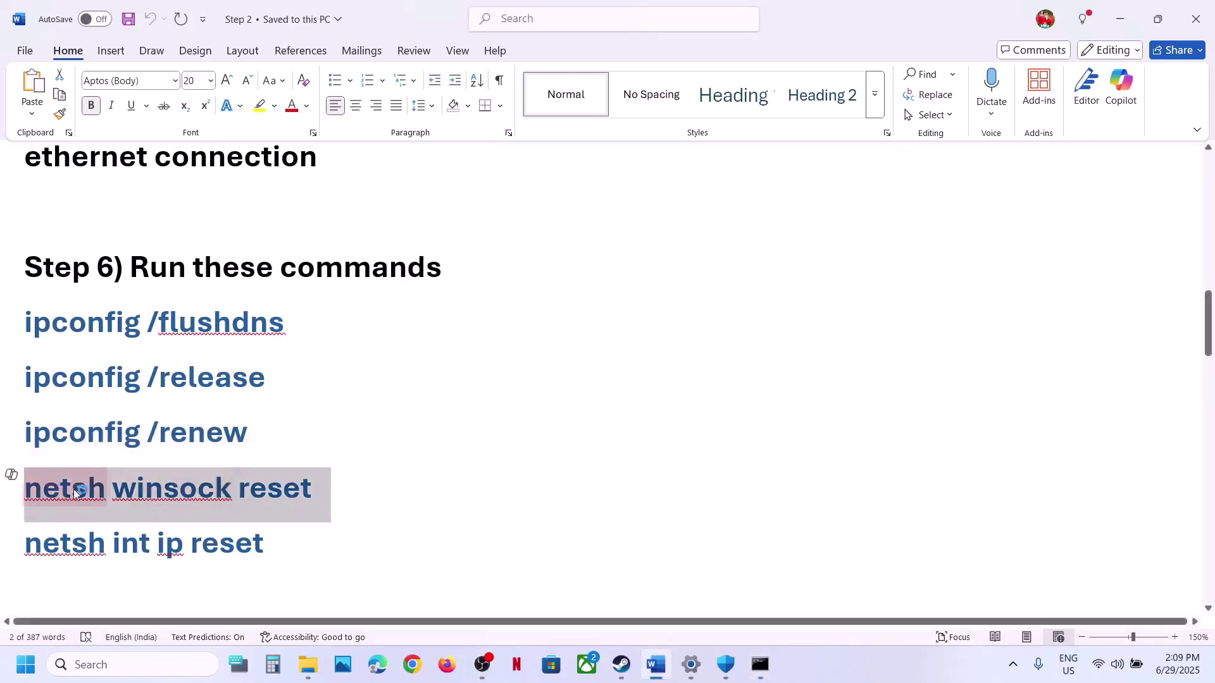
left_click(757, 668)
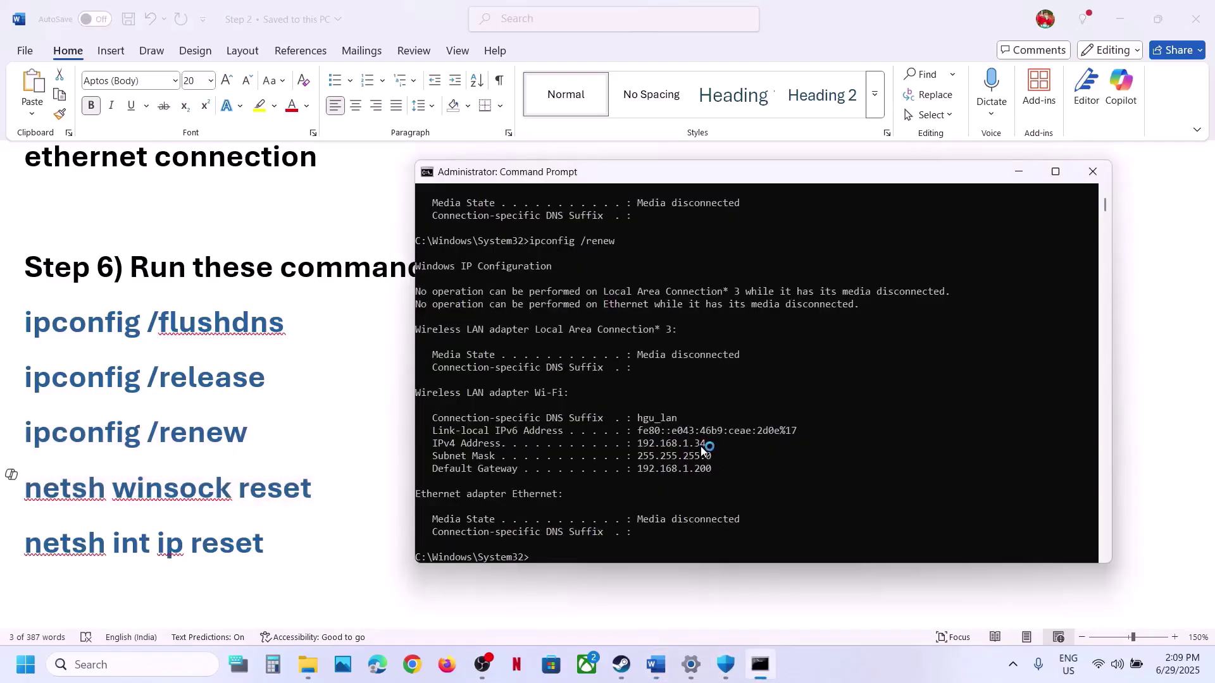
right_click(702, 448)
key("Return")
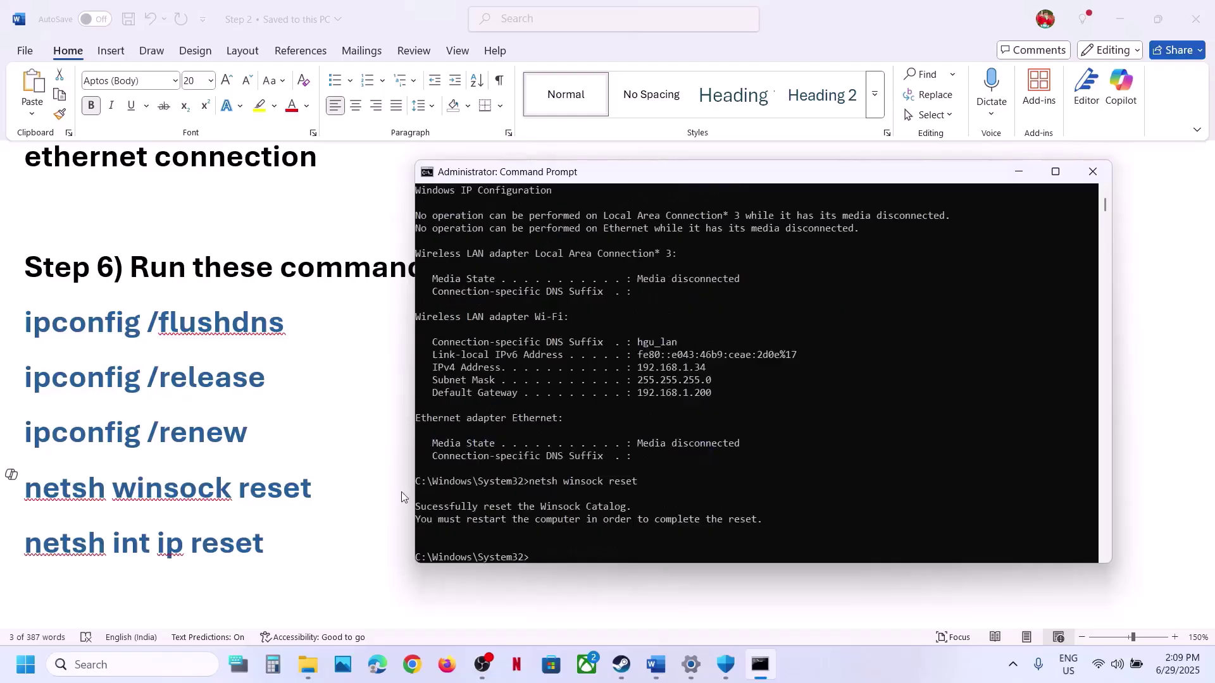
Copy netsh int ip reset from the Step 6 list in the Word document, run it in Command Prompt, and close Command Prompt.
key("alt+Tab")
left_click_drag(273, 544, 28, 545)
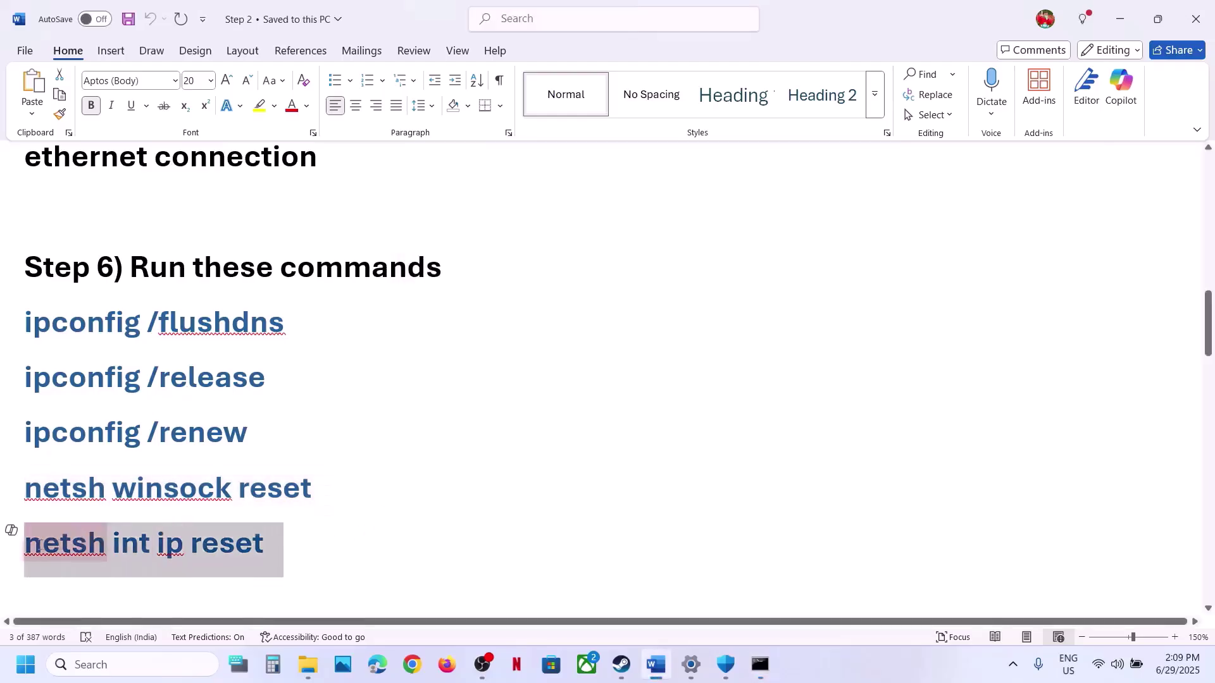
key("ctrl+c")
left_click(760, 664)
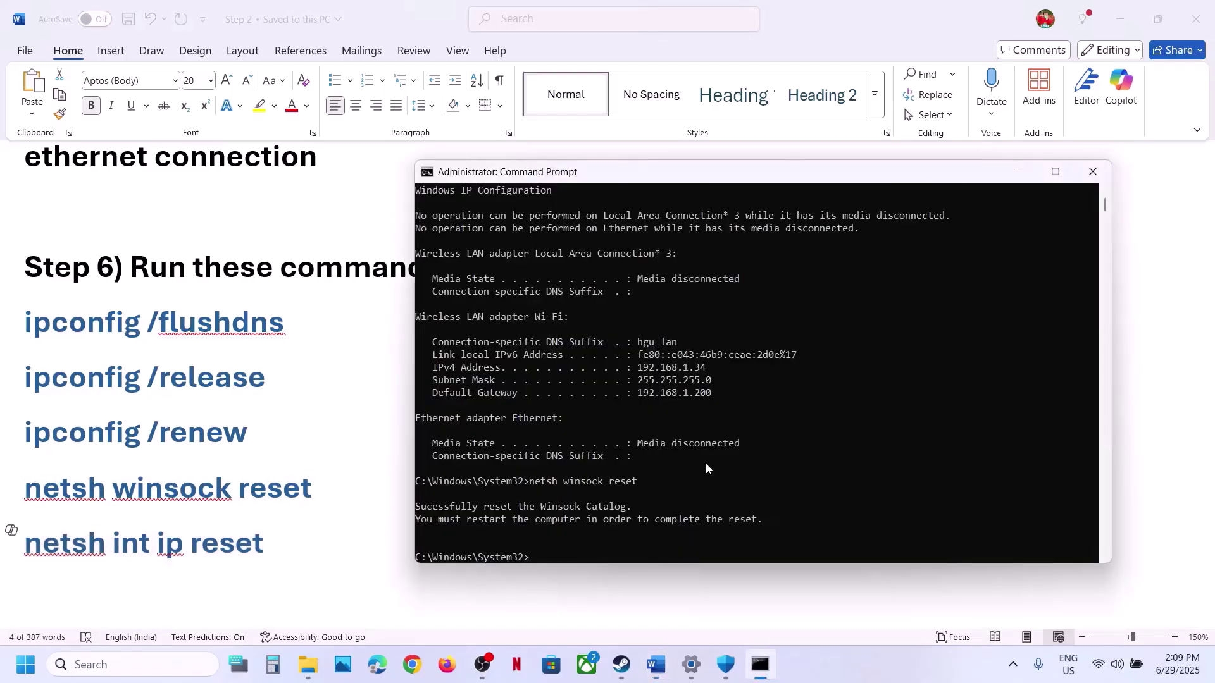
right_click(705, 463)
key("Return")
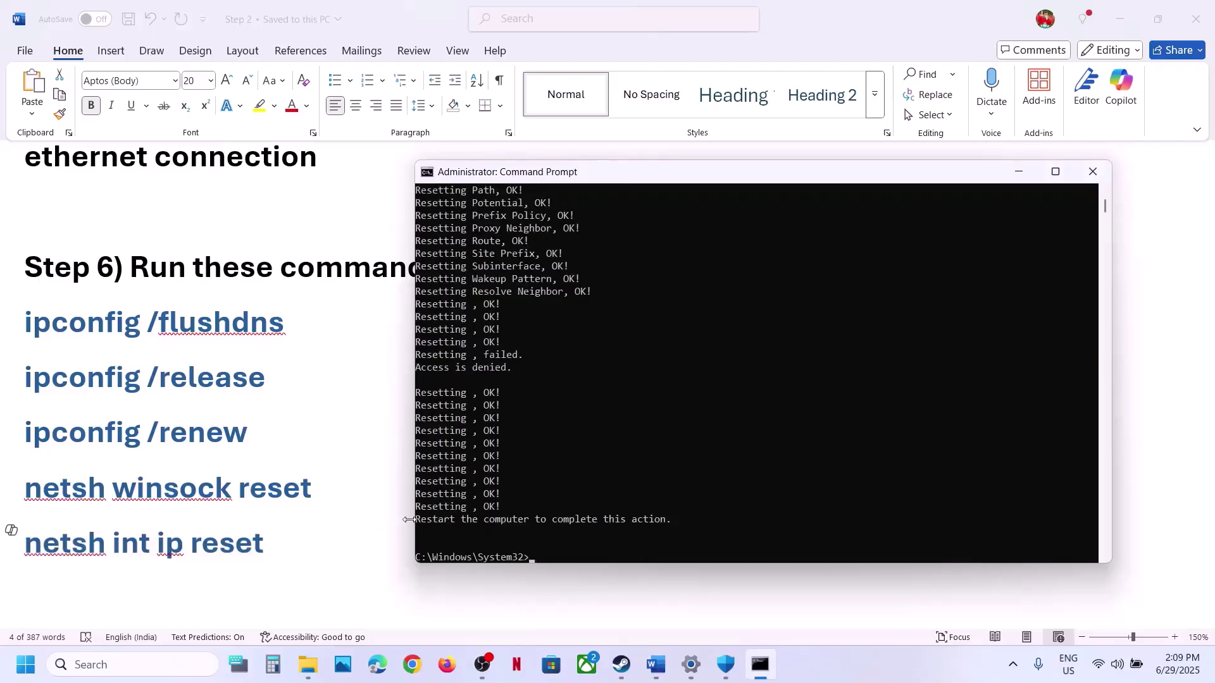
left_click(1093, 172)
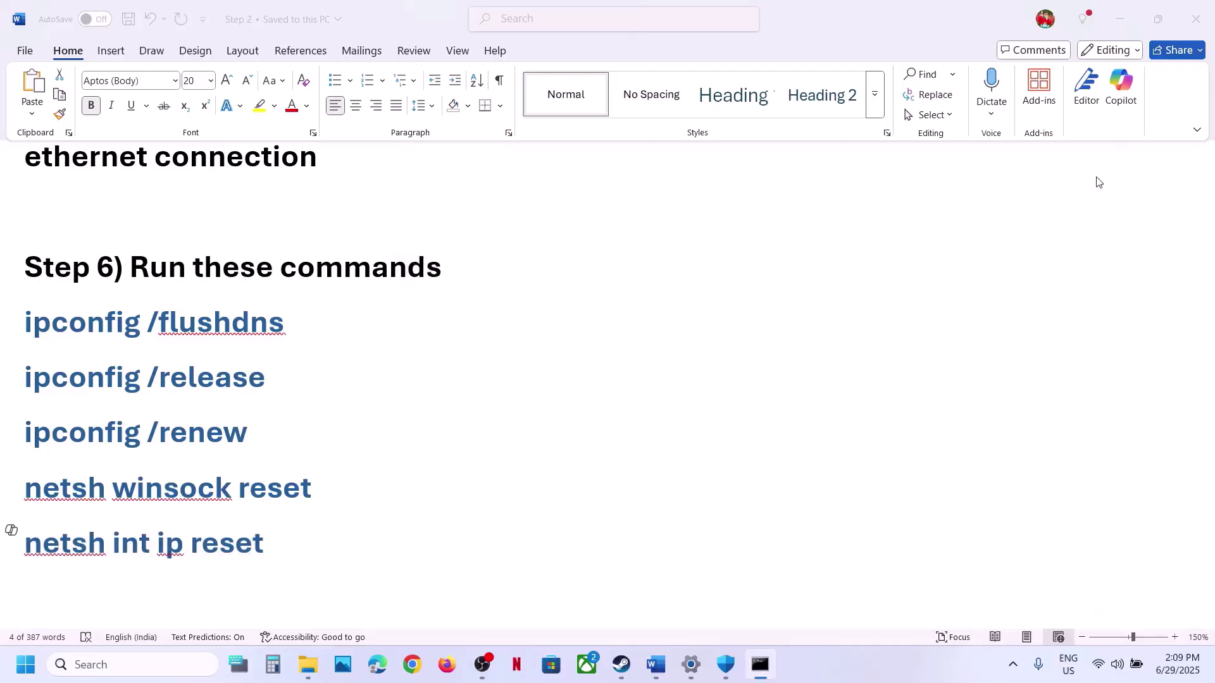
left_click(25, 665)
left_click(461, 613)
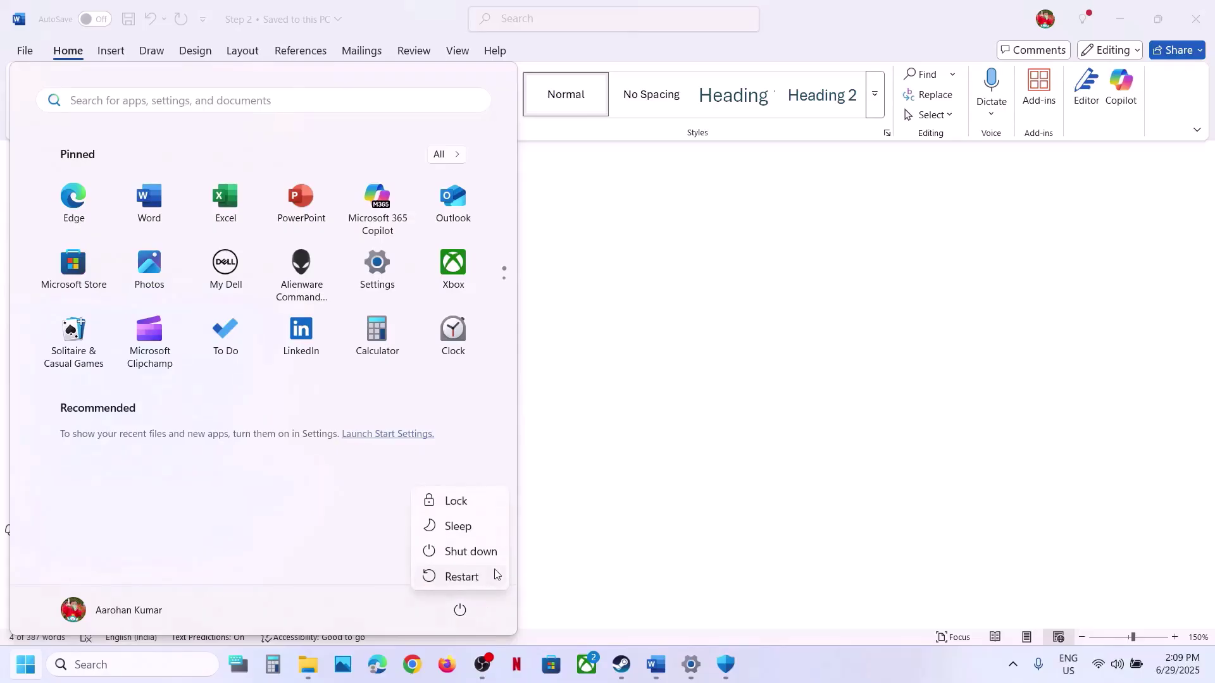
left_click(721, 517)
left_click(721, 517)
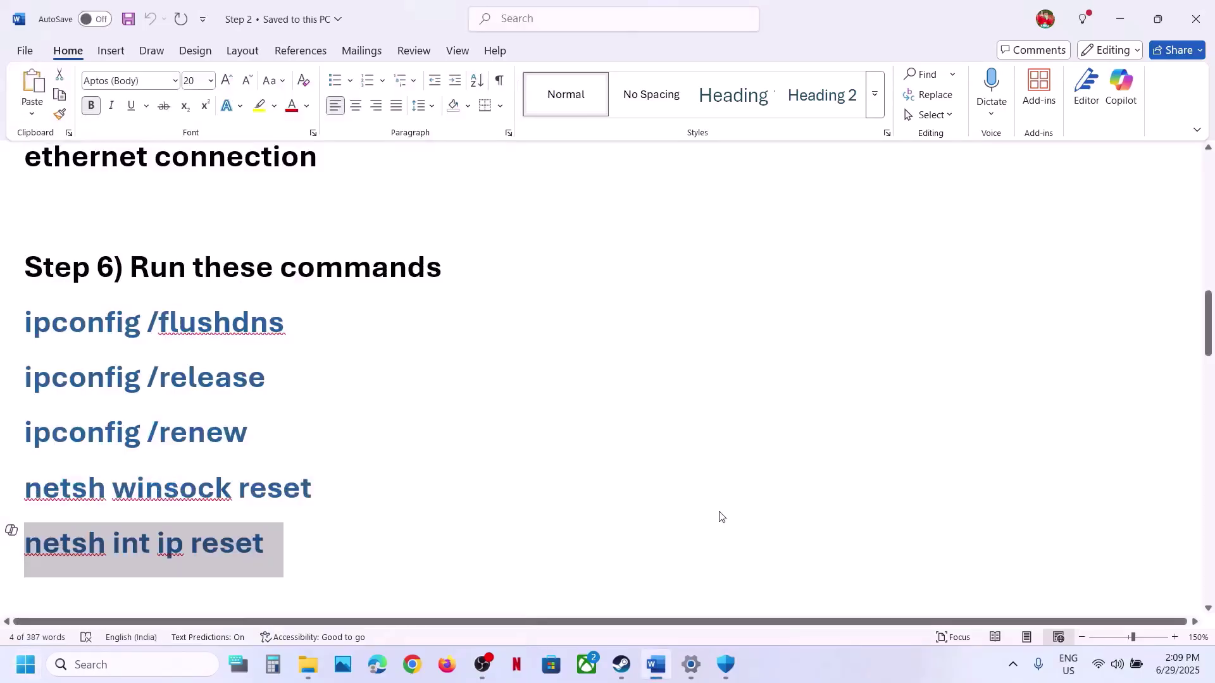
Following Step 7 of the document, switch to Steam and verify the integrity of the Umamusume: Pretty Derby game files.
scroll(512, 475, "down", 3)
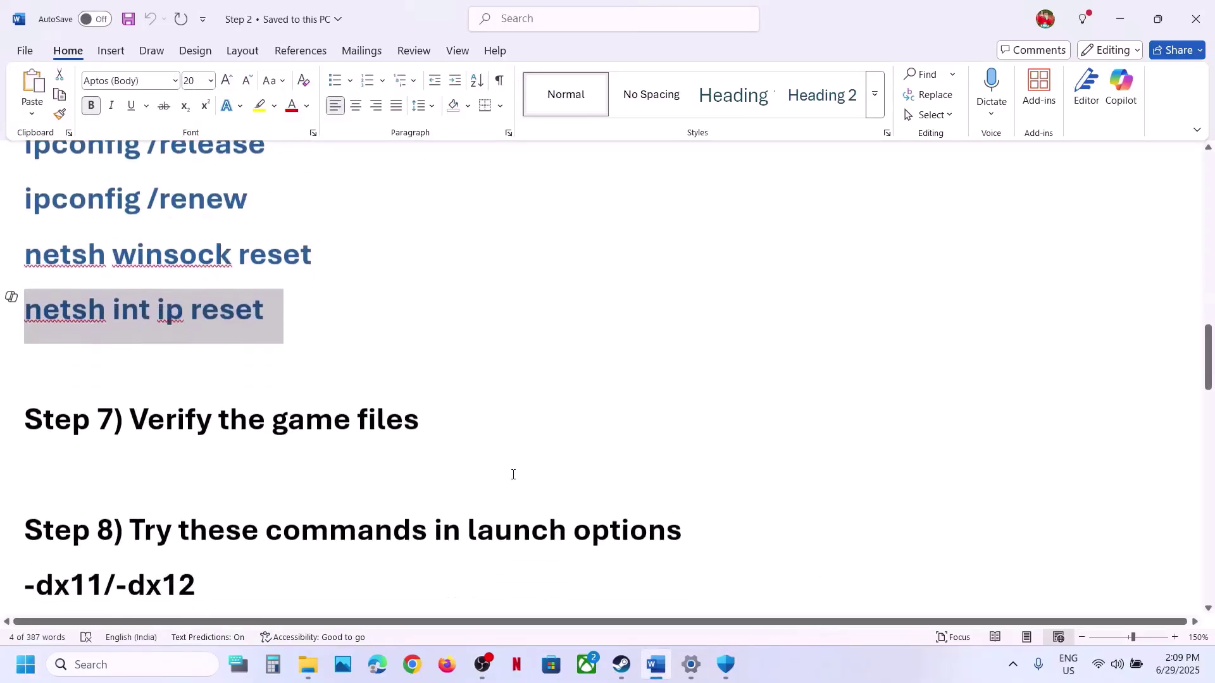
scroll(513, 474, "up", 2)
left_click_drag(188, 525, 518, 531)
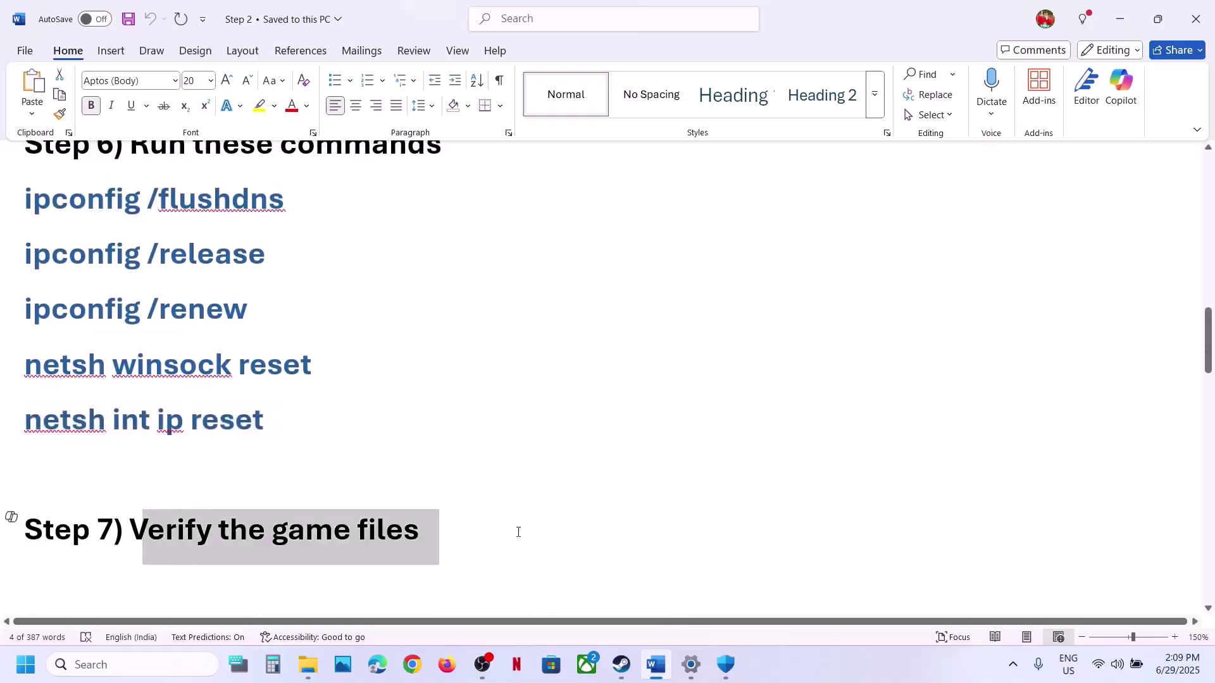
left_click(622, 665)
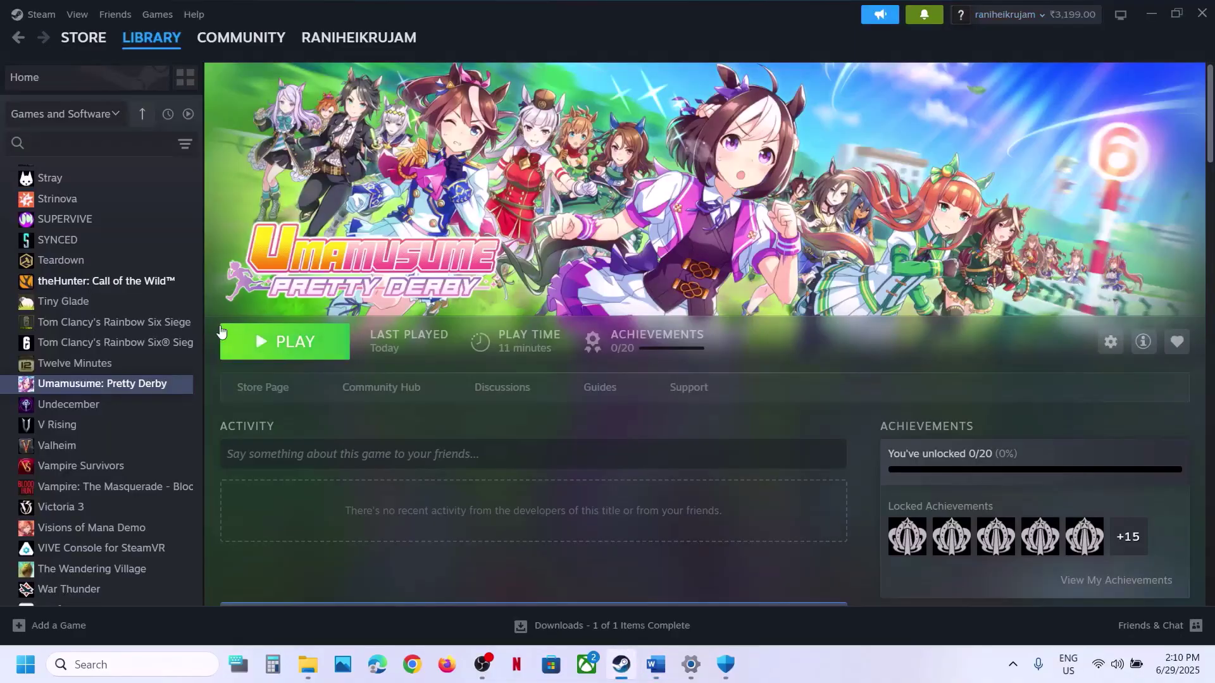
right_click(104, 386)
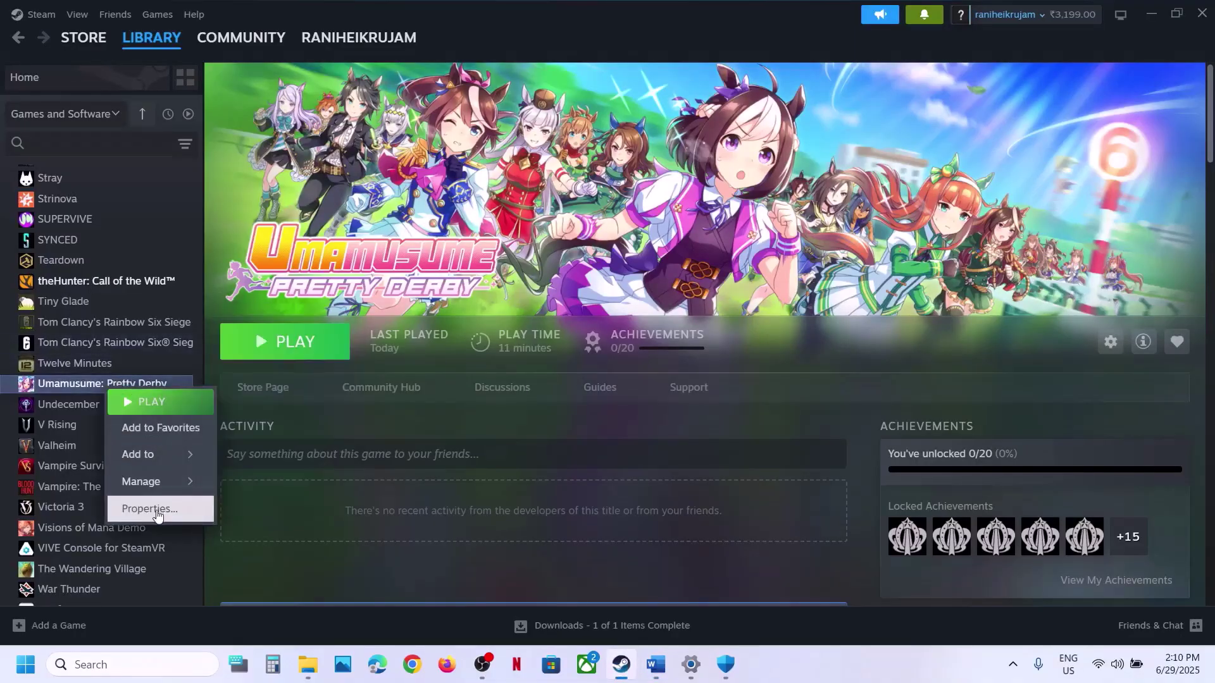
left_click(147, 506)
left_click(365, 248)
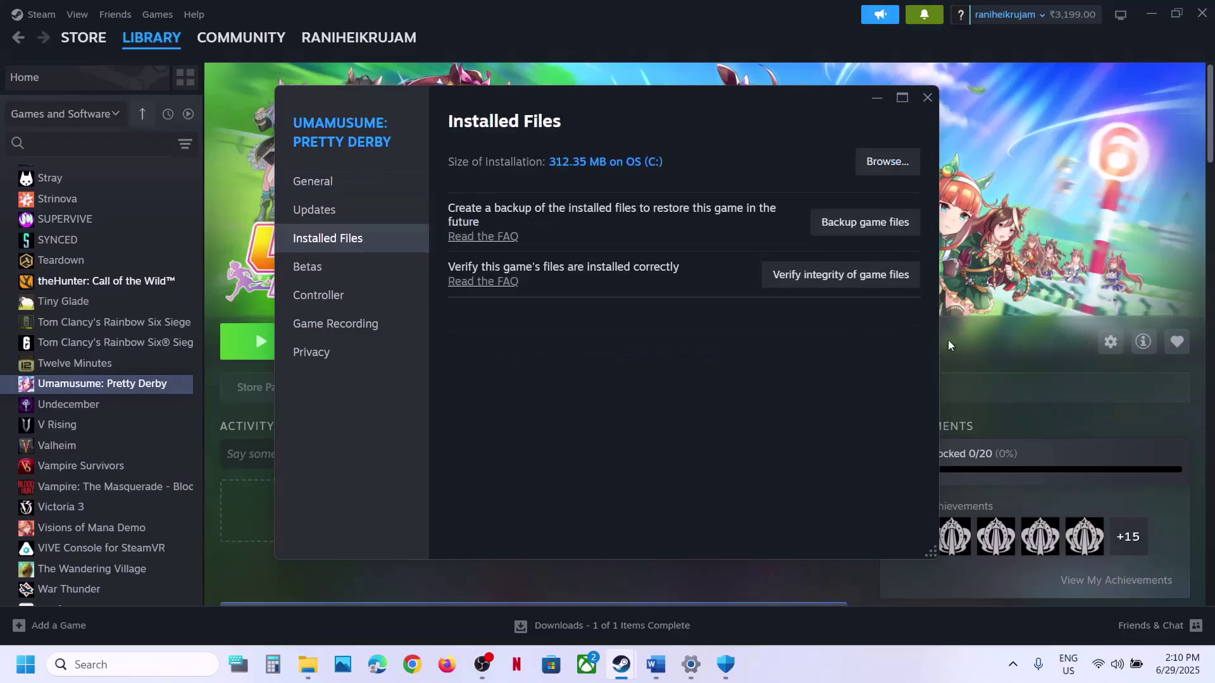
left_click(838, 283)
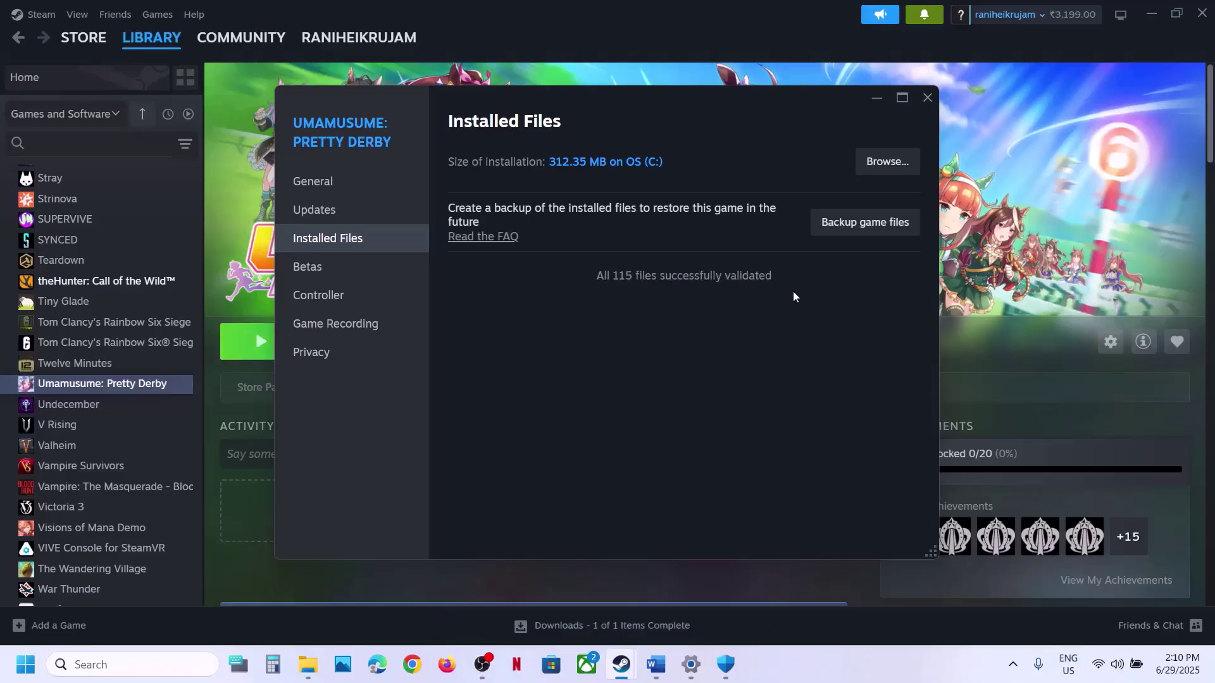
left_click(925, 100)
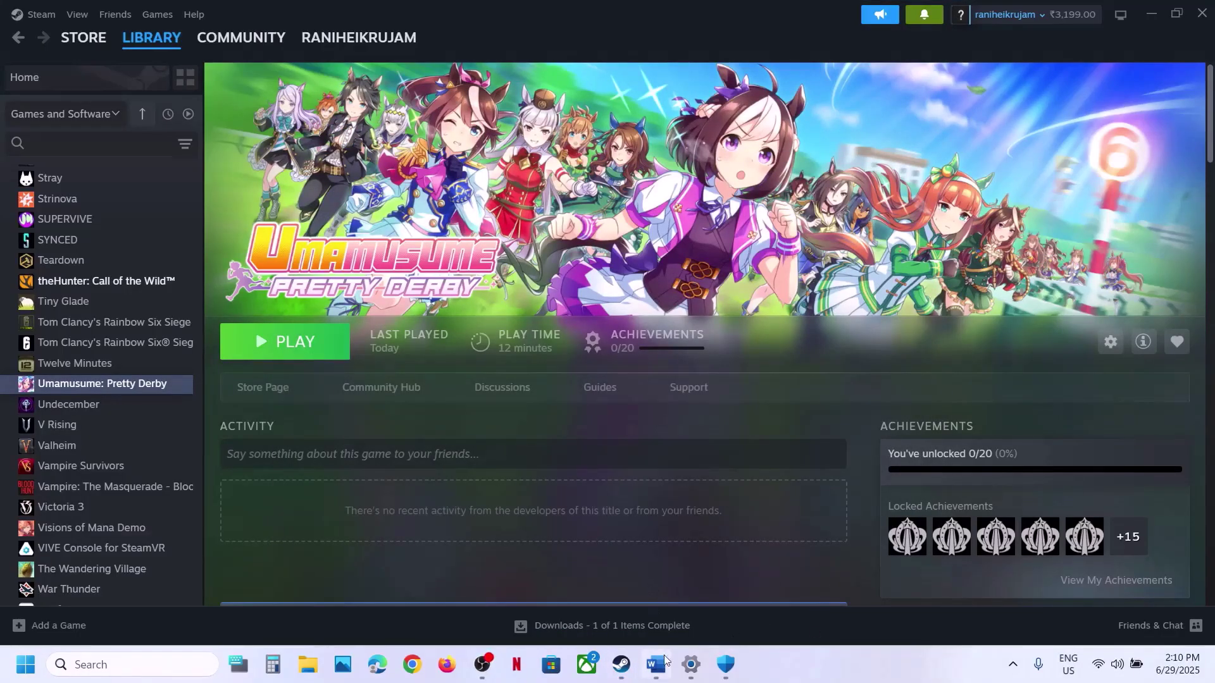
Following Step 8 of the document, set the Umamusume: Pretty Derby launch options in Steam to -dx11.
left_click(664, 679)
scroll(355, 351, "down", 3)
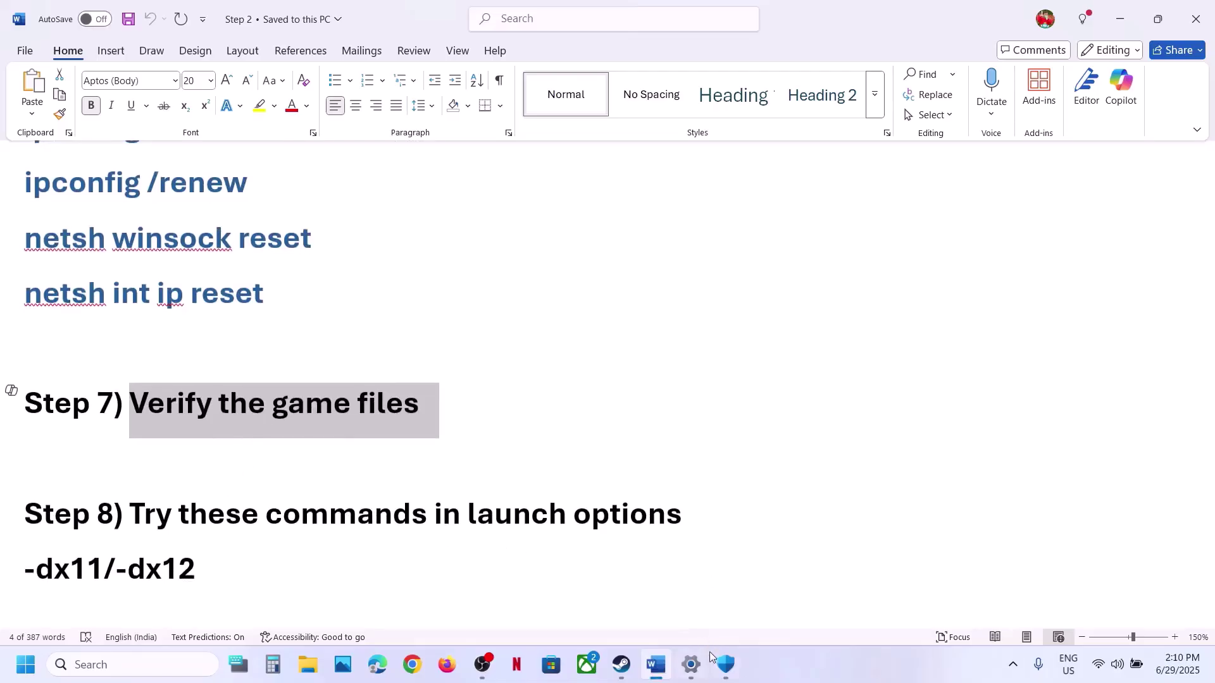
left_click(621, 664)
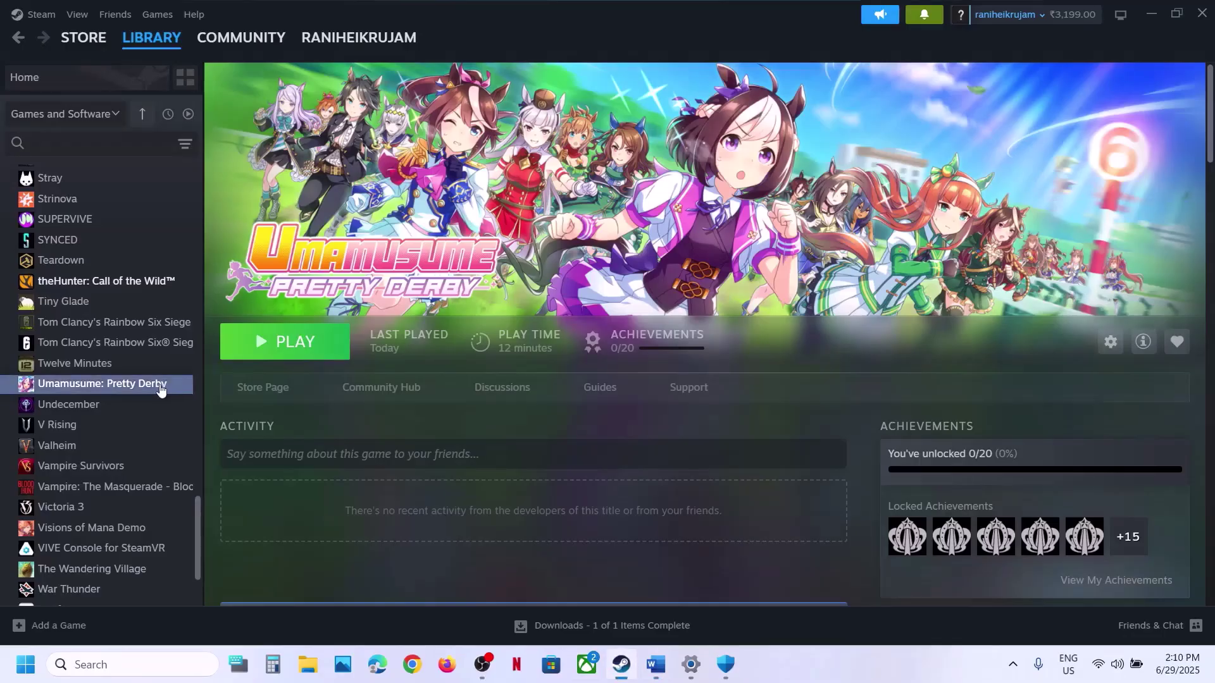
right_click(159, 384)
left_click(190, 508)
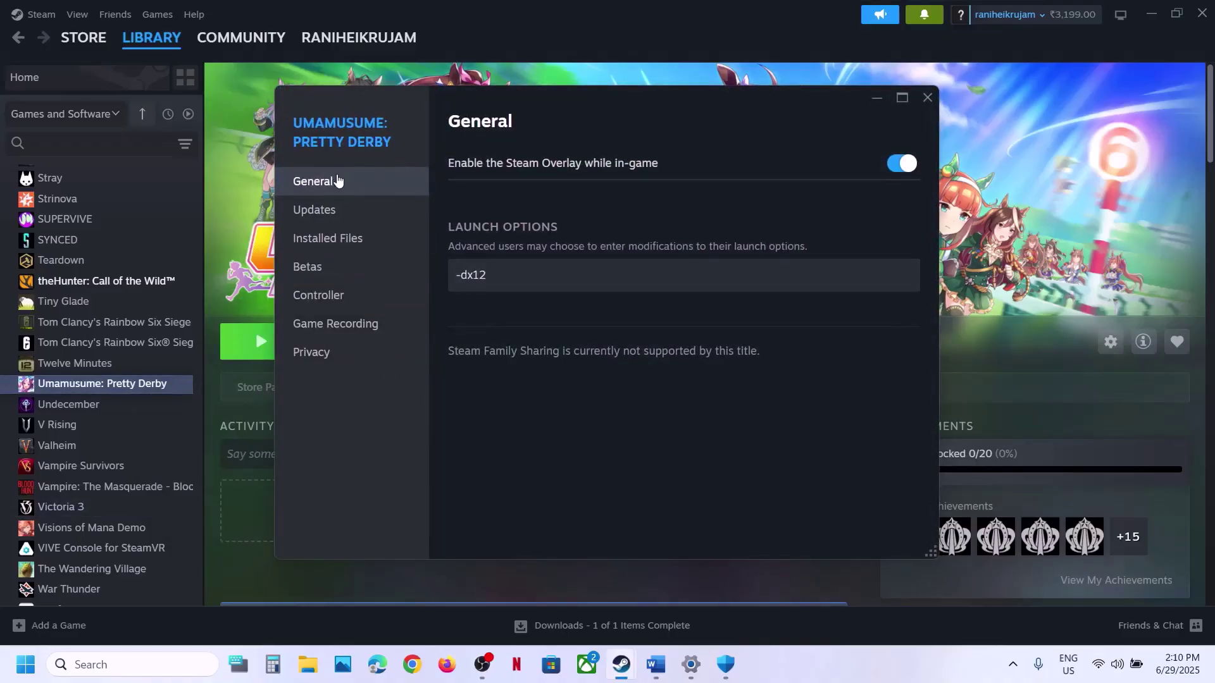
left_click_drag(523, 274, 443, 276)
type("-d")
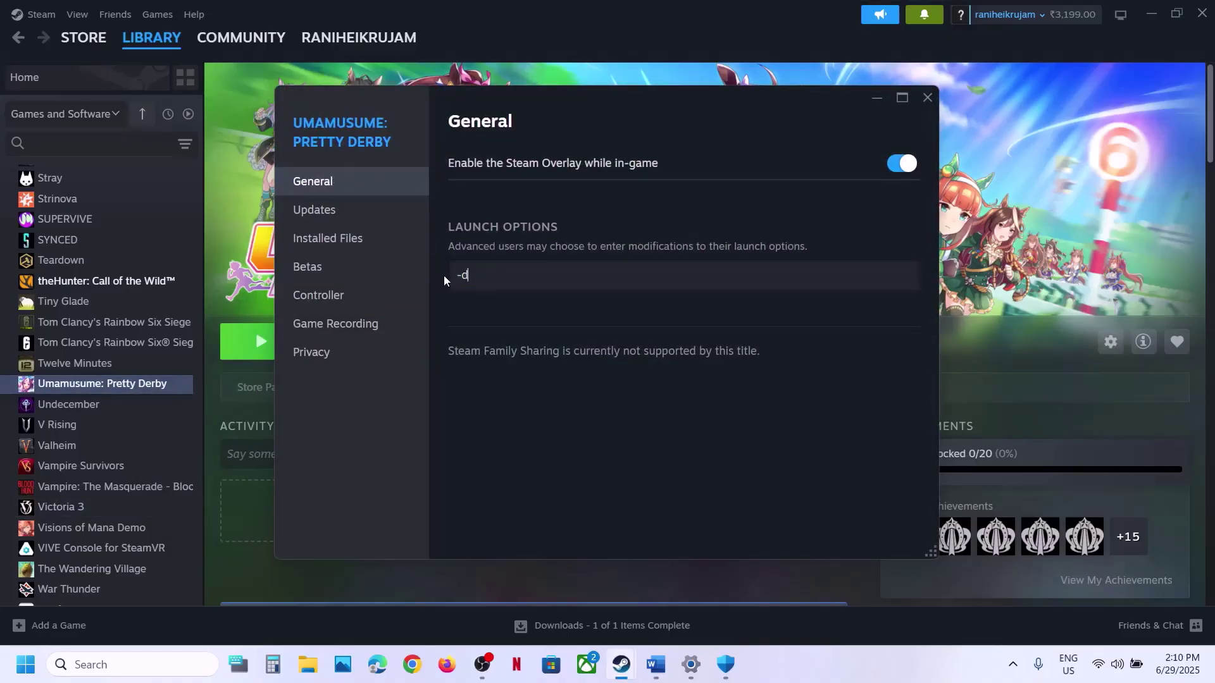
type("x11")
left_click(529, 325)
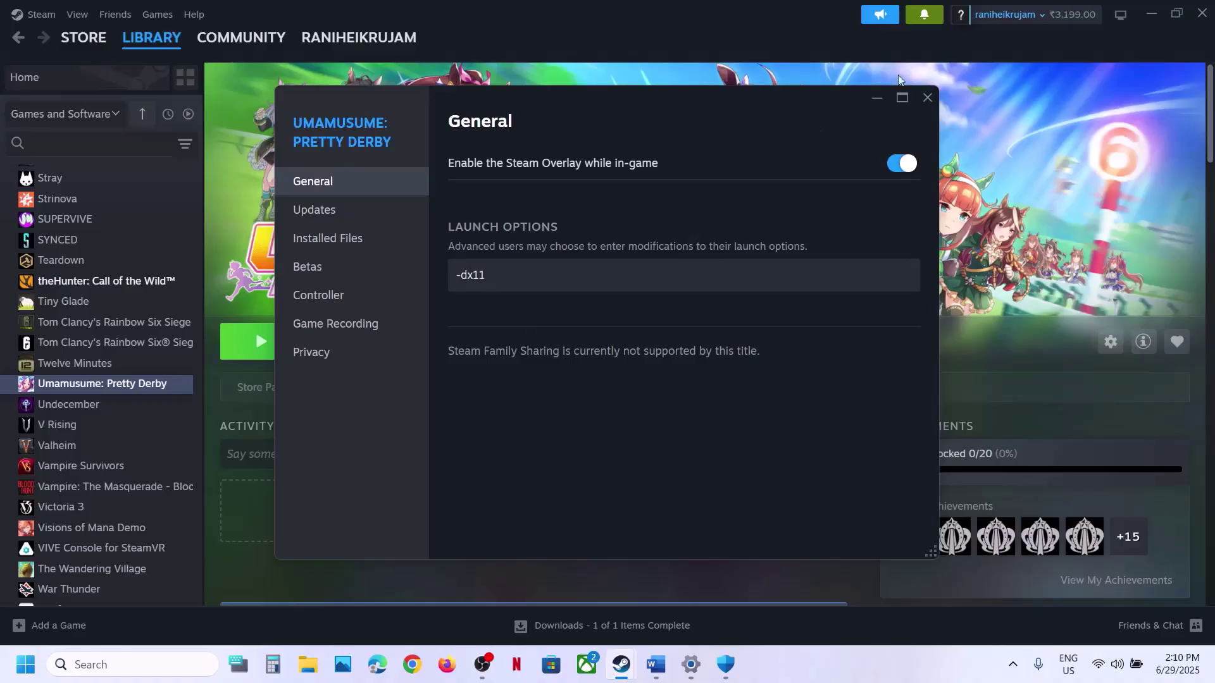
left_click(928, 101)
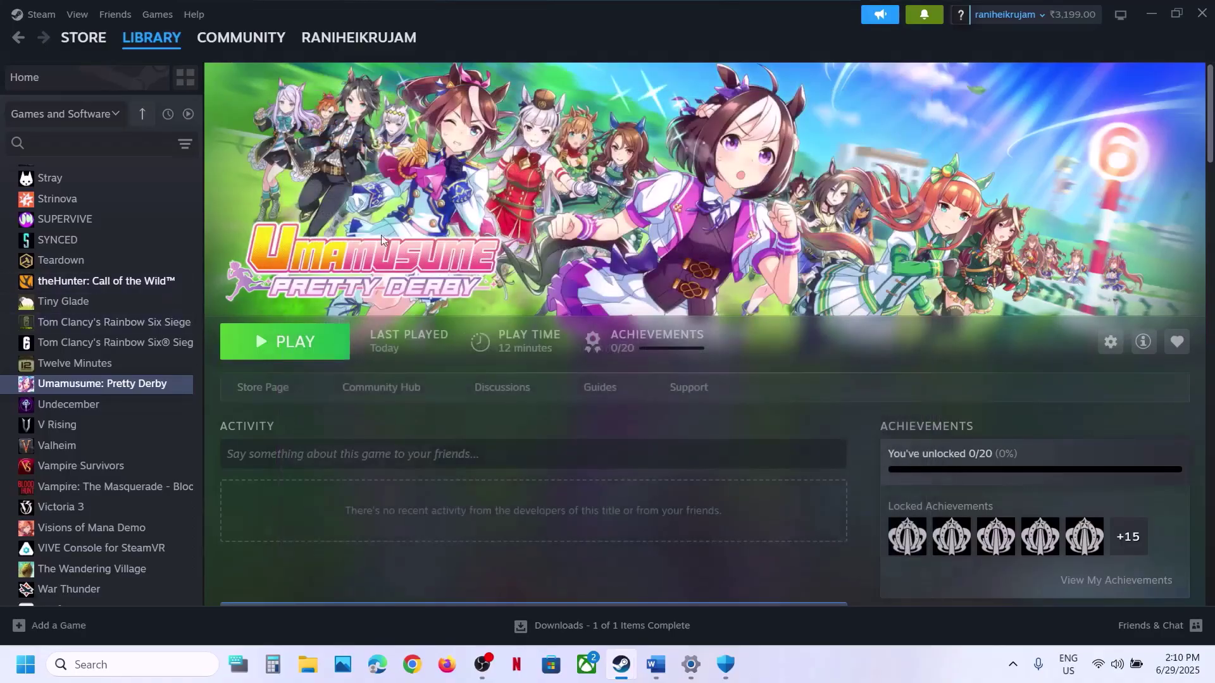
Reopen the Umamusume: Pretty Derby properties and change the launch options to -dx12.
right_click(168, 388)
left_click(222, 504)
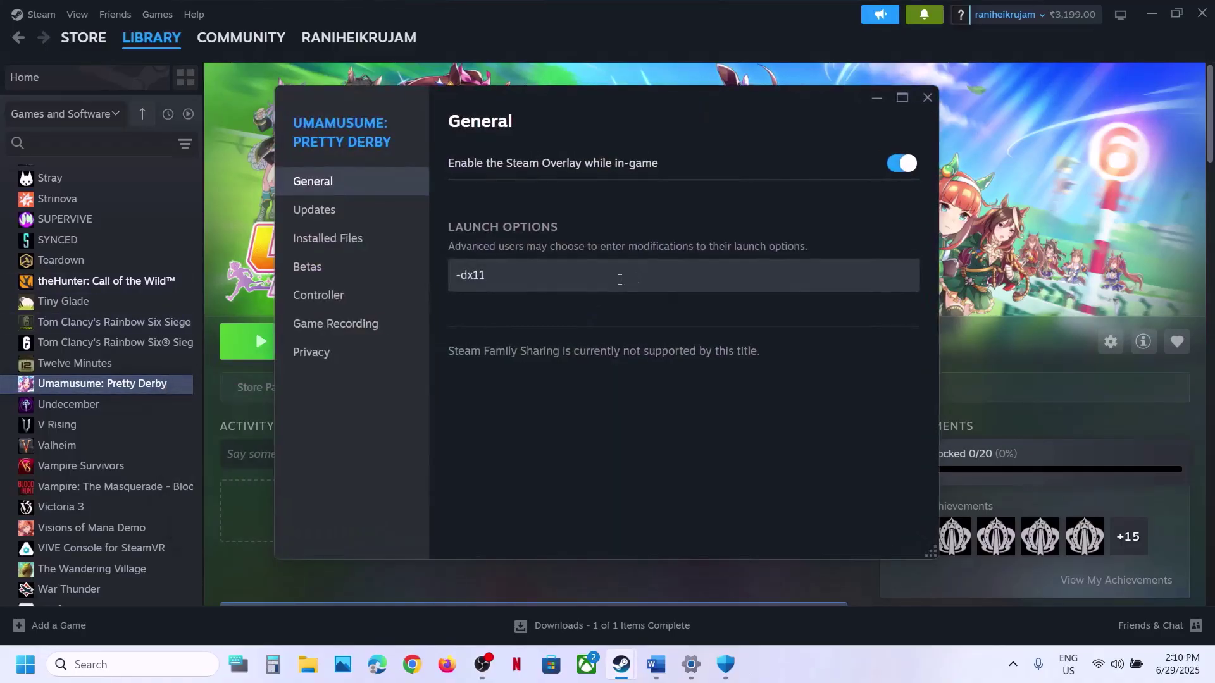
left_click(618, 273)
key("ctrl+a")
type("-")
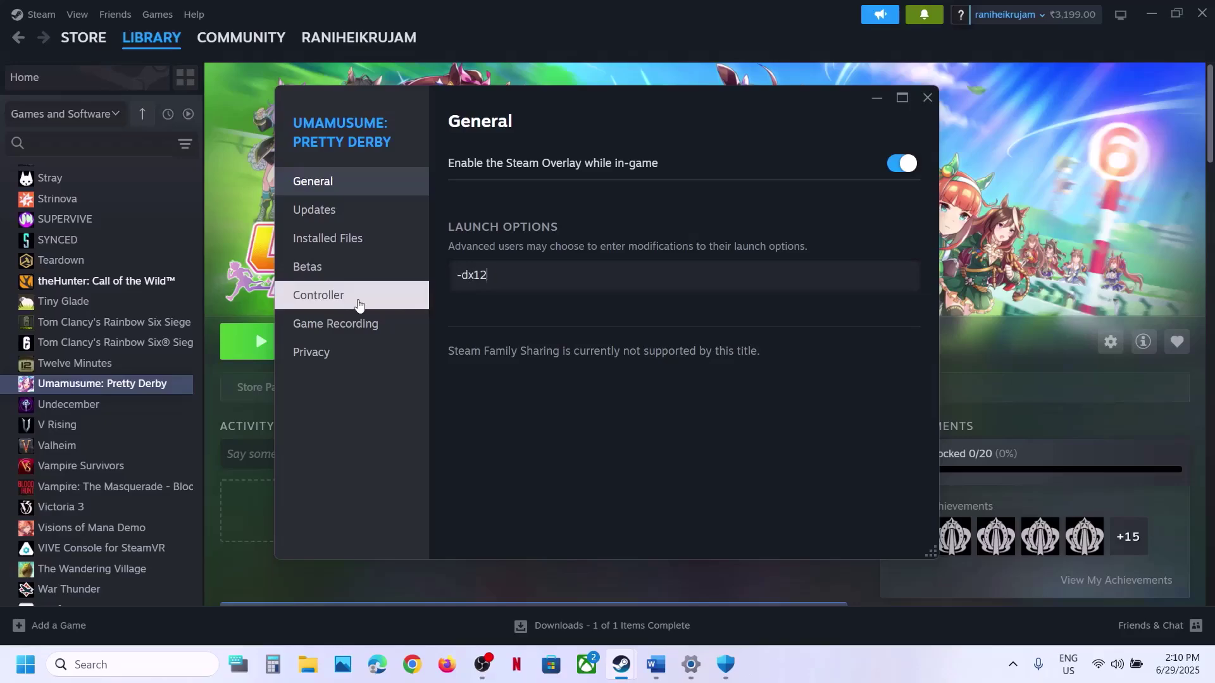
type("dx12")
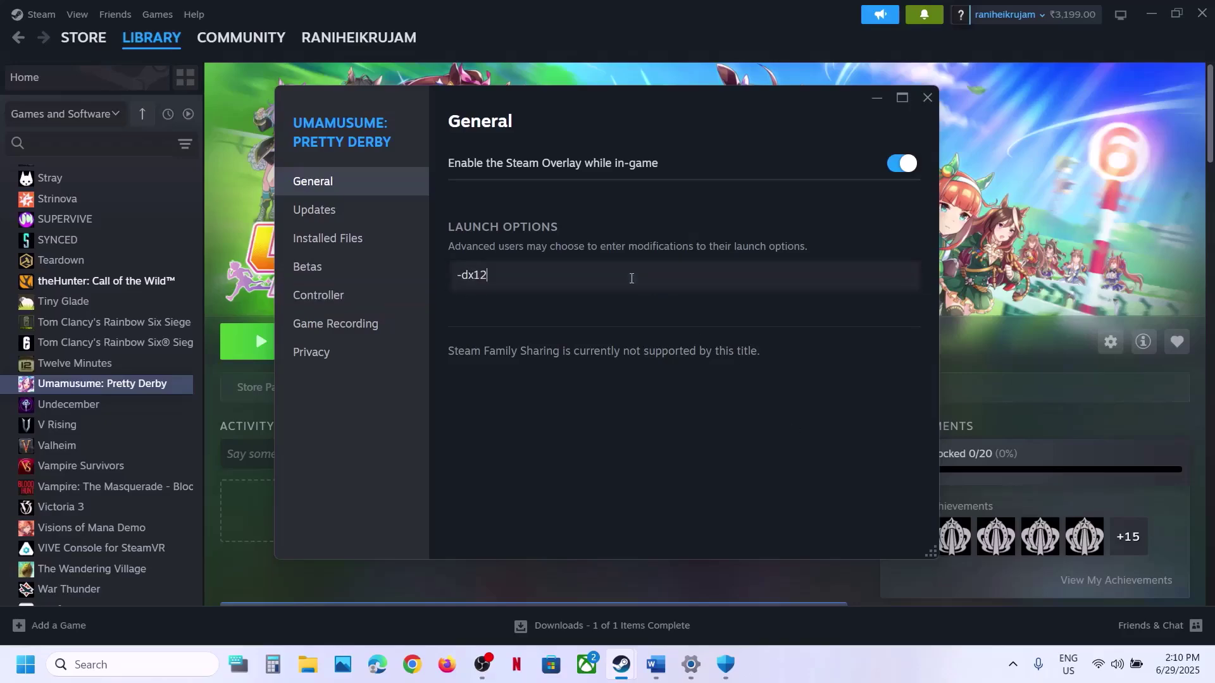
Clear the game's launch options and close its properties.
key("ctrl+a")
key("BackSpace")
left_click(927, 97)
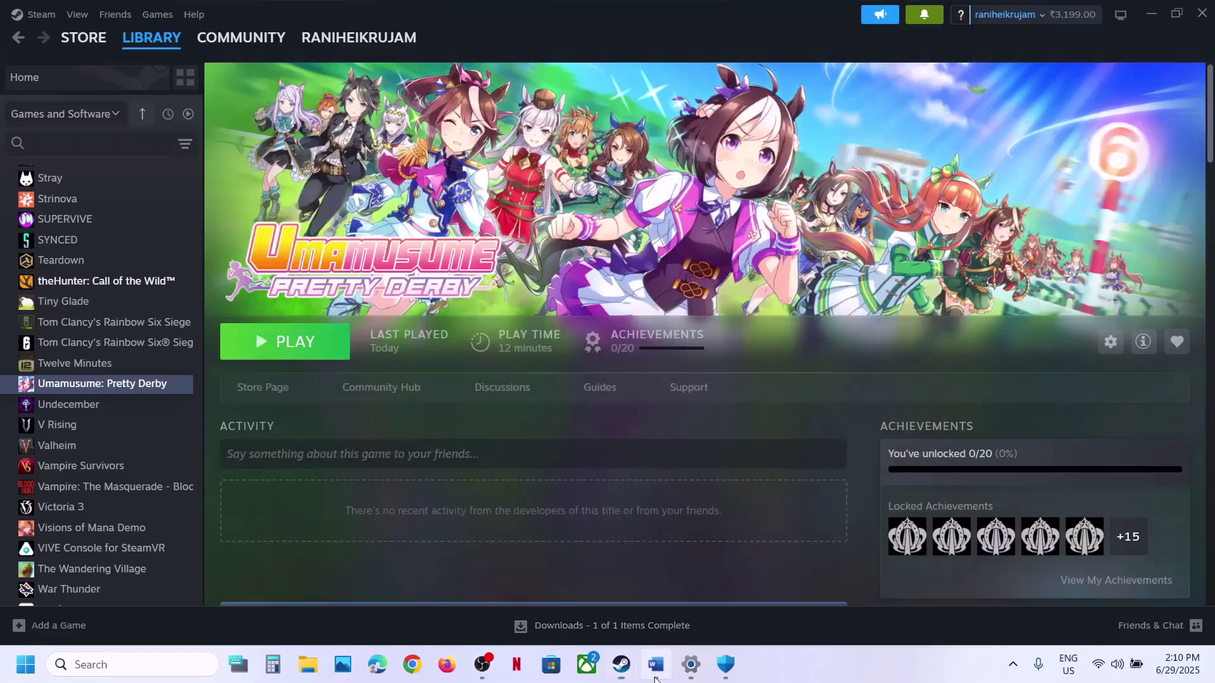
Copy the Visual C++ download link under Step 9 in the Word document and open it in a new Chrome tab.
left_click(655, 678)
scroll(513, 344, "down", 5)
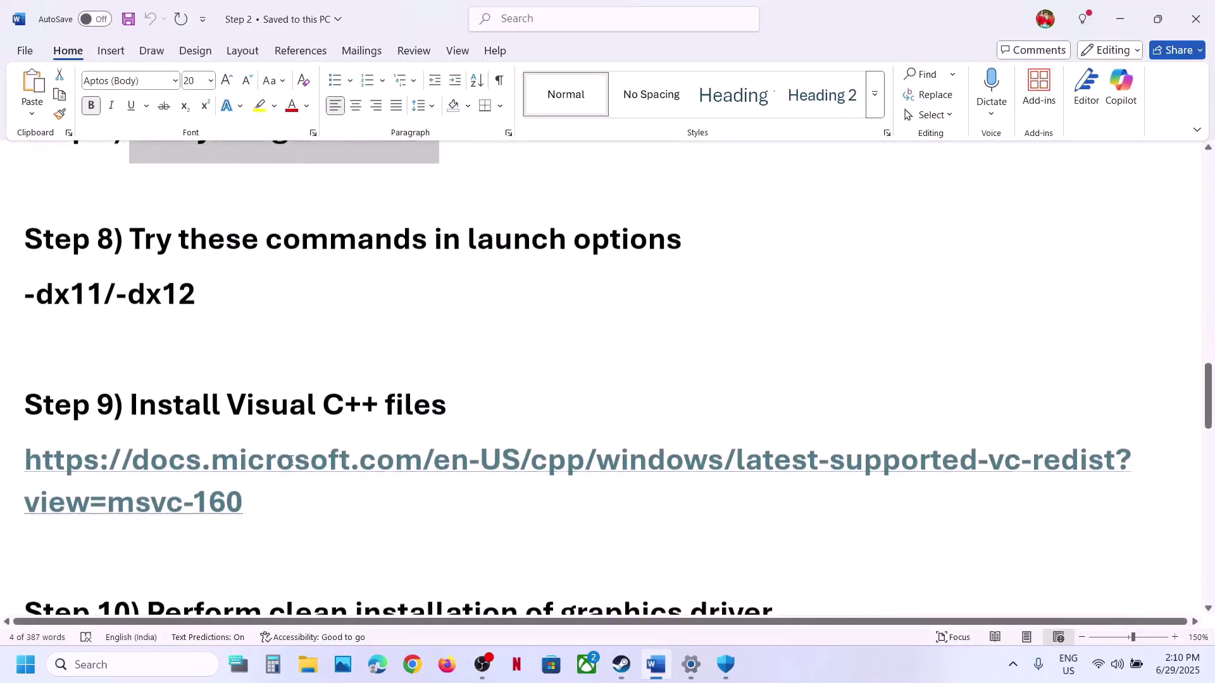
double_click(7, 481)
key("ctrl+c")
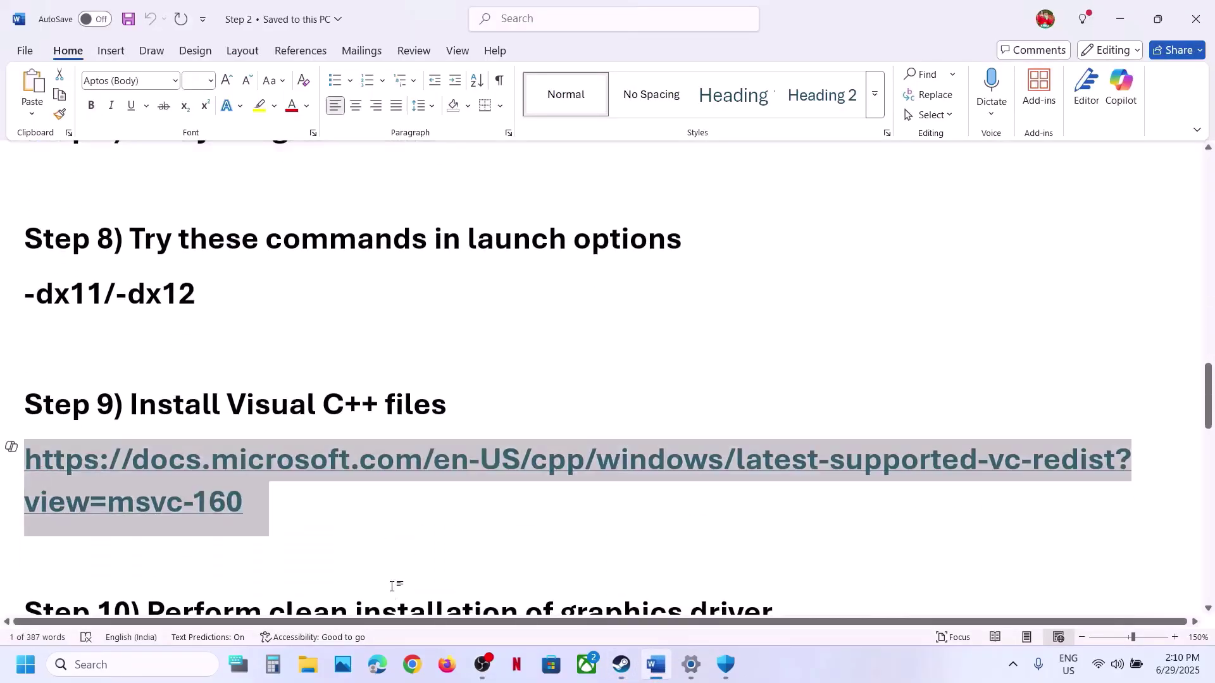
left_click(413, 664)
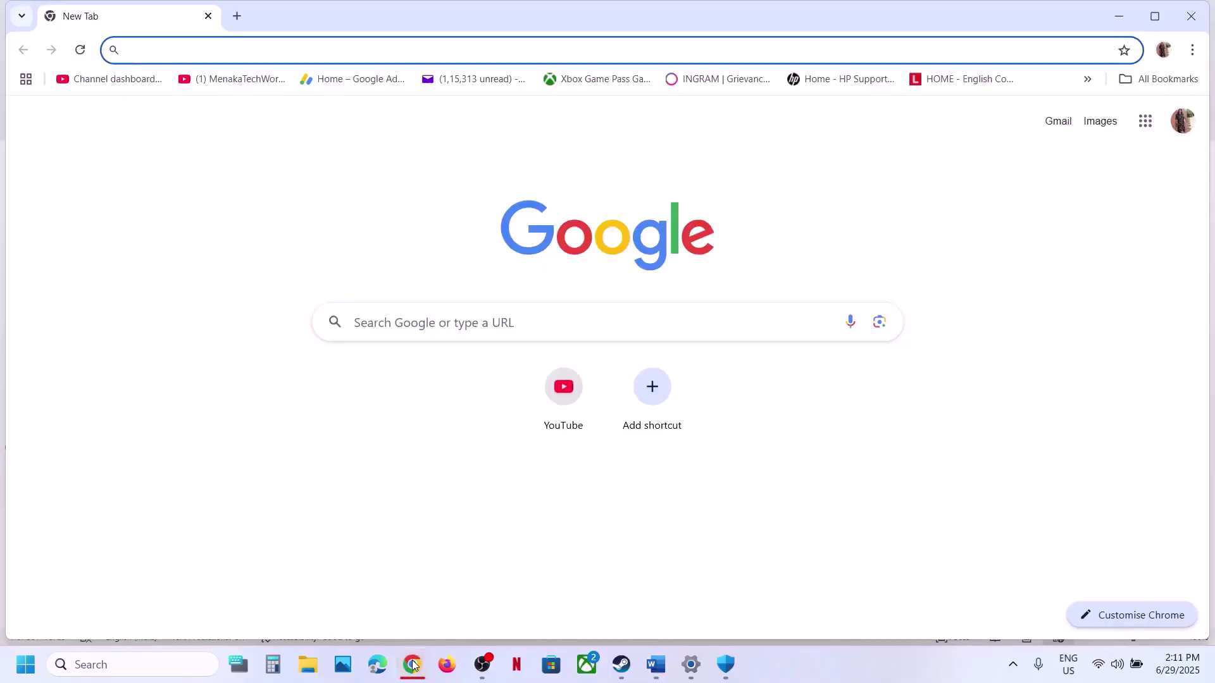
left_click(237, 16)
key("ctrl+v")
key("Return")
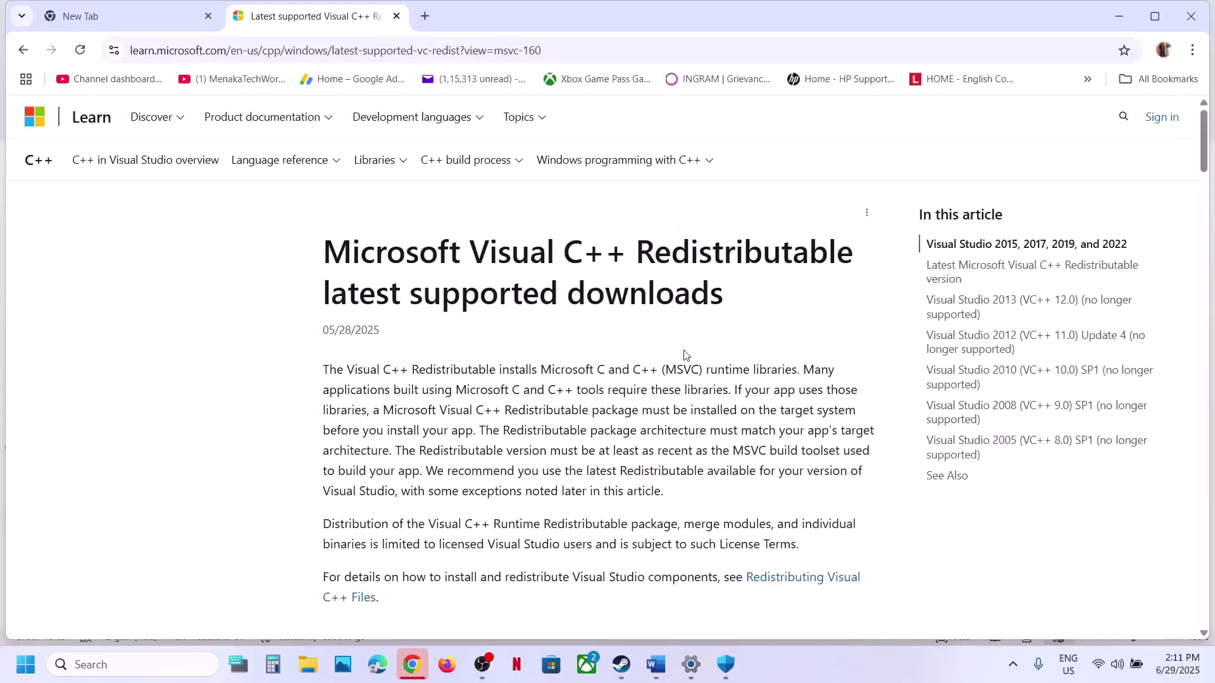
Download the X86 package of the latest Visual C++ Redistributable and repair its installation with the installer.
scroll(603, 331, "down", 10)
scroll(600, 331, "down", 1)
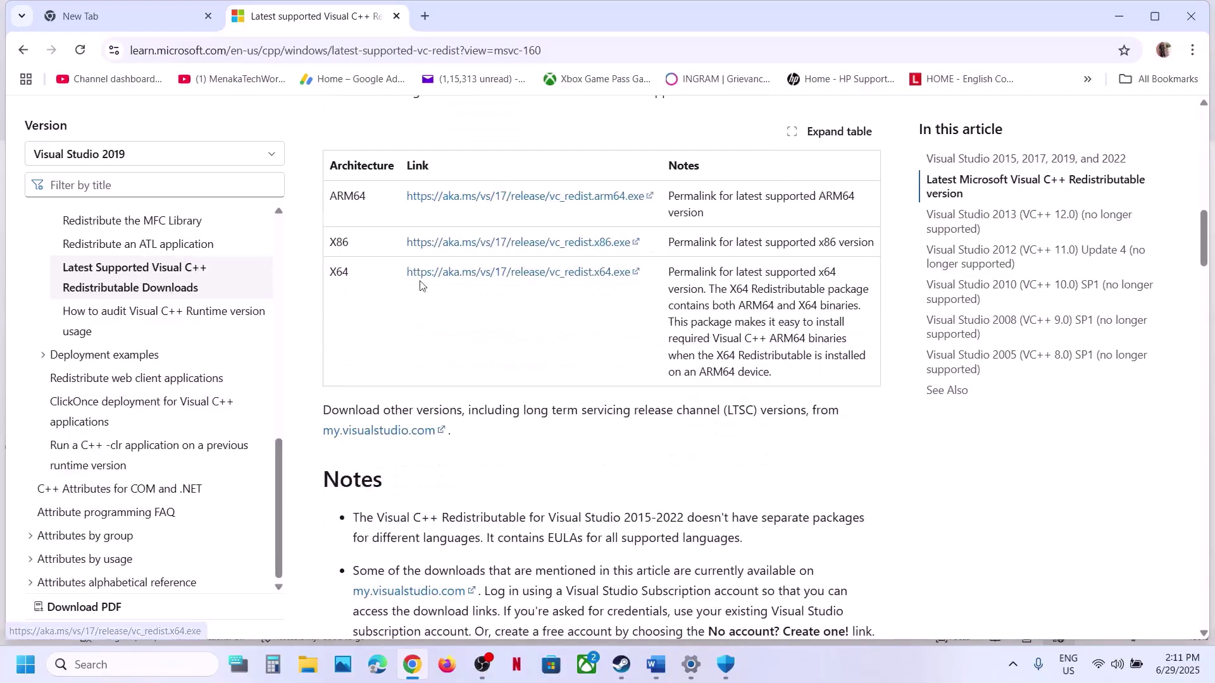
double_click(341, 242)
double_click(338, 272)
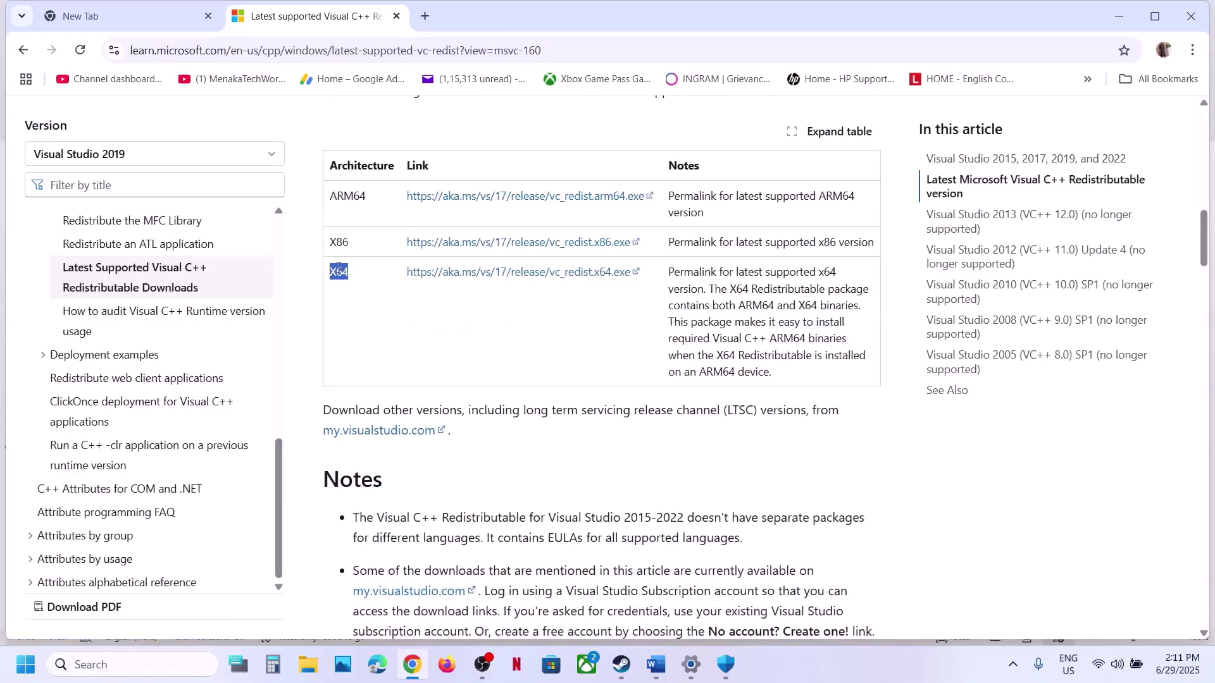
double_click(337, 244)
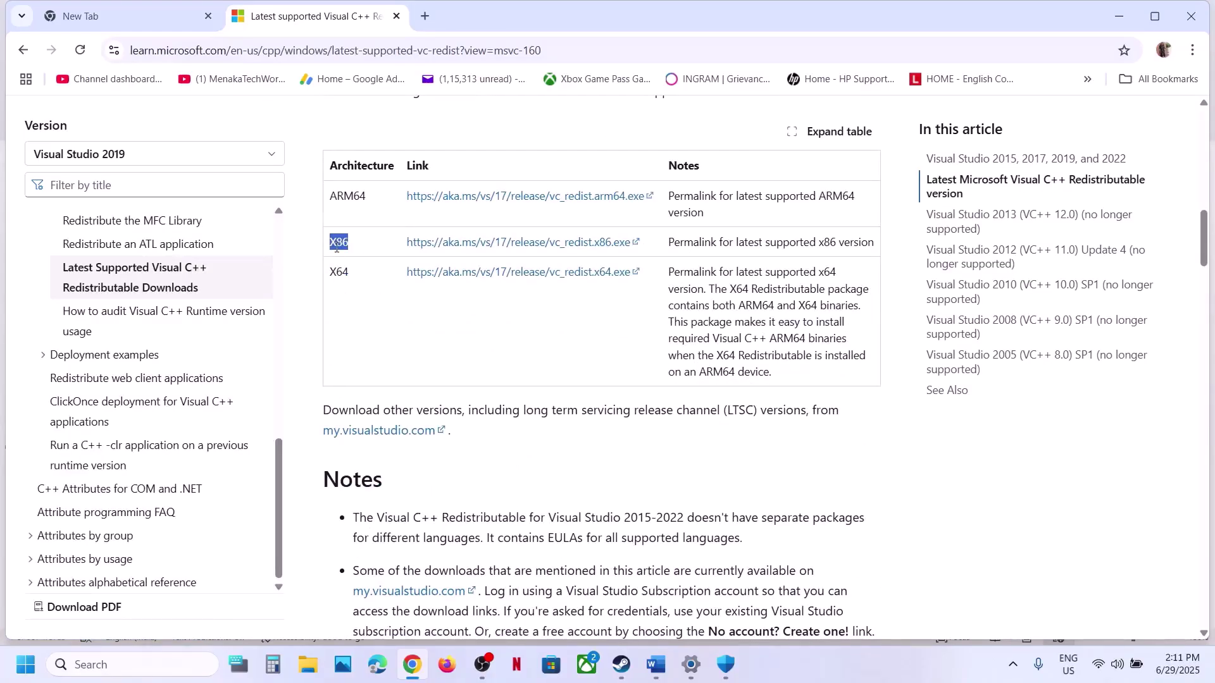
left_click(488, 249)
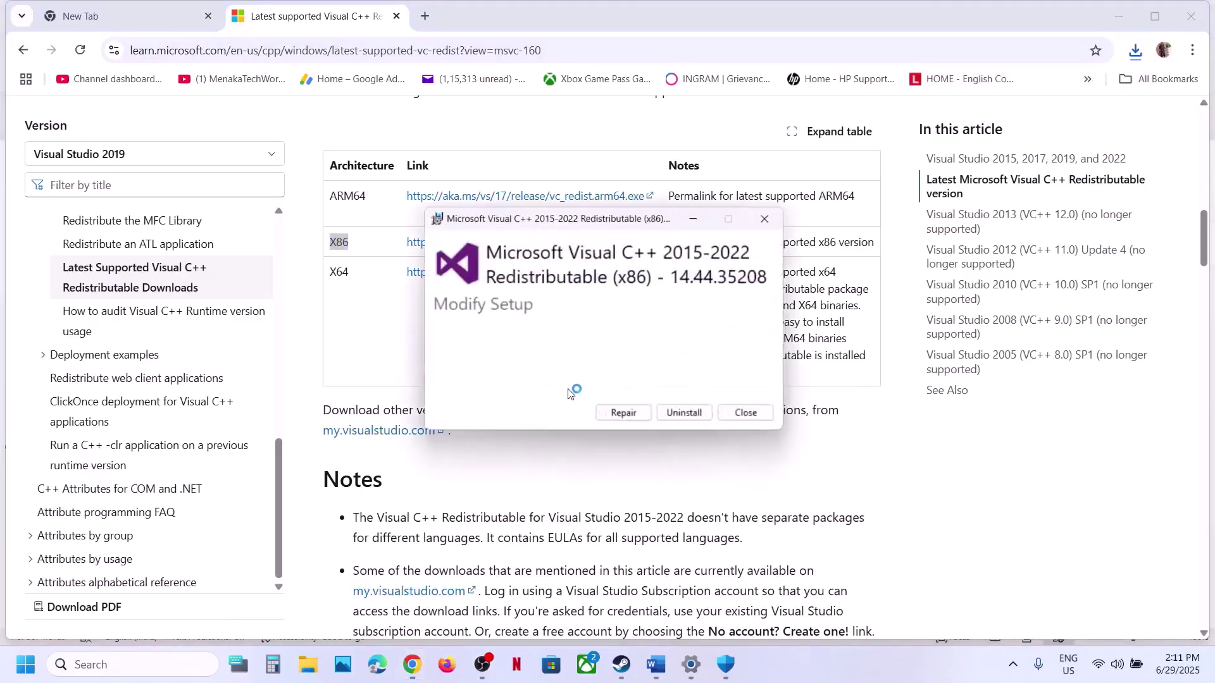
left_click(618, 421)
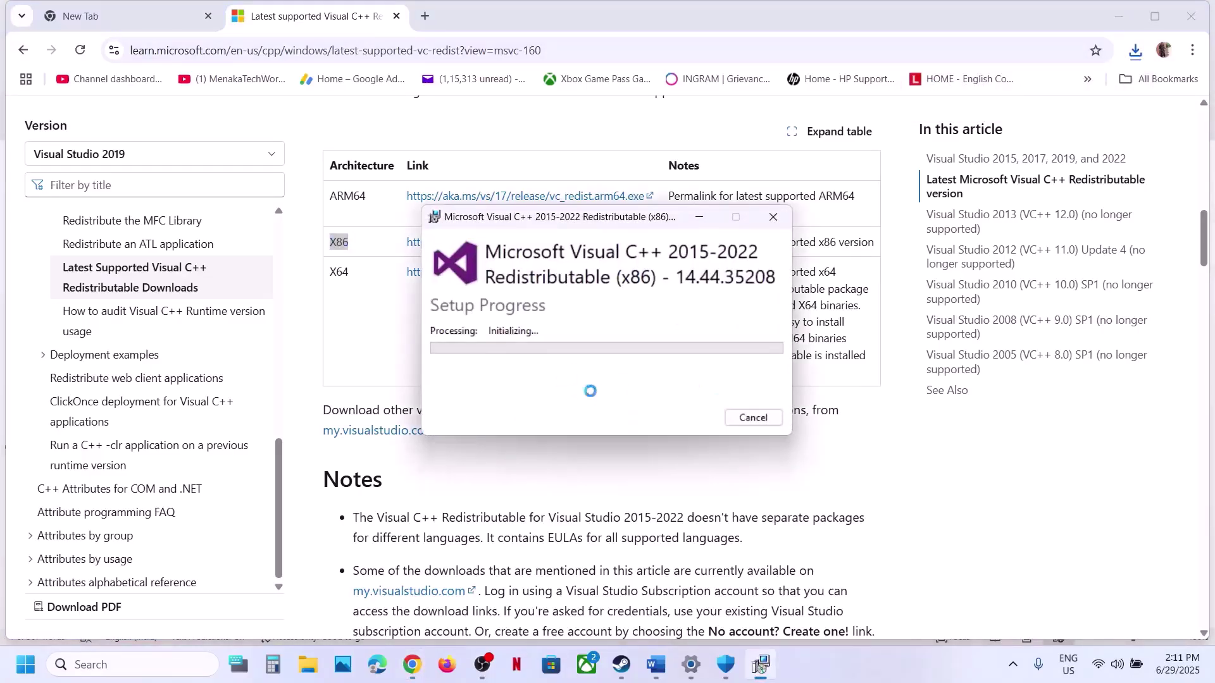
left_click(529, 451)
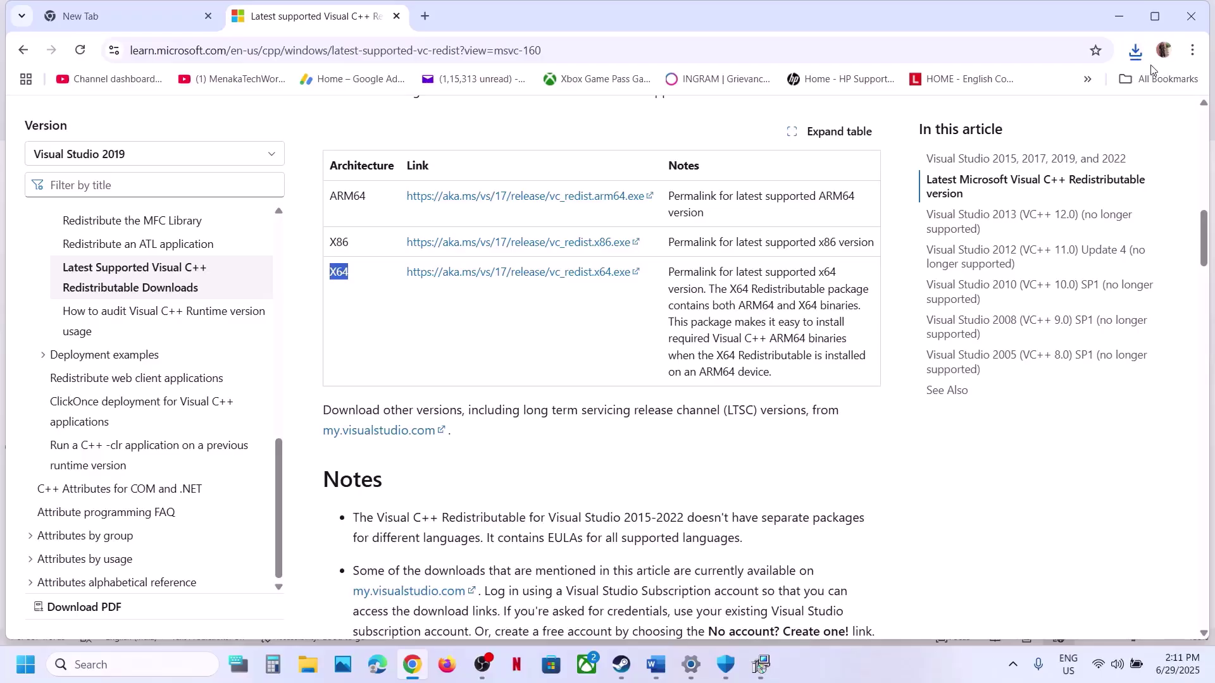
Run the downloaded X64 Visual C++ Redistributable installer and start repairing its installation.
left_click(1136, 52)
left_click(753, 283)
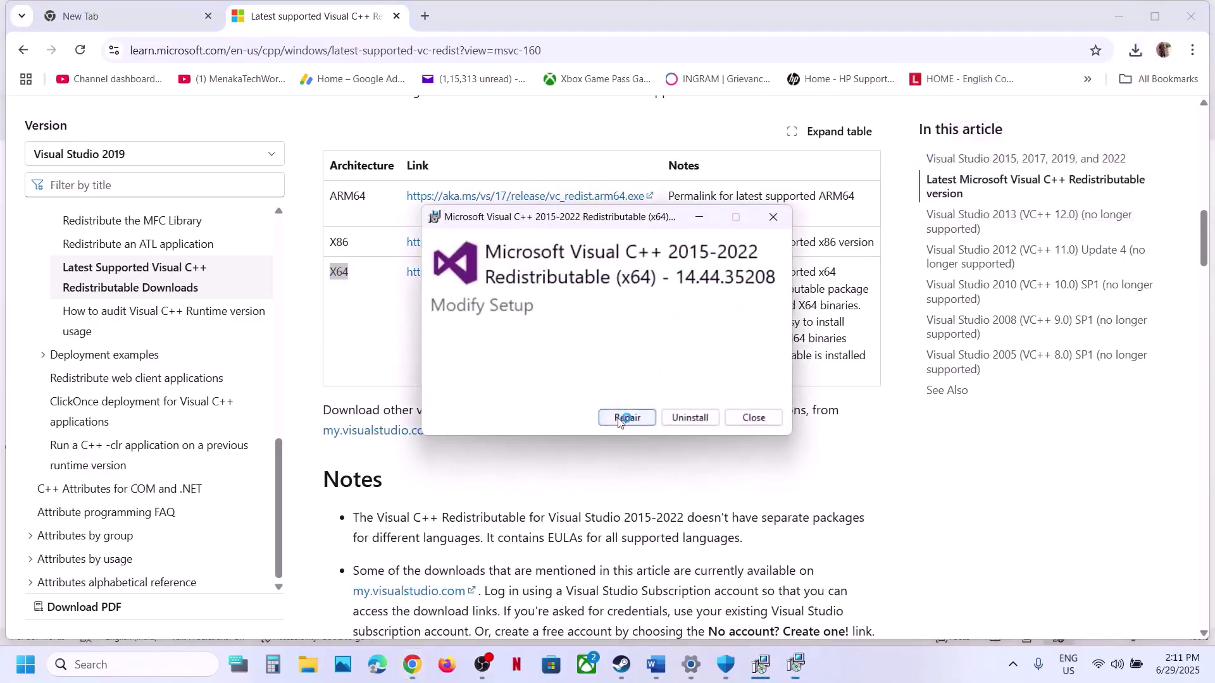
left_click(619, 421)
left_click(525, 449)
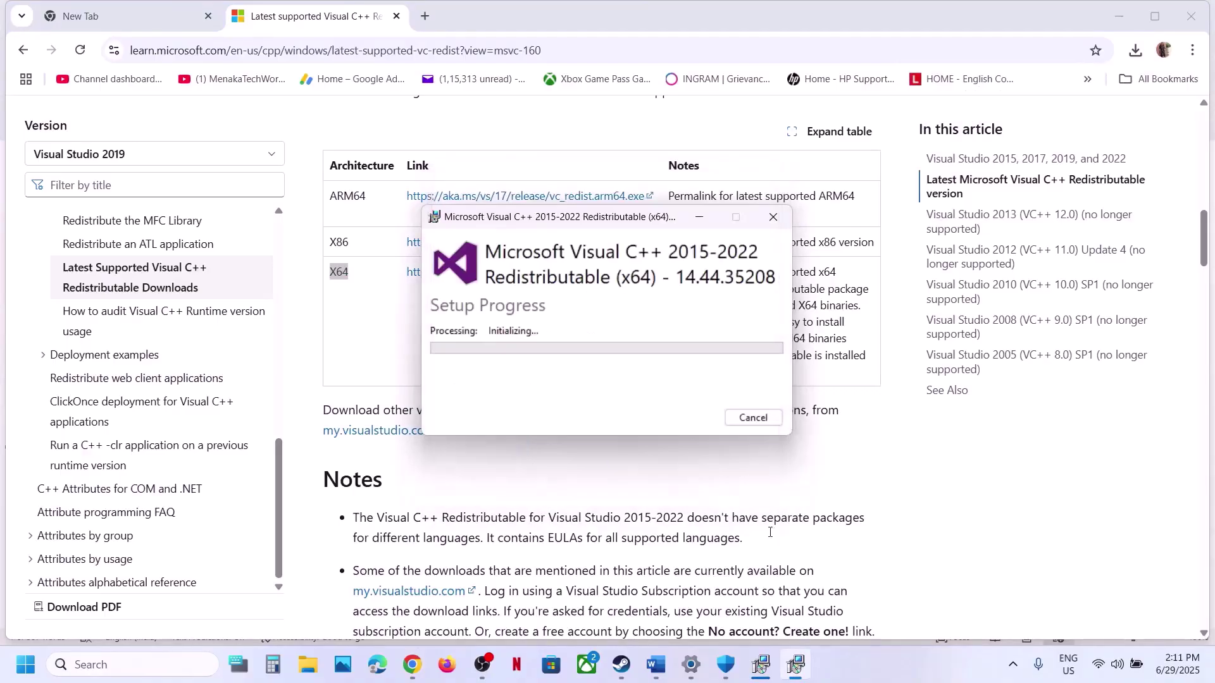
Move the x86 redistributable setup window off the x64 one, display the Windows power options and dismiss them.
left_click_drag(582, 218, 905, 286)
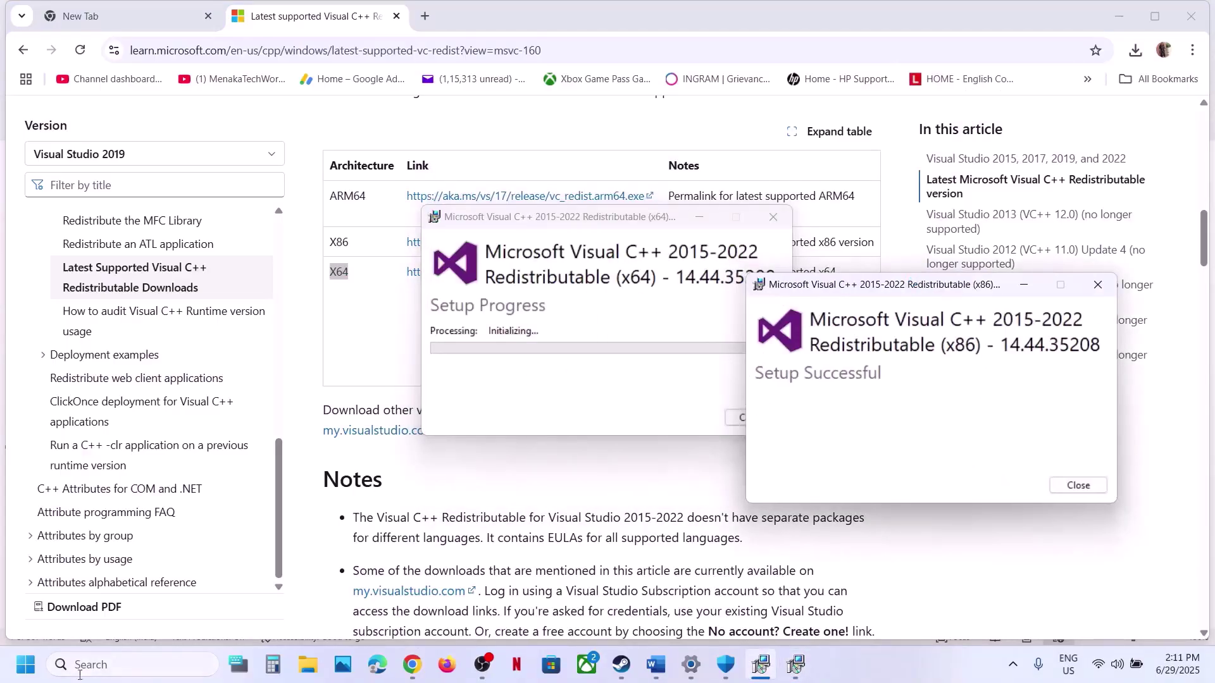
left_click(26, 664)
left_click(460, 611)
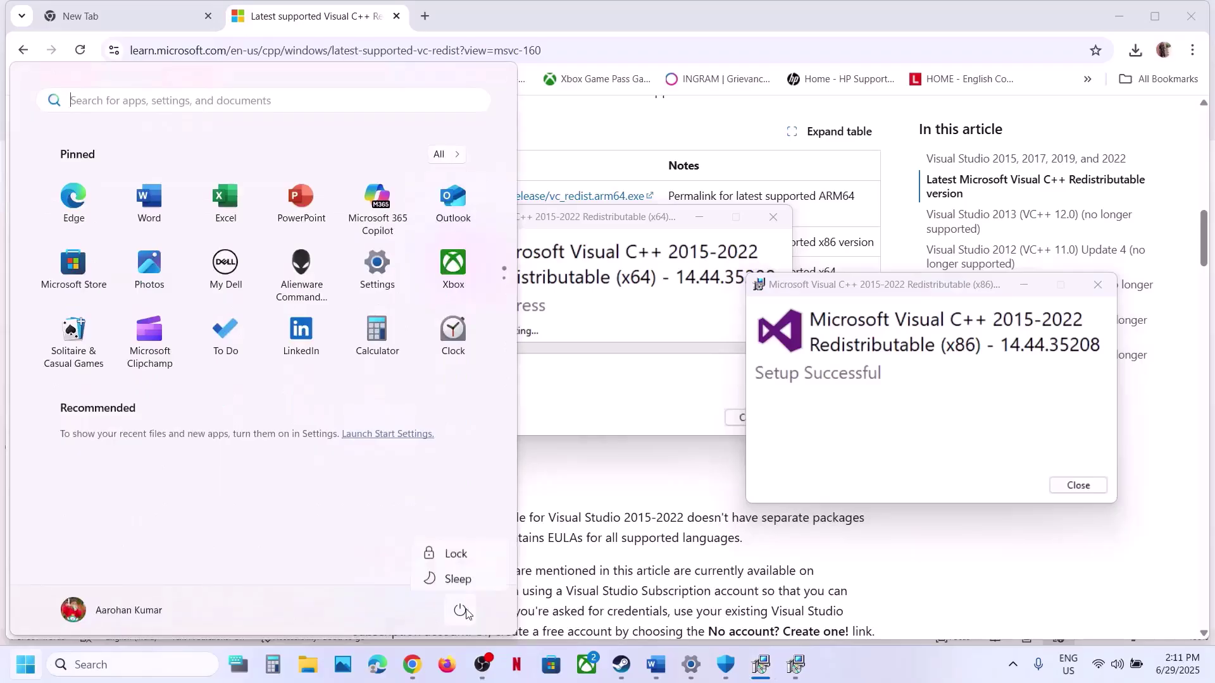
key("Escape")
left_click(757, 605)
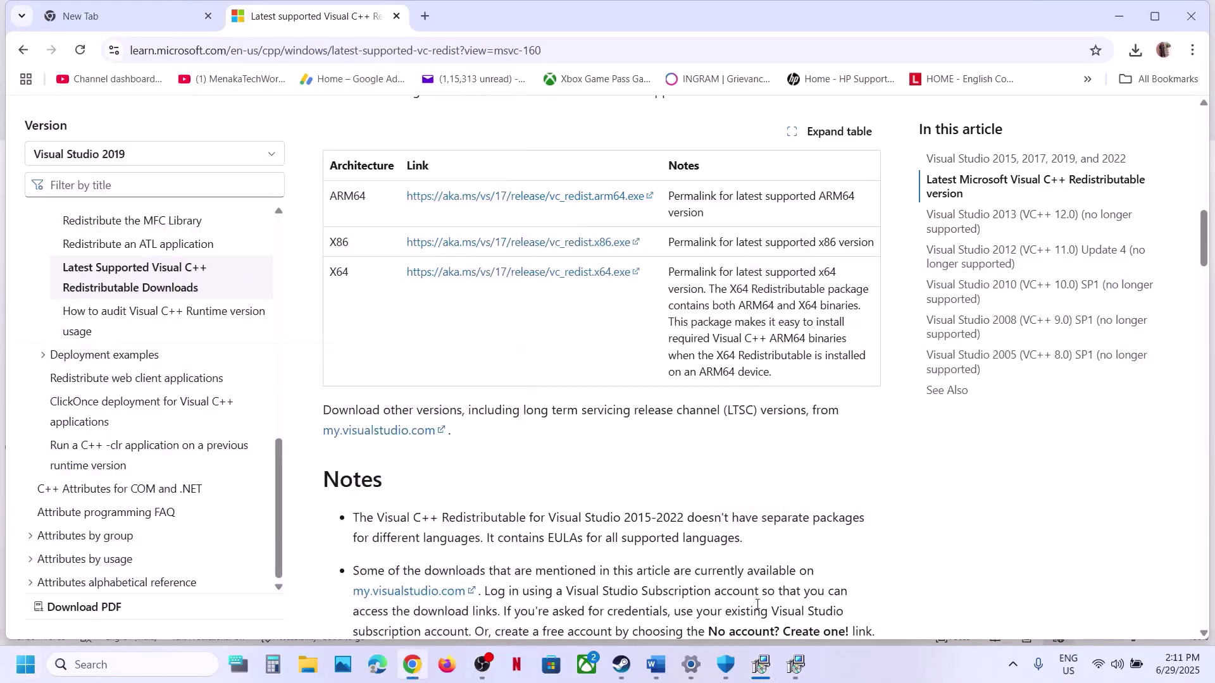
Review Step 10 in the Word document, covering clean graphics driver installation and the NVIDIA and AMD download links.
scroll(630, 499, "down", 4)
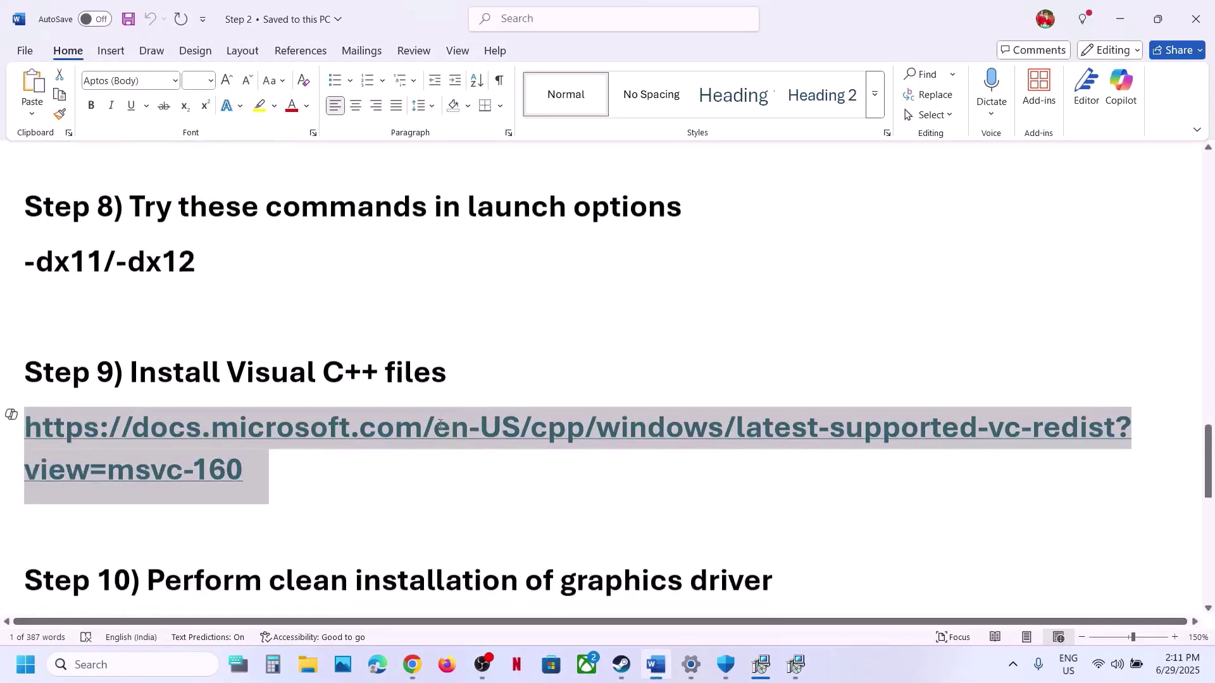
scroll(650, 417, "up", 1)
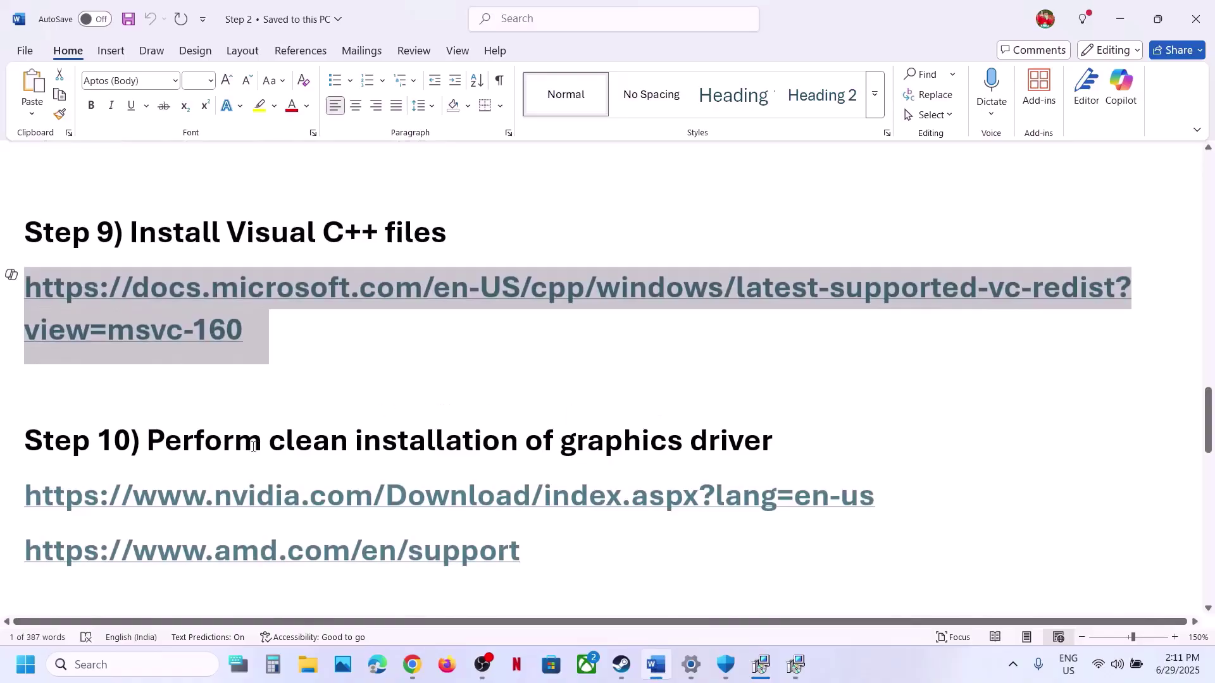
left_click_drag(252, 447, 789, 451)
left_click_drag(183, 504, 664, 506)
left_click(192, 569)
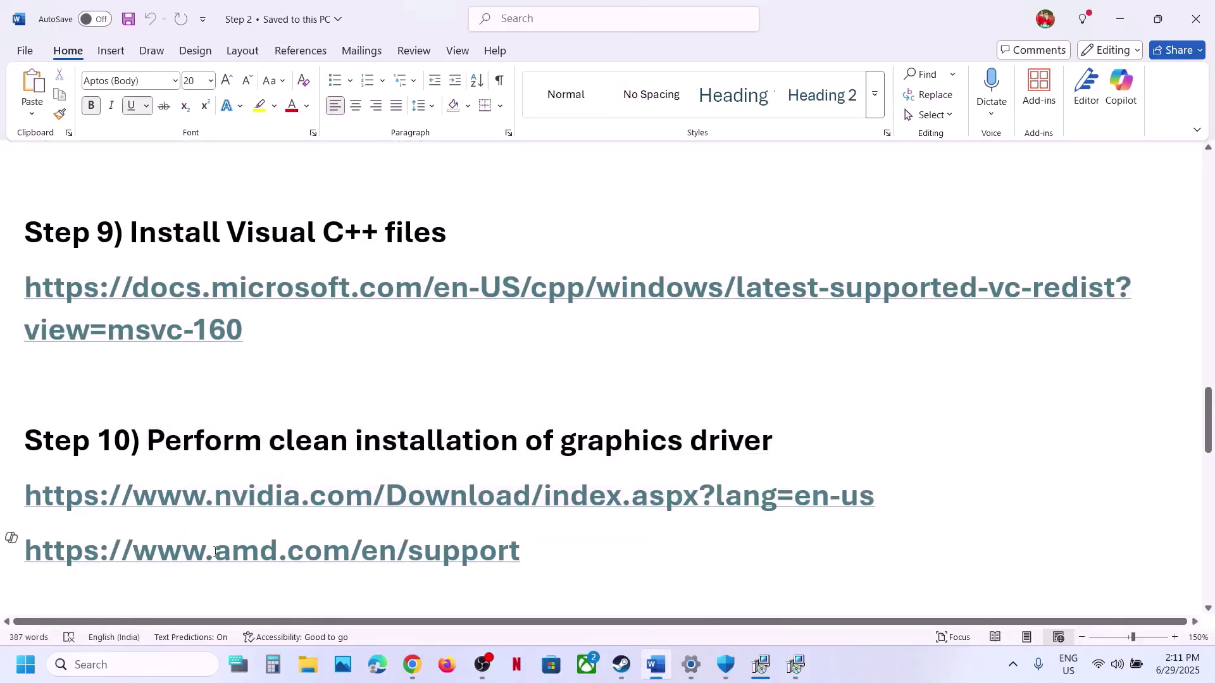
left_click_drag(134, 555, 322, 556)
left_click_drag(274, 500, 513, 499)
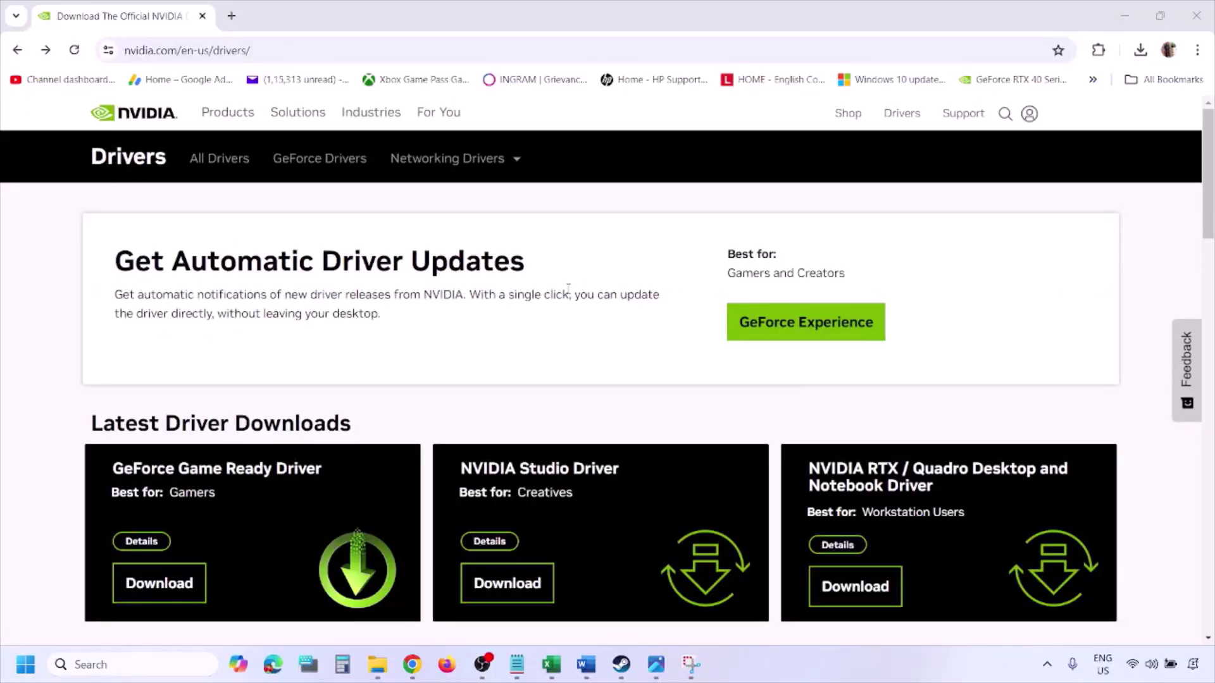
Choose Windows 11 as the operating system in NVIDIA's manual driver search for the GeForce RTX 3050 Laptop GPU.
scroll(284, 387, "down", 8)
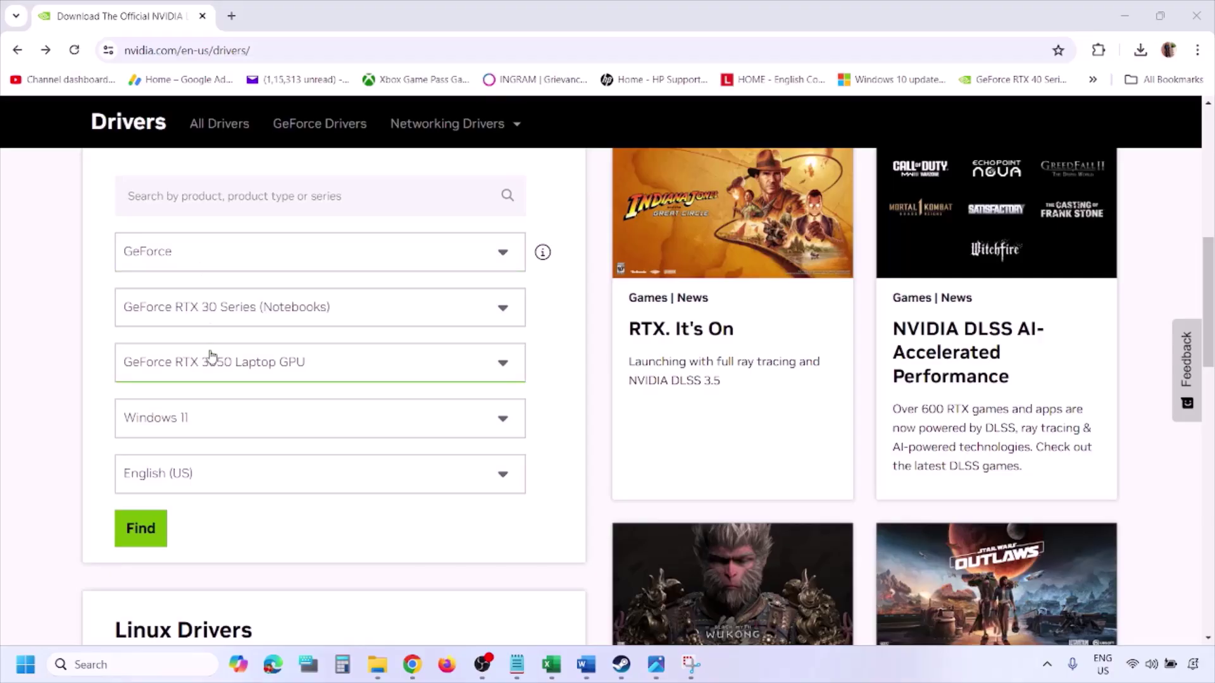
left_click(200, 422)
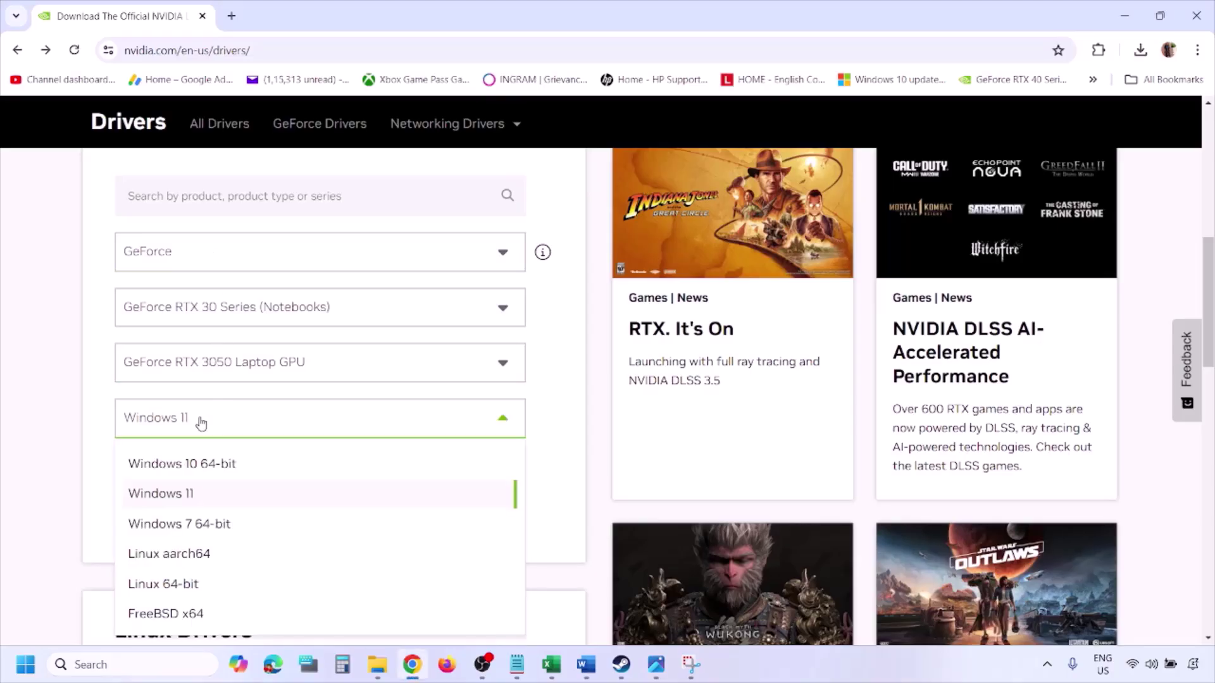
left_click(175, 495)
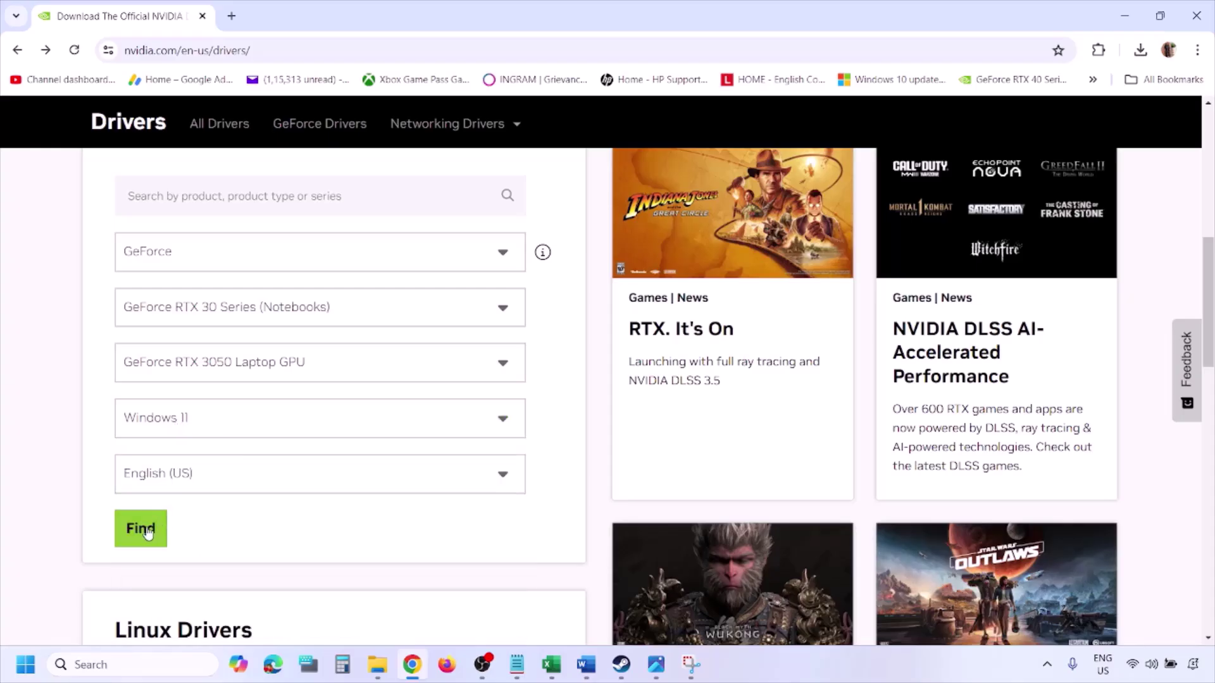
Switch to Photos and view images 1.png through 5.png showing the Game Ready driver download and custom clean installation.
left_click(657, 666)
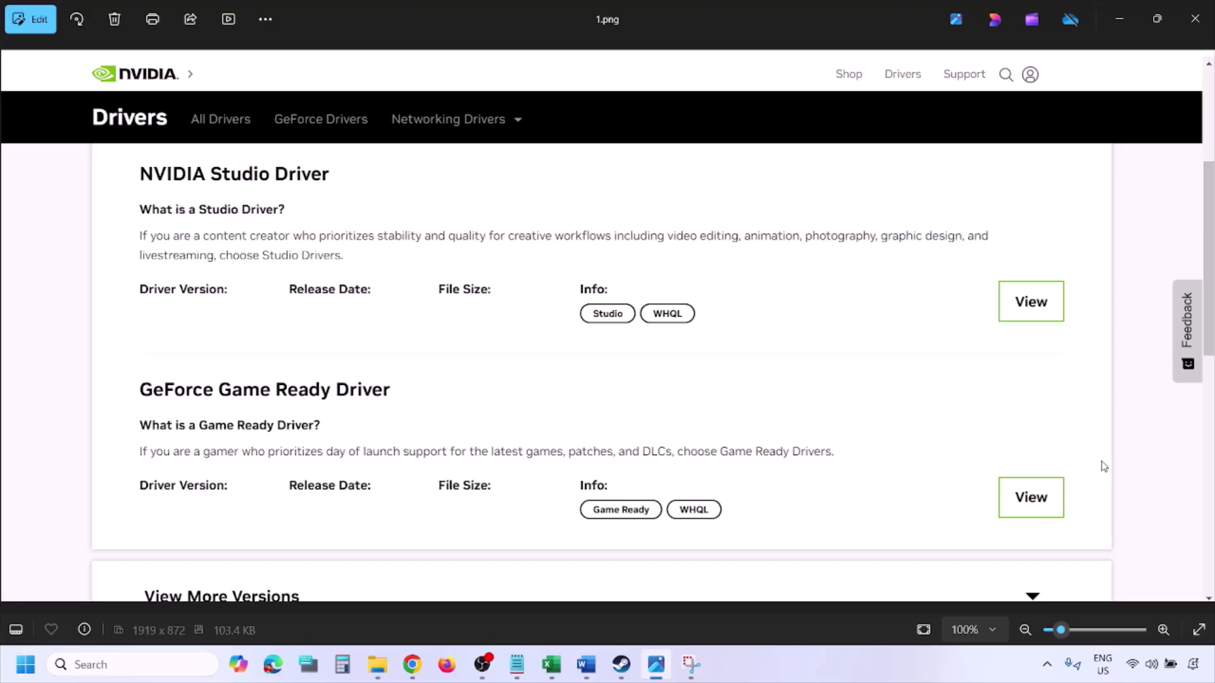
key("Right")
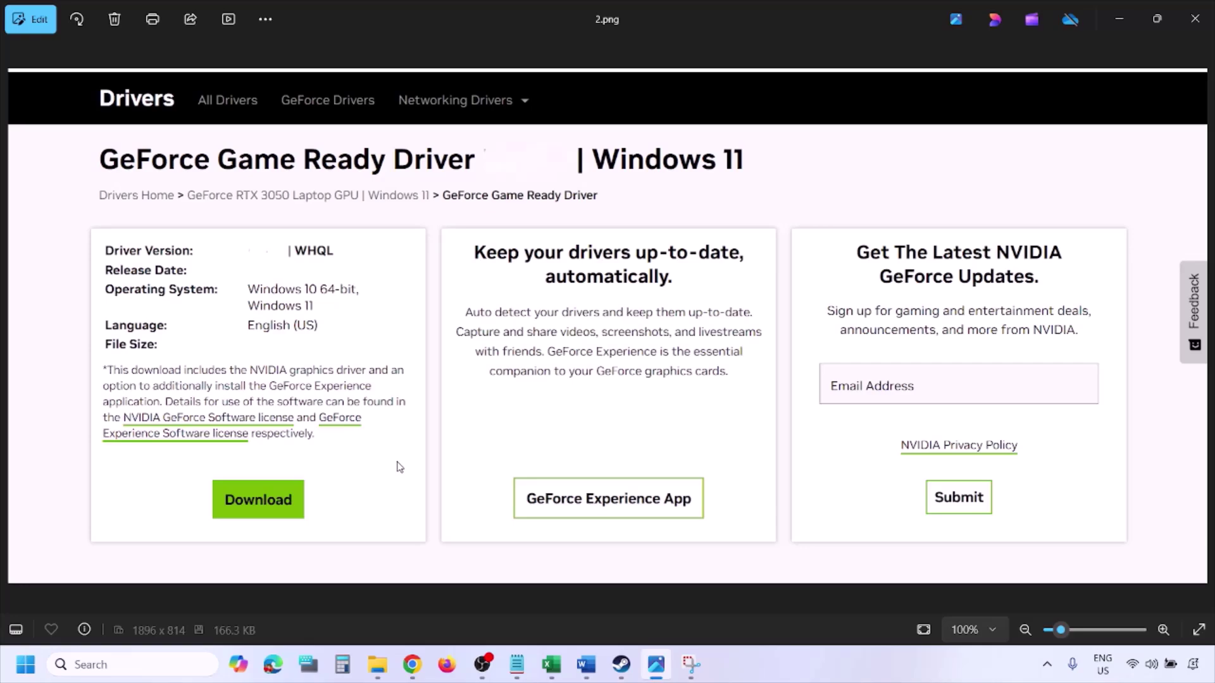
key("Right")
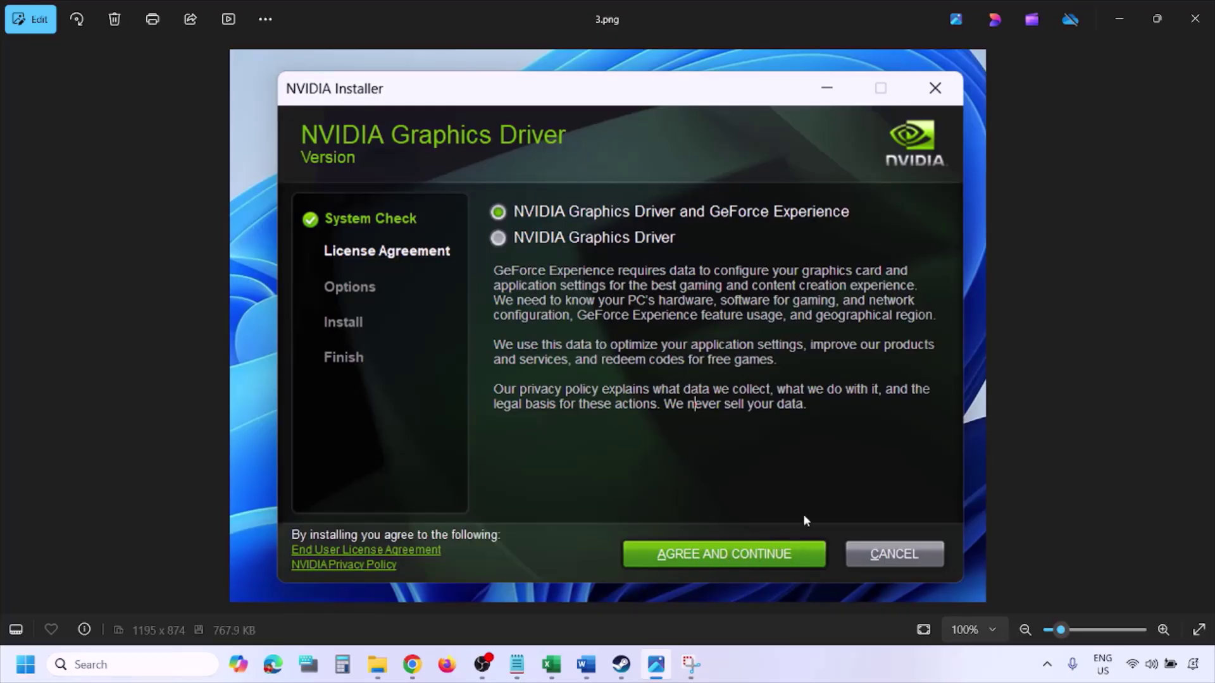
key("Right")
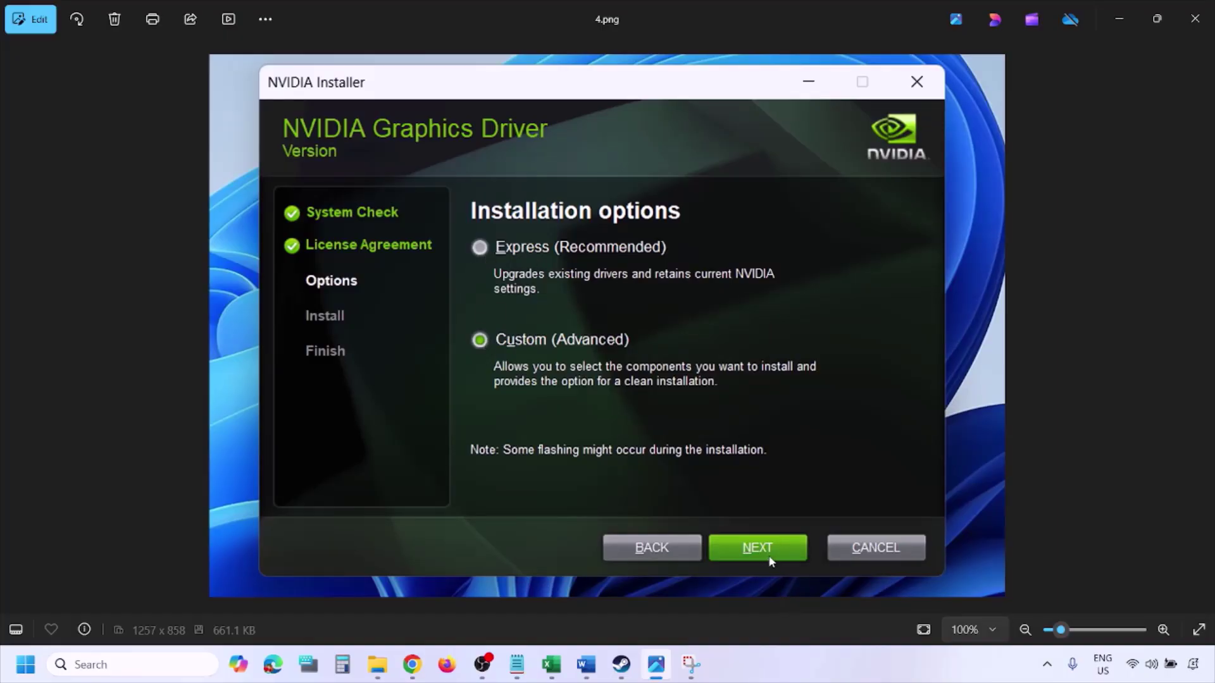
key("Right")
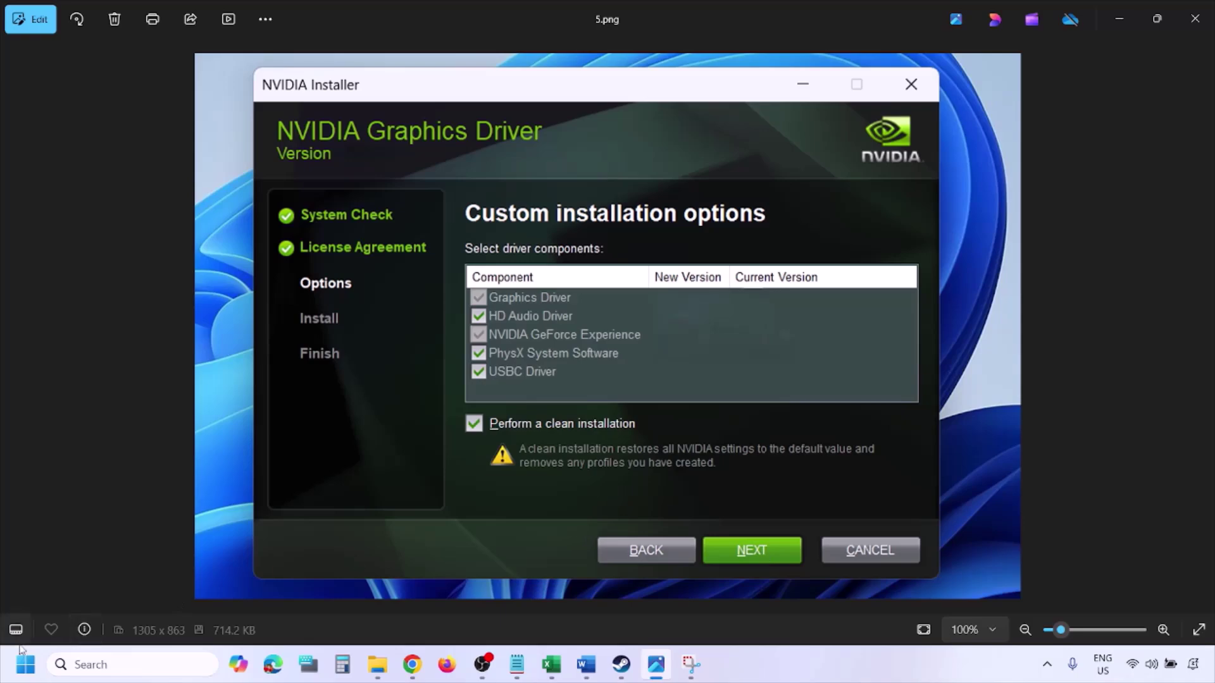
Display the Windows power options over the clean installation image and dismiss them.
left_click(25, 664)
left_click(461, 611)
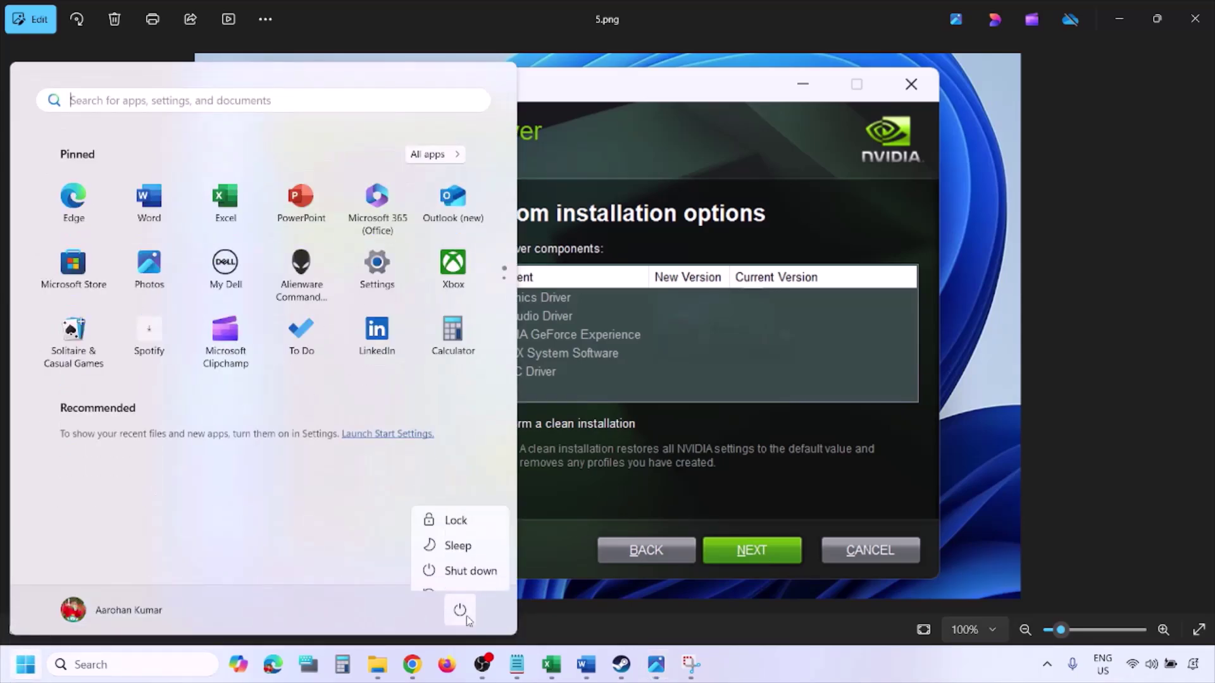
left_click(829, 673)
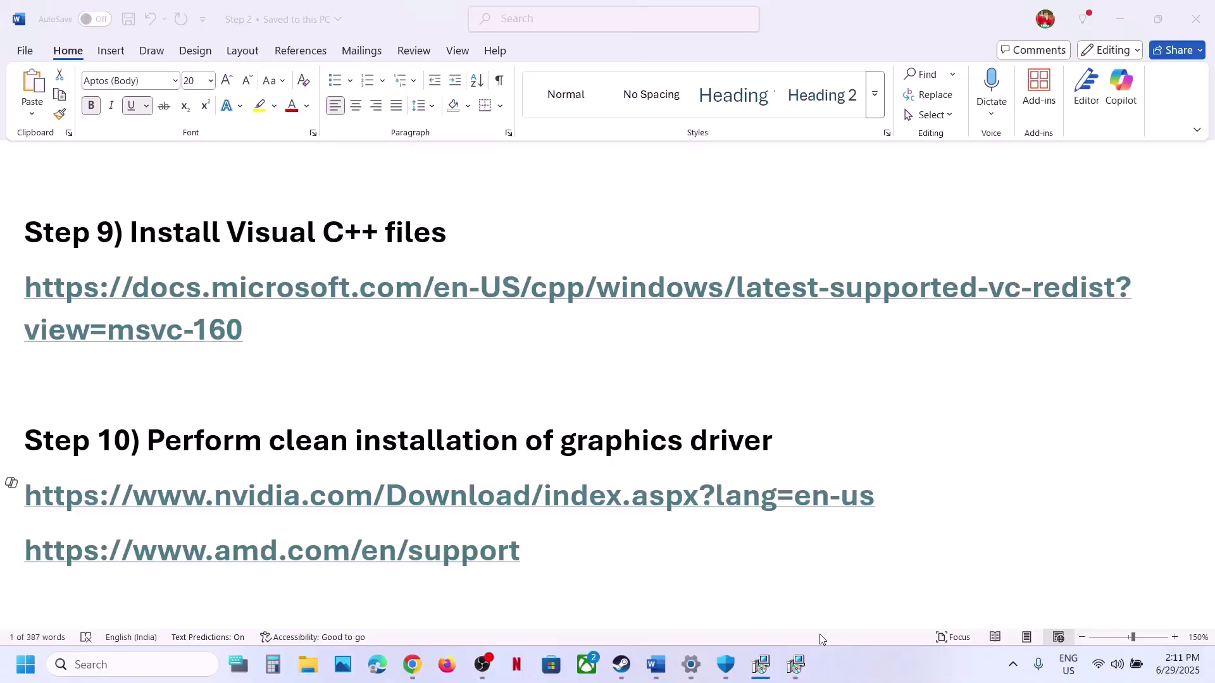
Copy the word "graphics" from Step 11 in the Word document and use it in Windows search to open Graphics settings.
scroll(528, 450, "down", 4)
scroll(527, 451, "up", 2)
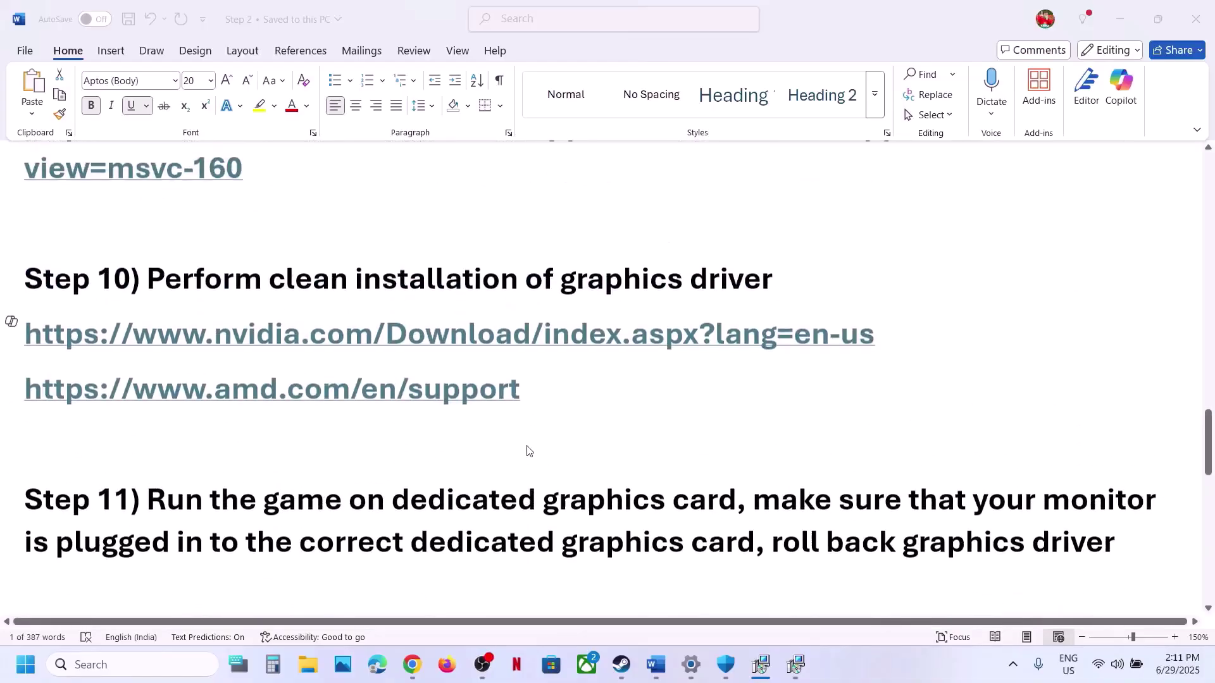
double_click(613, 507)
key("ctrl+c")
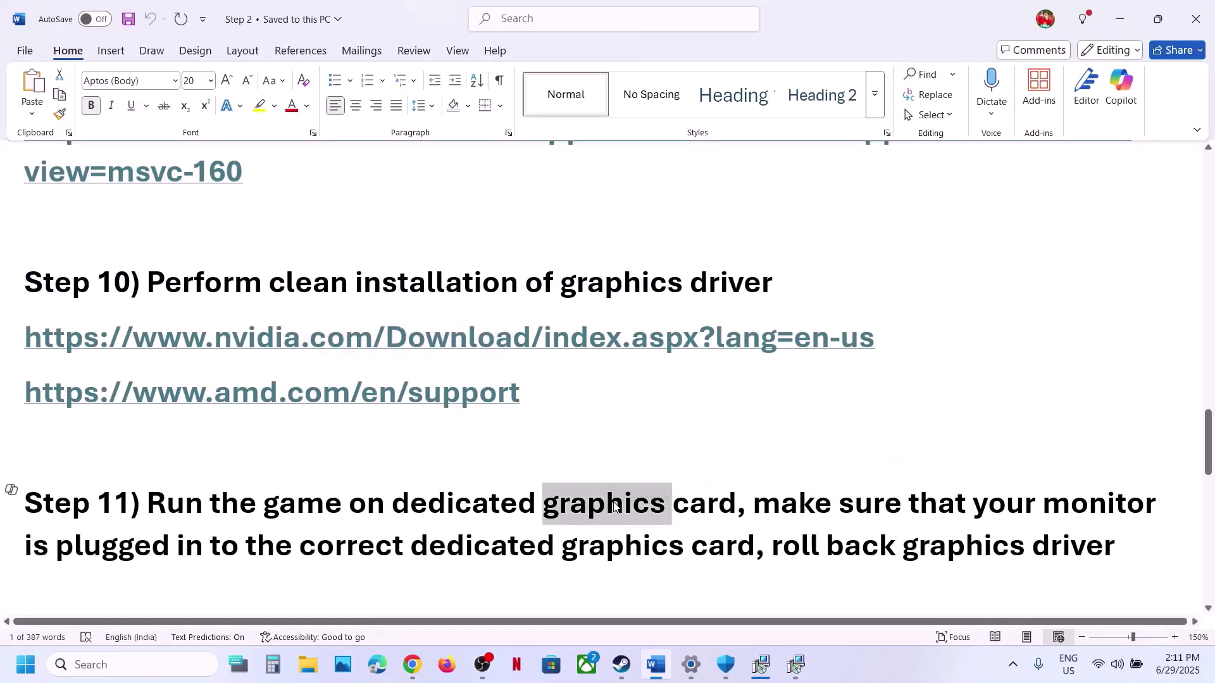
left_click(157, 666)
key("ctrl+v")
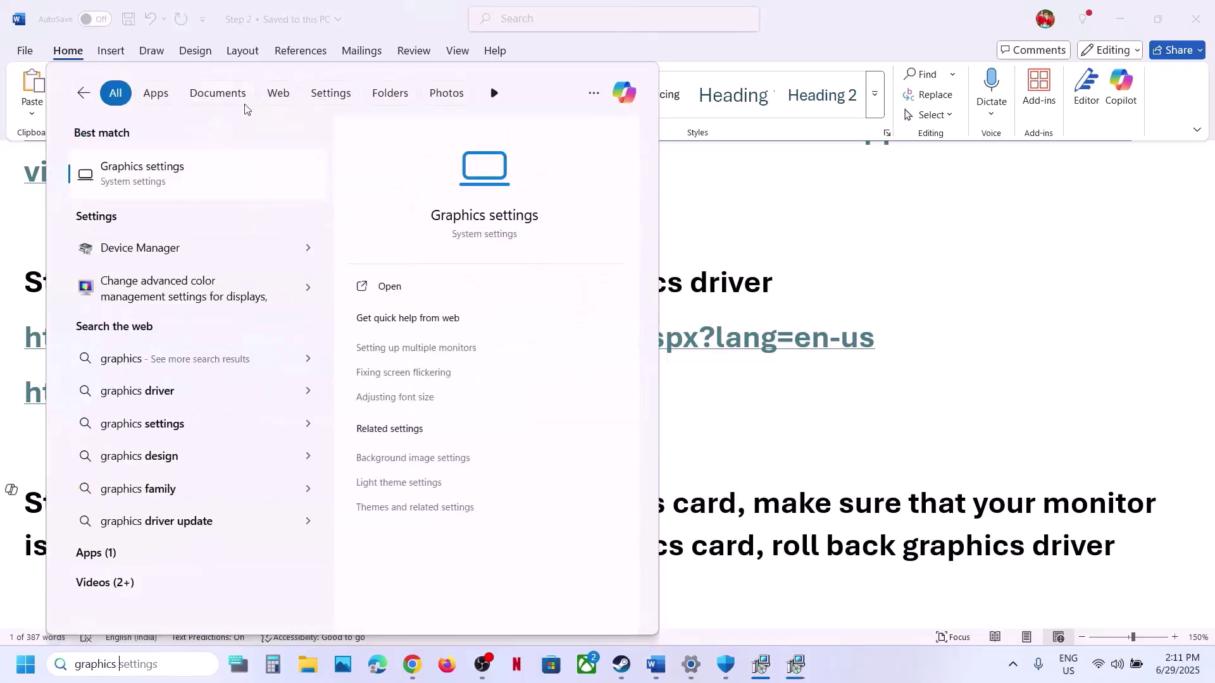
left_click(134, 165)
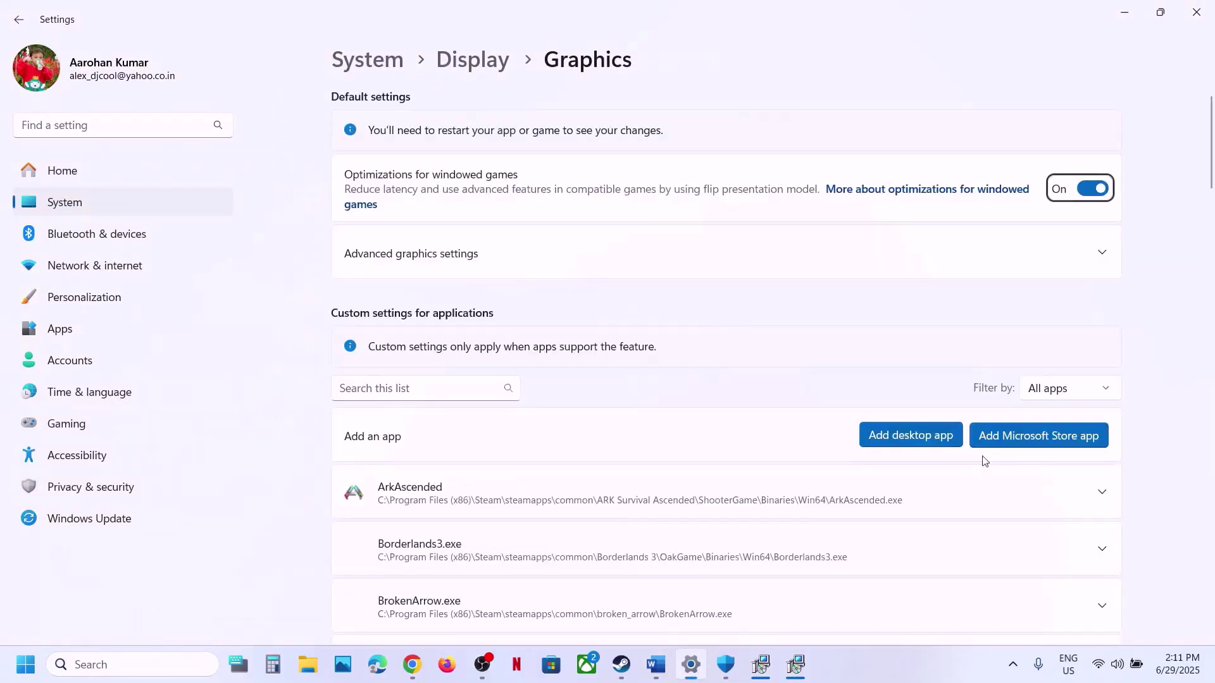
Add the UmamusumePrettyDerby application from Steam's common\UmamusumePrettyDerby folder as a desktop app in the custom graphics settings.
left_click(920, 434)
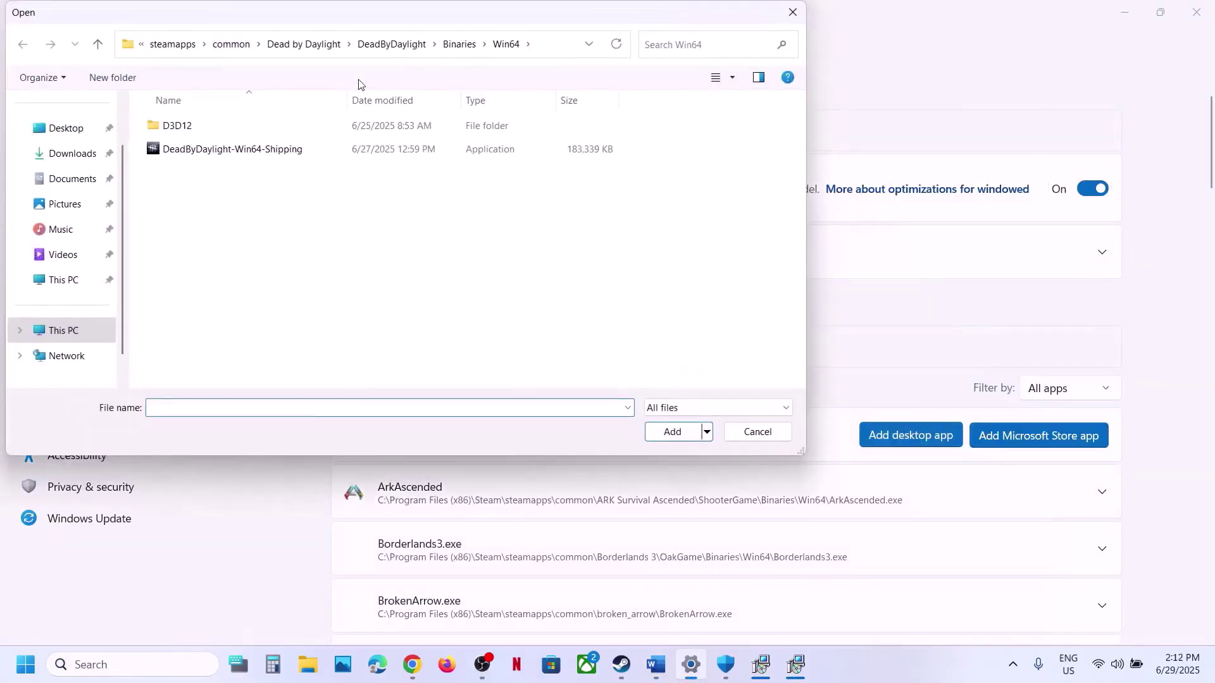
left_click(236, 51)
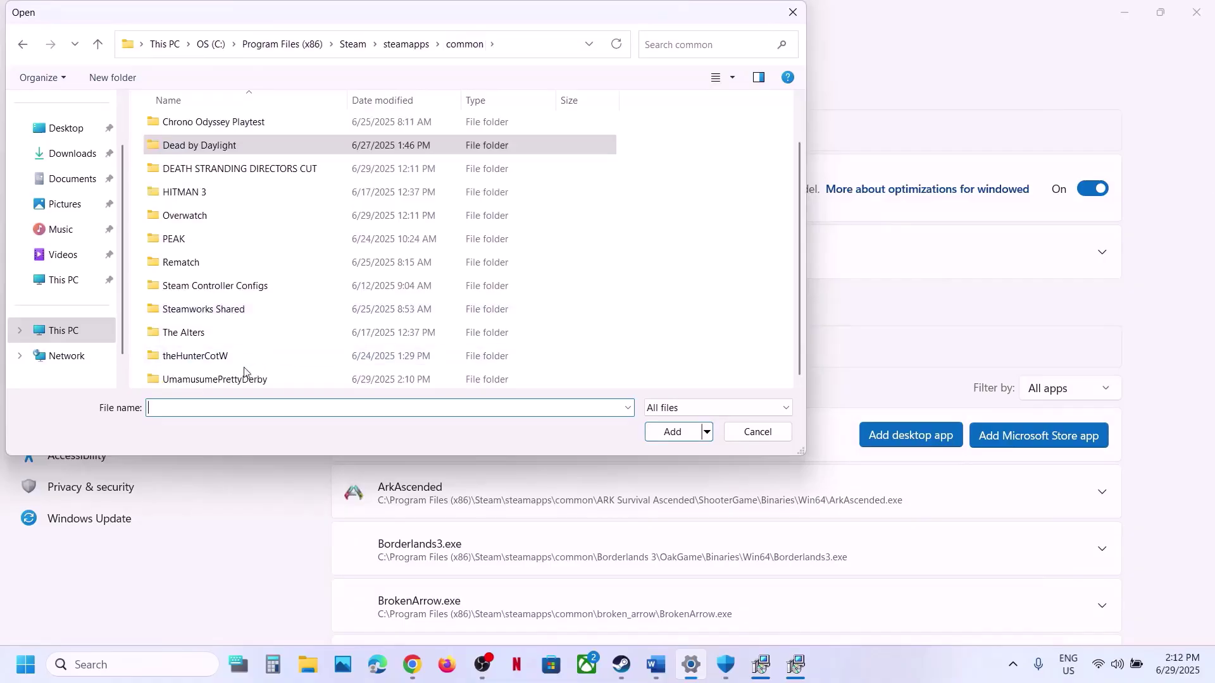
left_click(237, 378)
double_click(237, 378)
left_click(192, 151)
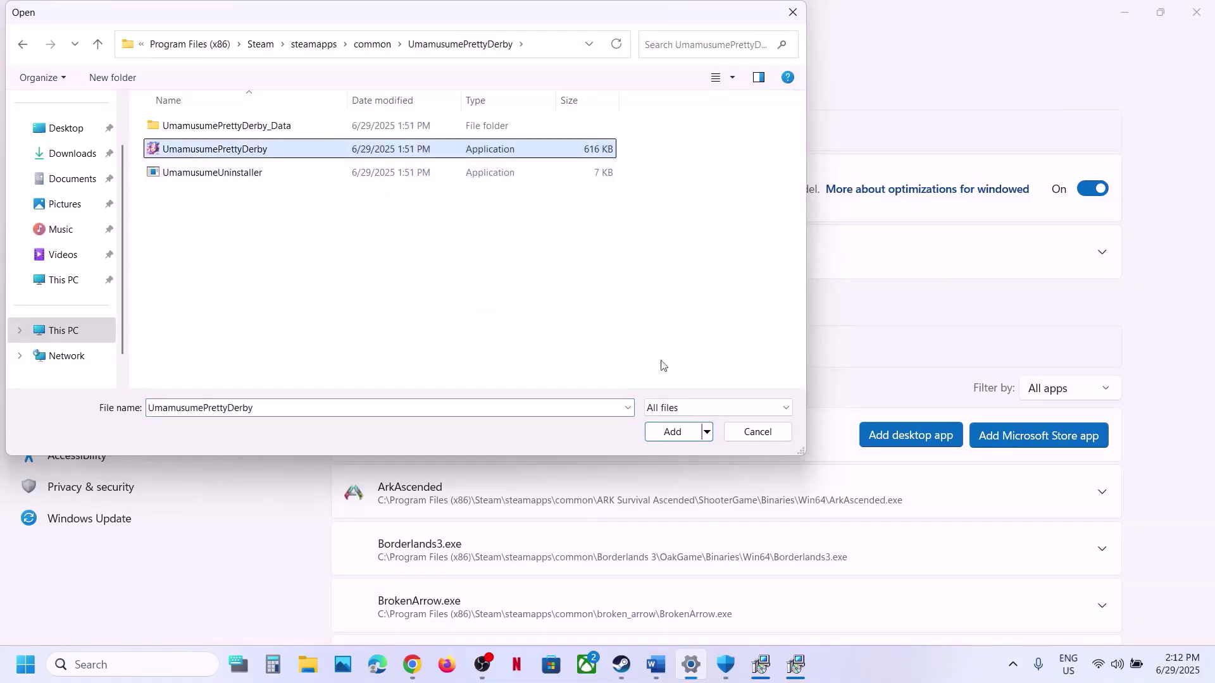
left_click(670, 432)
Set UmamusumePrettyDerby's GPU preference to High Performance (NVIDIA GeForce RTX 3050 Laptop GPU) and close Settings.
scroll(570, 442, "down", 15)
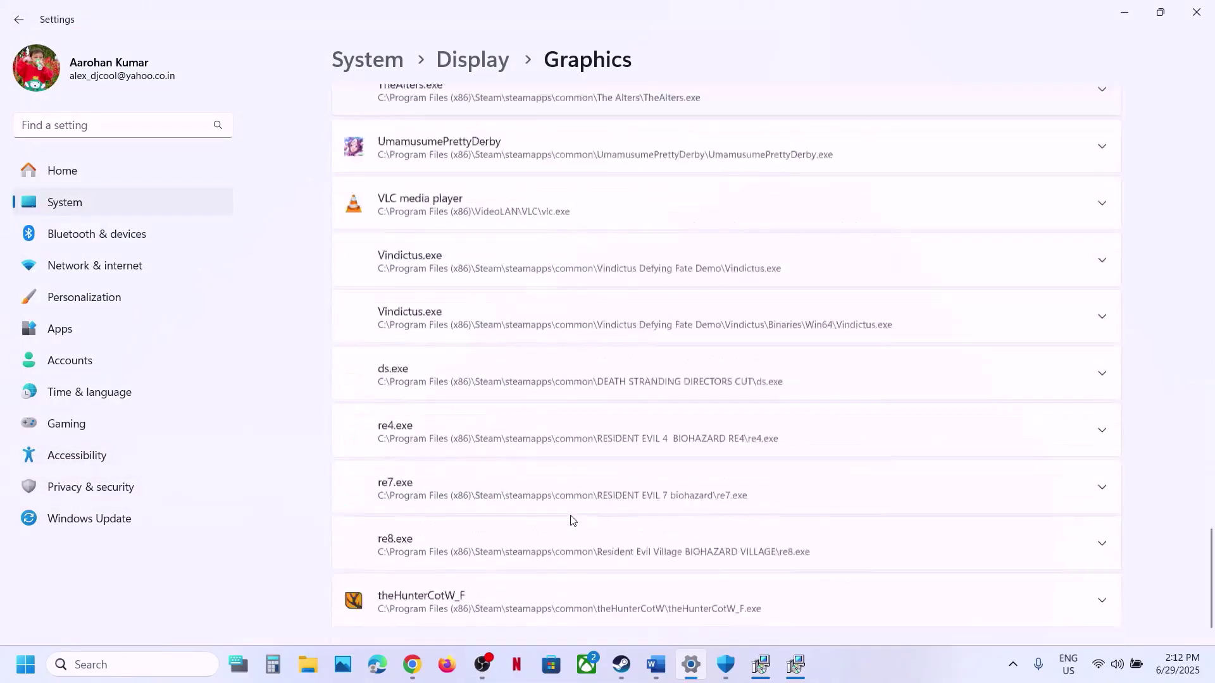
scroll(571, 520, "up", 5)
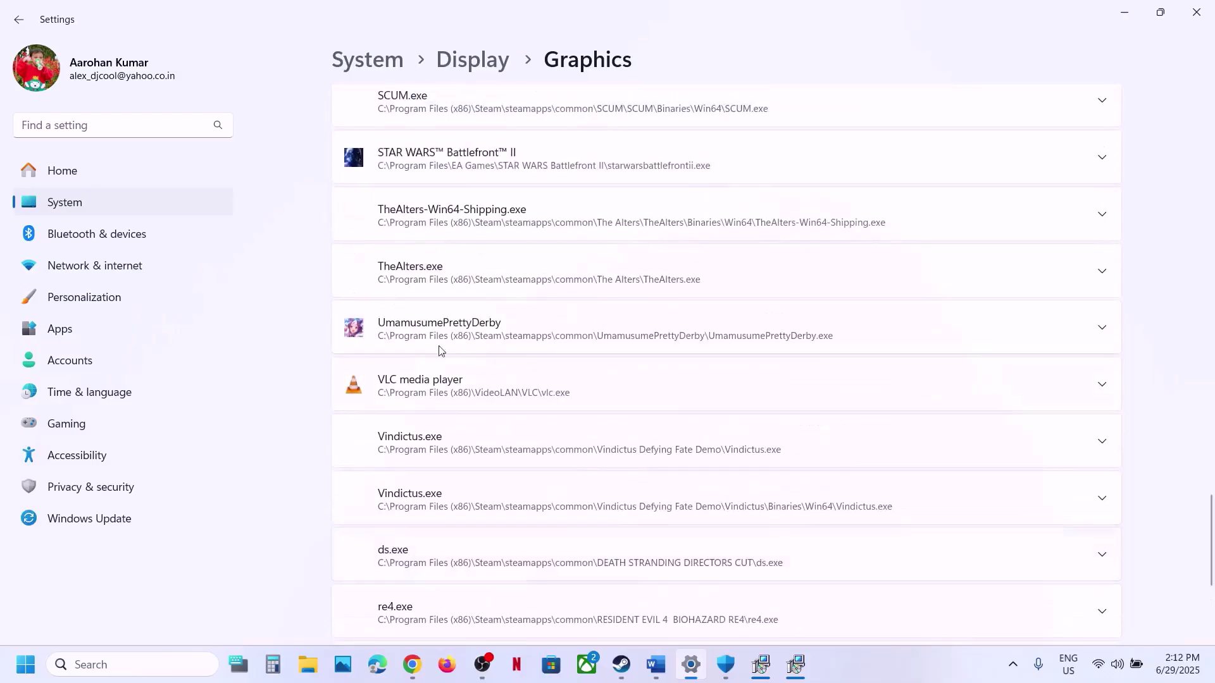
left_click(426, 339)
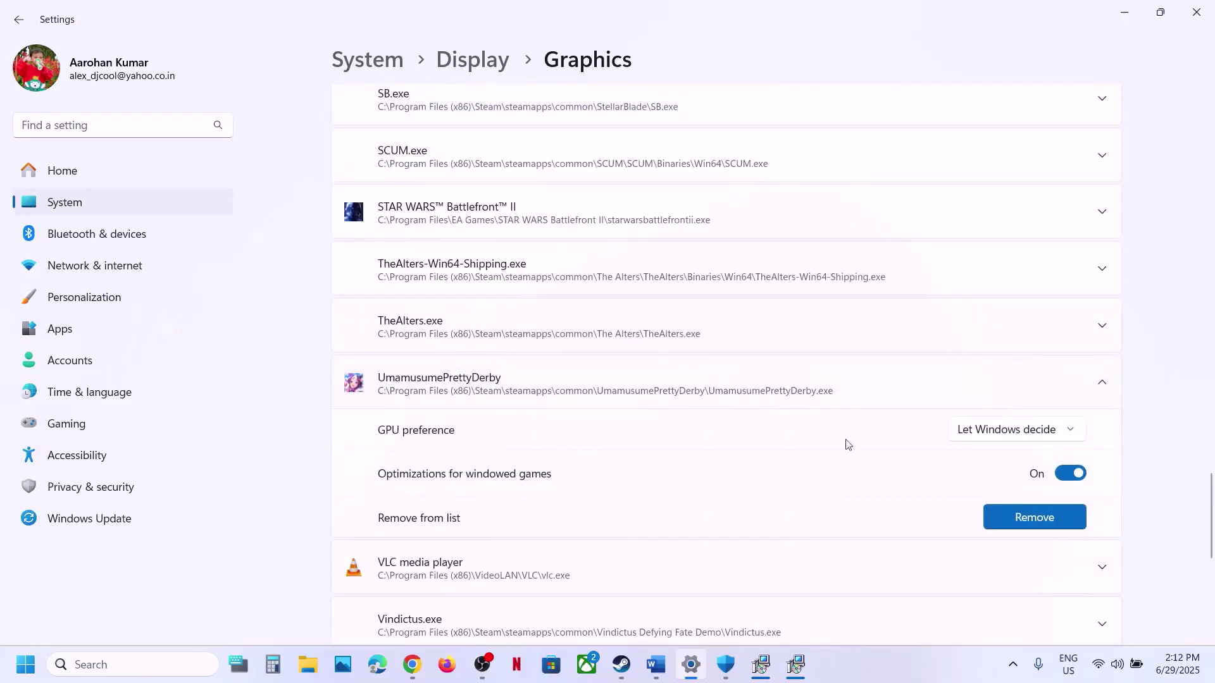
left_click(964, 436)
left_click(987, 486)
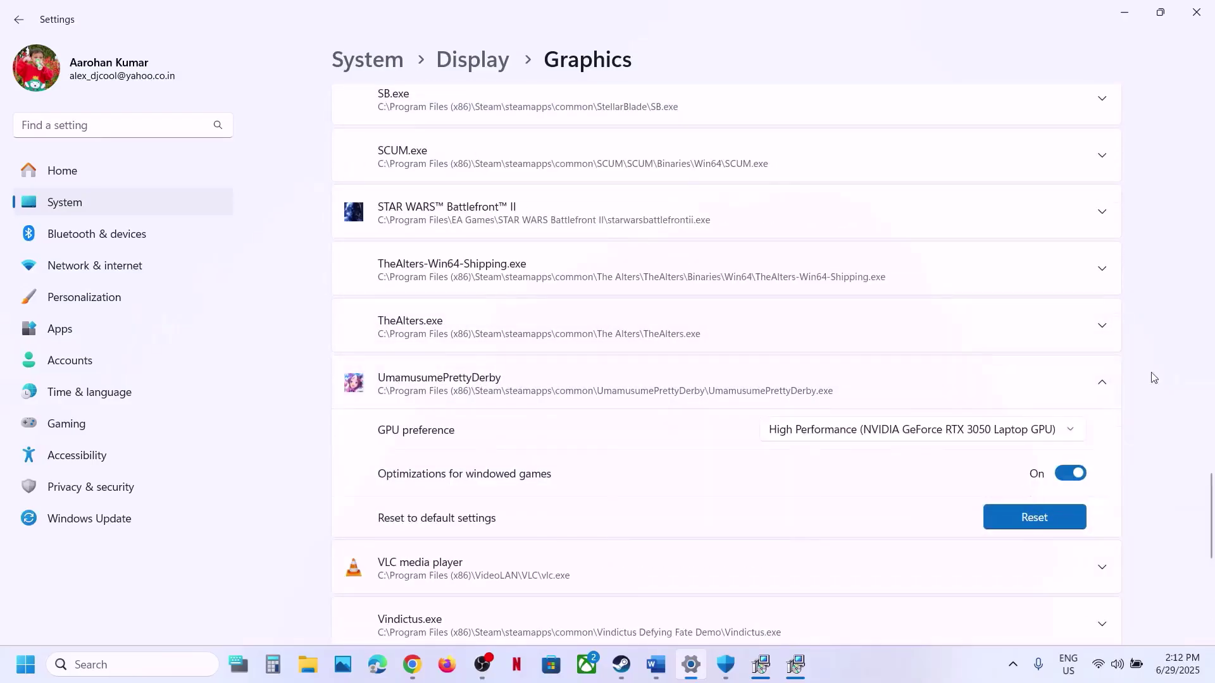
left_click(1196, 12)
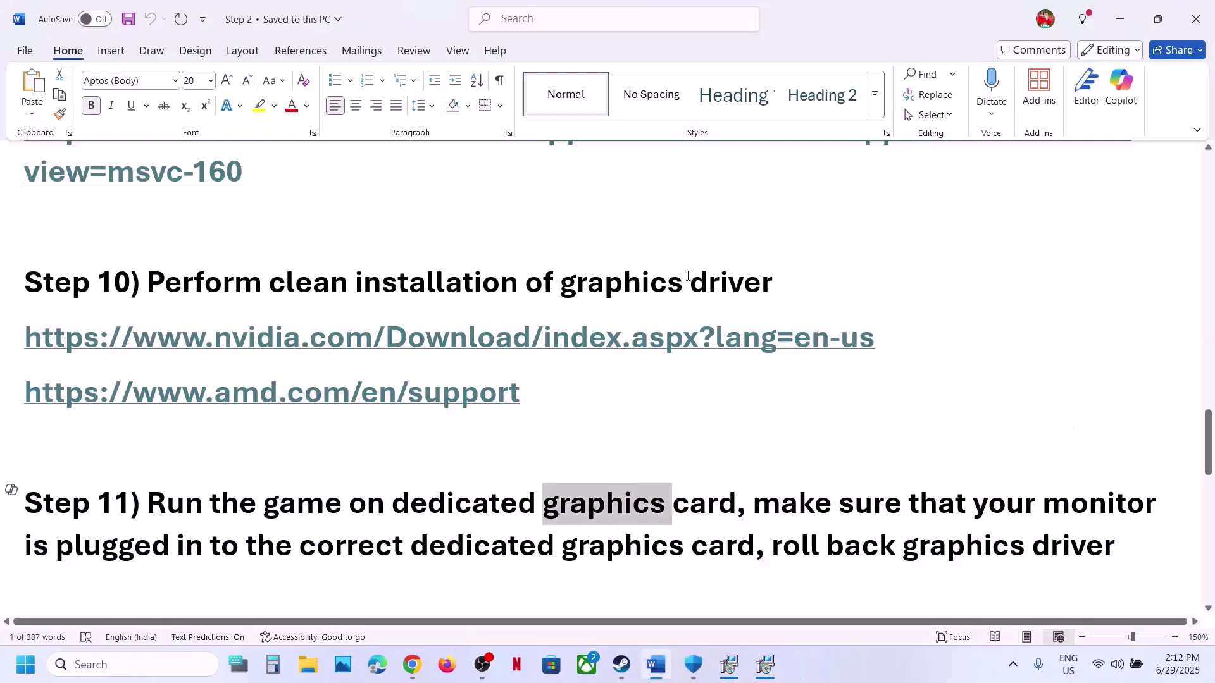
Highlight Step 12 on updating Windows in the Word document and check for updates in Windows Update.
scroll(492, 489, "down", 4)
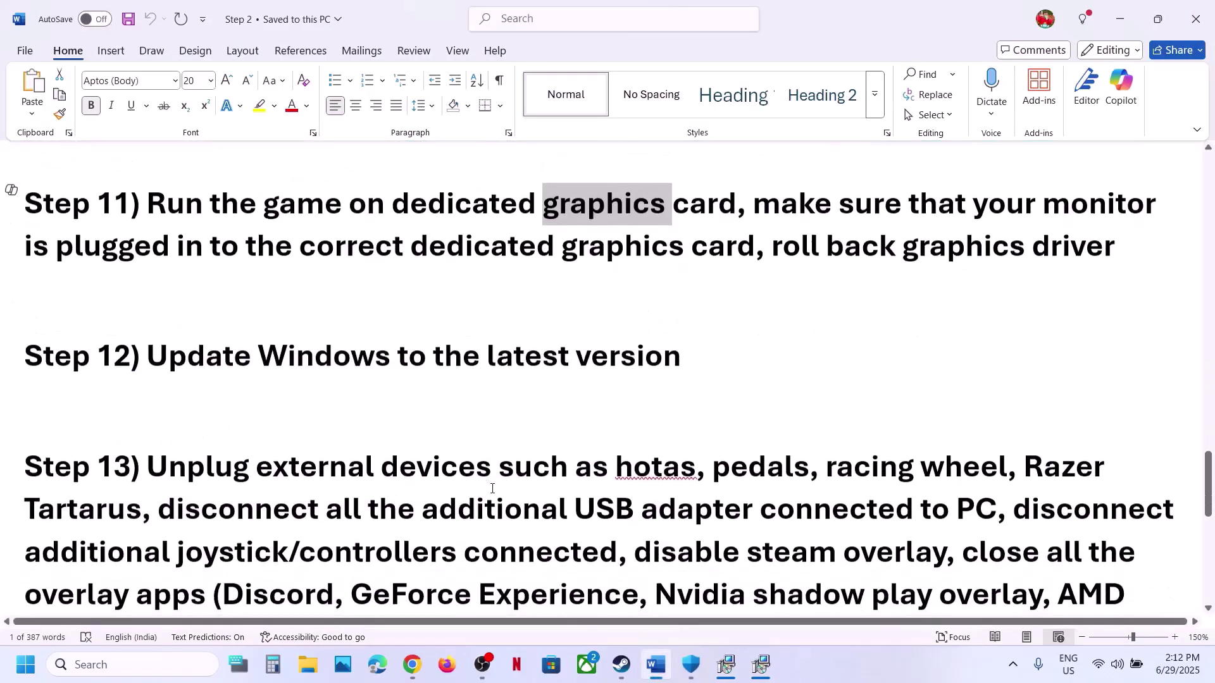
left_click_drag(147, 479, 697, 478)
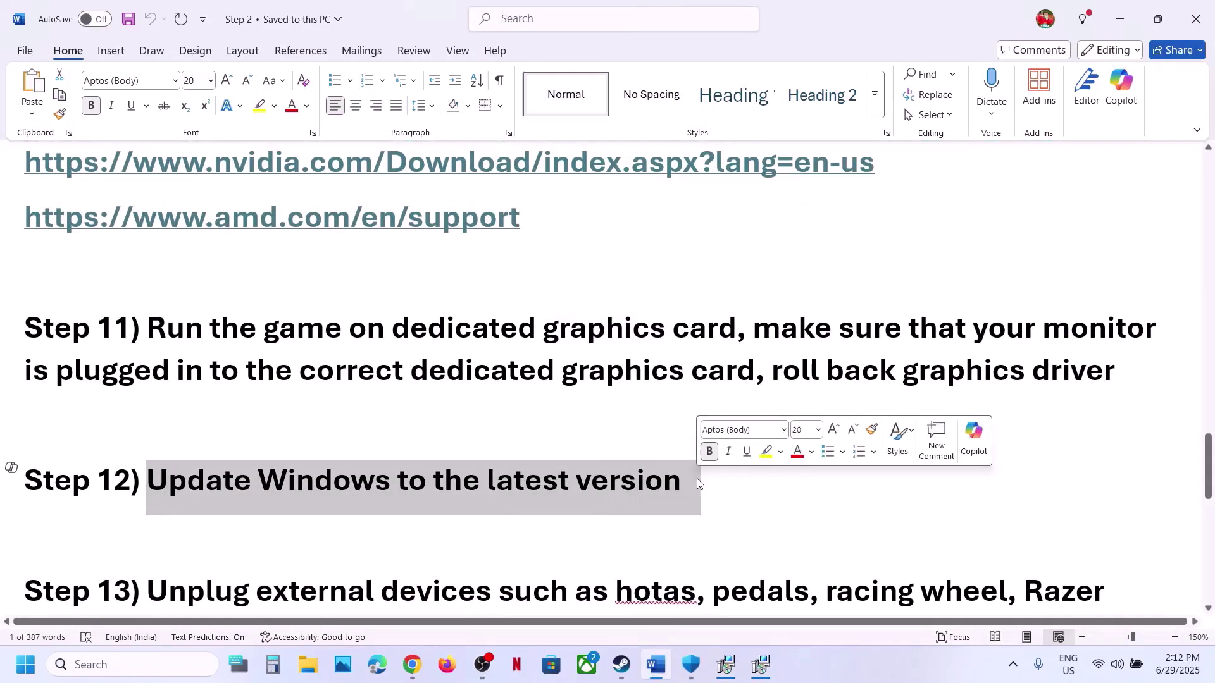
key("super+i")
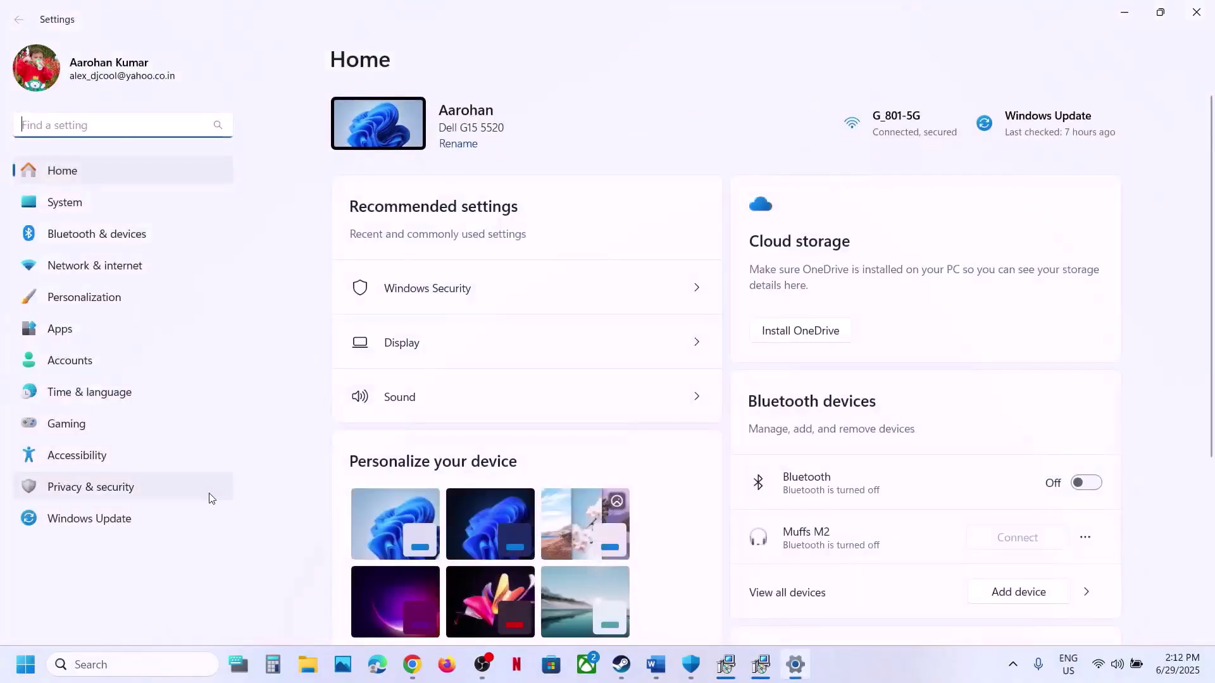
left_click(126, 517)
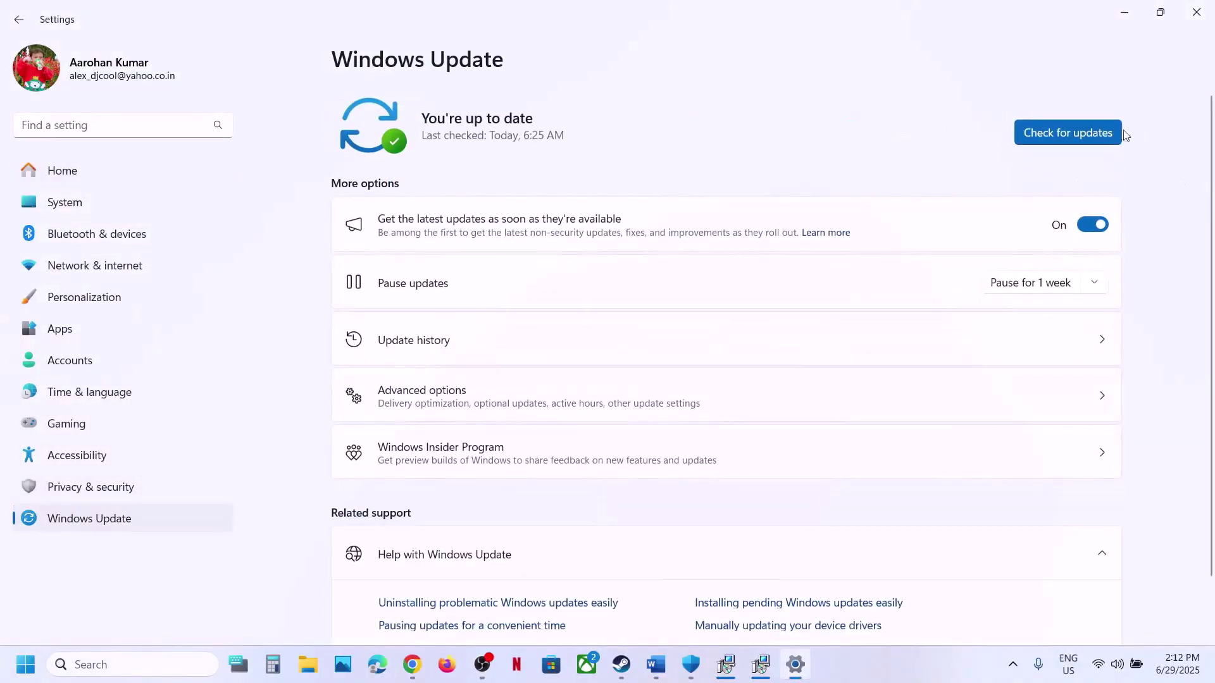
left_click(1086, 133)
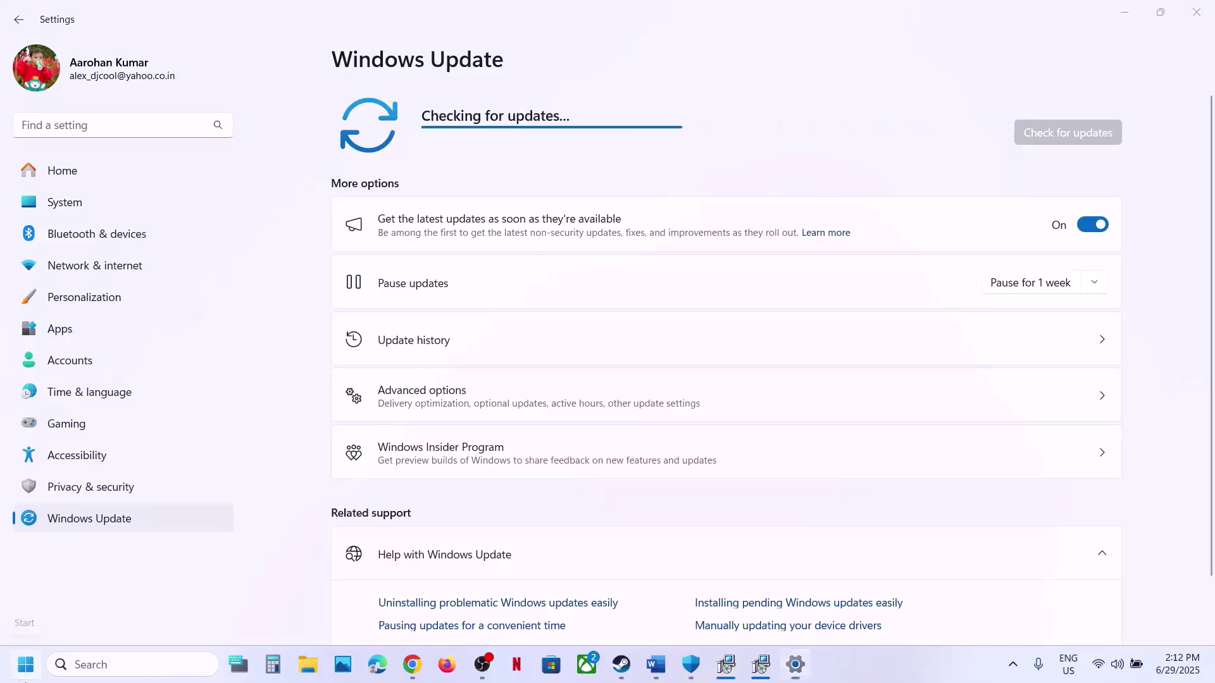
Show the Start menu's power options, including Restart, and switch back to the troubleshooting document in Word.
key("super")
left_click(460, 609)
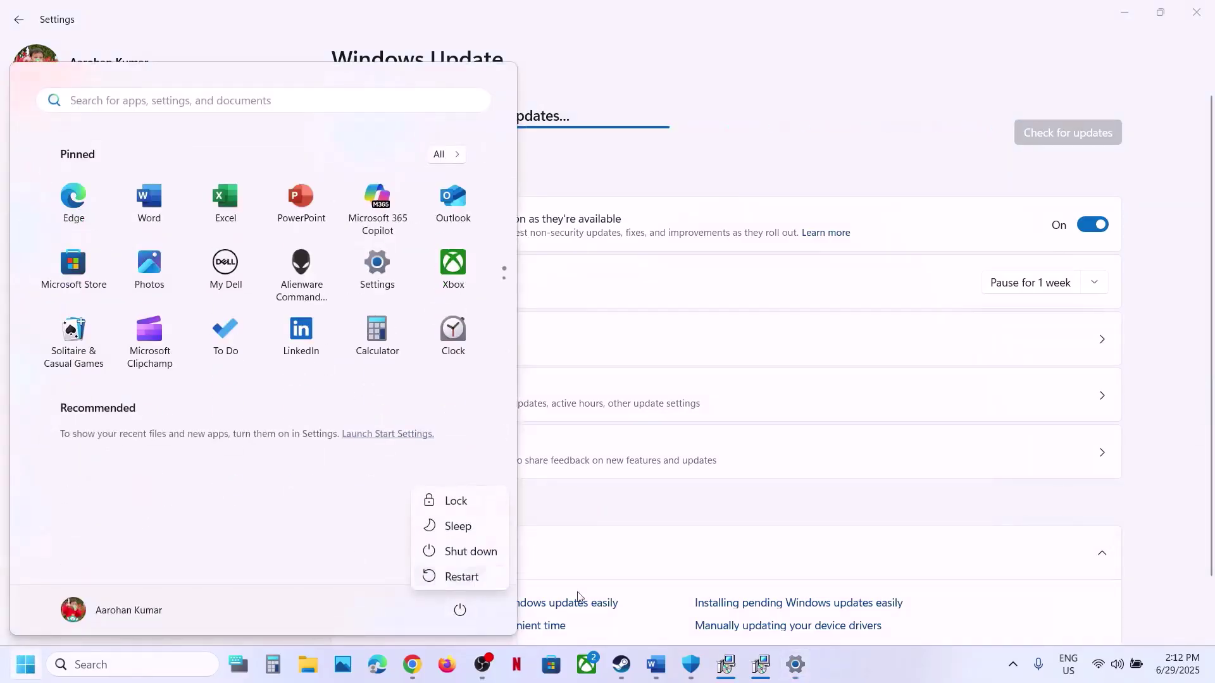
left_click(656, 664)
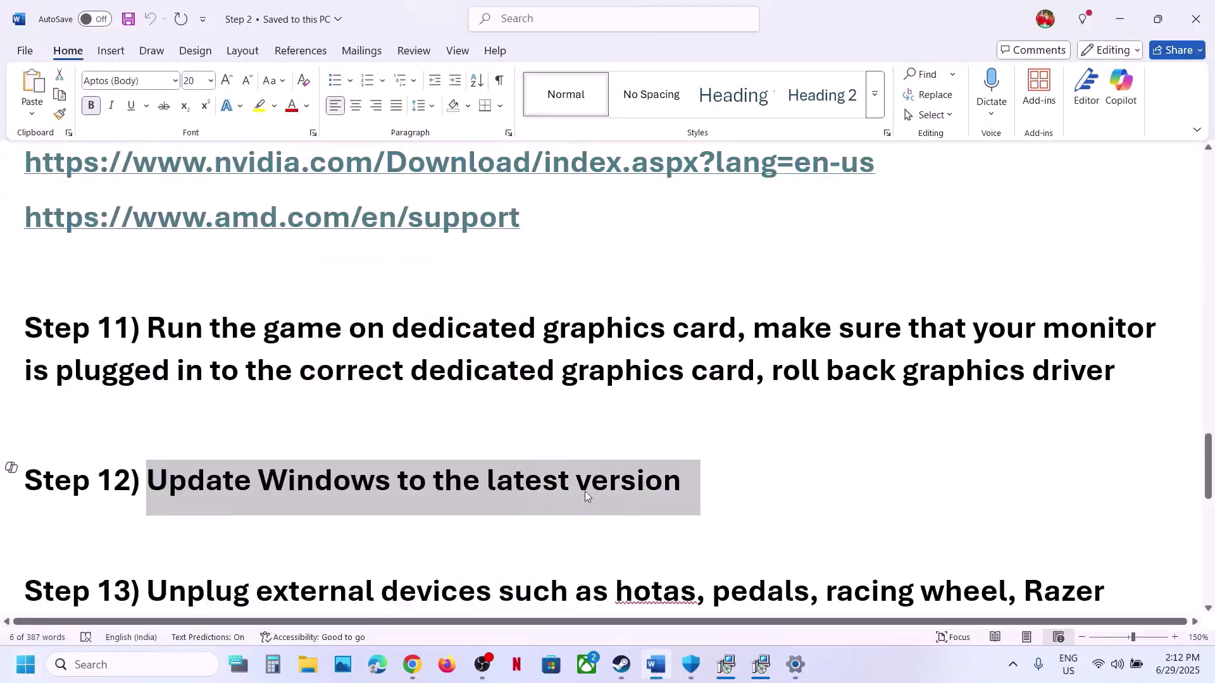
Underline the opening of Step 13 in the document, from "Unplug external devices" through "disable steam overlay, close".
scroll(585, 493, "down", 3)
scroll(585, 492, "down", 5)
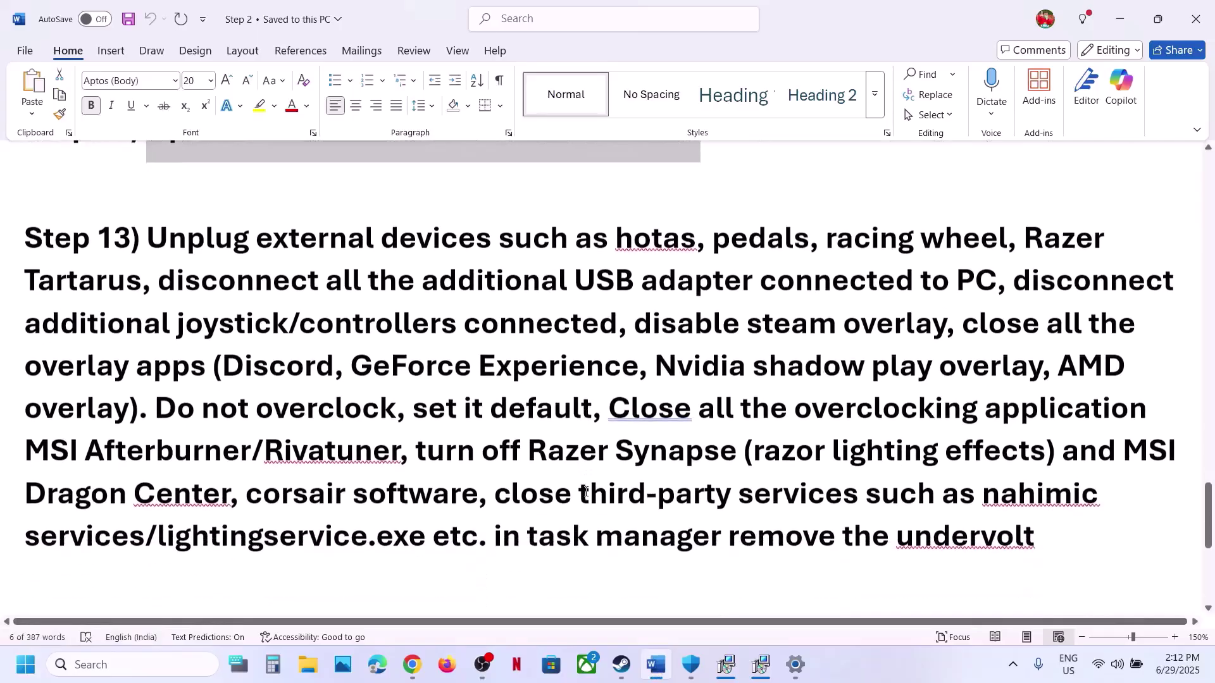
left_click_drag(147, 244, 1017, 311)
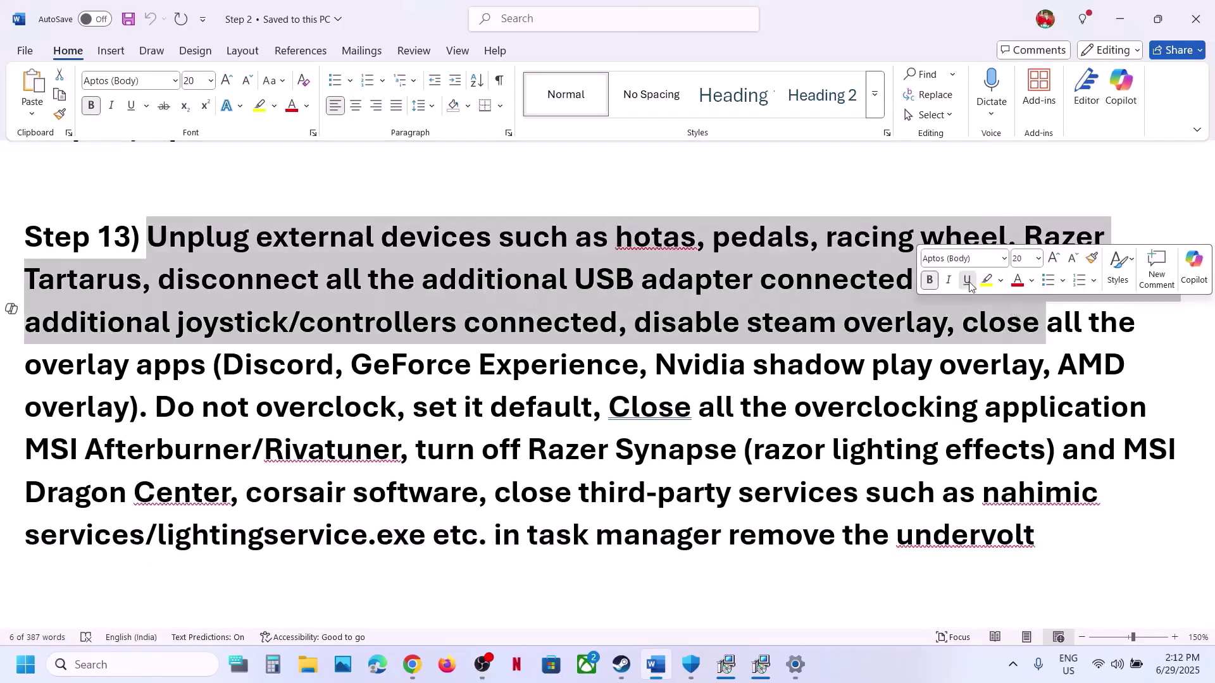
key("ctrl+u")
left_click(724, 279)
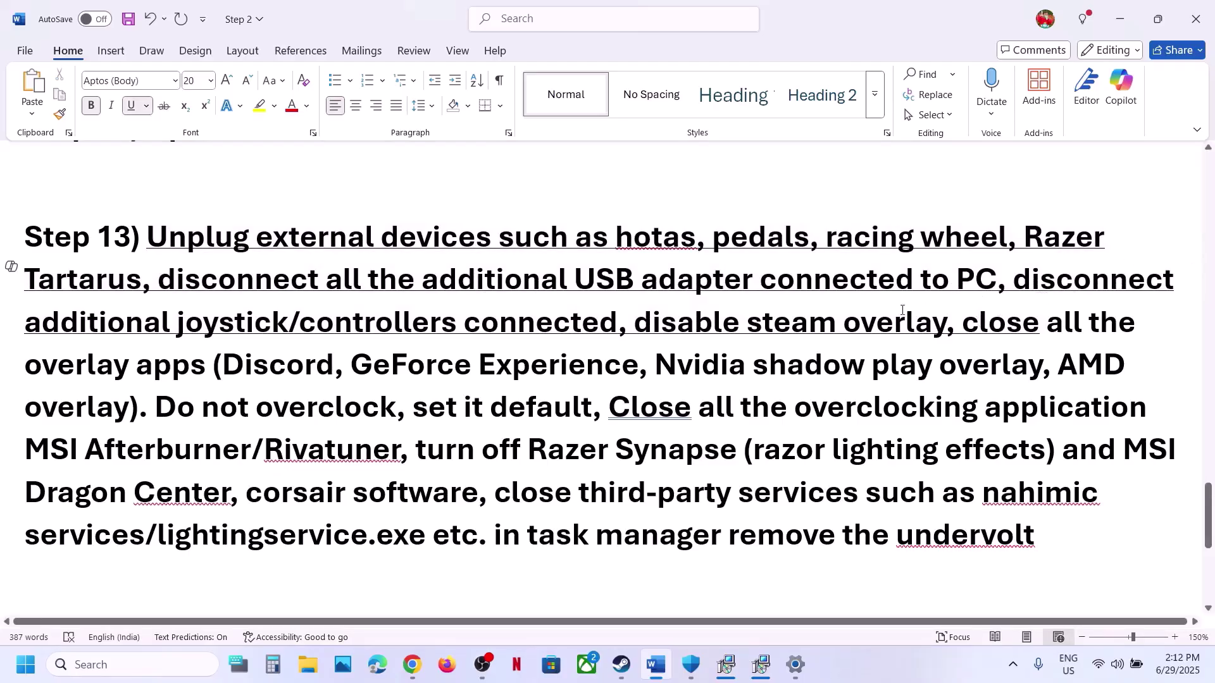
Highlight "disable steam overlay" in Step 13 and turn off the in-game Steam Overlay in Umamusume: Pretty Derby's properties in Steam.
left_click_drag(1013, 281, 946, 324)
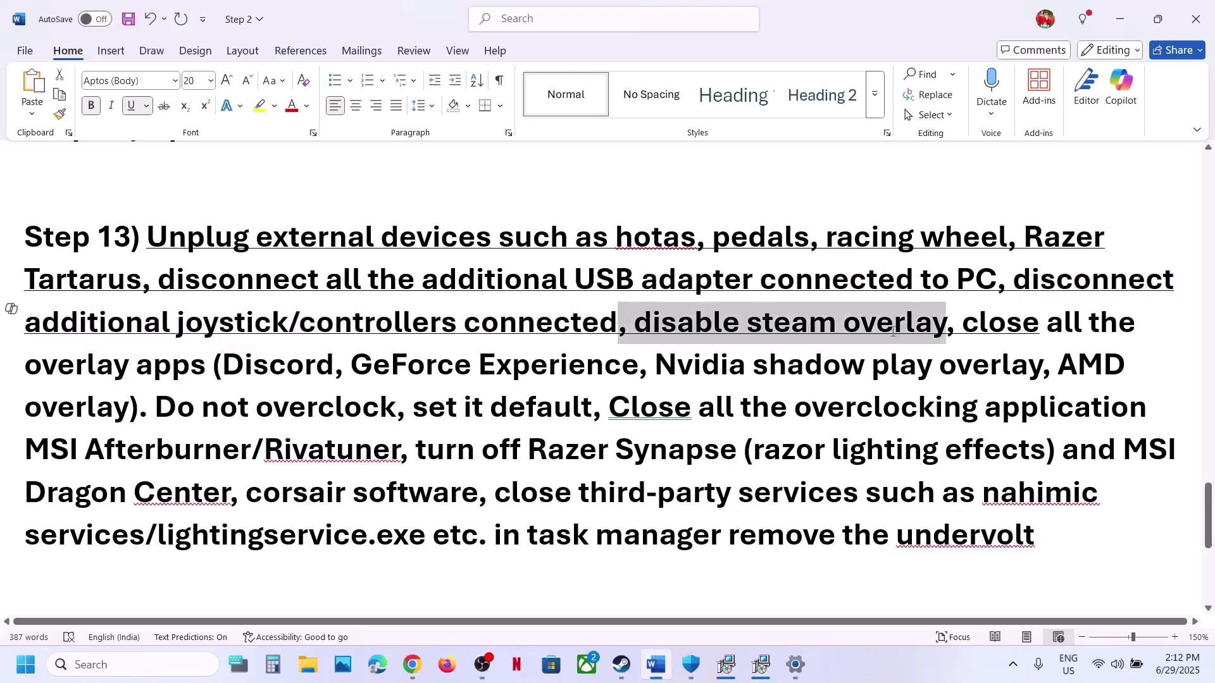
left_click(621, 665)
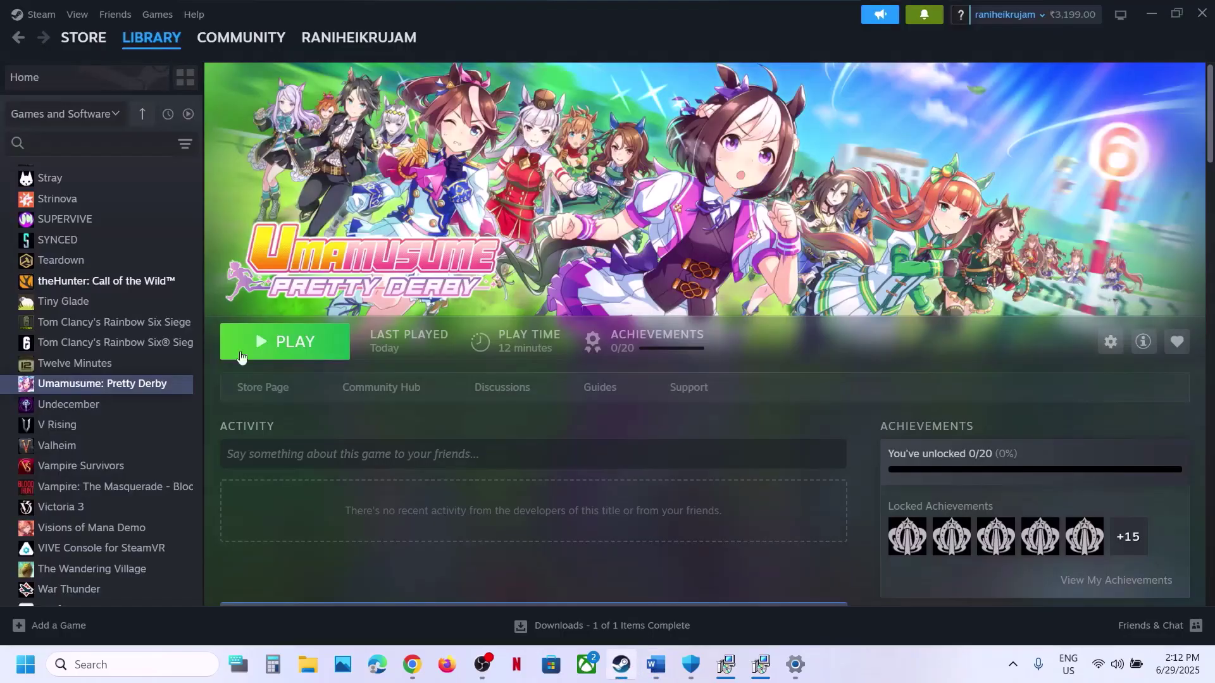
right_click(105, 384)
left_click(150, 501)
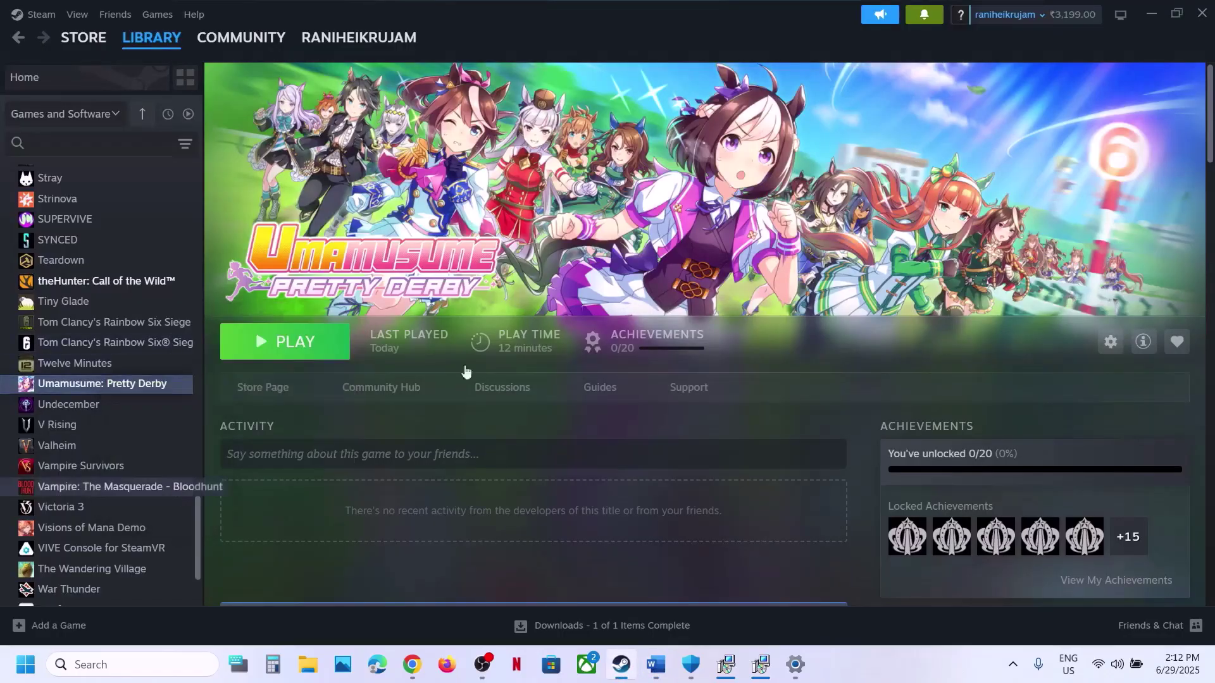
left_click(897, 166)
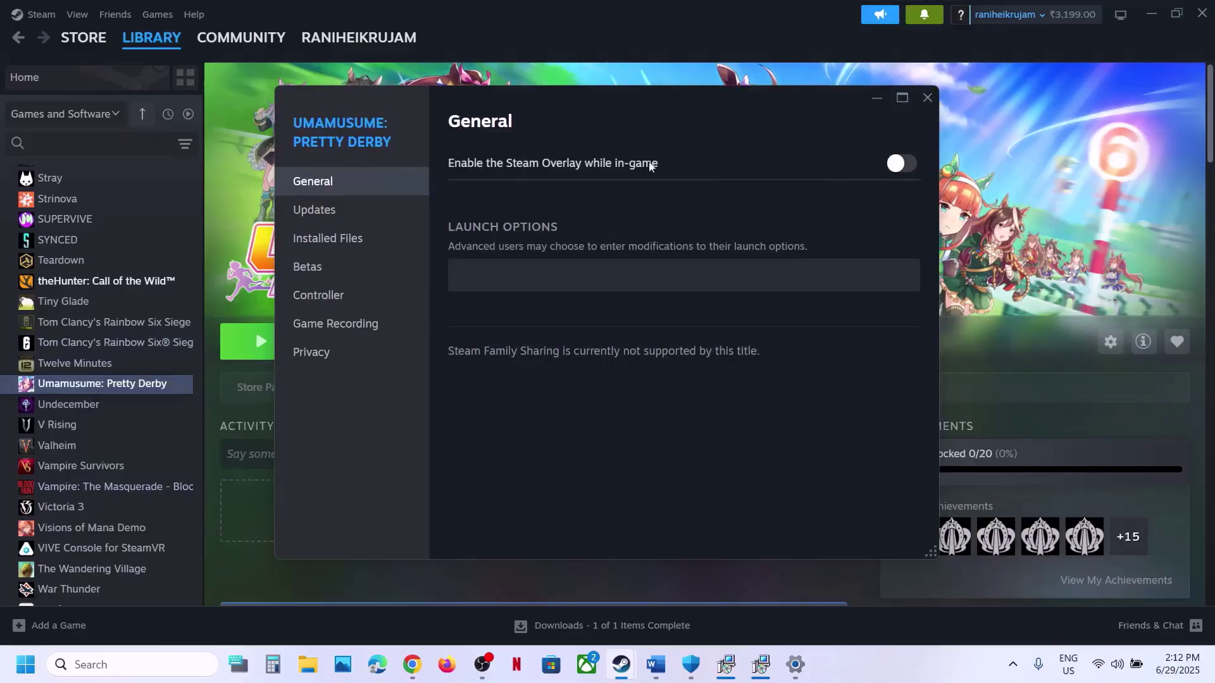
left_click(928, 98)
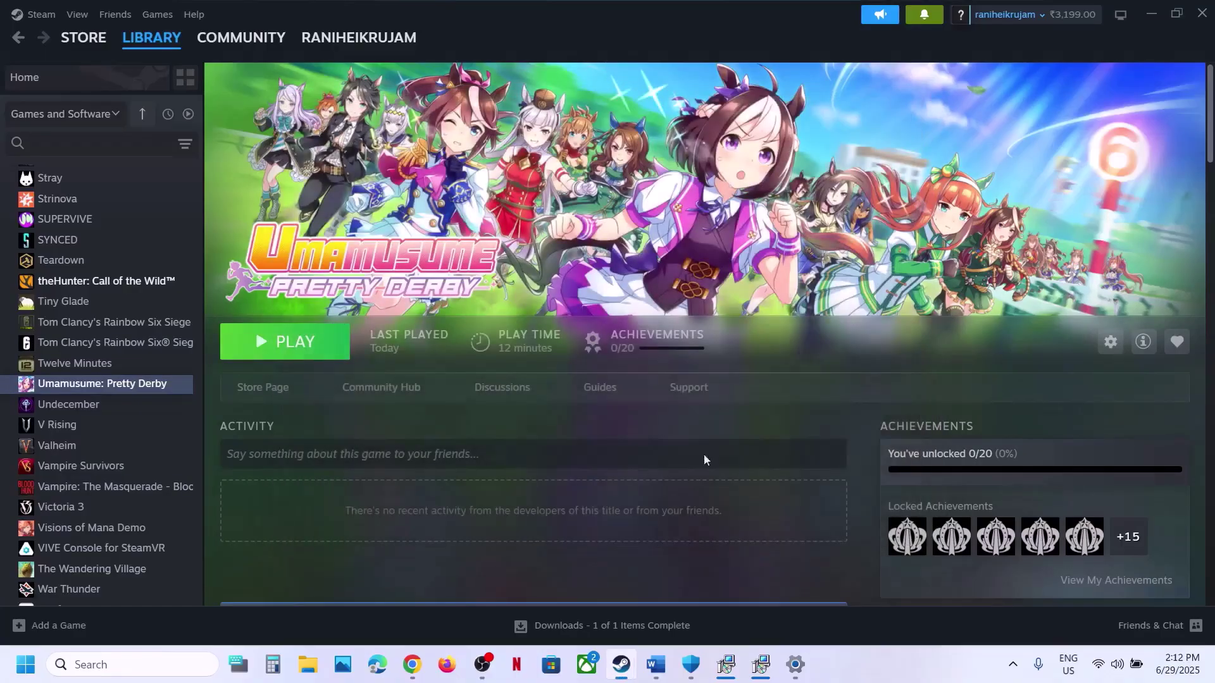
Return to the Word document and replace "GeForce Experience" with "Nvidia app" in Step 13's list of overlay apps.
left_click(656, 665)
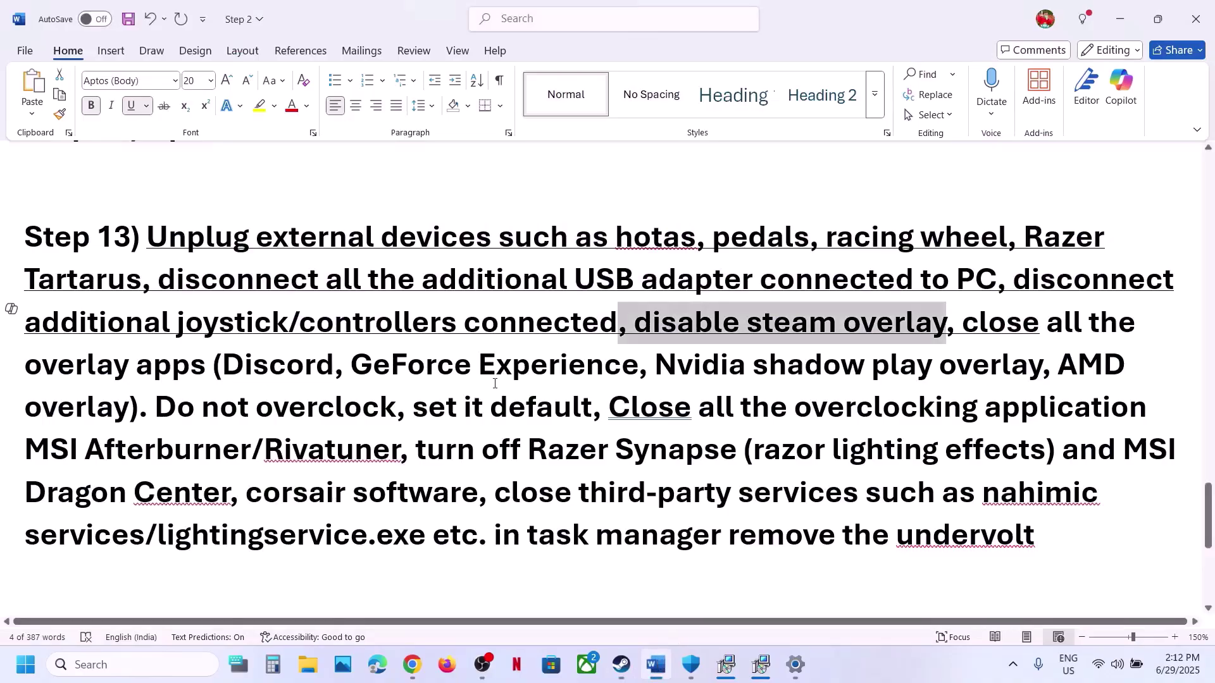
double_click(266, 364)
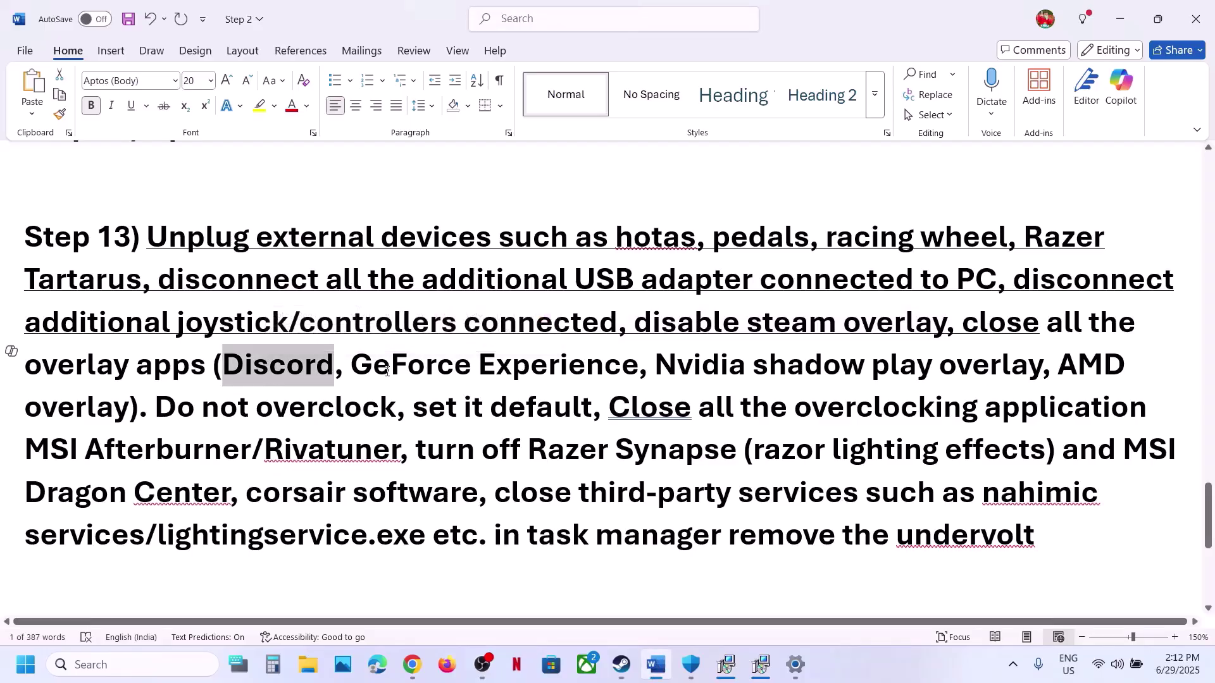
left_click_drag(366, 370, 638, 371)
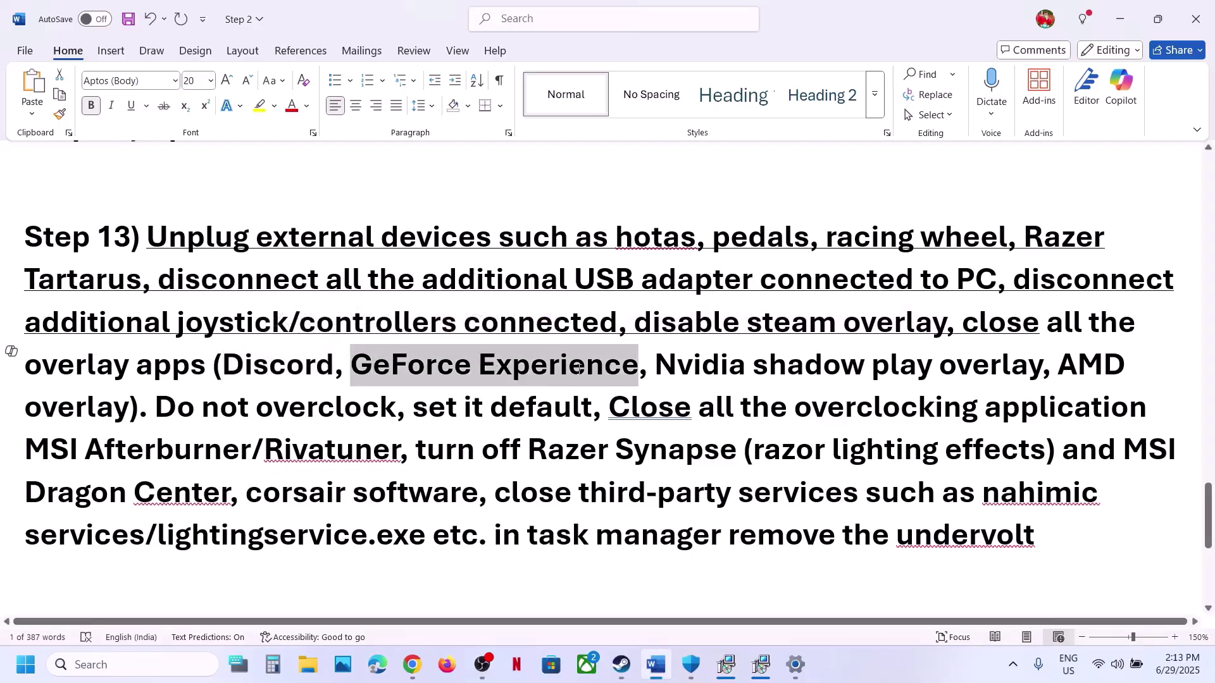
type("Nvidia app")
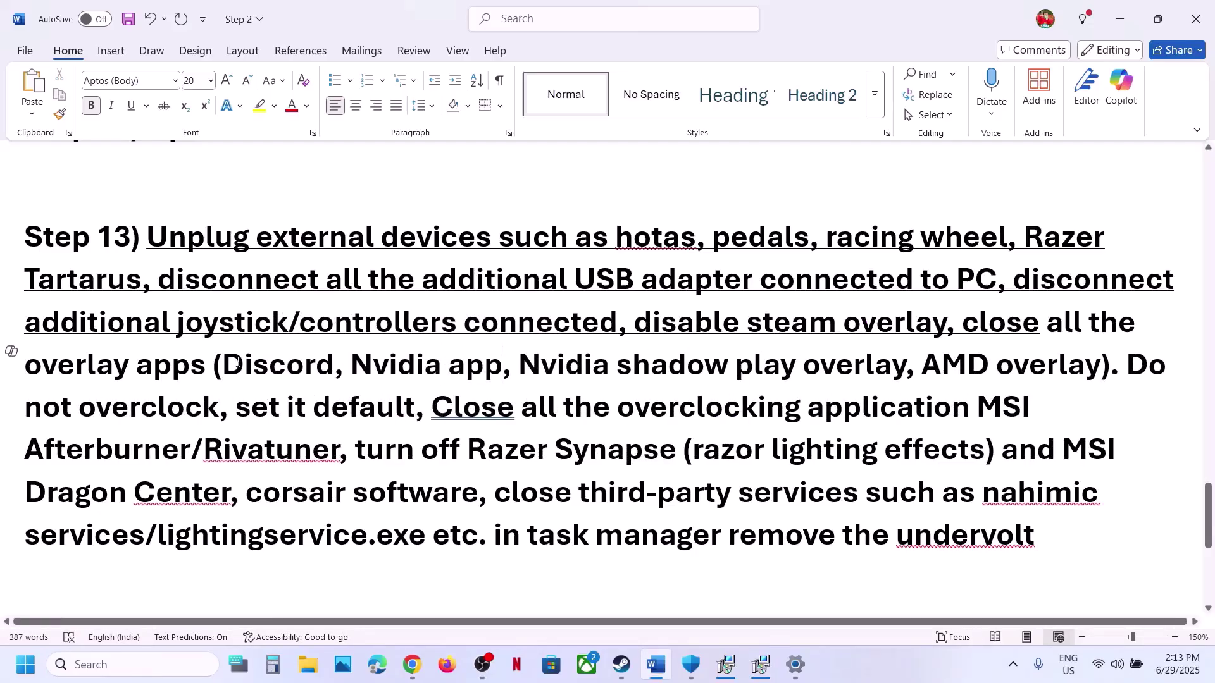
Highlight the rest of Step 13 phrase by phrase: closing overlay apps, not overclocking, closing overclocking applications, and turning off Razer Synapse and third-party services.
left_click_drag(963, 327, 435, 380)
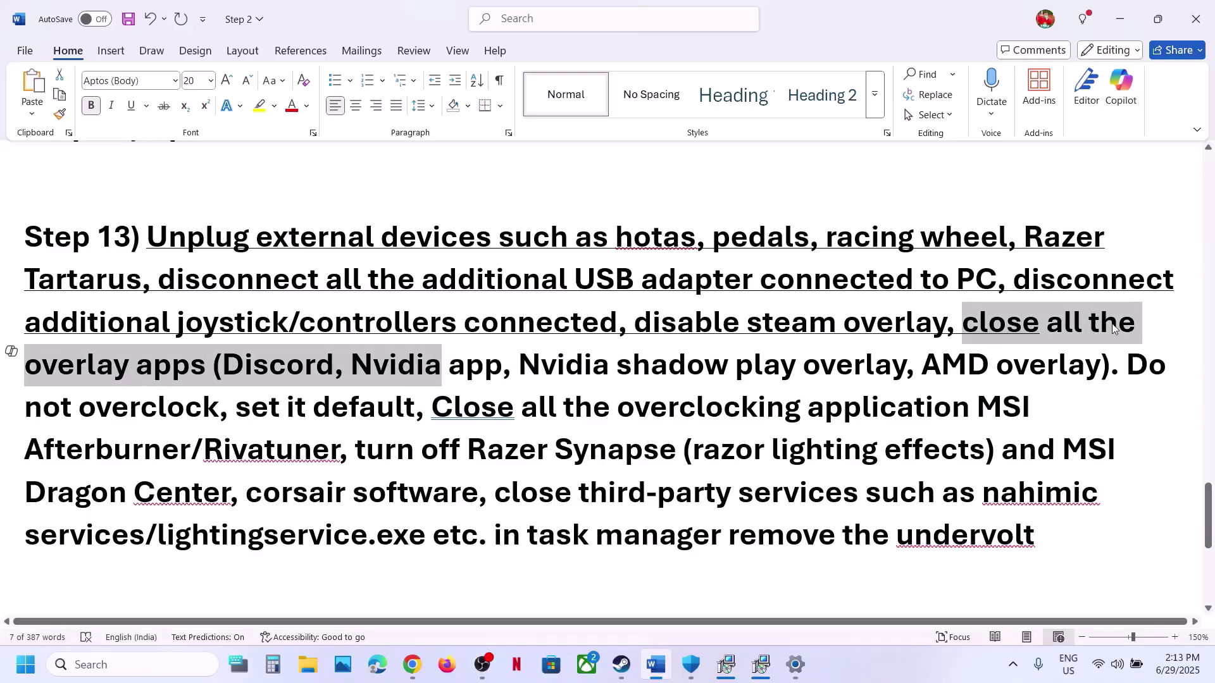
left_click(1139, 376)
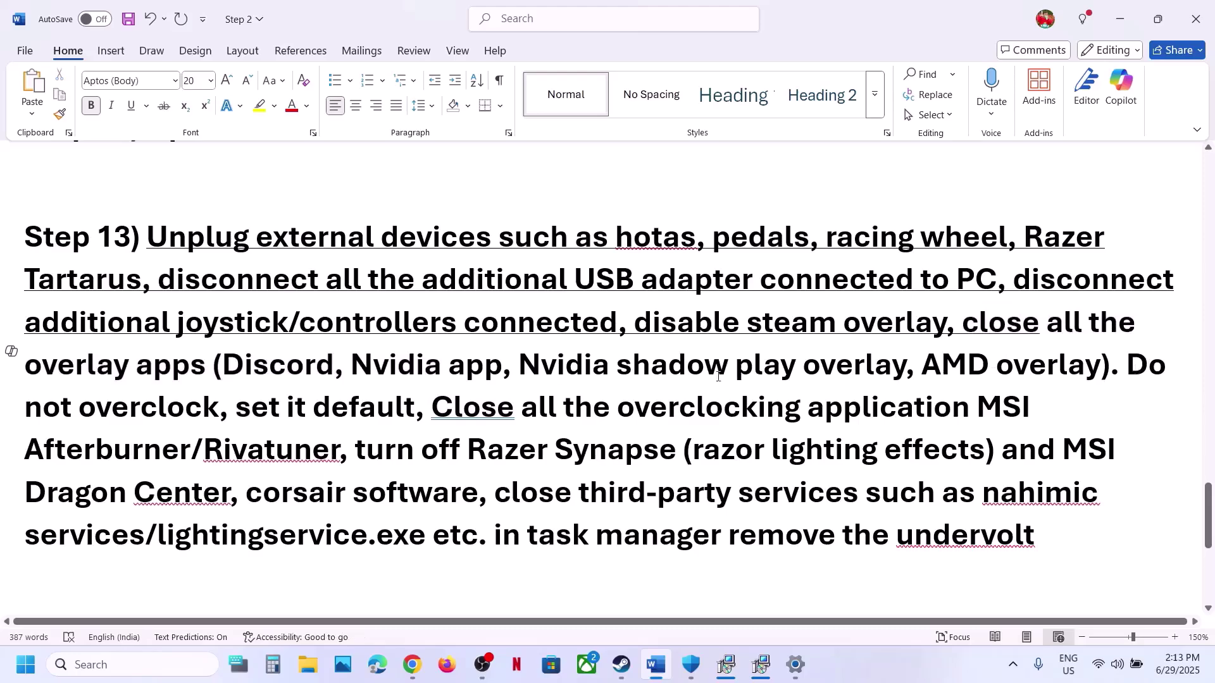
left_click(415, 408, "shift")
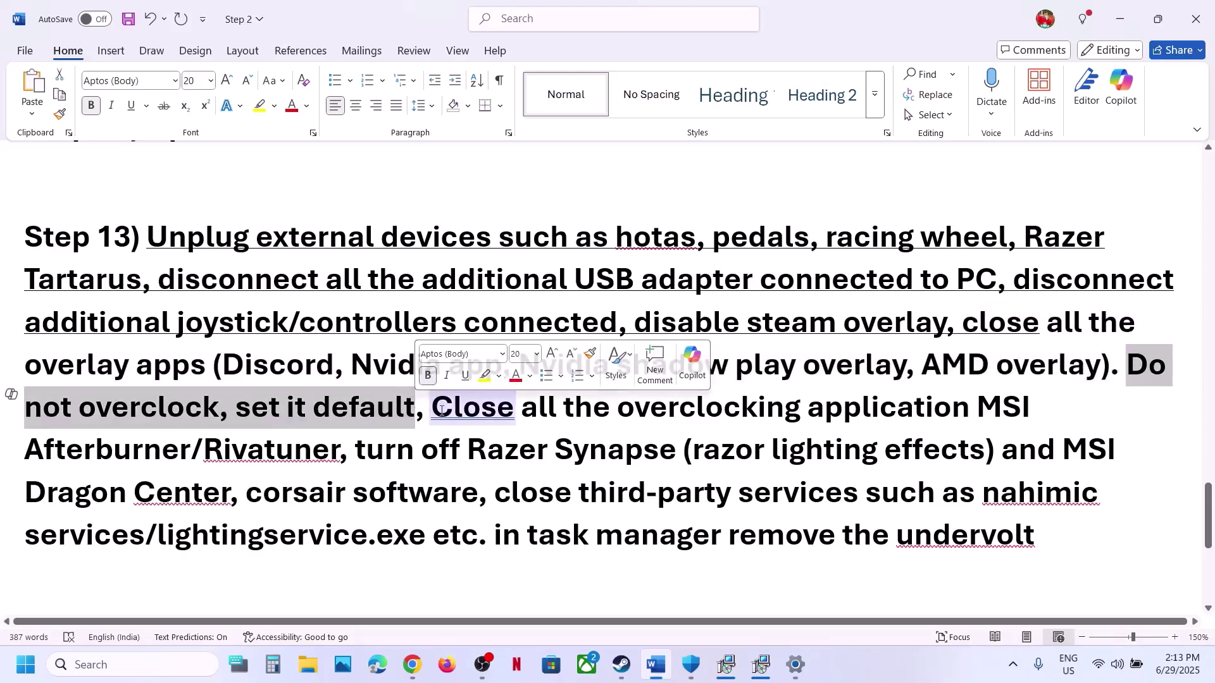
left_click_drag(442, 410, 888, 418)
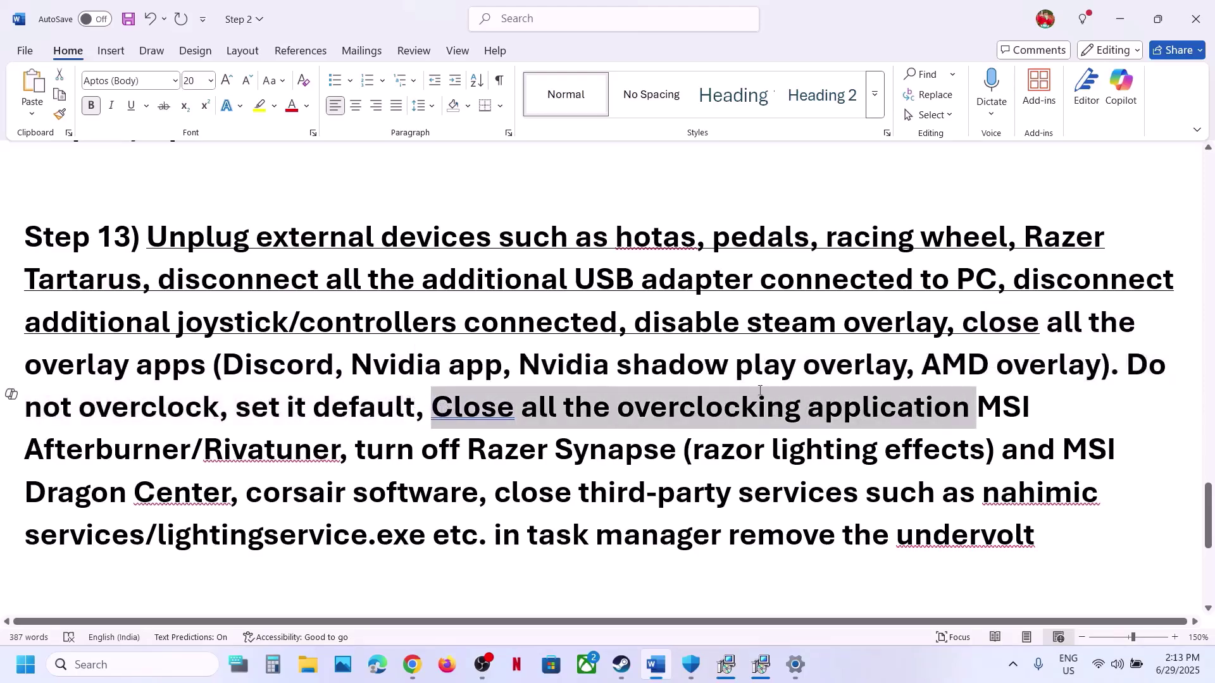
left_click_drag(760, 390, 344, 461)
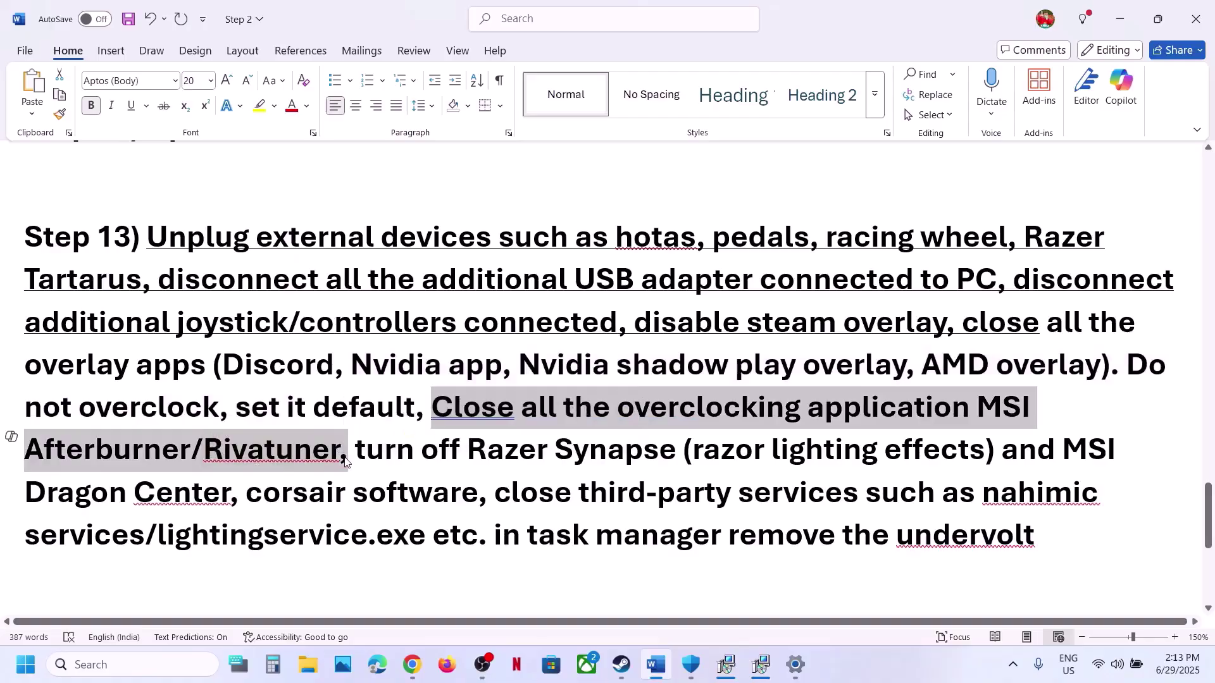
left_click(345, 461)
left_click_drag(665, 410, 965, 411)
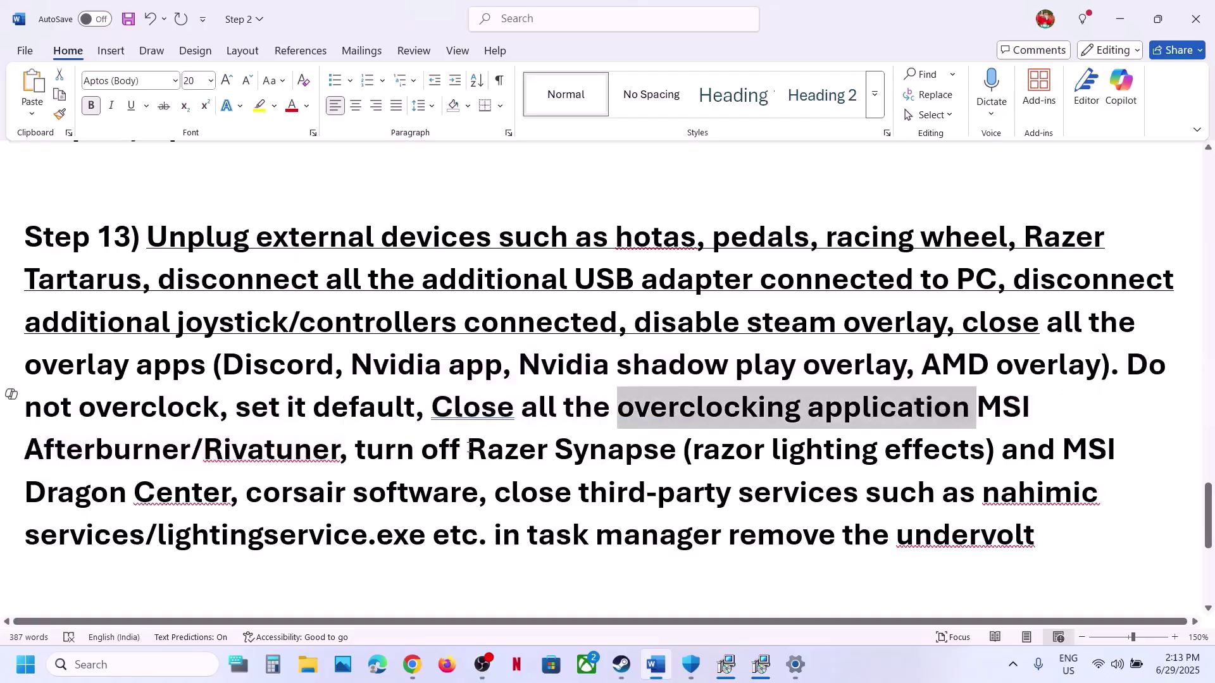
left_click_drag(360, 451, 1036, 537)
left_click(753, 537)
left_click(478, 435)
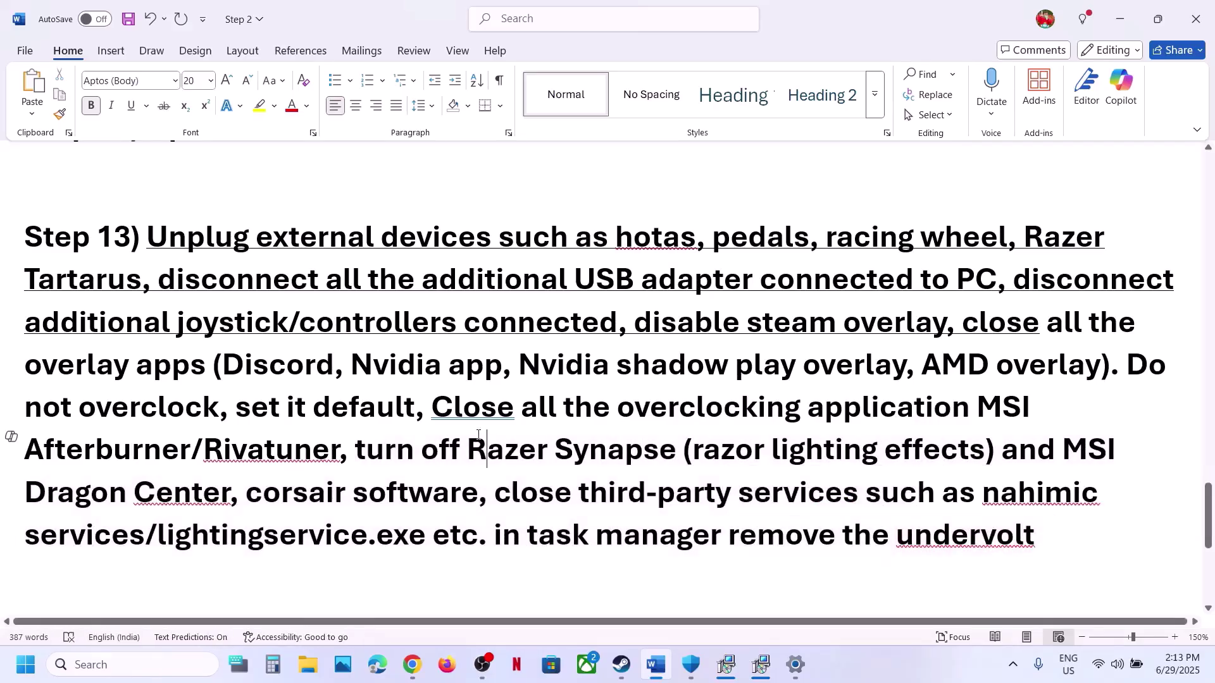
Highlight Step 14, "Increase Virtual Memory", in the Word document.
scroll(479, 435, "down", 2)
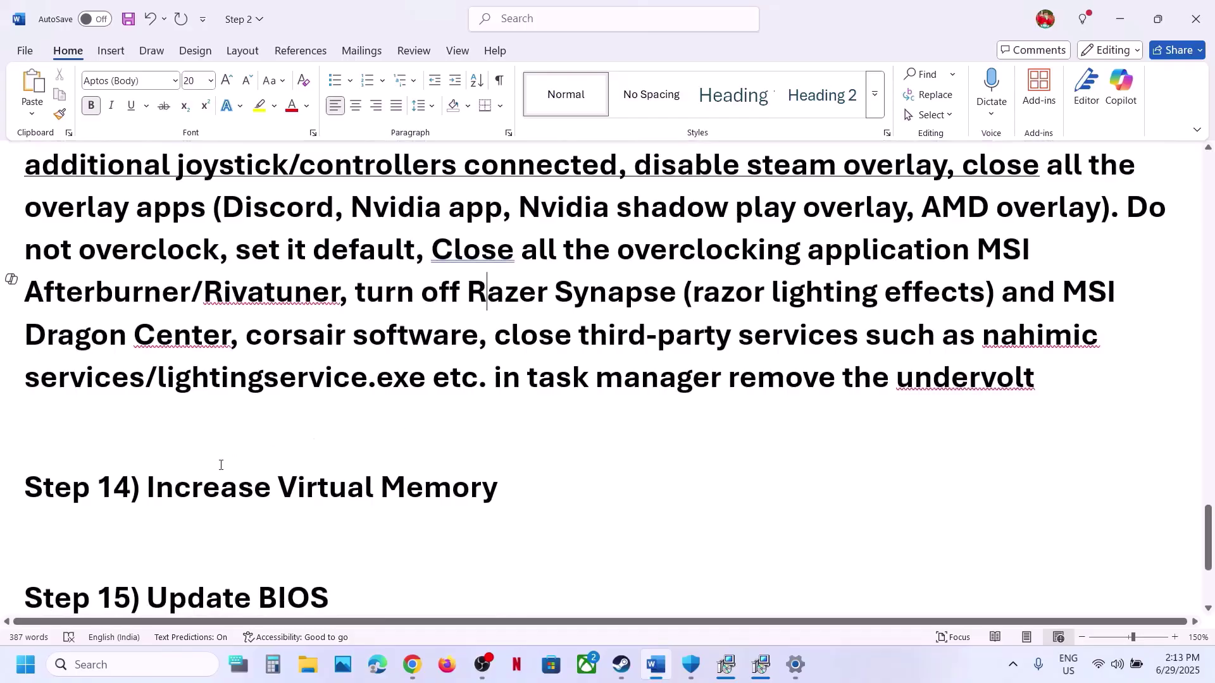
left_click_drag(221, 465, 434, 499)
left_click(434, 499)
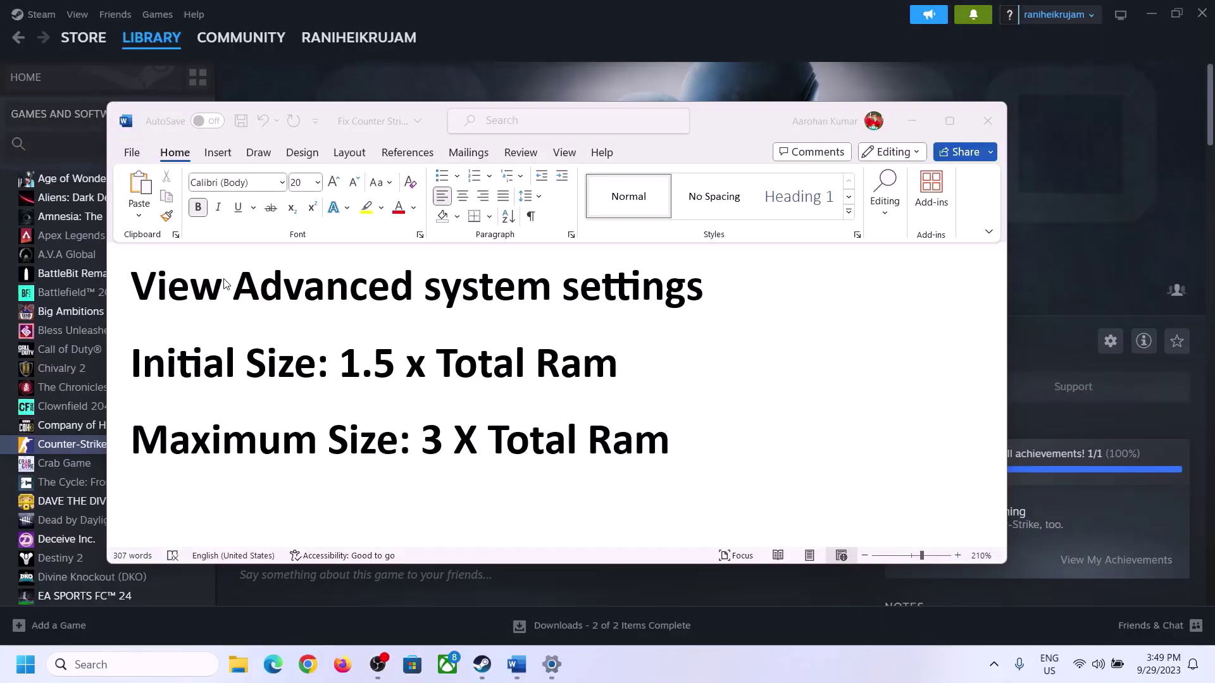
Copy "View Advanced system settings" from the Word document and use it in Windows search to open that control panel item.
left_click(172, 294)
left_click_drag(144, 292, 665, 307)
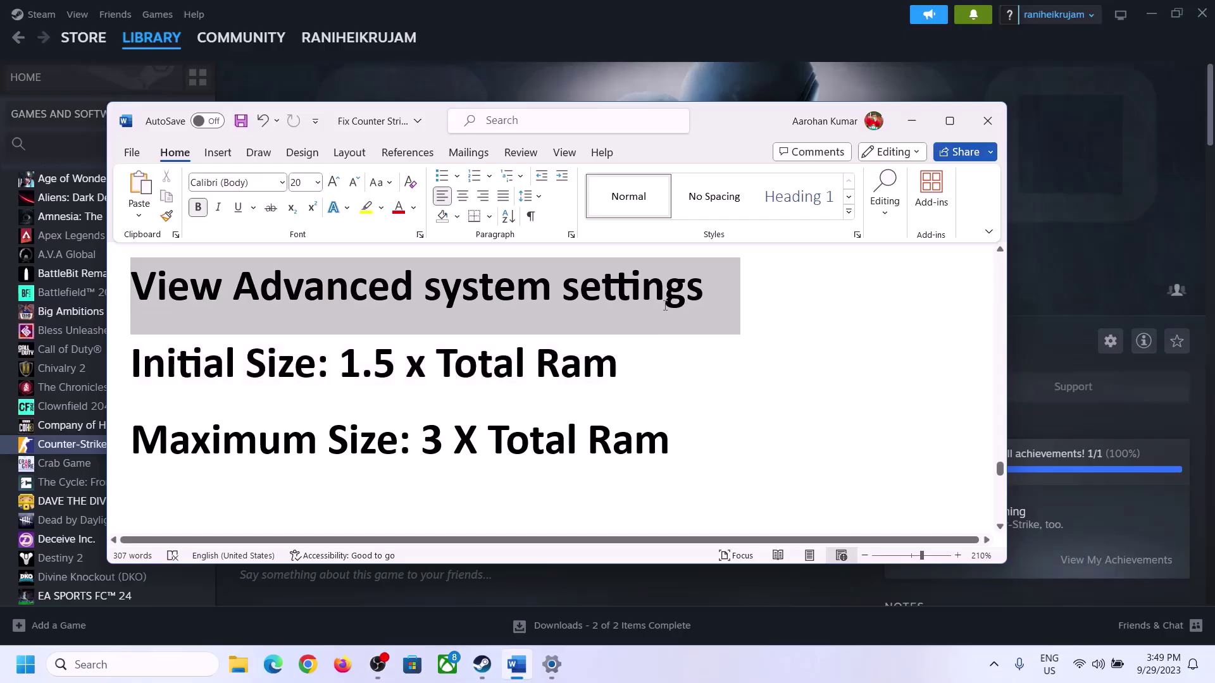
key("ctrl+c")
left_click(145, 664)
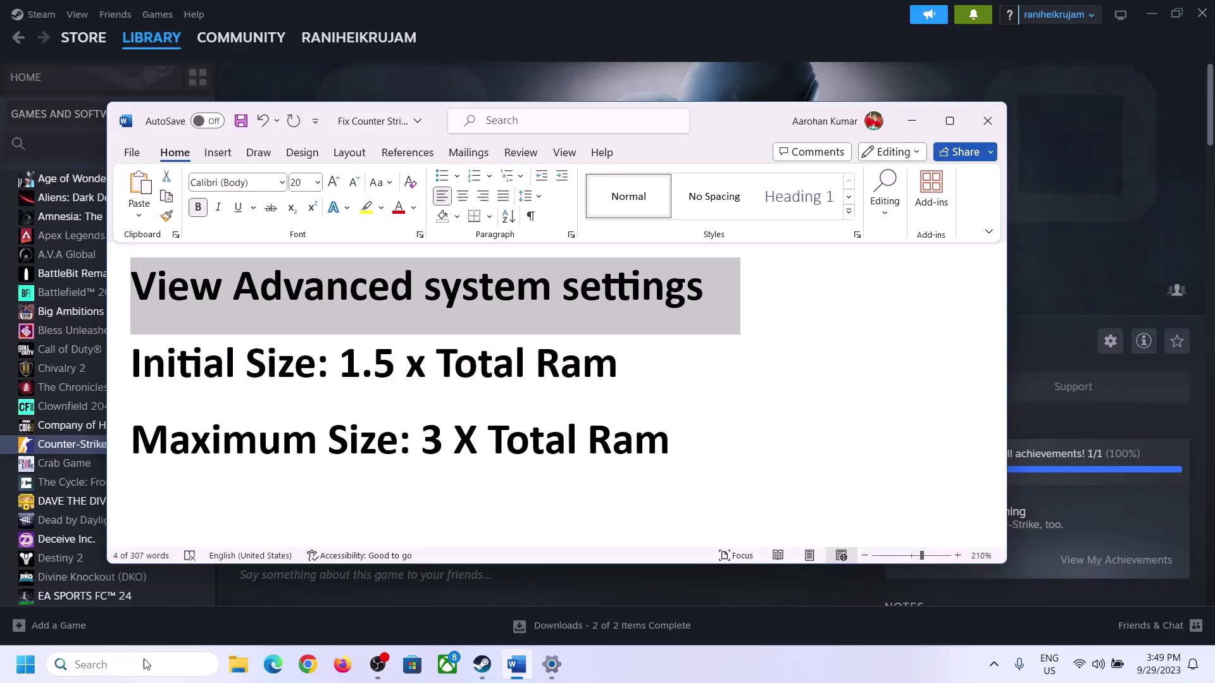
key("ctrl+v")
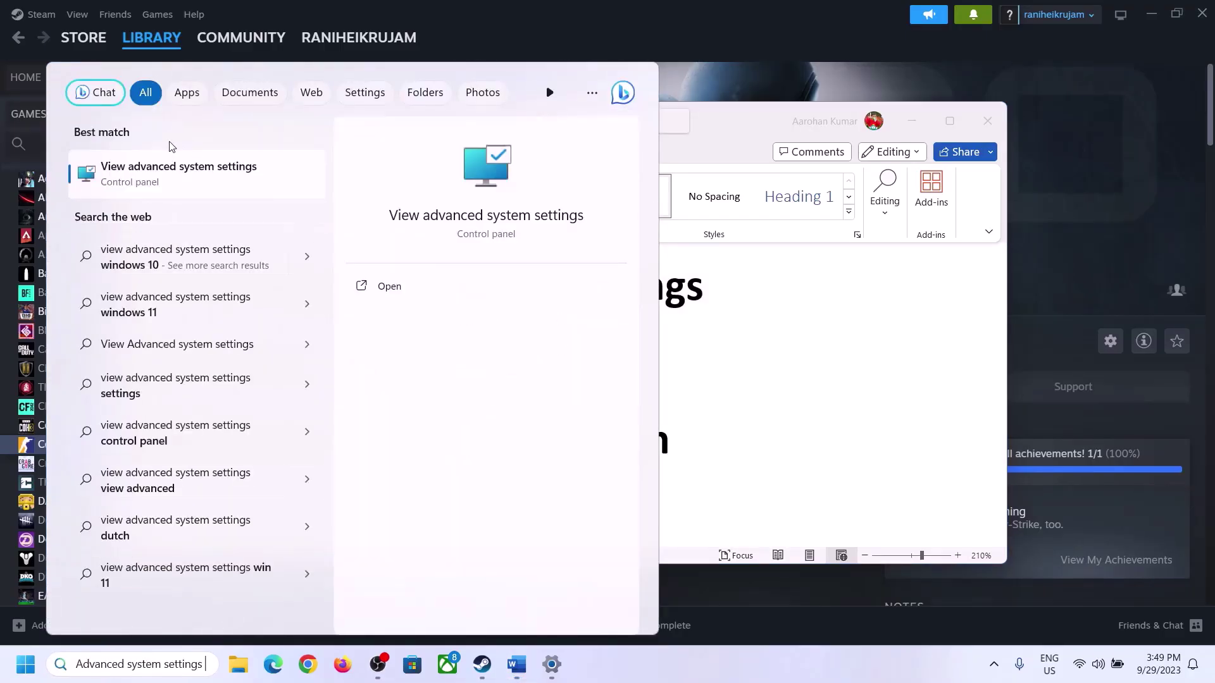
left_click(171, 181)
In the Virtual Memory settings under Performance Options, turn off automatic paging file management and choose Custom size for drive C:.
left_click_drag(251, 124, 543, 219)
left_click(680, 323)
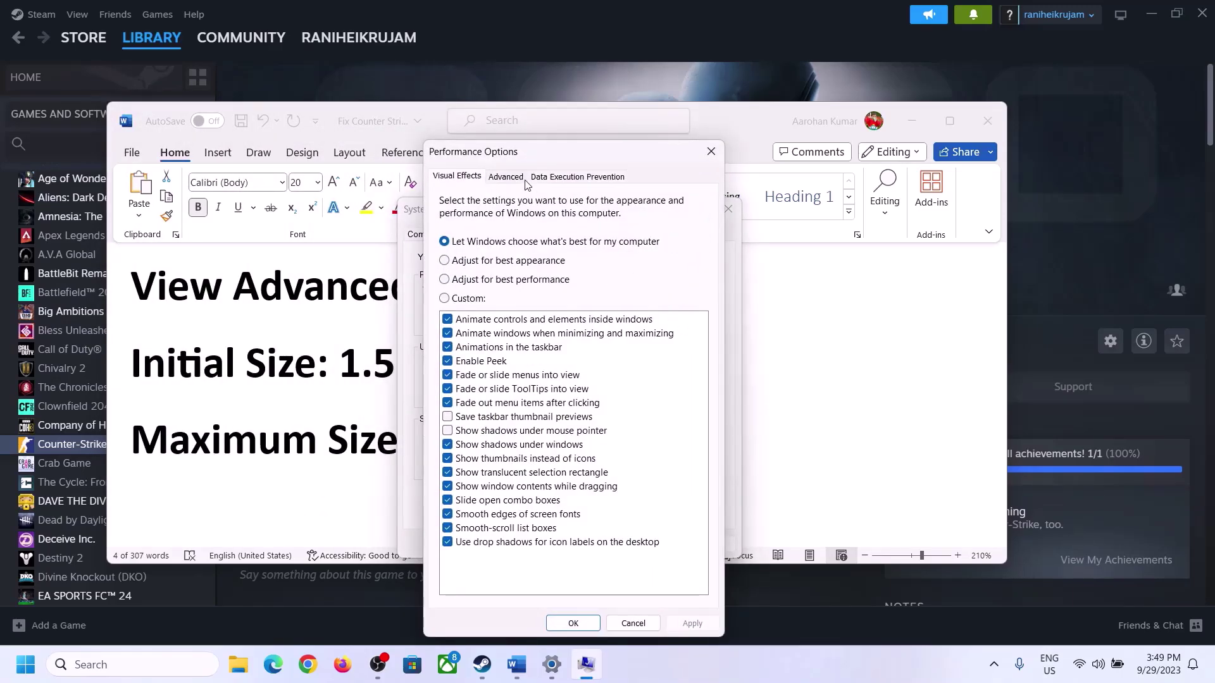
left_click(506, 178)
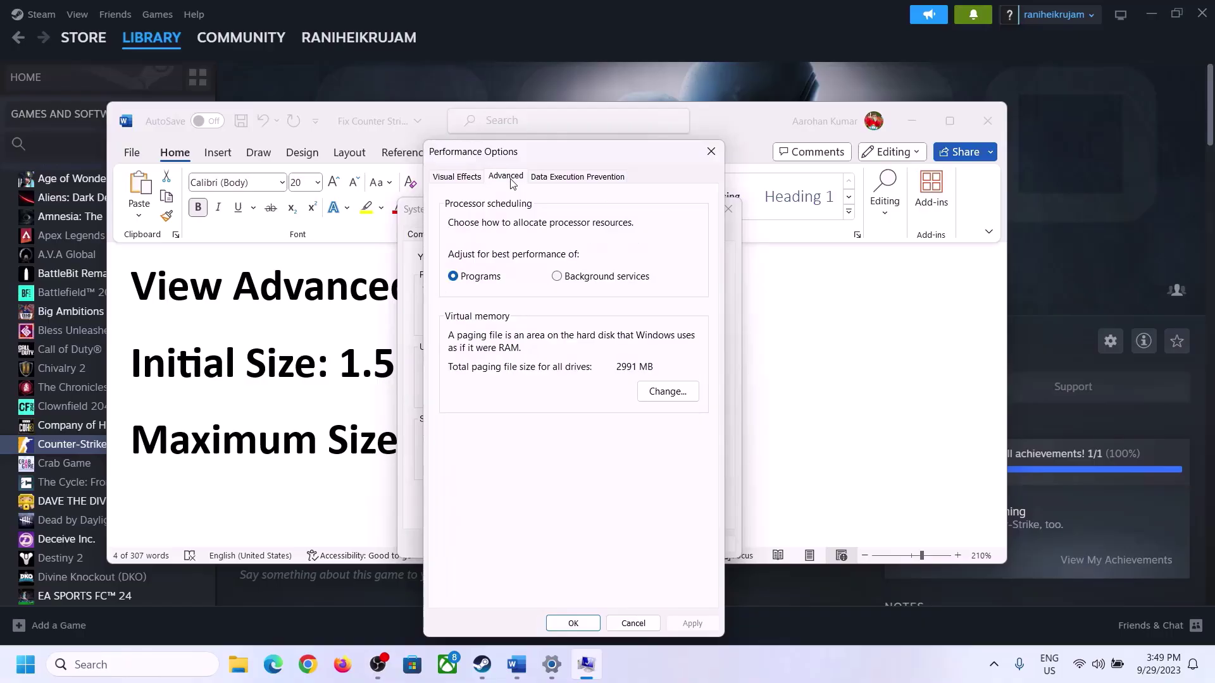
left_click(672, 392)
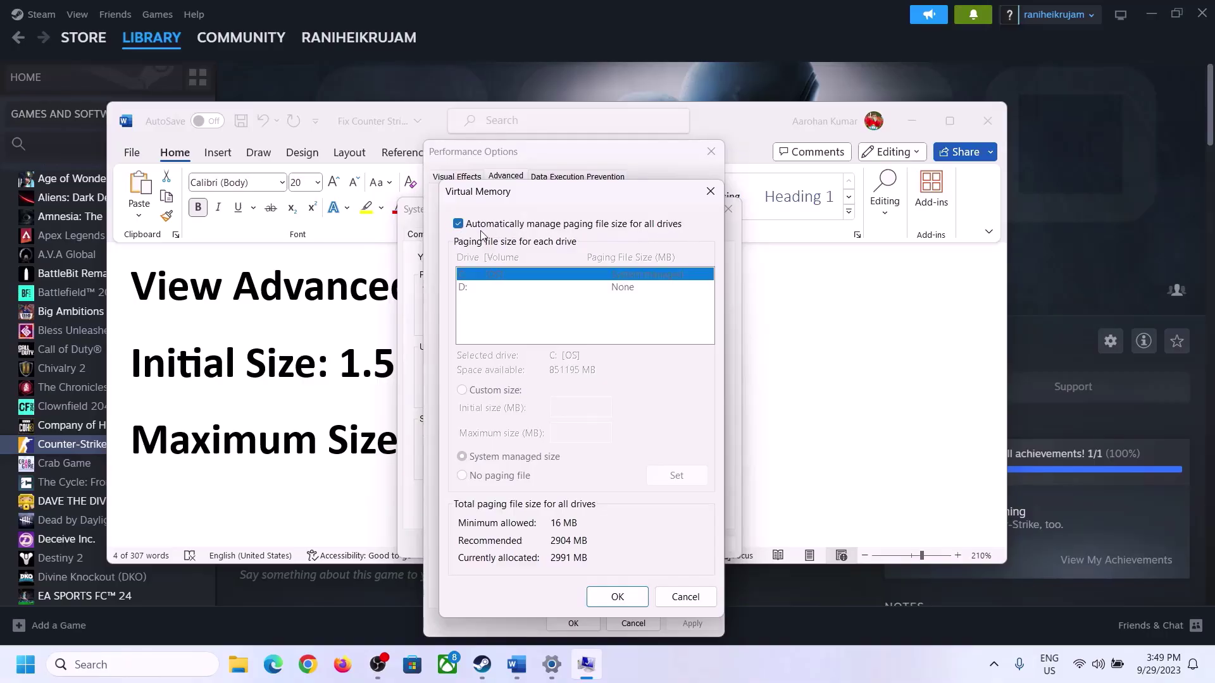
left_click(458, 225)
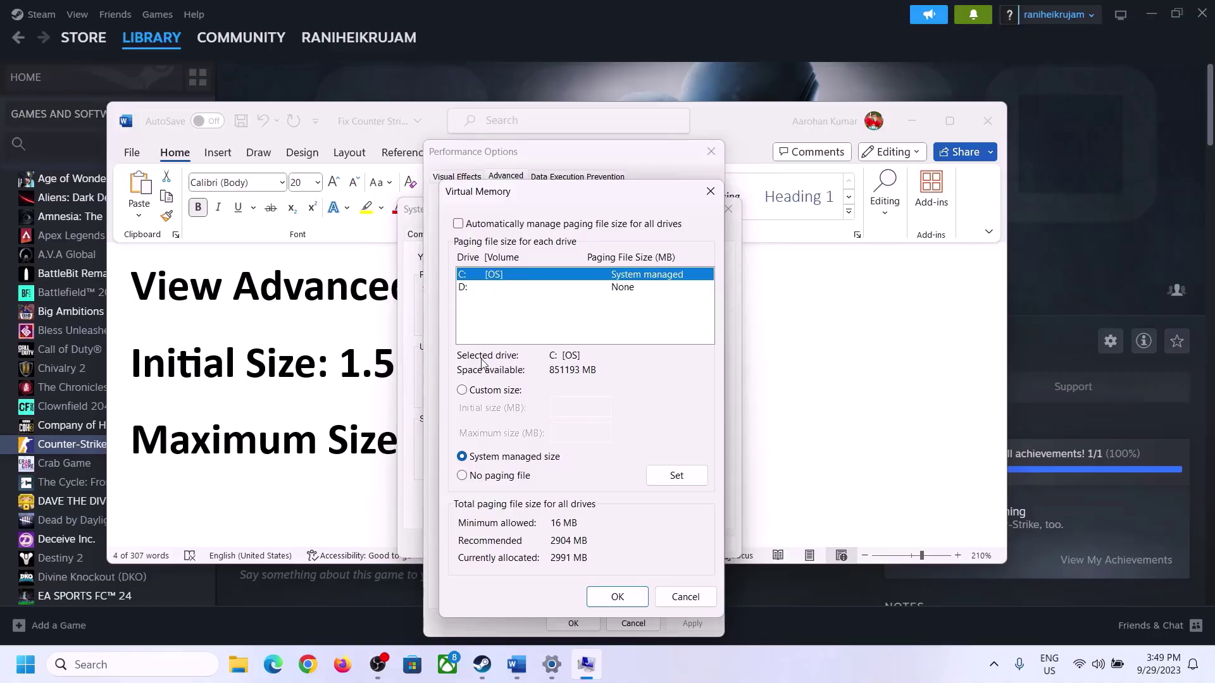
left_click(462, 391)
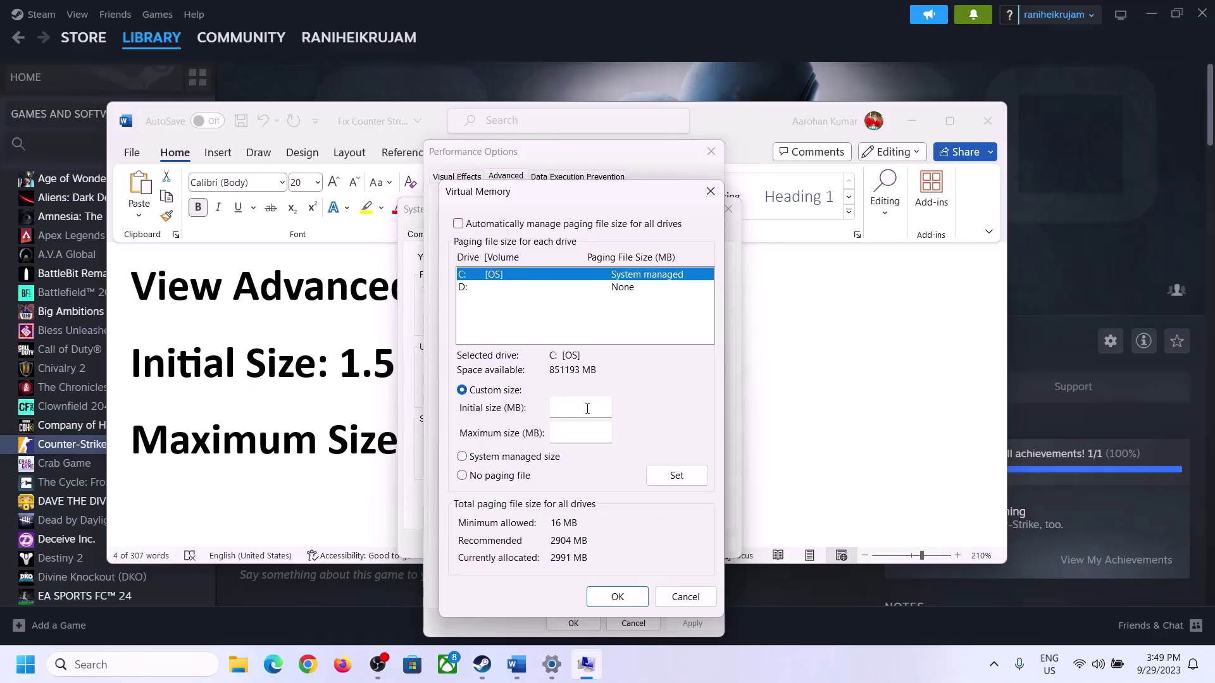
Highlight "1.5 x Total Ram" in the Word document, and highlight the installed RAM figure on the System About page in Settings.
left_click(331, 378)
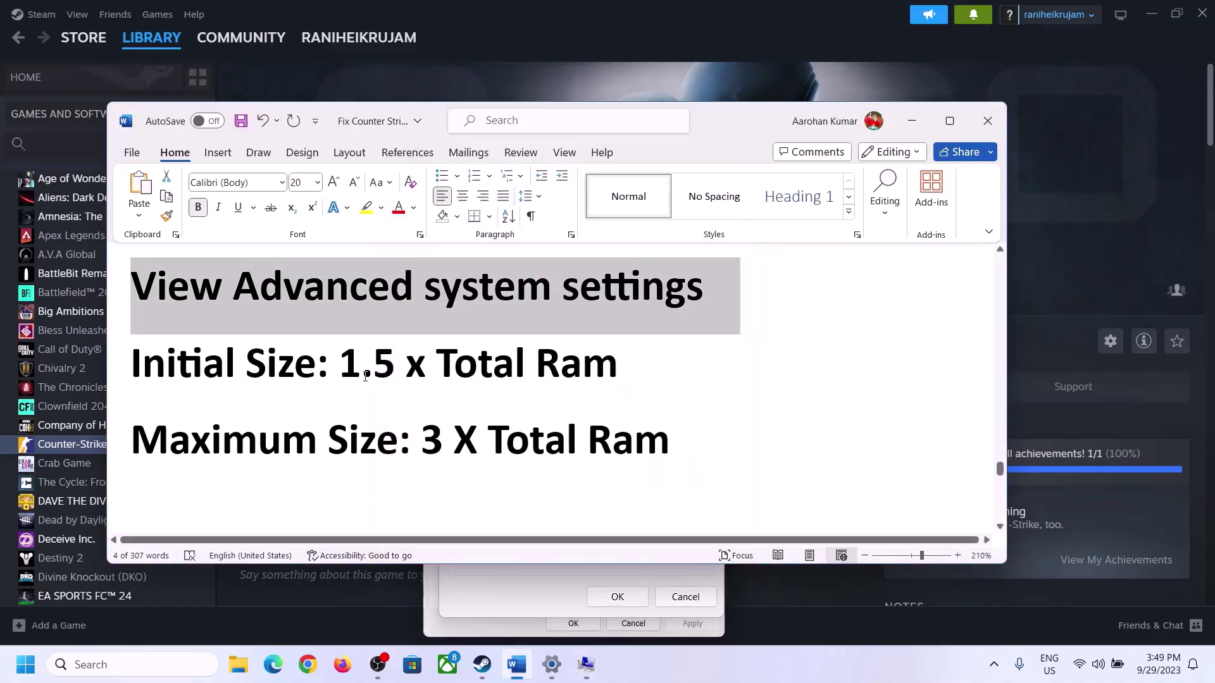
left_click_drag(340, 373, 563, 379)
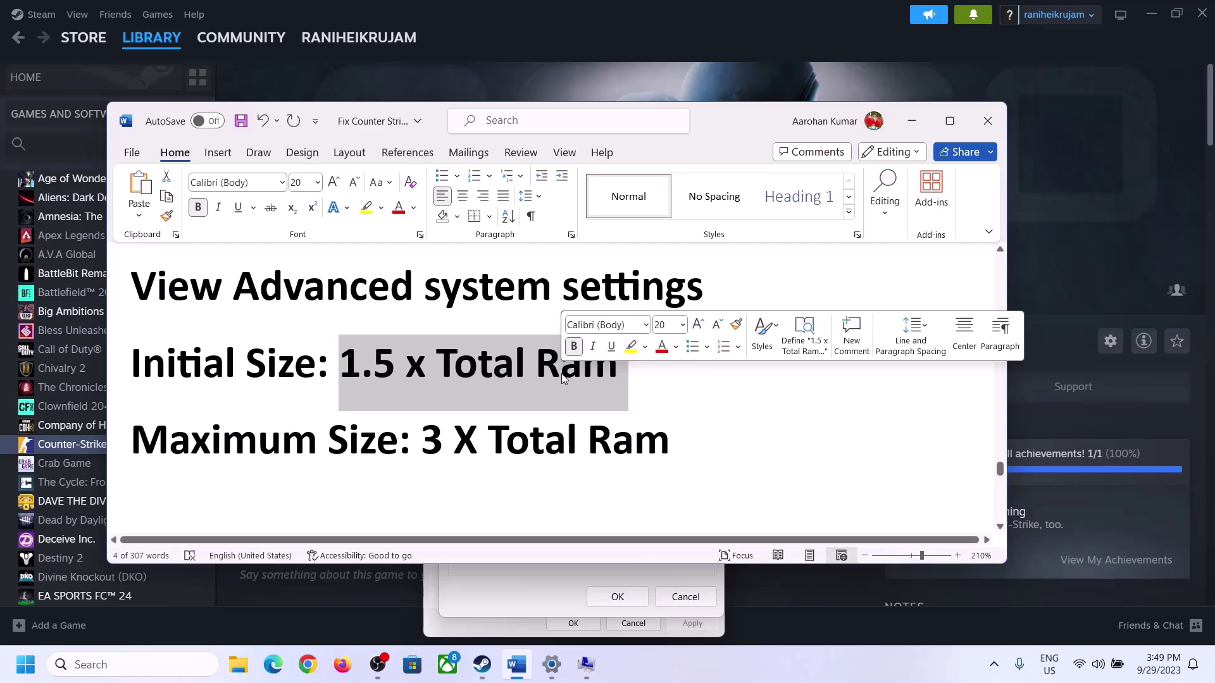
left_click(553, 666)
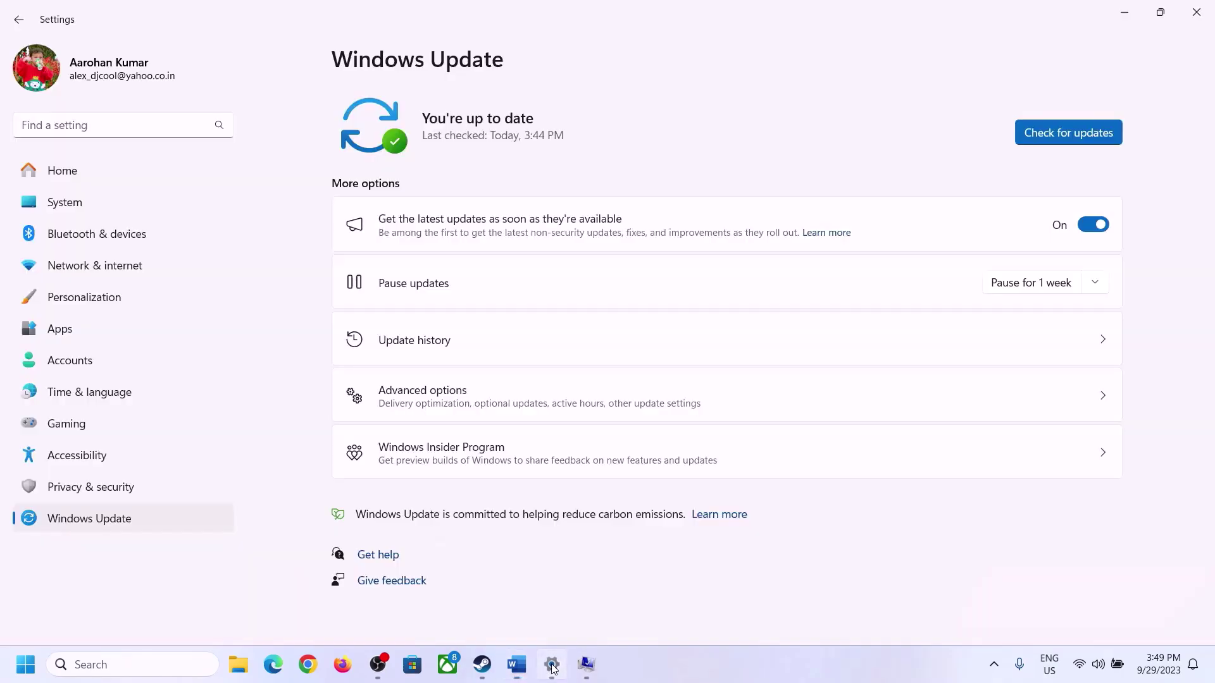
left_click(56, 212)
scroll(418, 537, "down", 10)
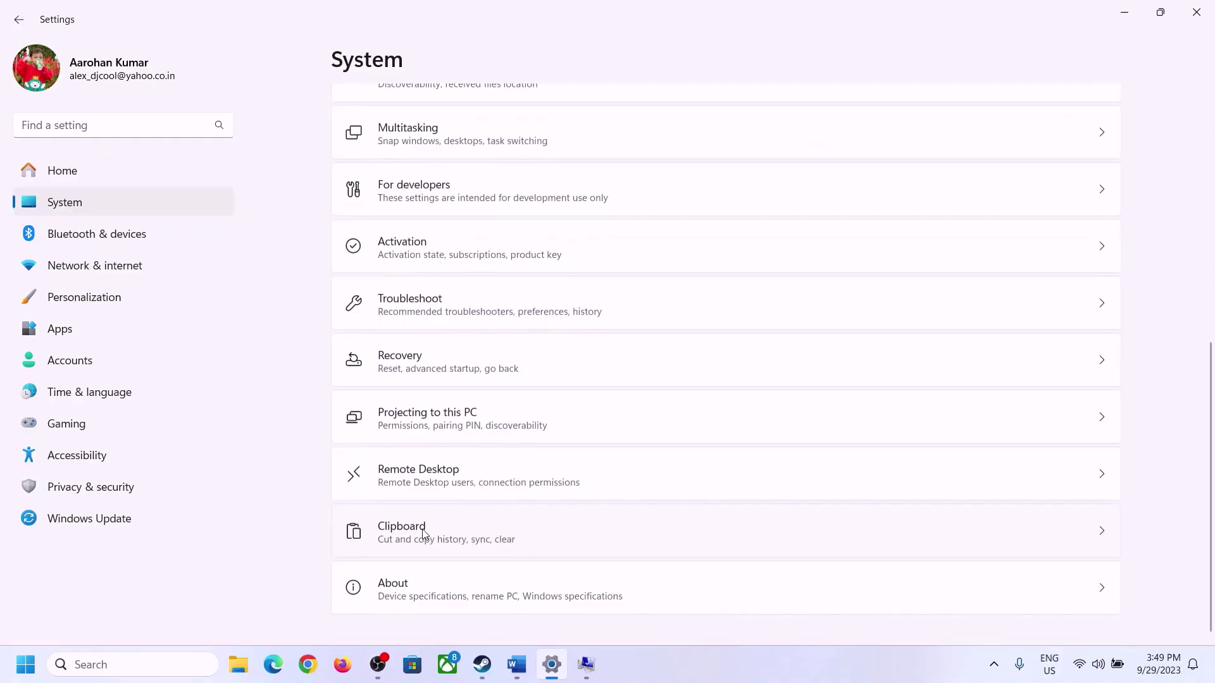
left_click(400, 600)
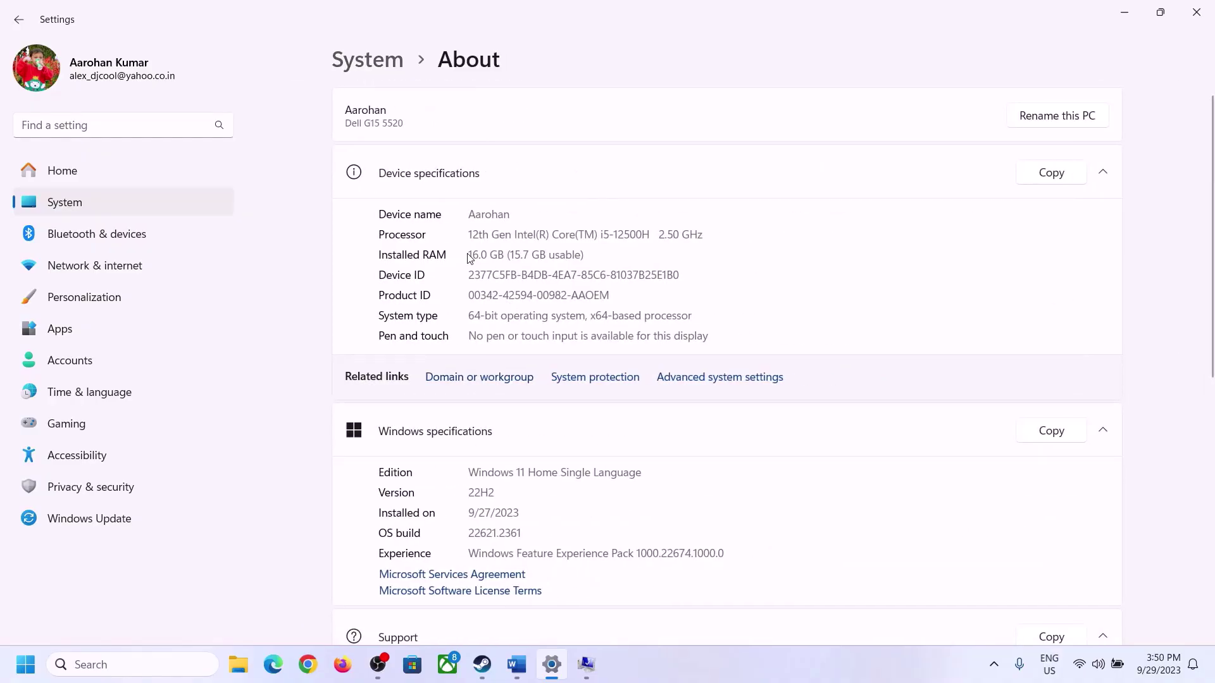
left_click_drag(478, 254, 462, 257)
left_click(489, 257)
left_click_drag(480, 248, 466, 252)
Launch Calculator by running calc, place it beside the Virtual Memory dialog, and bring the Word document's size formulas up behind it.
left_click(586, 665)
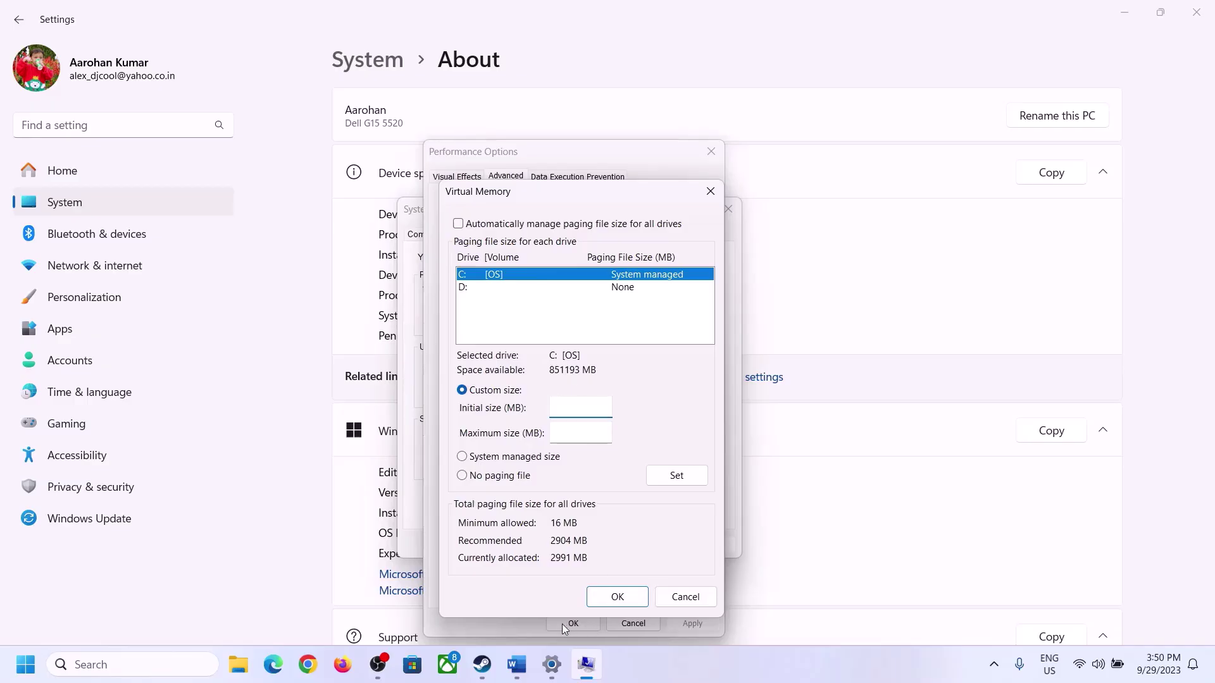
mouse_move(552, 664)
left_click(548, 586)
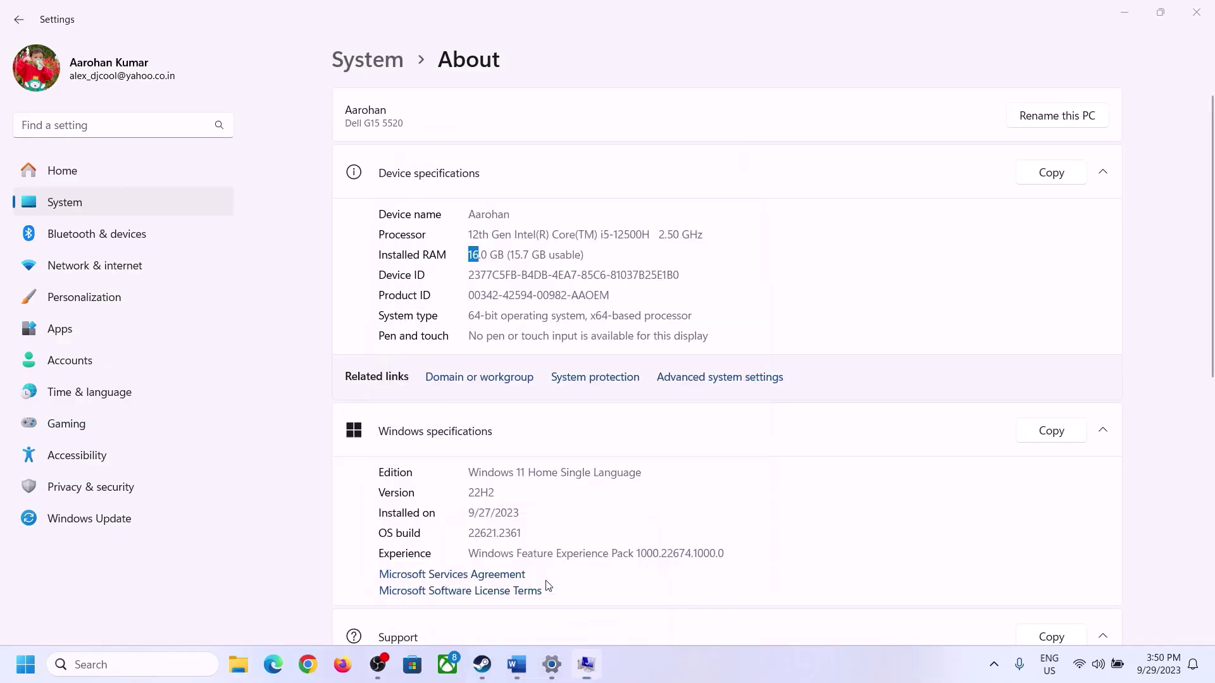
key("super+r")
type("cal")
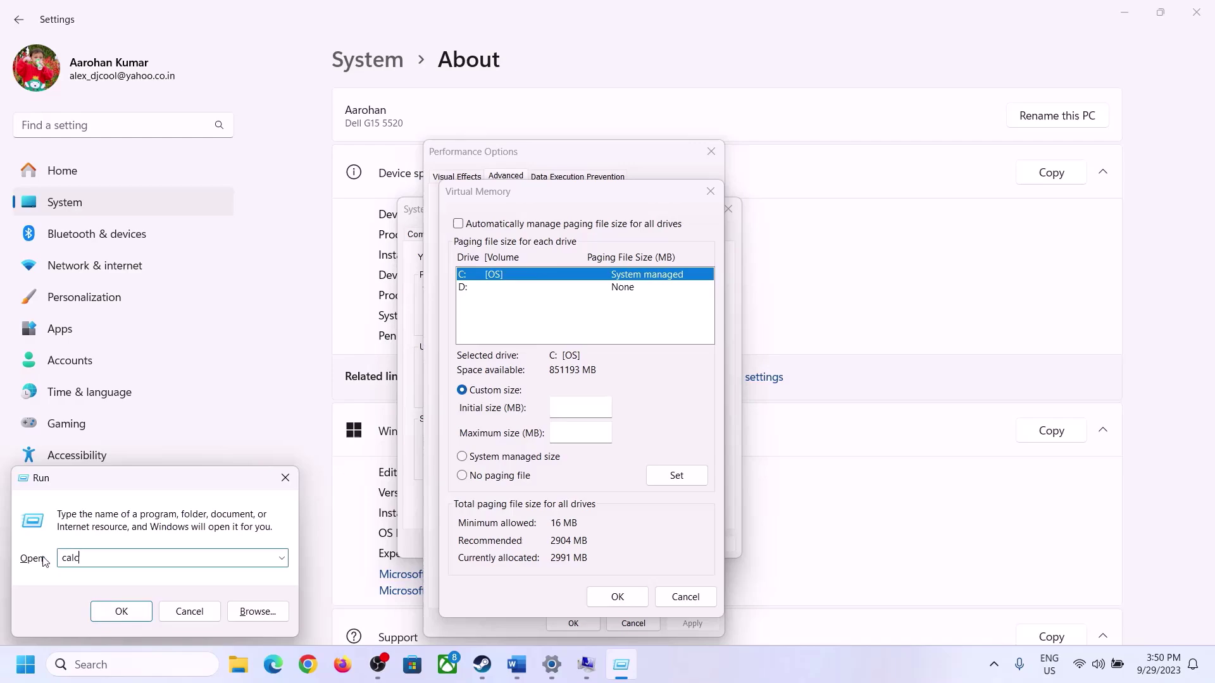
left_click(121, 611)
left_click_drag(152, 21, 887, 207)
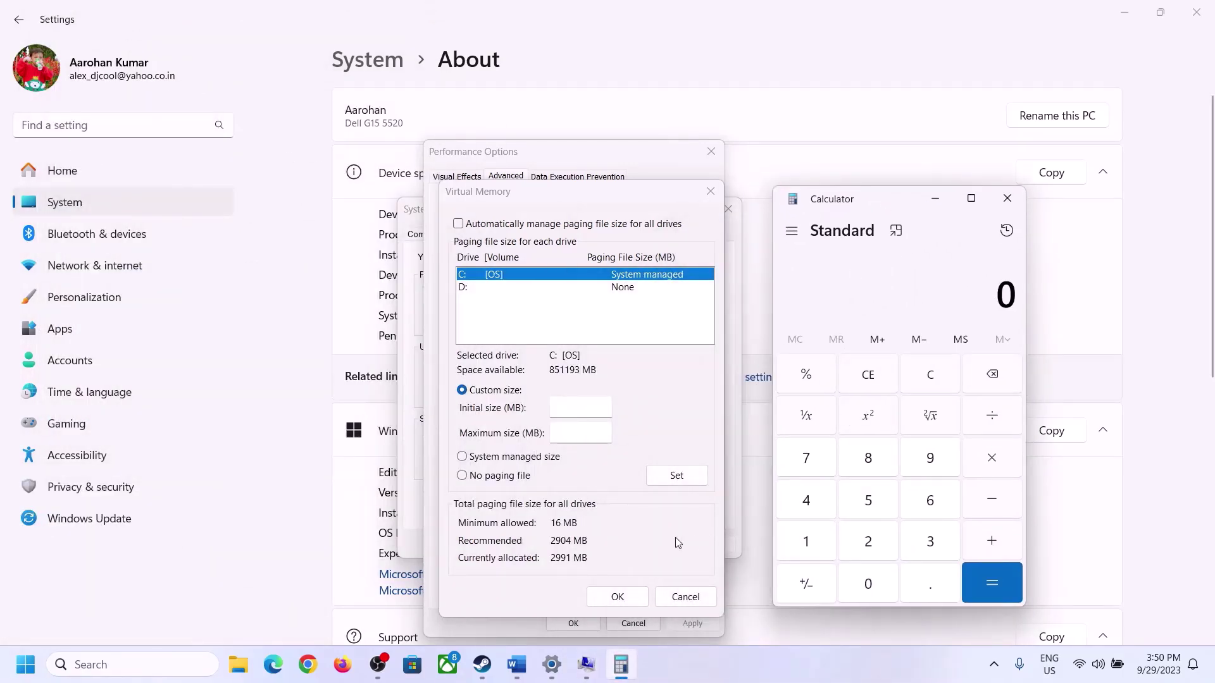
left_click(515, 662)
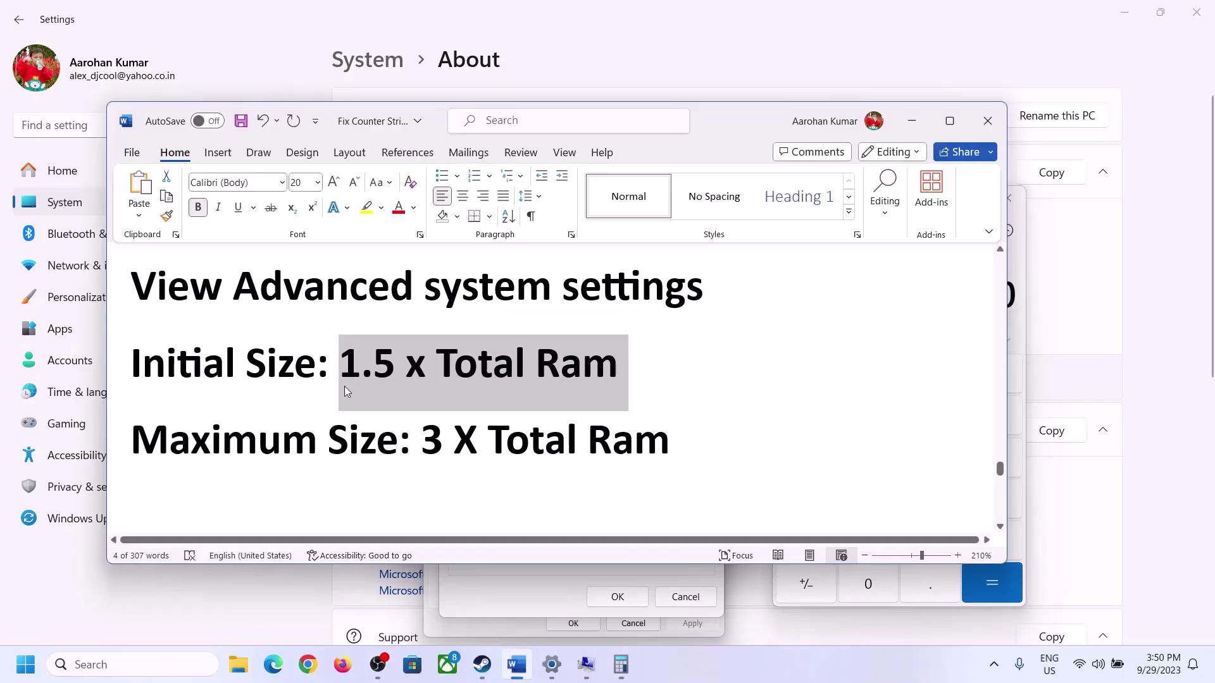
left_click(628, 669)
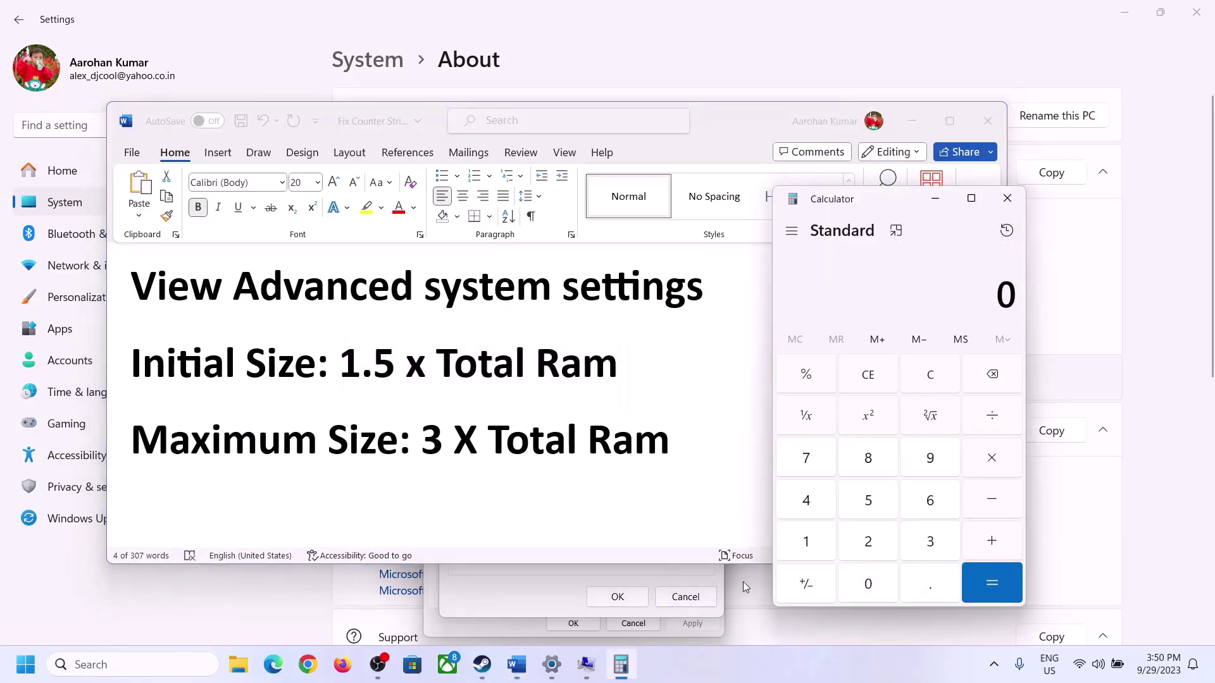
left_click(807, 544)
left_click(926, 512)
left_click(931, 380)
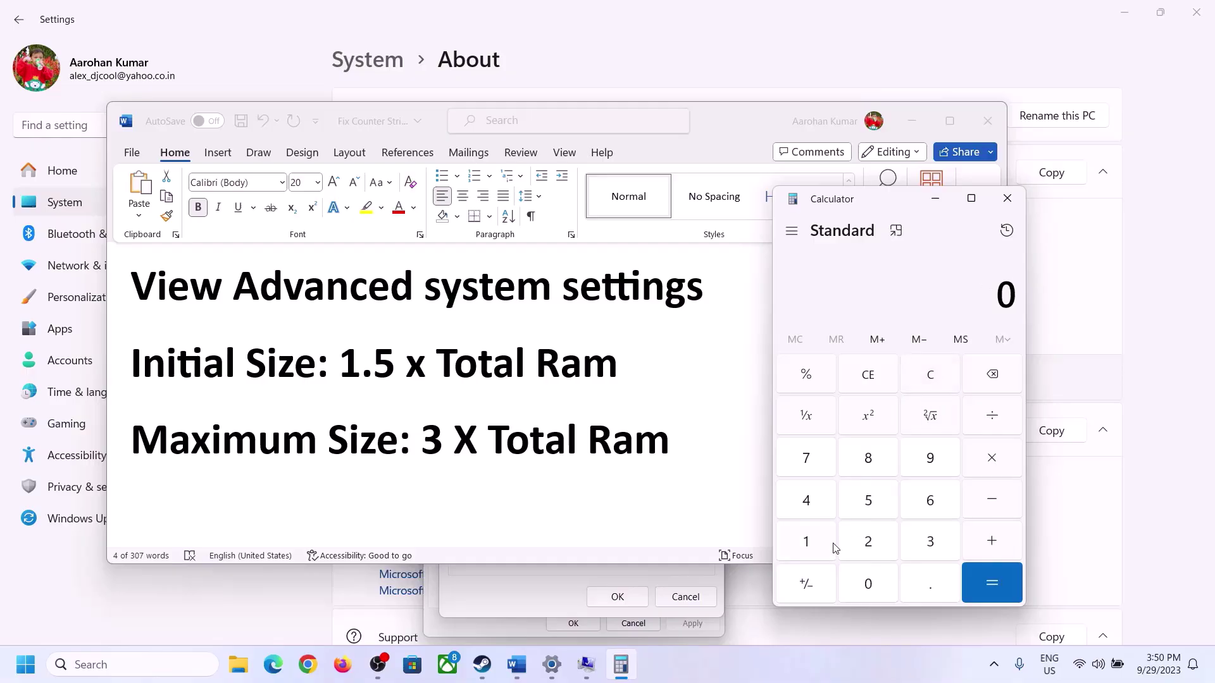
Calculate 16 × 1024 in Calculator to convert the installed RAM to megabytes.
left_click(816, 543)
left_click(929, 501)
left_click(992, 467)
left_click(806, 544)
left_click(868, 591)
left_click(872, 547)
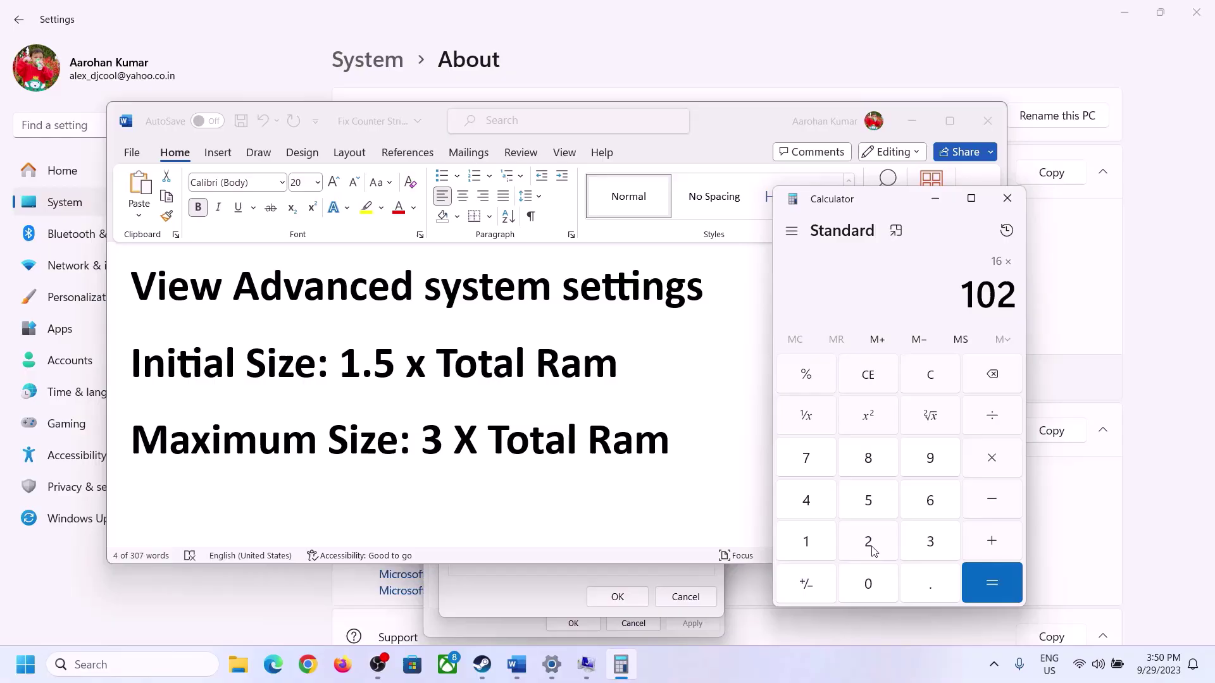
left_click(810, 503)
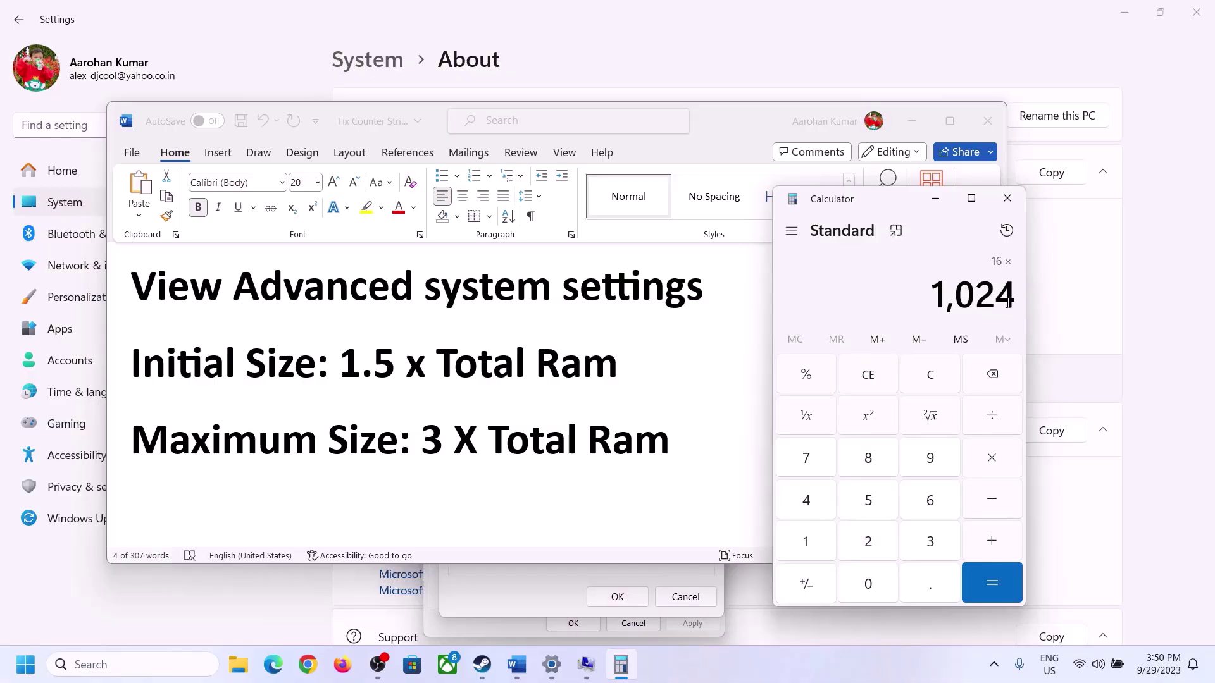
left_click(992, 588)
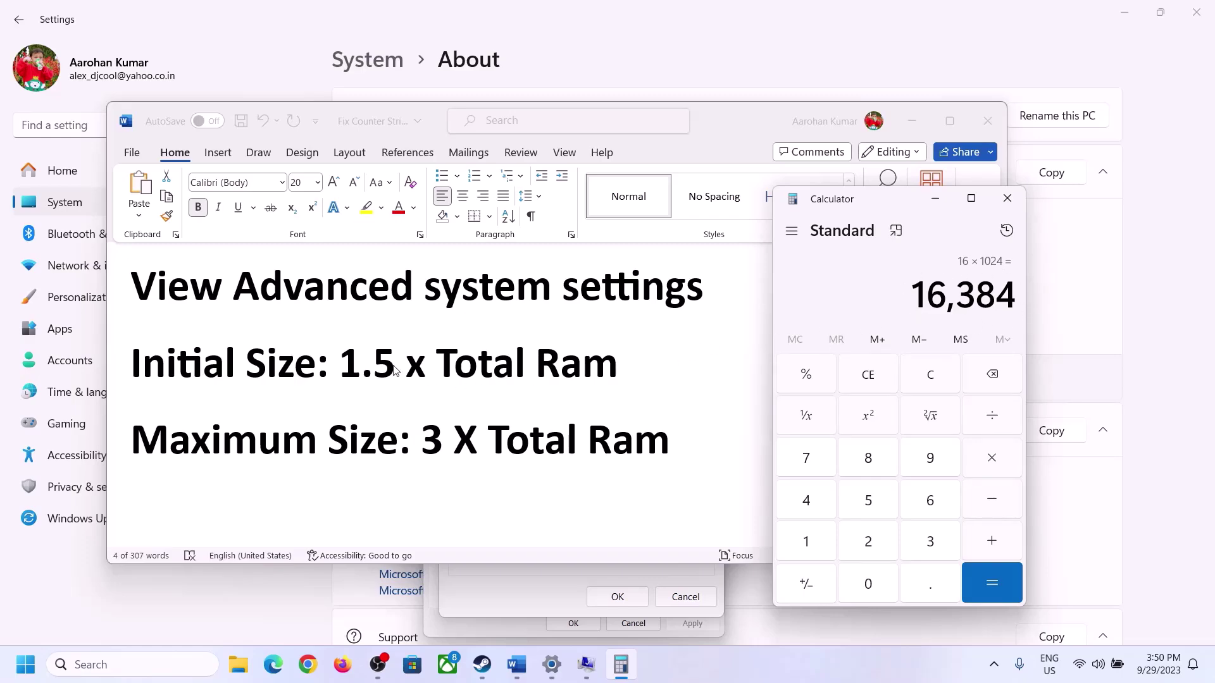
Multiply the calculated RAM in megabytes by 1.5 for the initial paging file size.
left_click(994, 465)
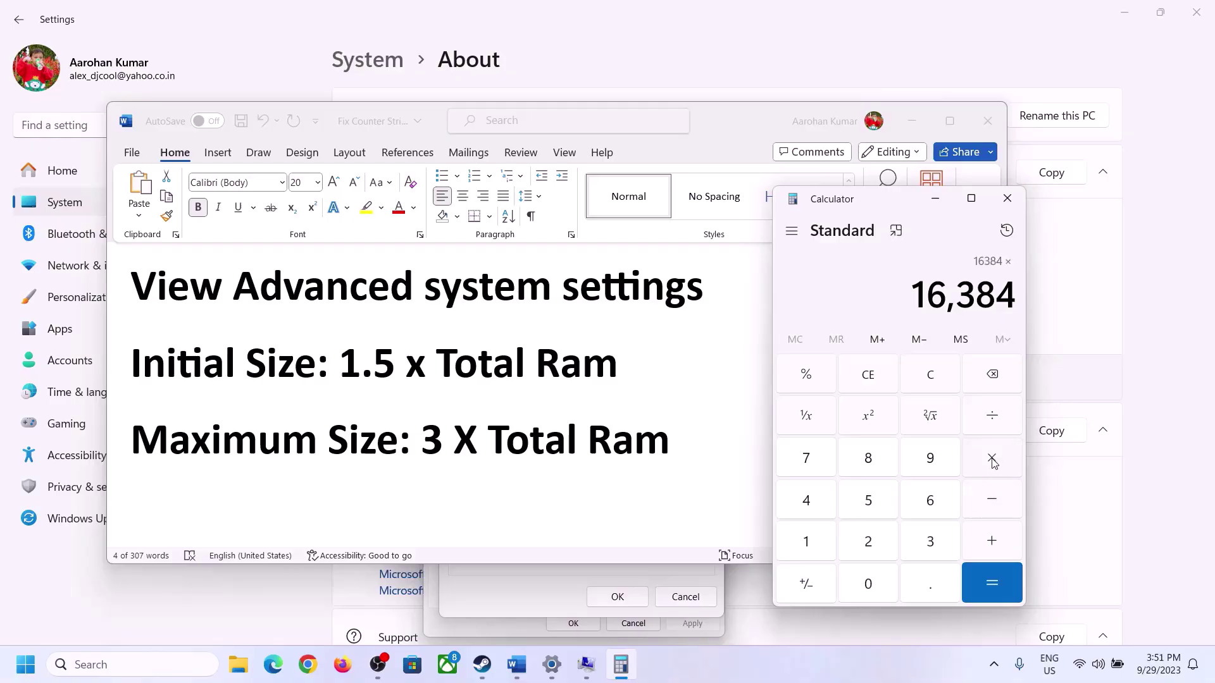
left_click(822, 546)
left_click(925, 585)
left_click(884, 513)
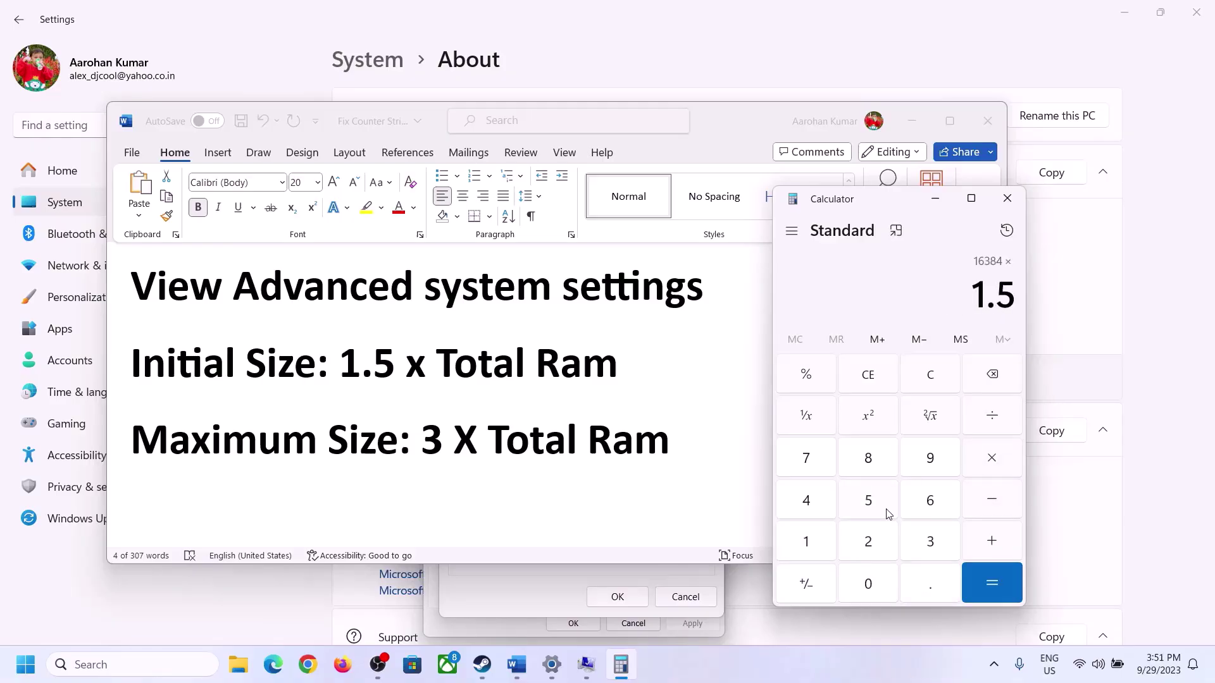
left_click(992, 577)
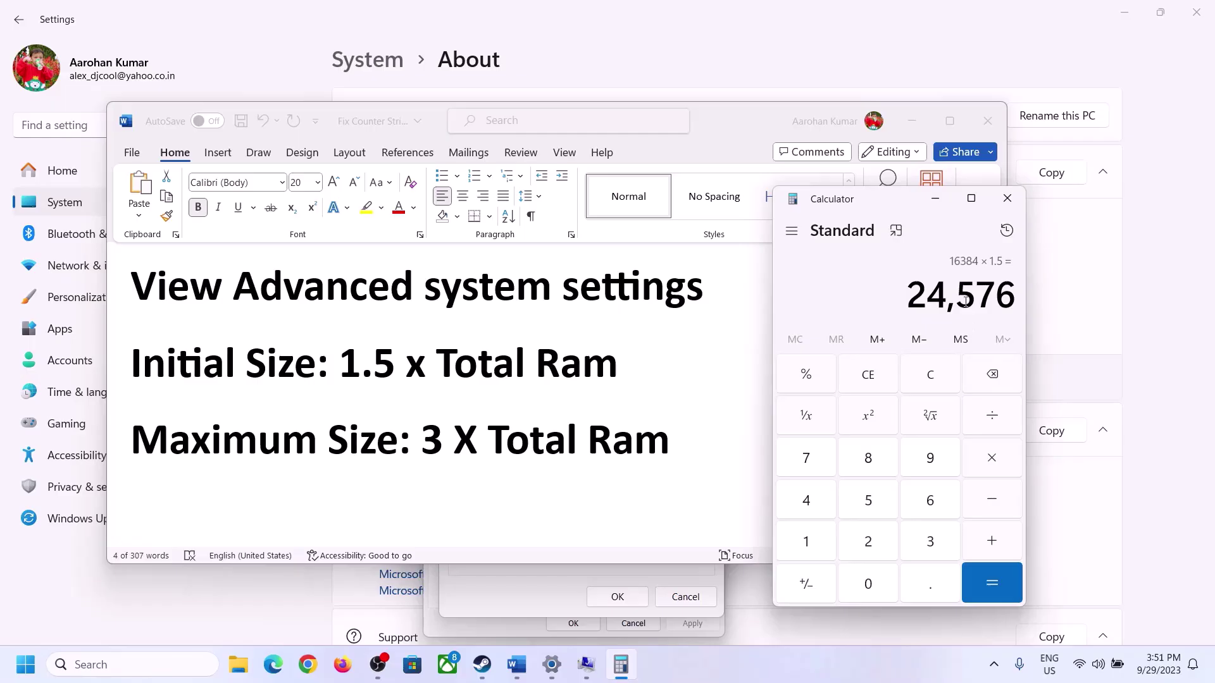
Set the initial paging file size for drive C: to 24576 MB in the Virtual Memory dialog.
left_click(559, 573)
left_click(570, 405)
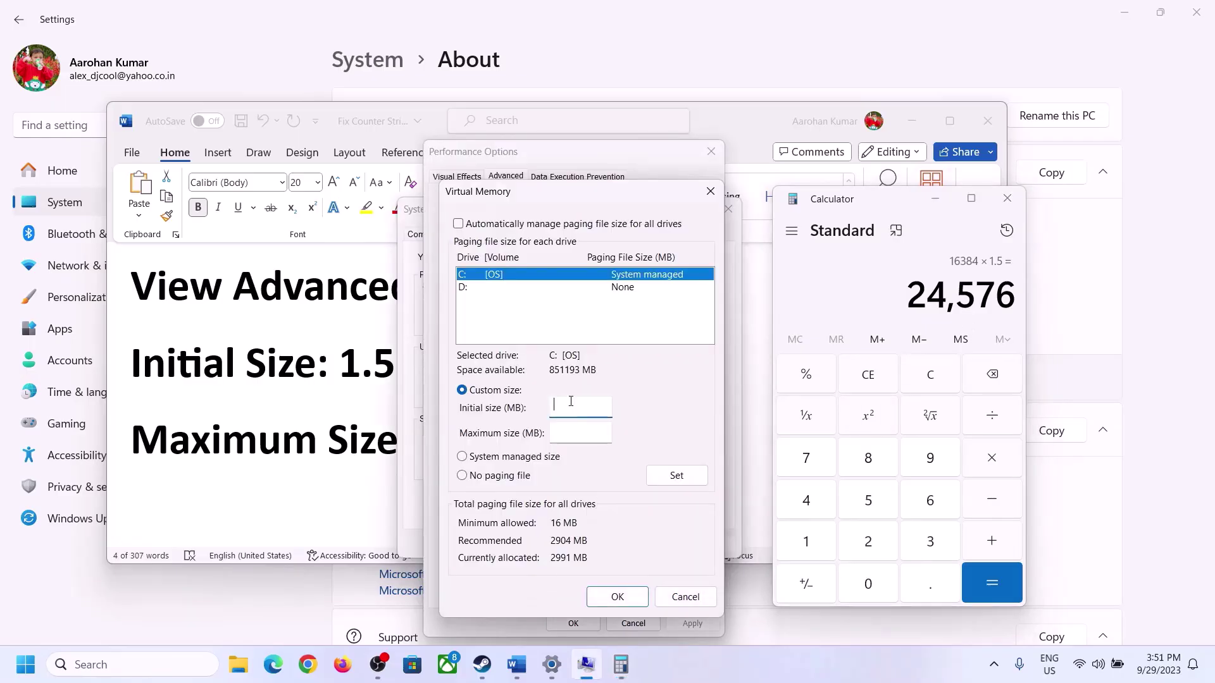
type("24576")
left_click(609, 432)
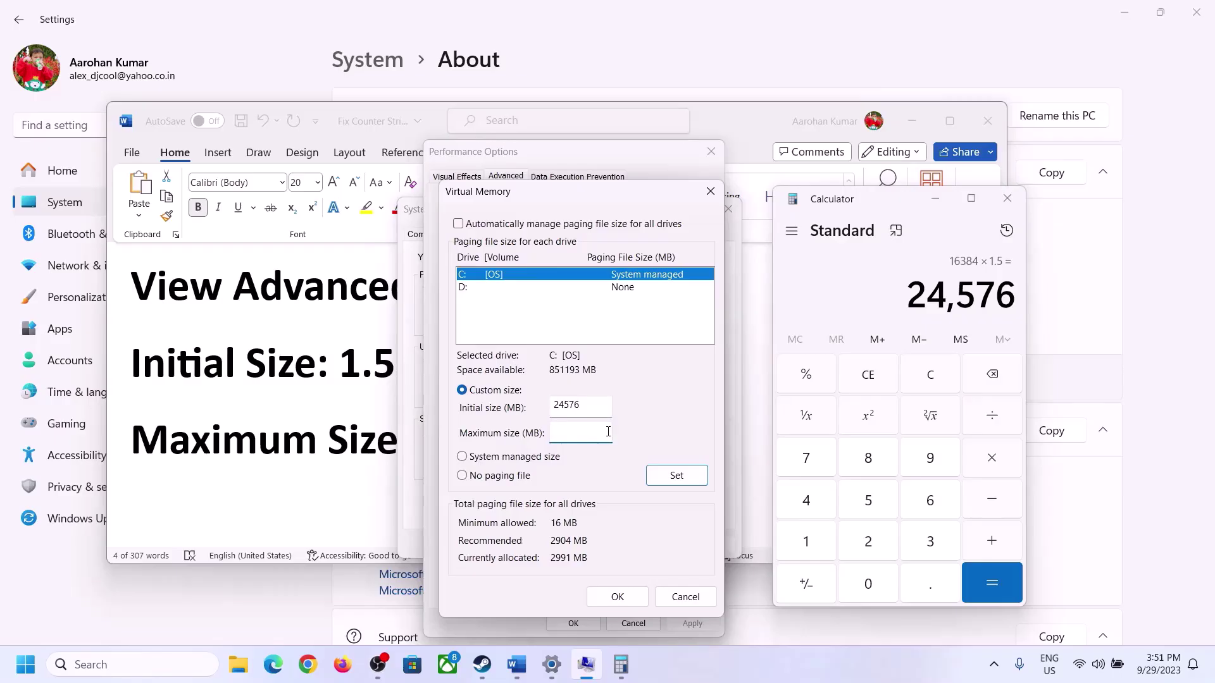
Check the Maximum Size formula in the Word document and clear Calculator.
left_click(349, 446)
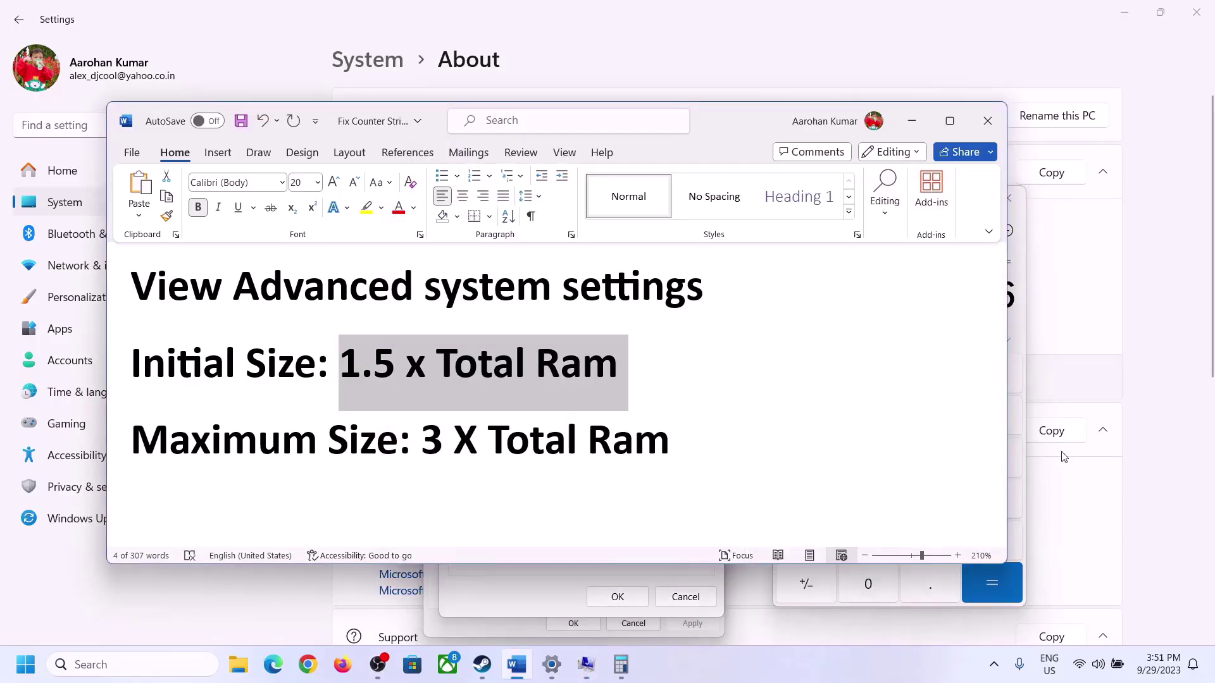
left_click(1020, 329)
left_click(941, 378)
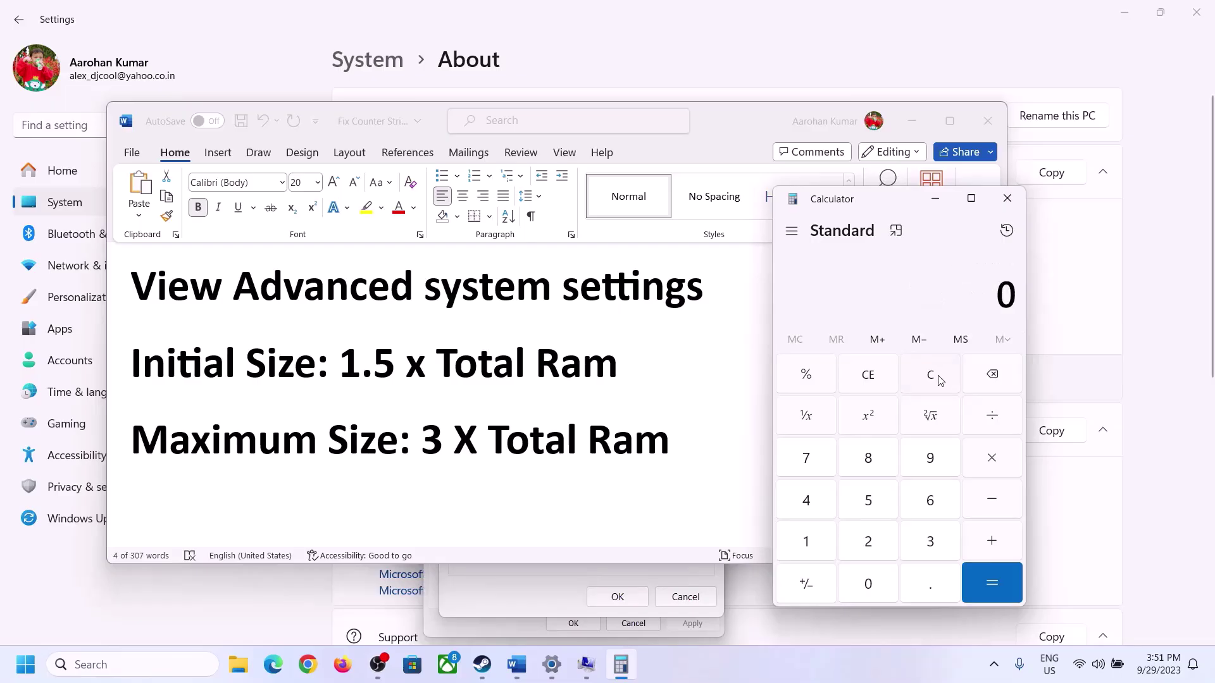
Recheck the installed RAM on the System About page and calculate 16 × 1024 again in Calculator.
left_click(560, 675)
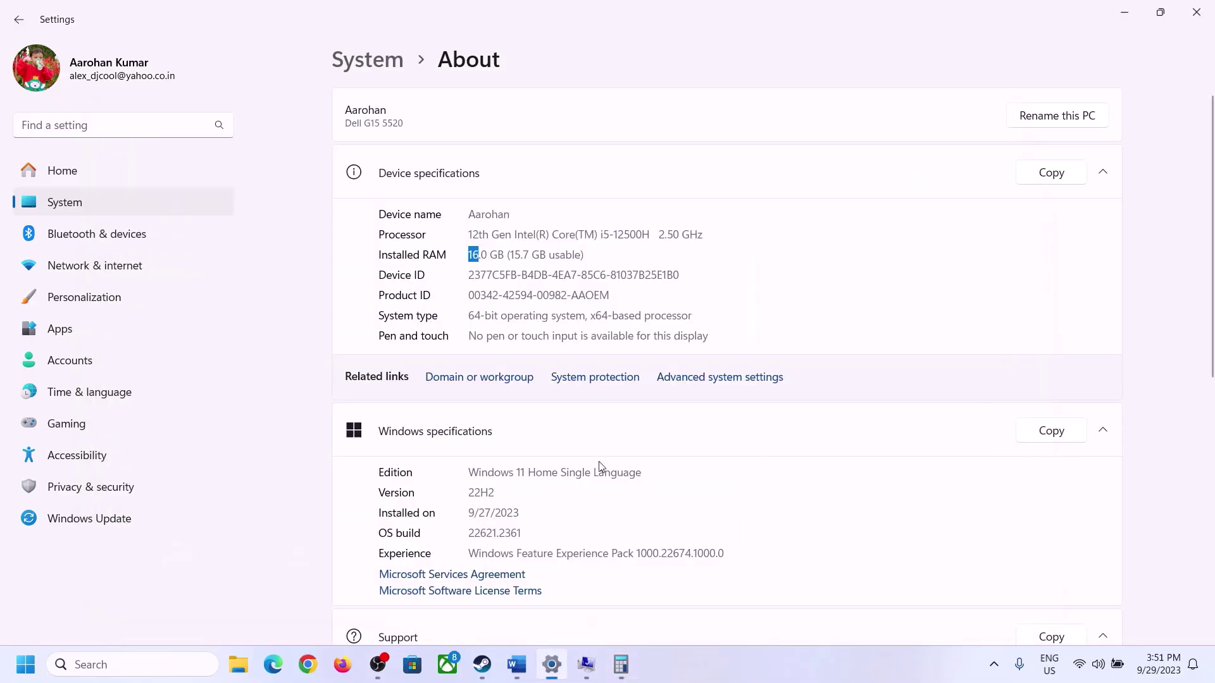
left_click(621, 664)
left_click(819, 538)
left_click(925, 501)
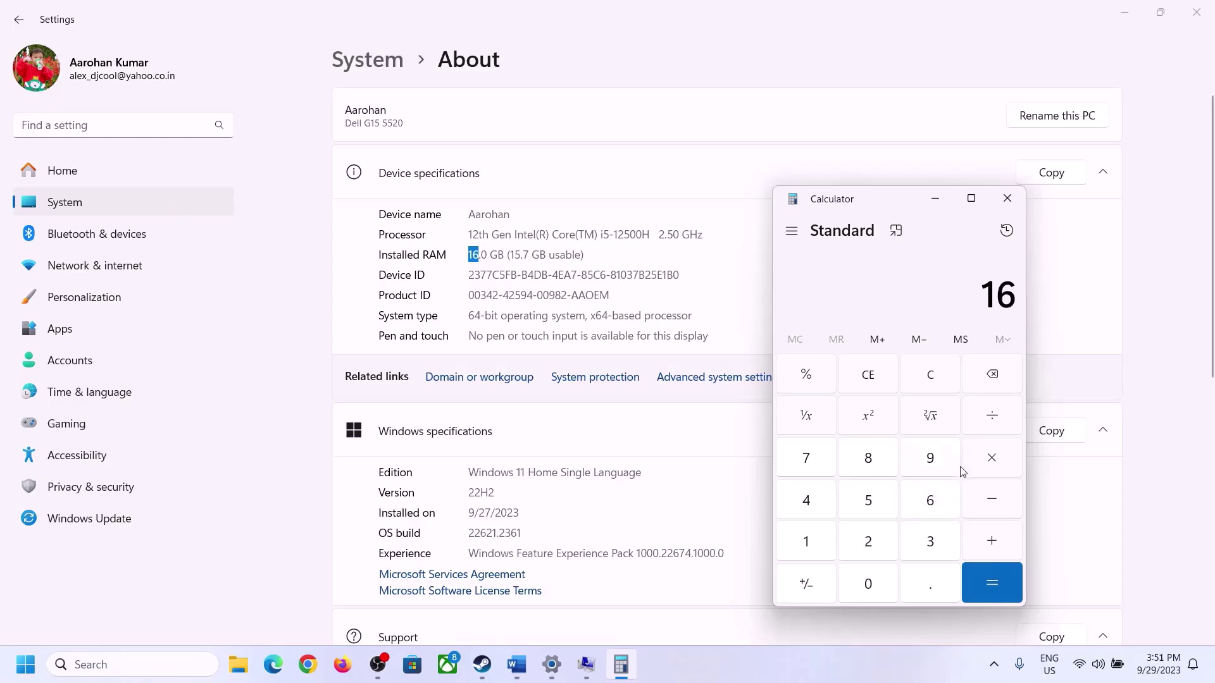
left_click(981, 461)
left_click(817, 535)
left_click(857, 577)
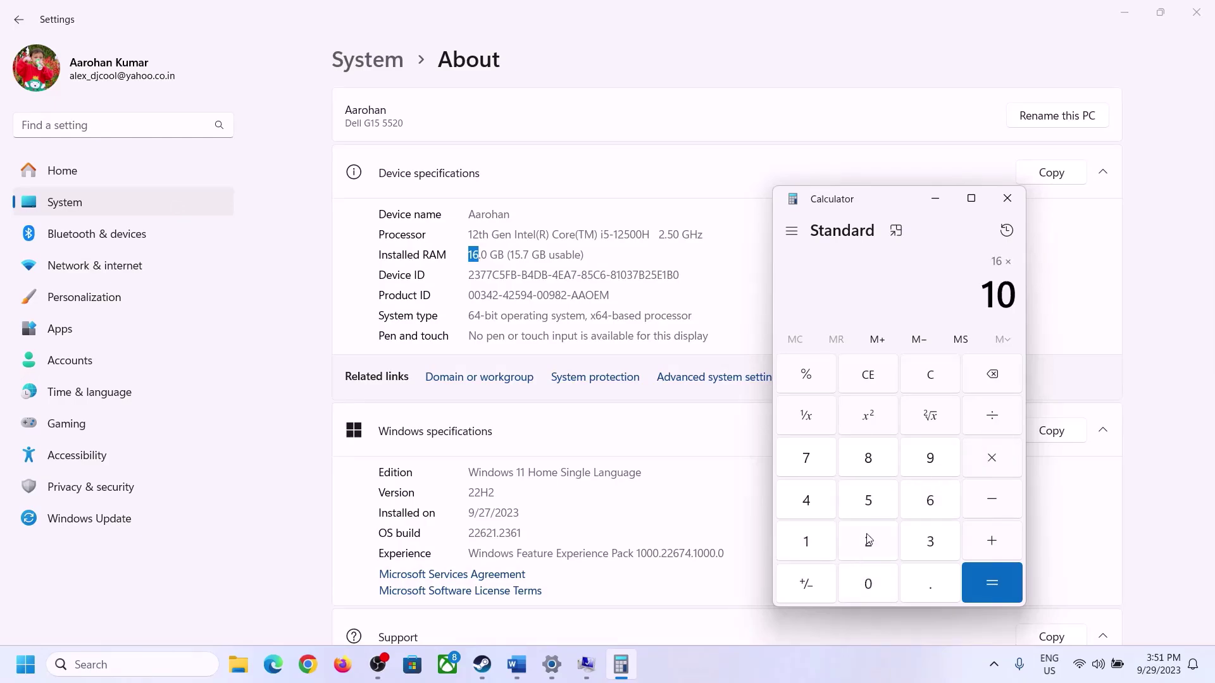
left_click(868, 540)
left_click(806, 500)
left_click(983, 597)
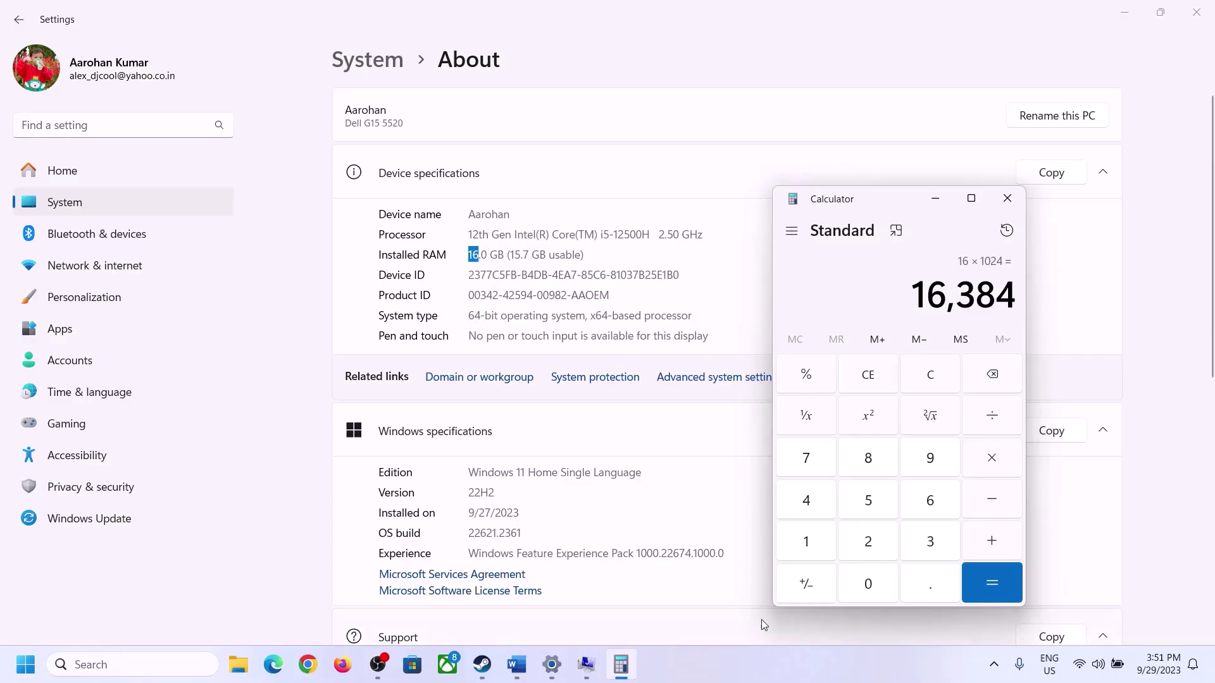
Consult the Maximum Size formula in Word and multiply the RAM in megabytes by 3 in Calculator.
left_click(517, 664)
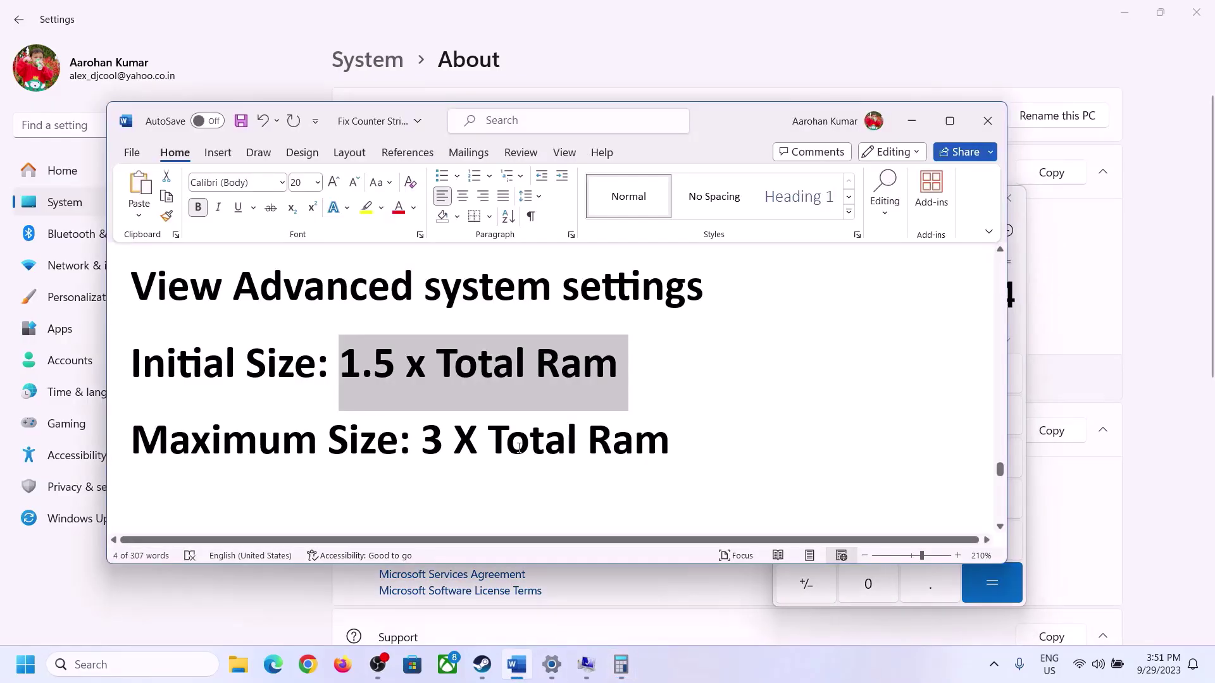
left_click(620, 664)
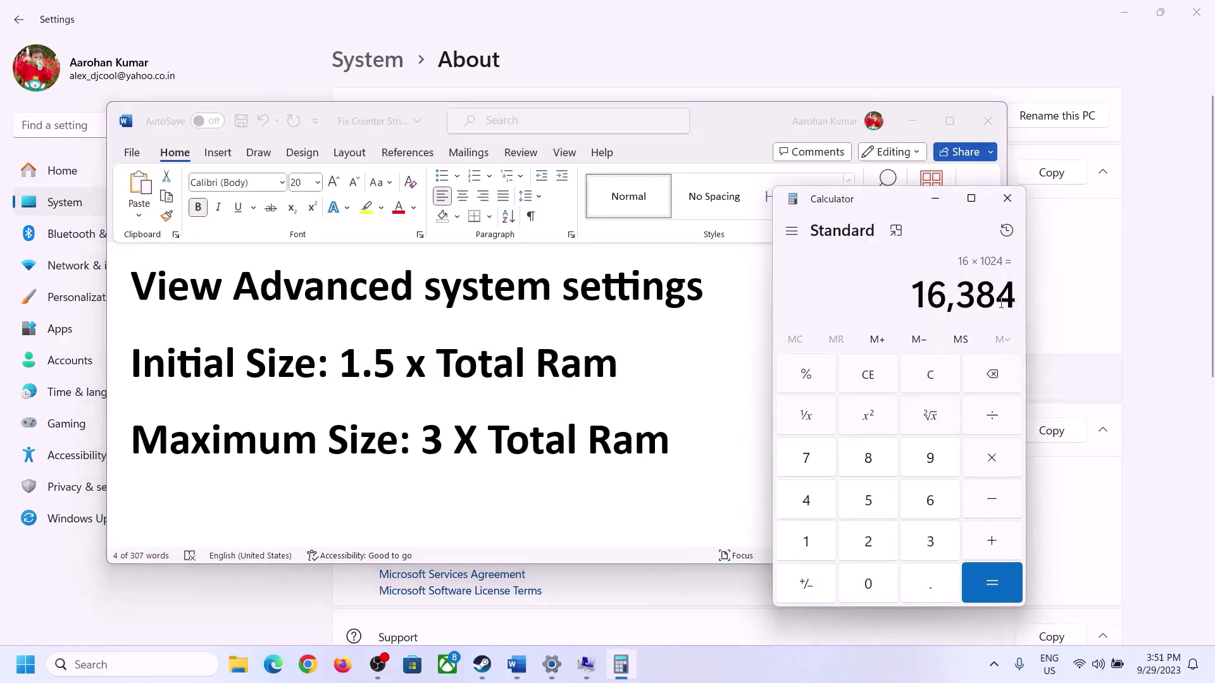
left_click(993, 464)
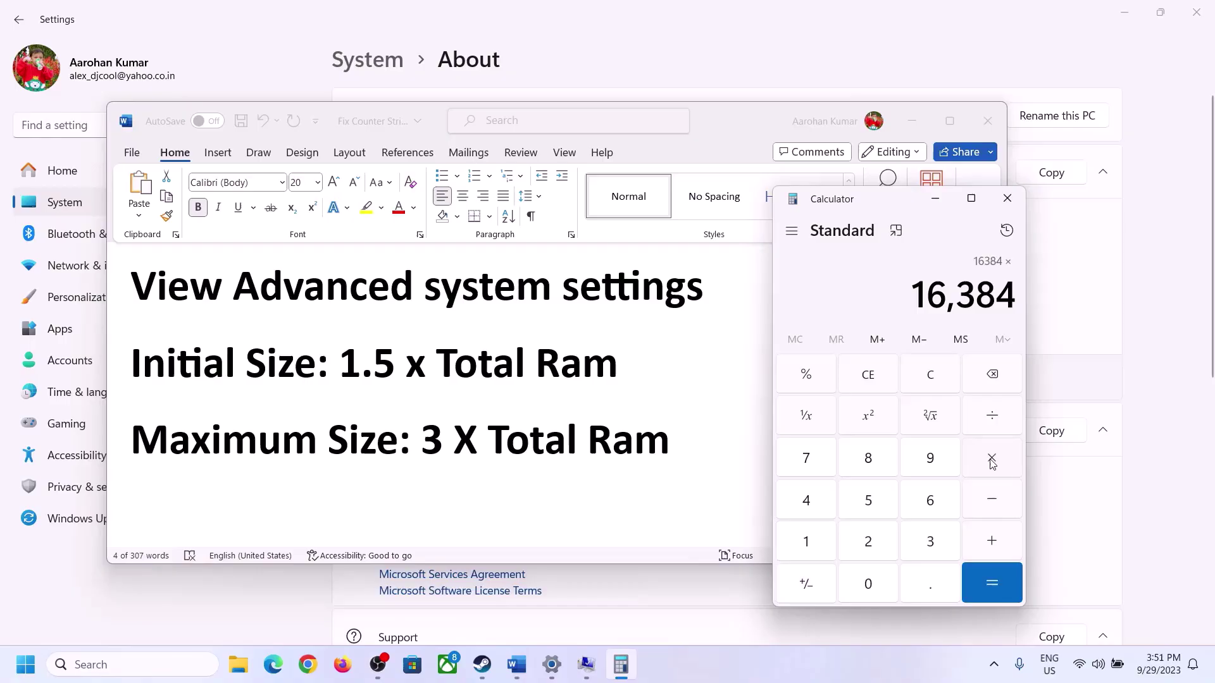
left_click(911, 546)
left_click(1010, 586)
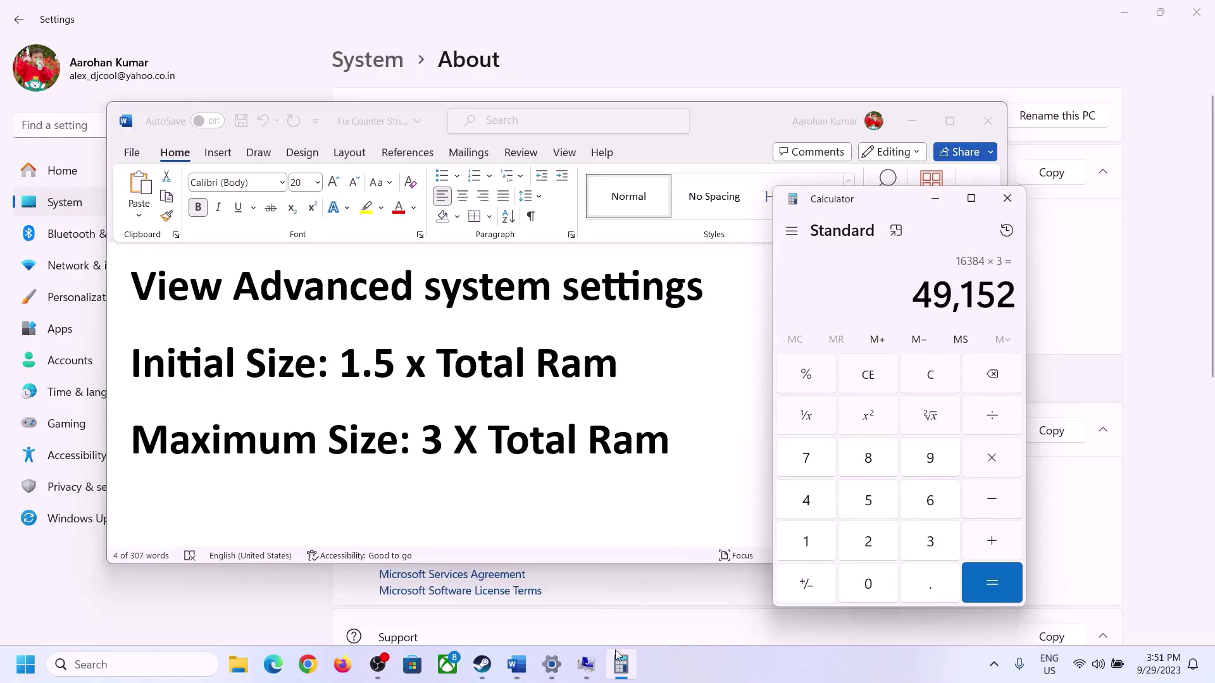
Set the maximum paging file size for drive C: to 49152 MB, apply the custom size, and confirm the open system dialogs.
left_click(585, 664)
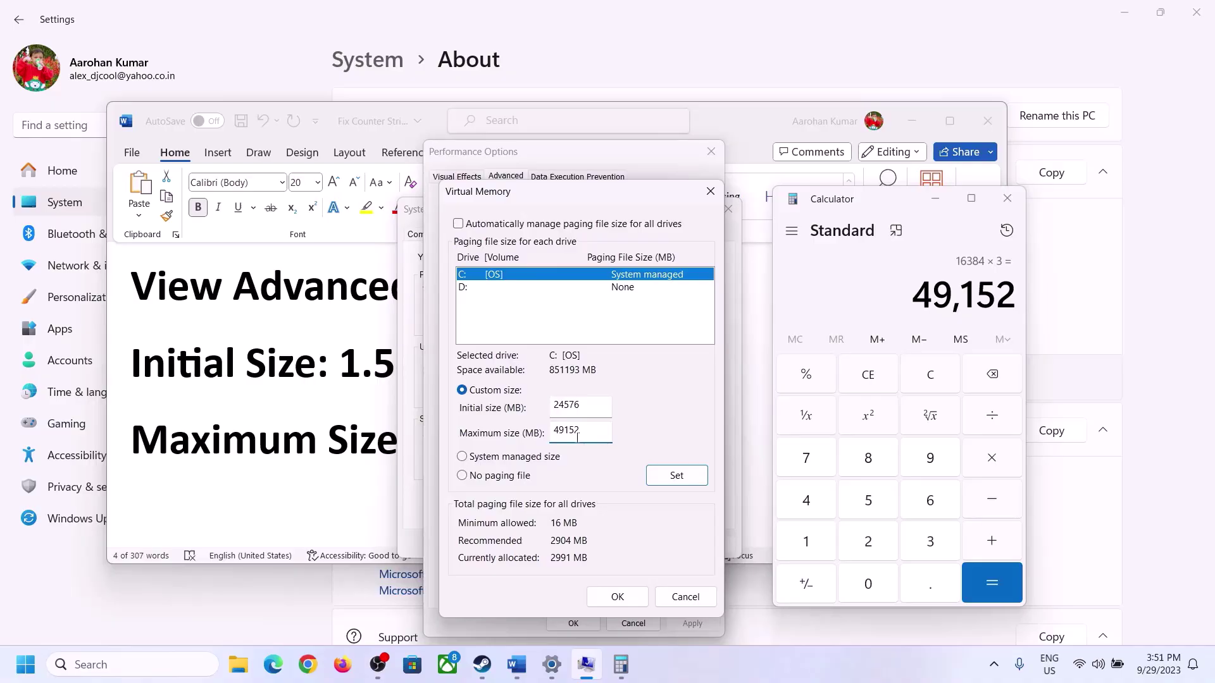
left_click(676, 480)
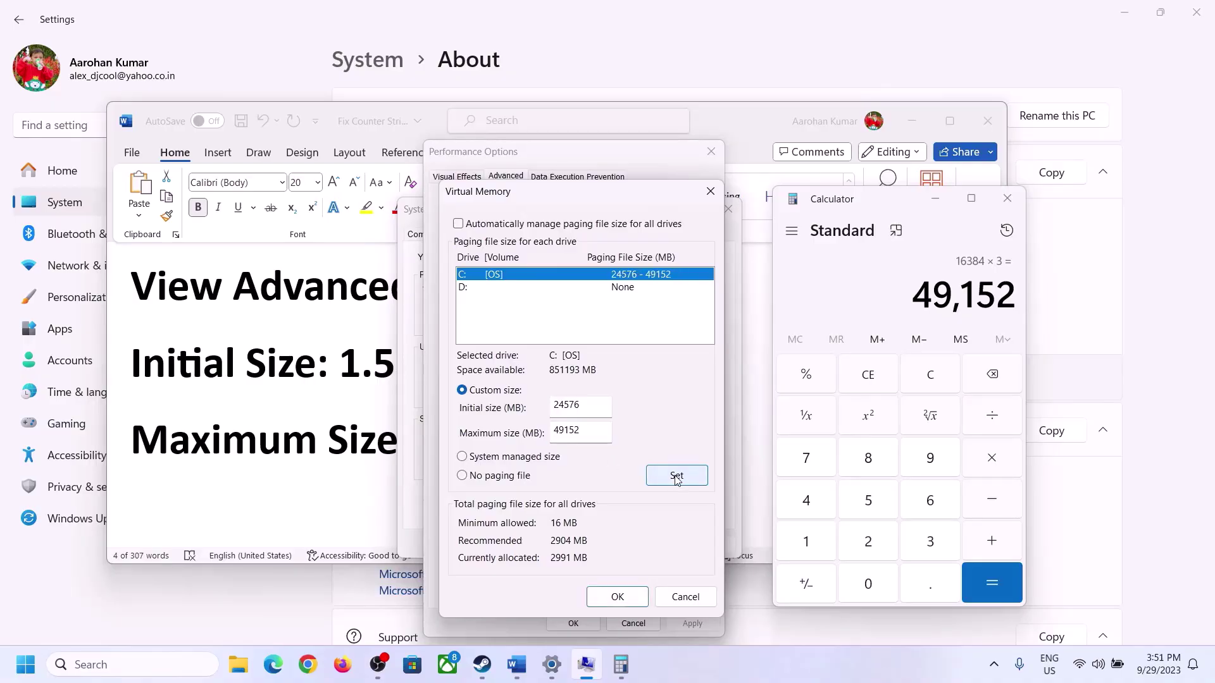
left_click(622, 598)
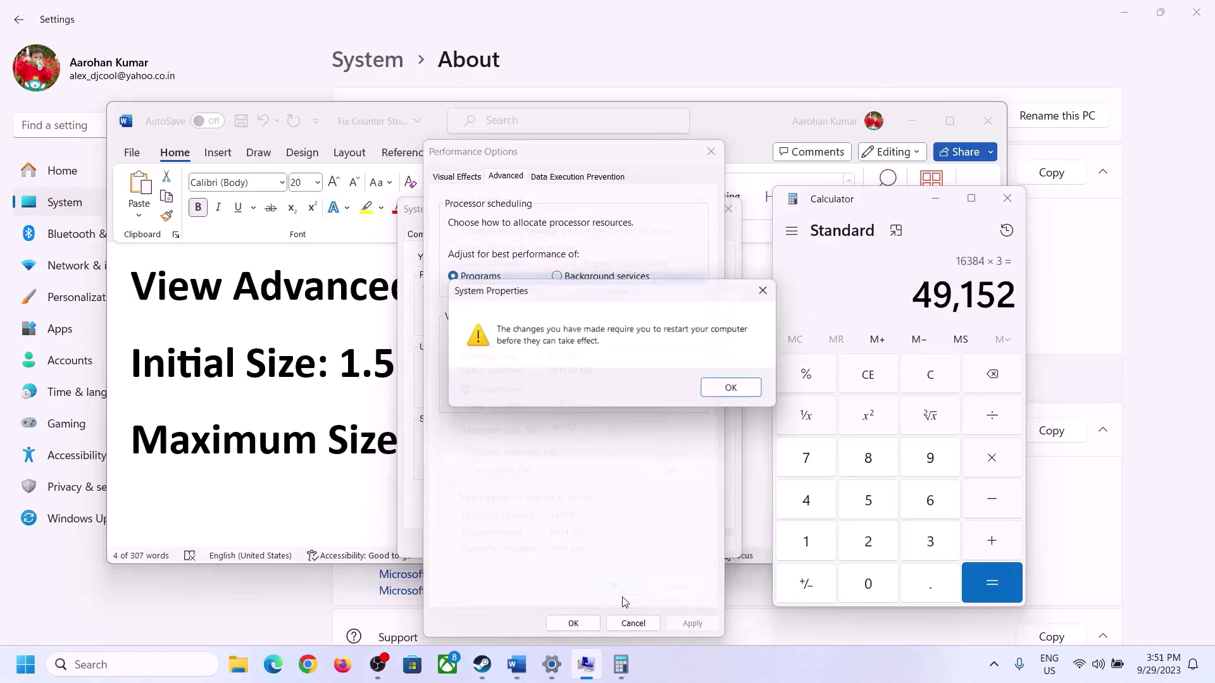
left_click(734, 388)
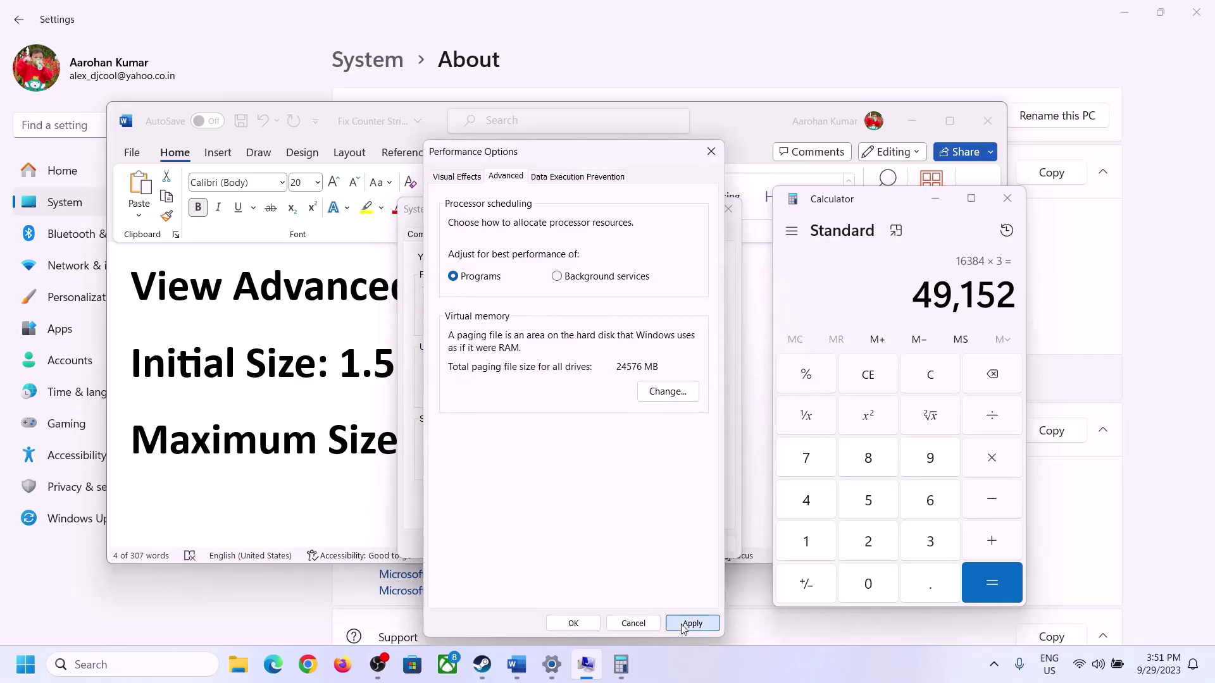
left_click(573, 623)
left_click(576, 543)
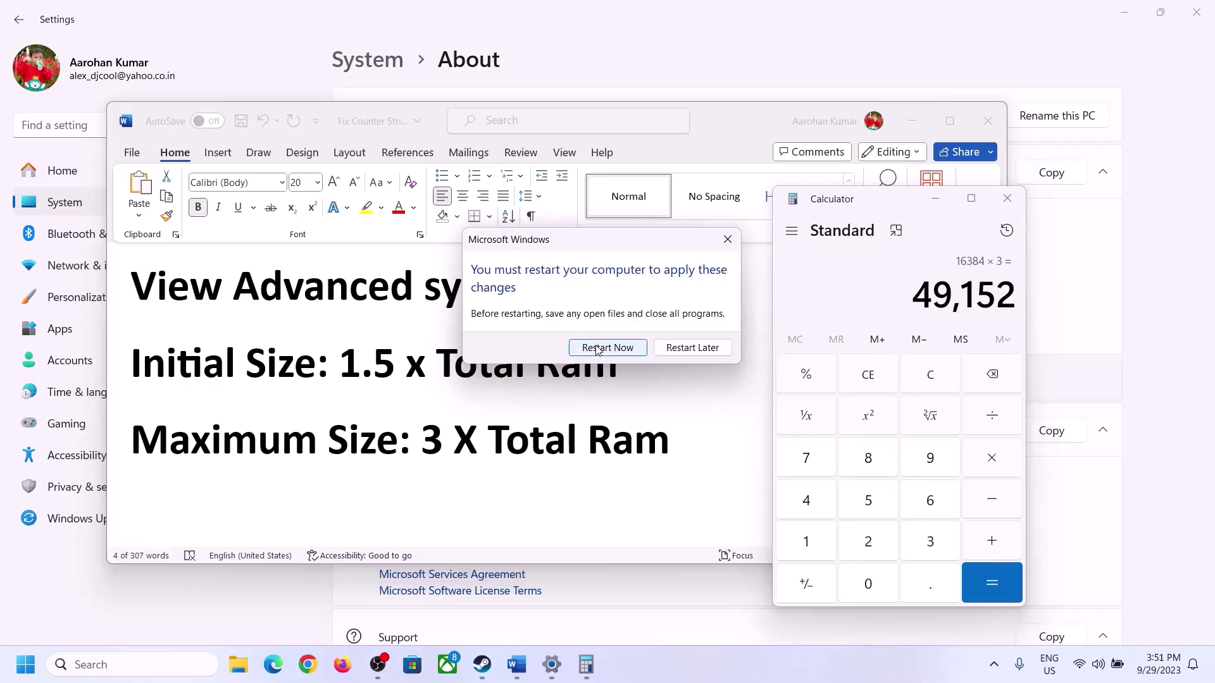
Dismiss the restart prompt and highlight the Step 15 instructions about uninstalling the game and deleting its folder in the Word document.
left_click(728, 239)
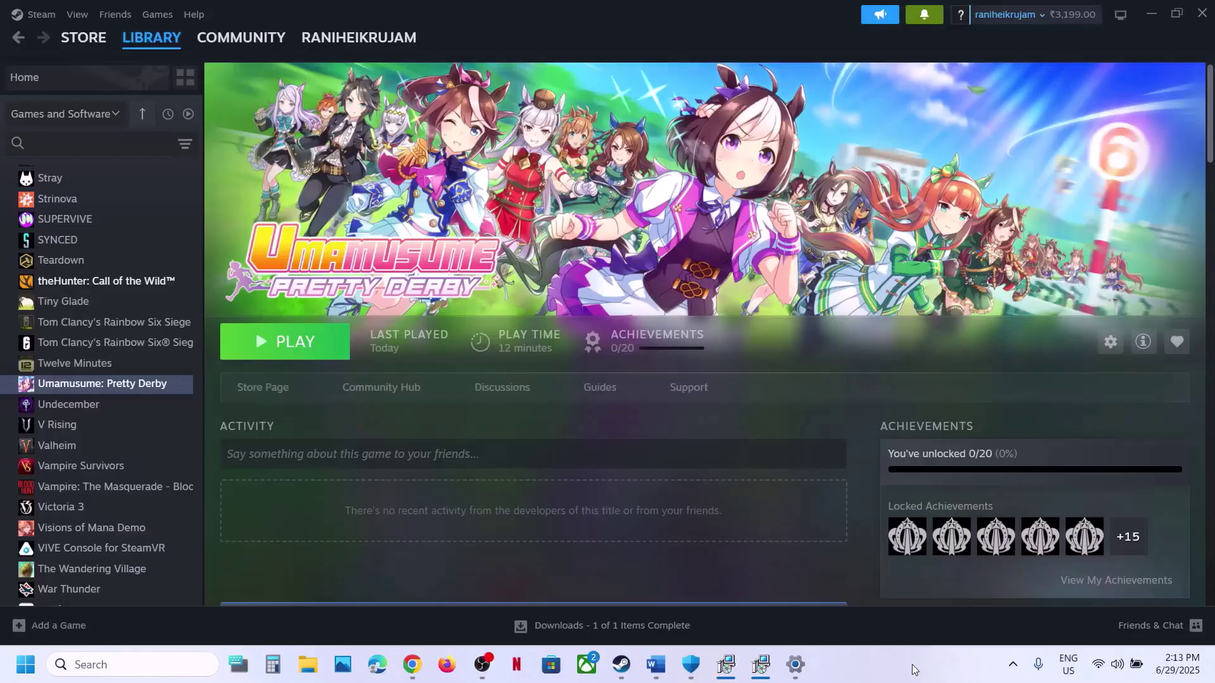
left_click(655, 664)
scroll(271, 379, "down", 3)
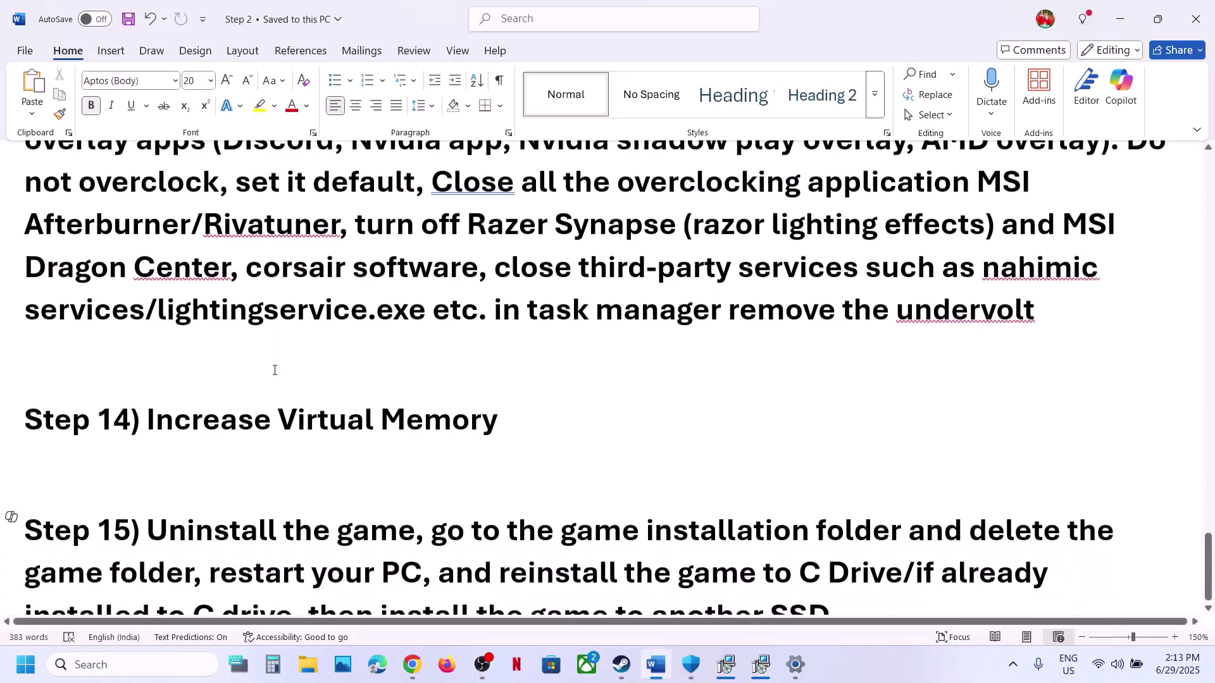
left_click_drag(158, 482, 503, 568)
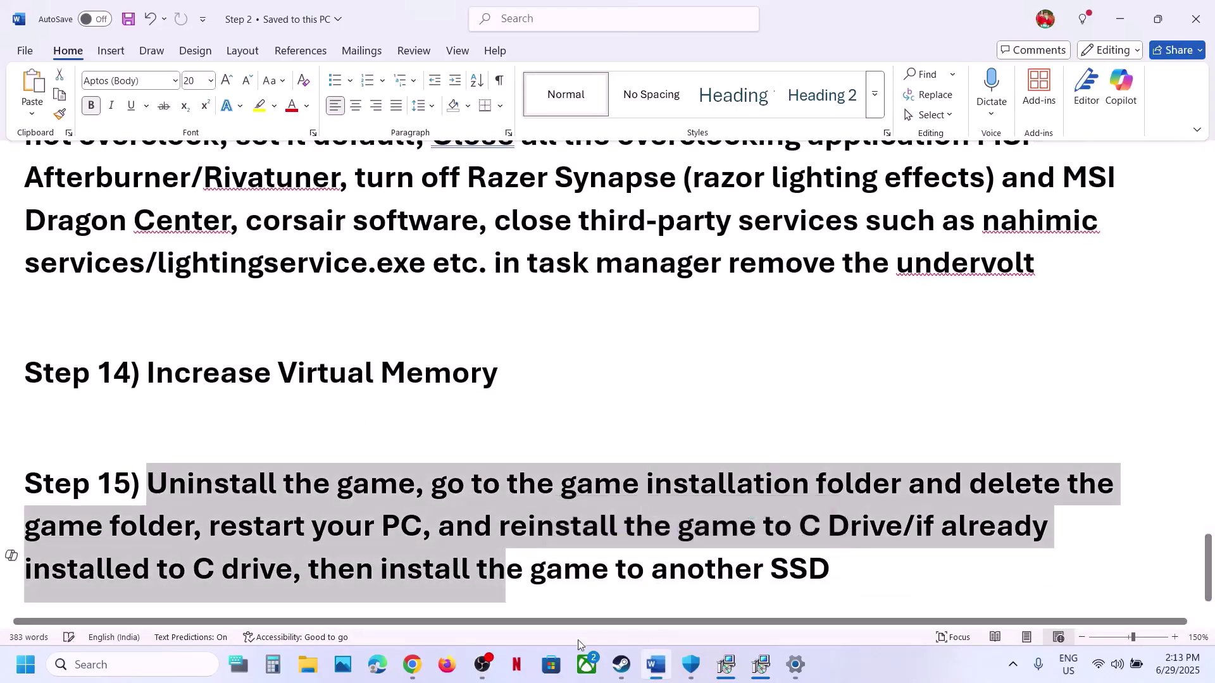
Switch to Steam and display the management options for Umamusume: Pretty Derby, including Uninstall.
left_click(621, 664)
right_click(123, 387)
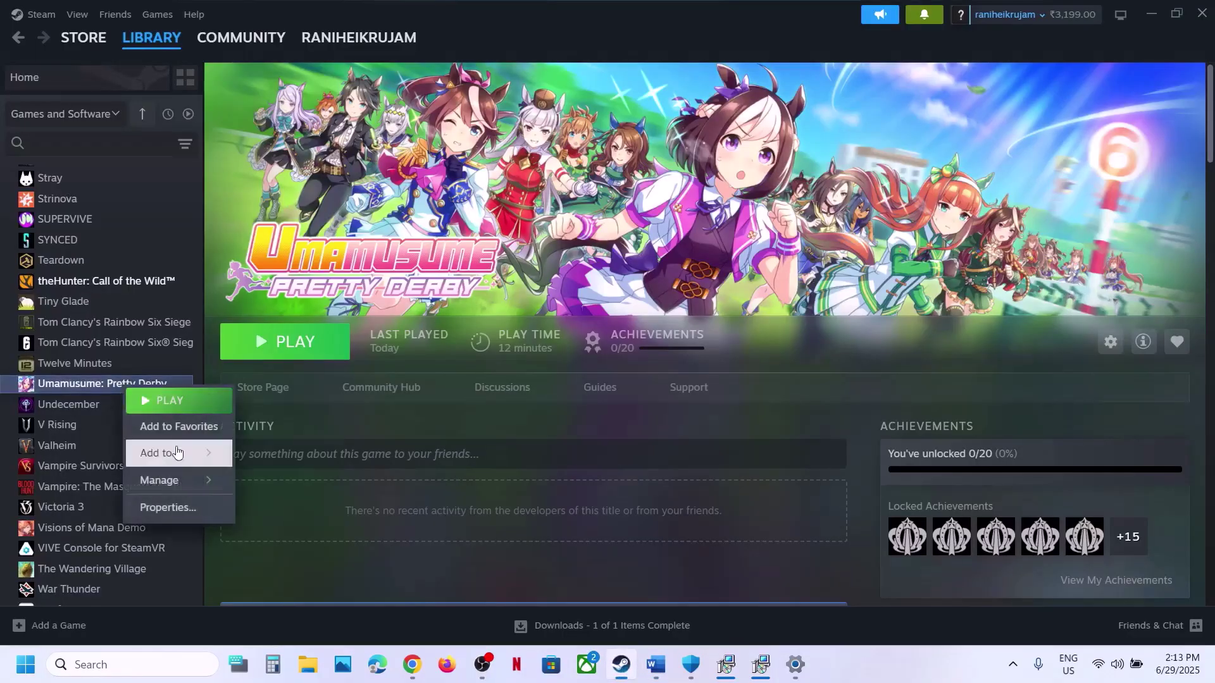
mouse_move(177, 480)
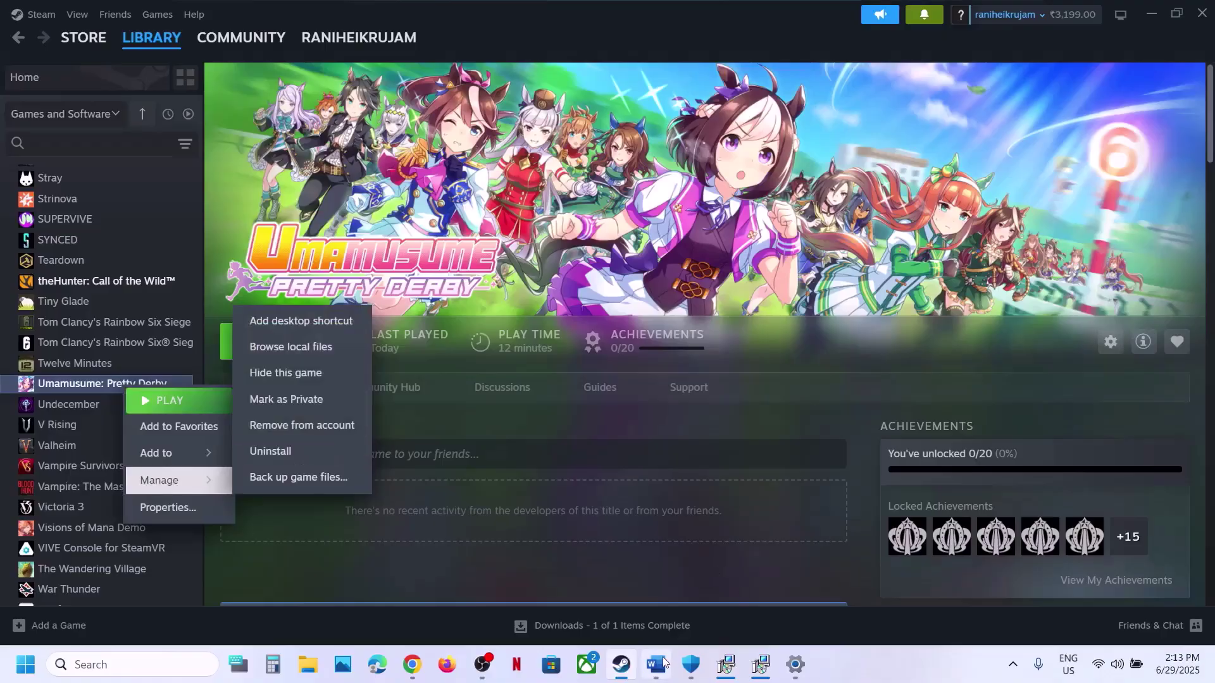
Review the Step 15 instructions in Word on reinstalling the game to C Drive or another SSD, and return to the Steam library.
mouse_move(655, 665)
left_click(585, 531)
left_click(438, 528)
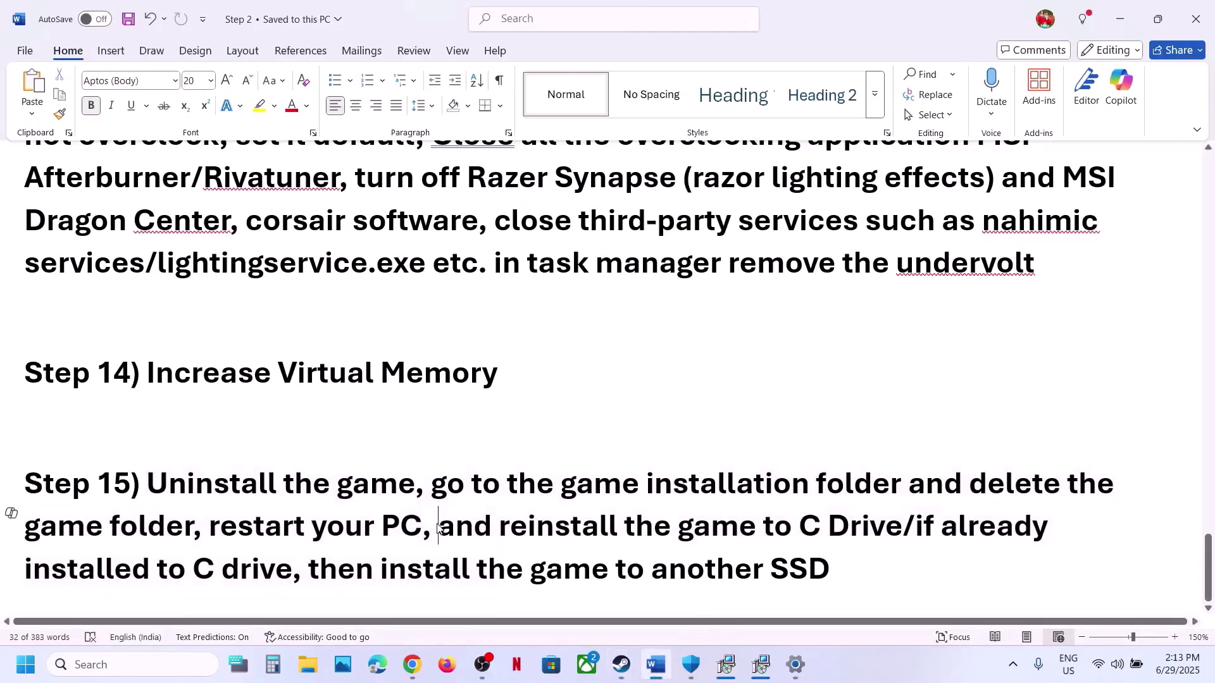
left_click_drag(217, 530, 901, 528)
left_click(486, 530)
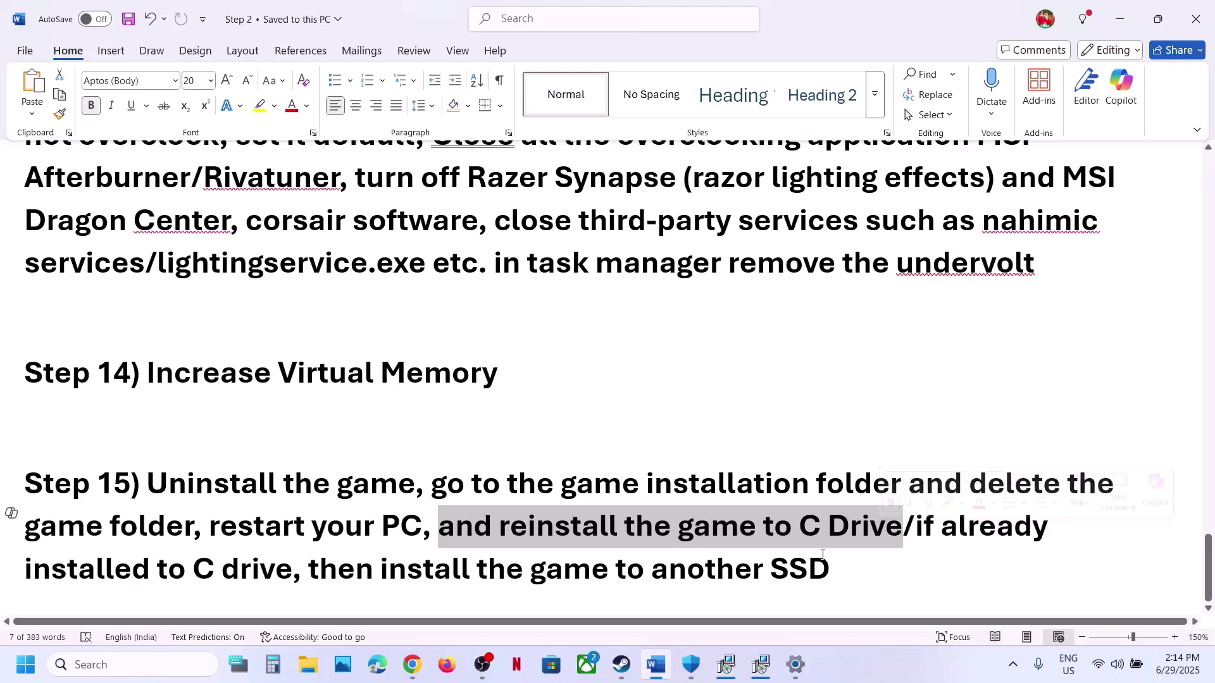
left_click_drag(916, 527, 829, 573)
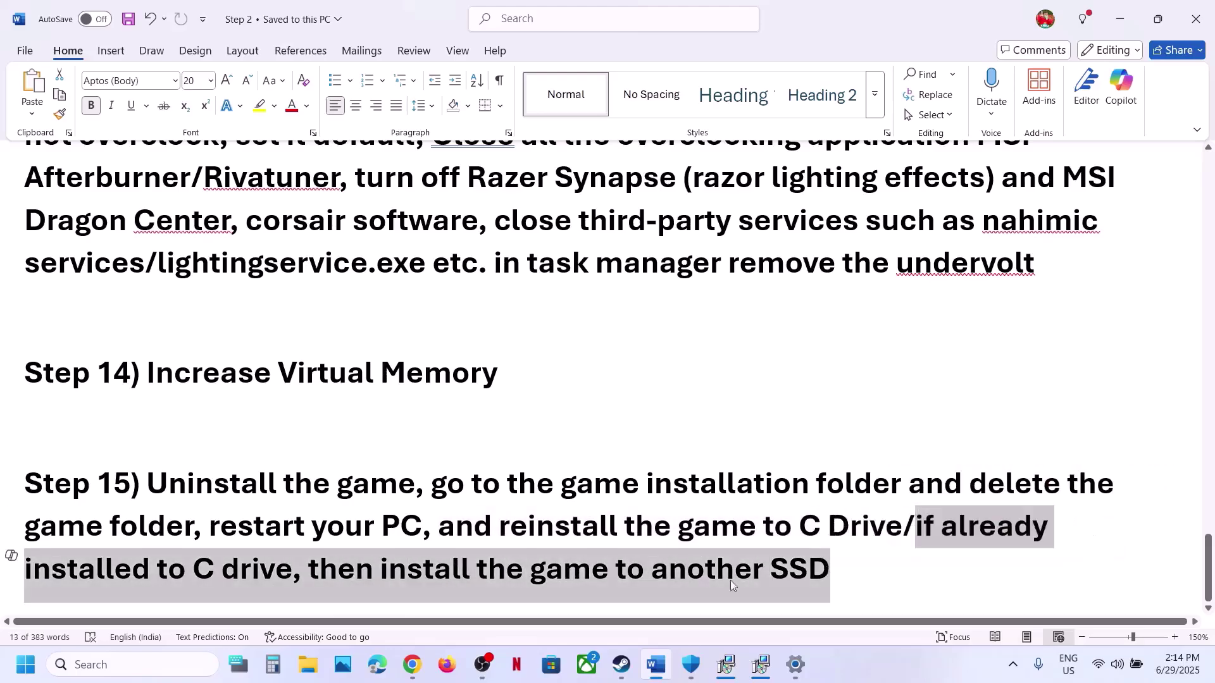
left_click(620, 665)
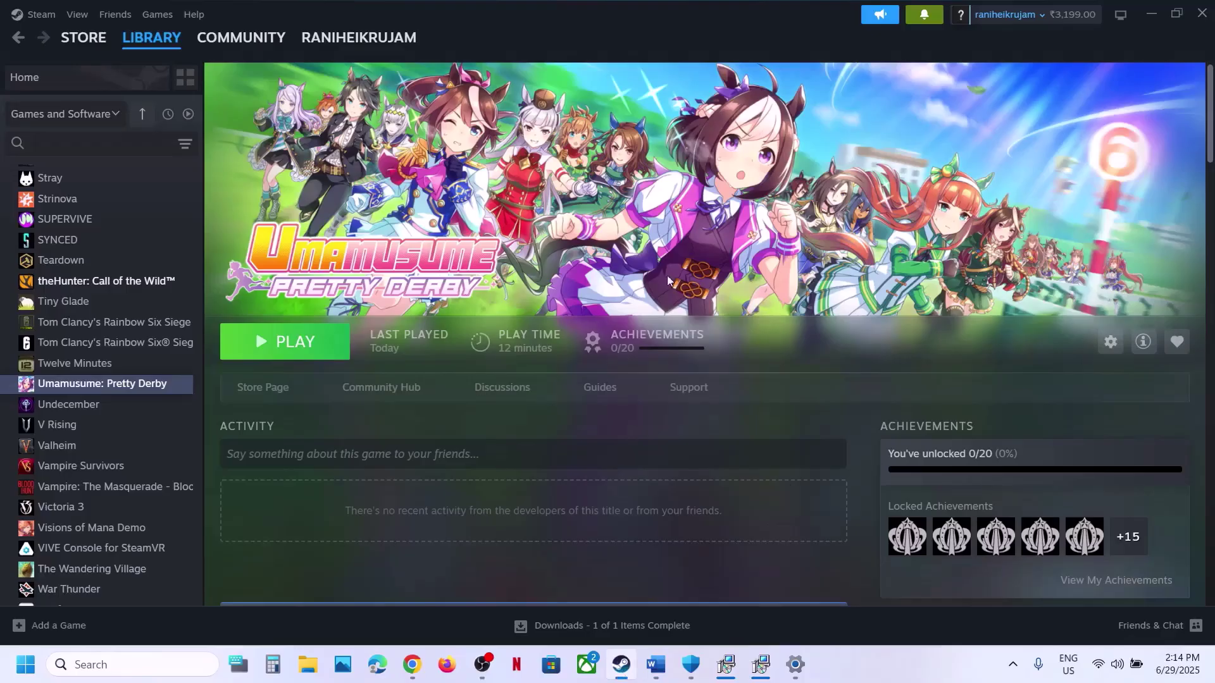